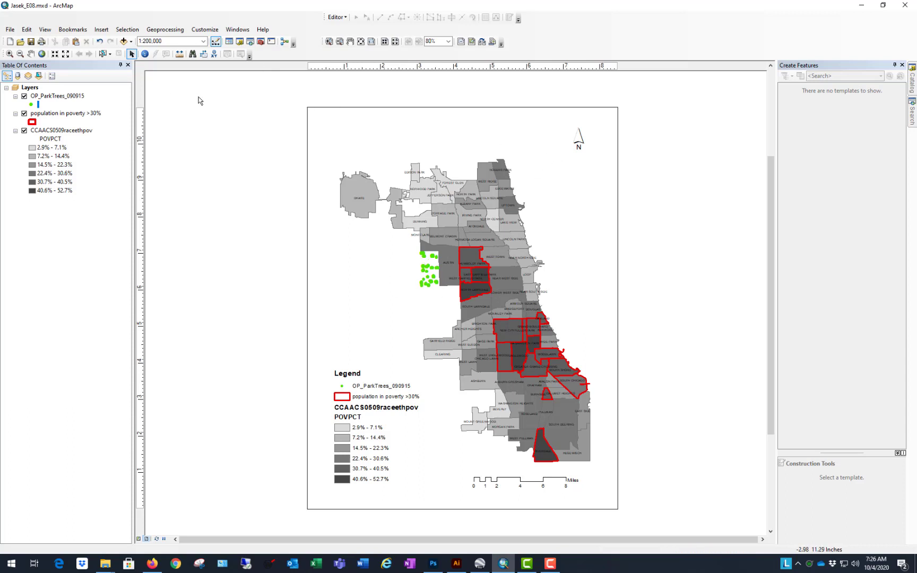
Step: Start exporting the map layout and set the output file type to AI
{"action": "left_click", "coordinate": [10, 30]}
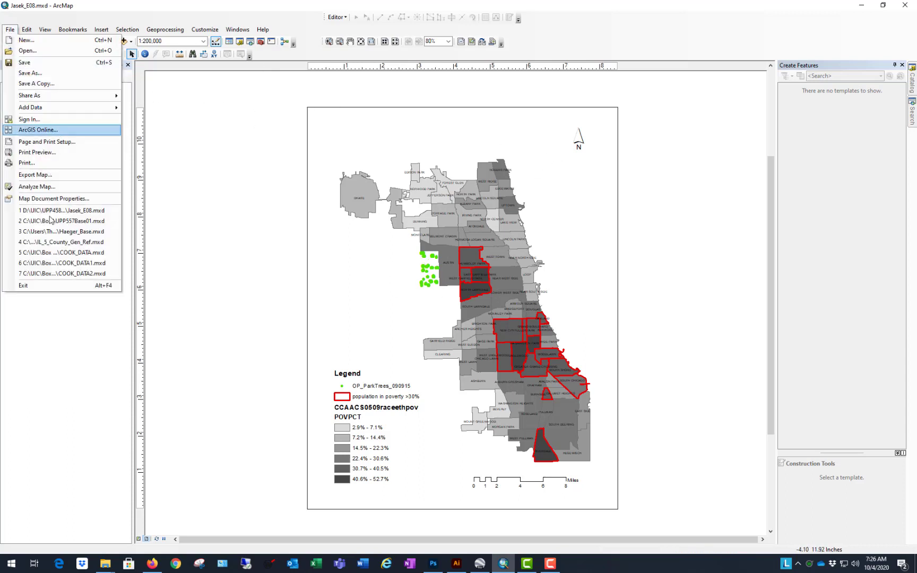
{"action": "left_click", "coordinate": [68, 175]}
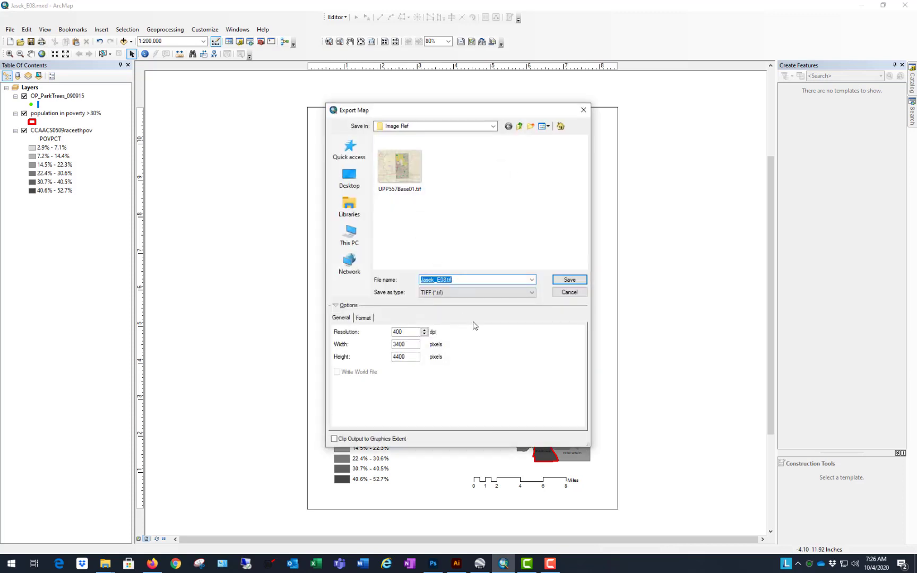
{"action": "left_click", "coordinate": [532, 292]}
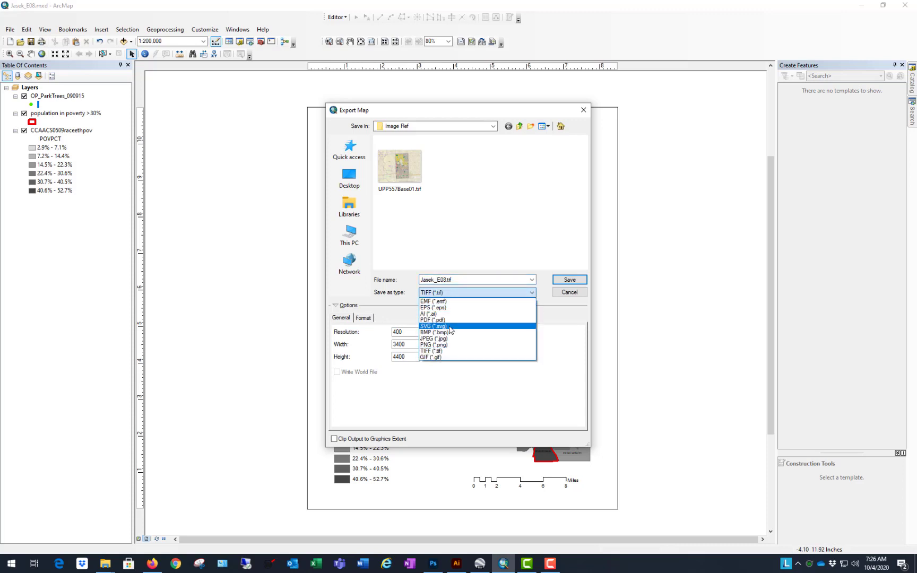
{"action": "left_click", "coordinate": [432, 314]}
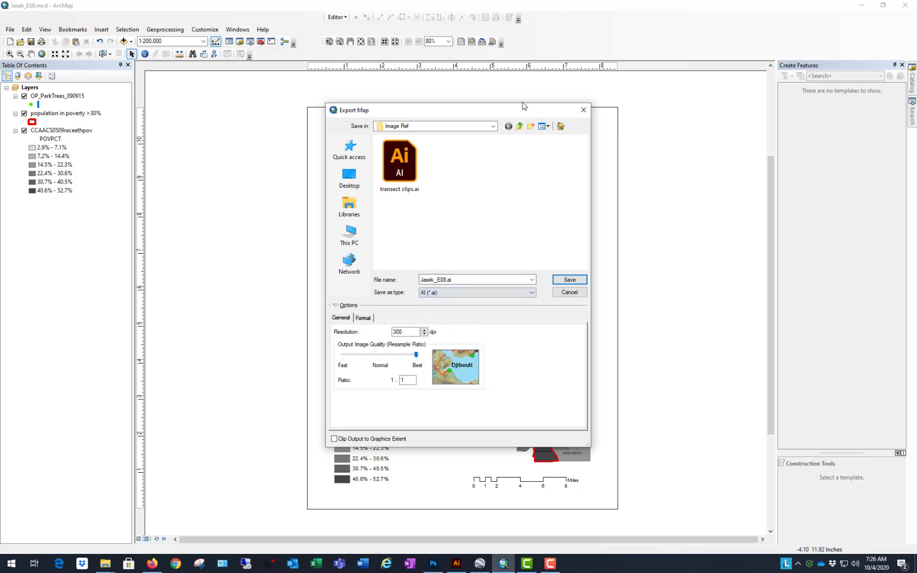
Step: Set the export destination to the GIS to Ai folder in Box Sync > UPP458 > Videos 2020
{"action": "left_click", "coordinate": [494, 129]}
{"action": "left_click", "coordinate": [494, 128]}
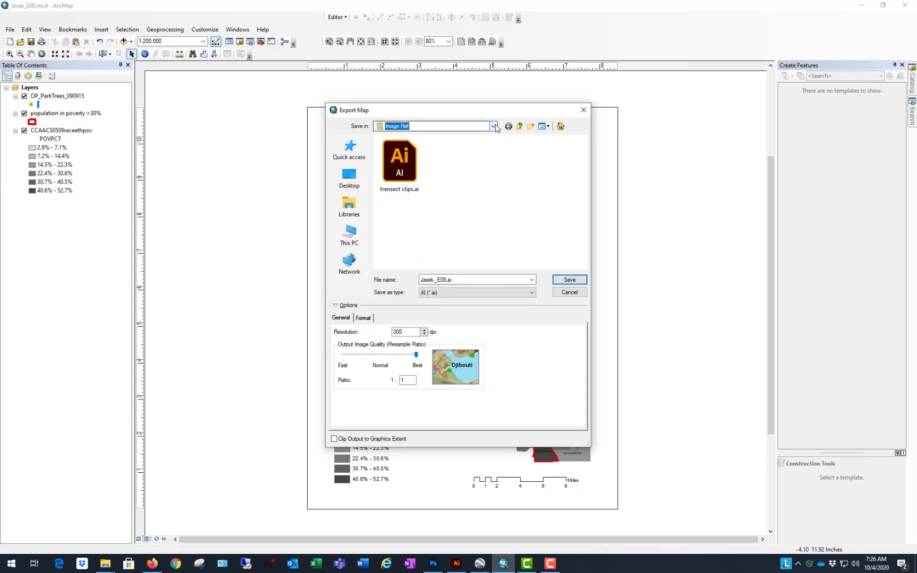
{"action": "left_click", "coordinate": [494, 126]}
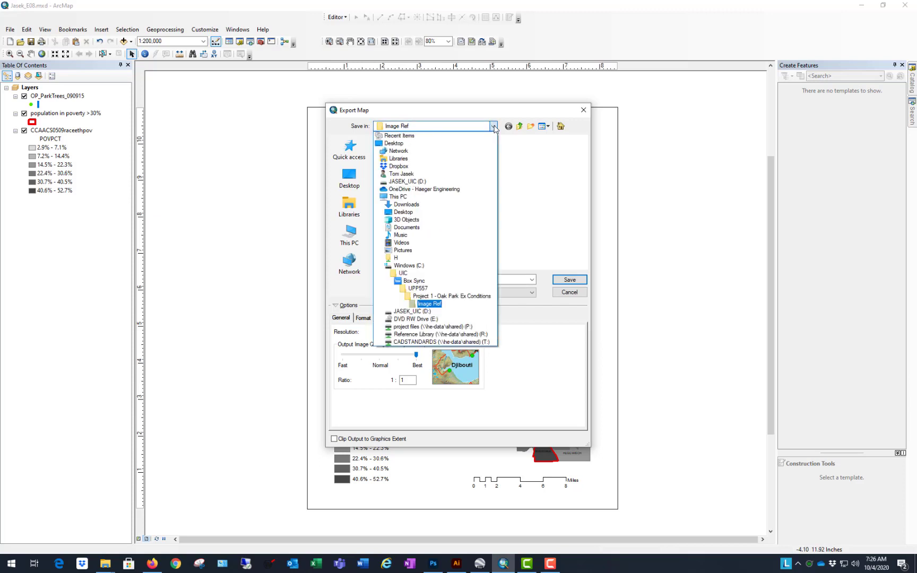
{"action": "left_click", "coordinate": [418, 283]}
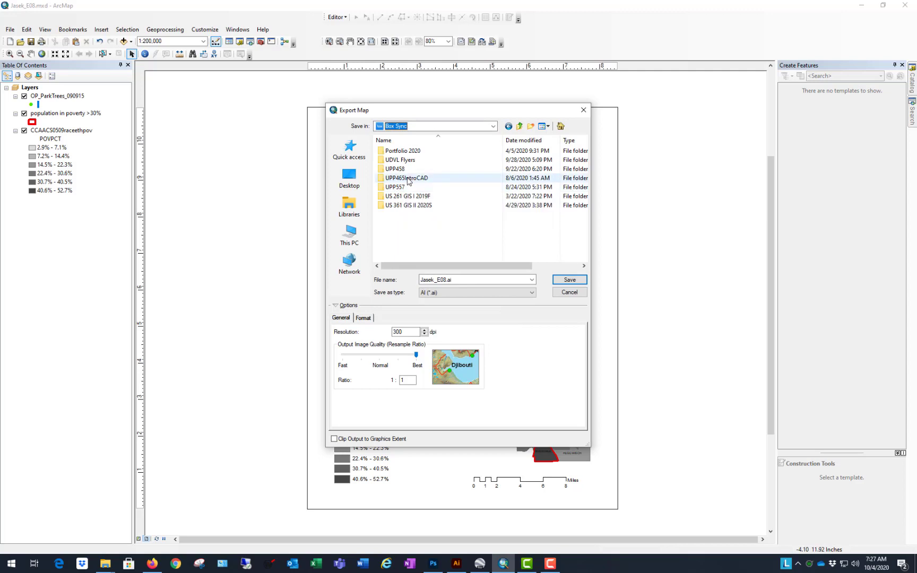
{"action": "double_click", "coordinate": [401, 168]}
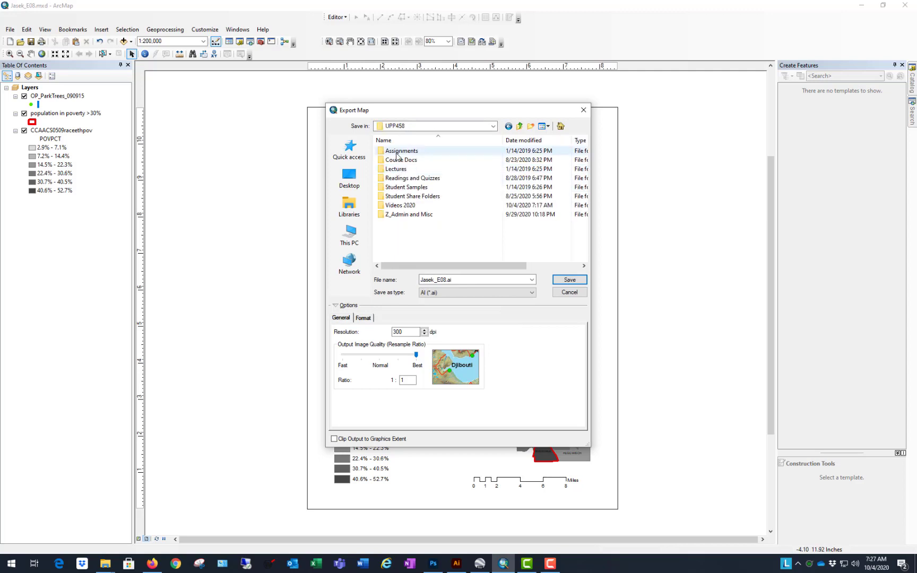
{"action": "double_click", "coordinate": [399, 206]}
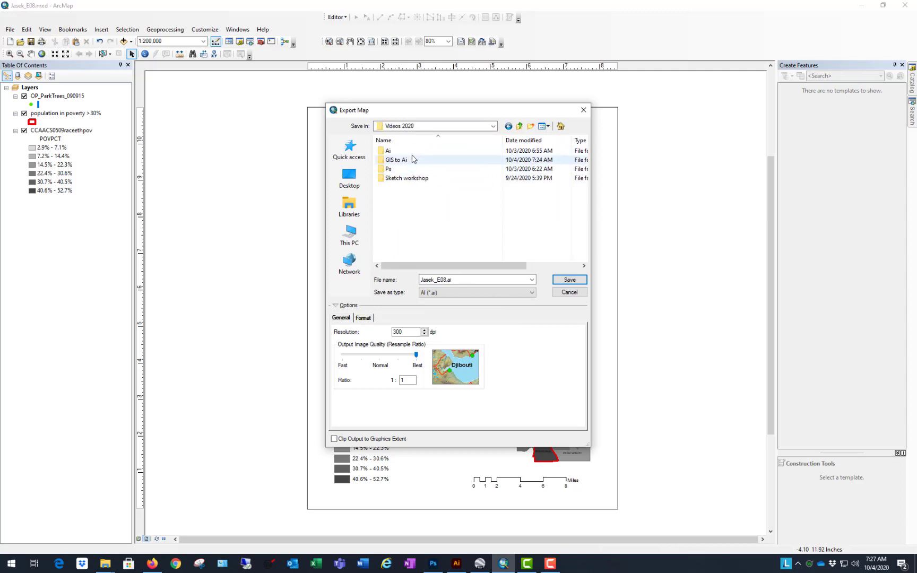
{"action": "double_click", "coordinate": [396, 160]}
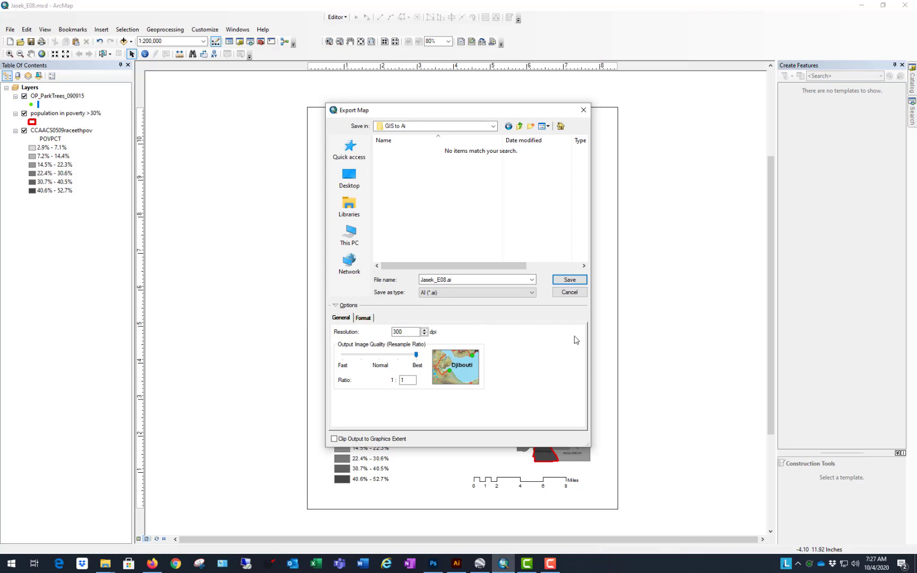
Step: Save the map export as an AI file under the suggested file name
{"action": "left_click_drag", "start_coordinate": [468, 118], "coordinate": [253, 99]}
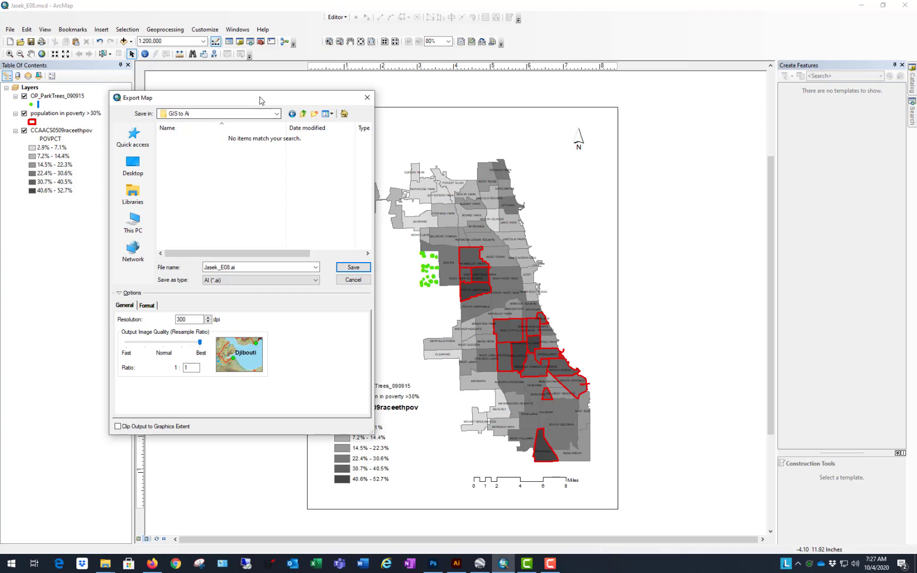
{"action": "left_click_drag", "start_coordinate": [260, 98], "coordinate": [667, 53]}
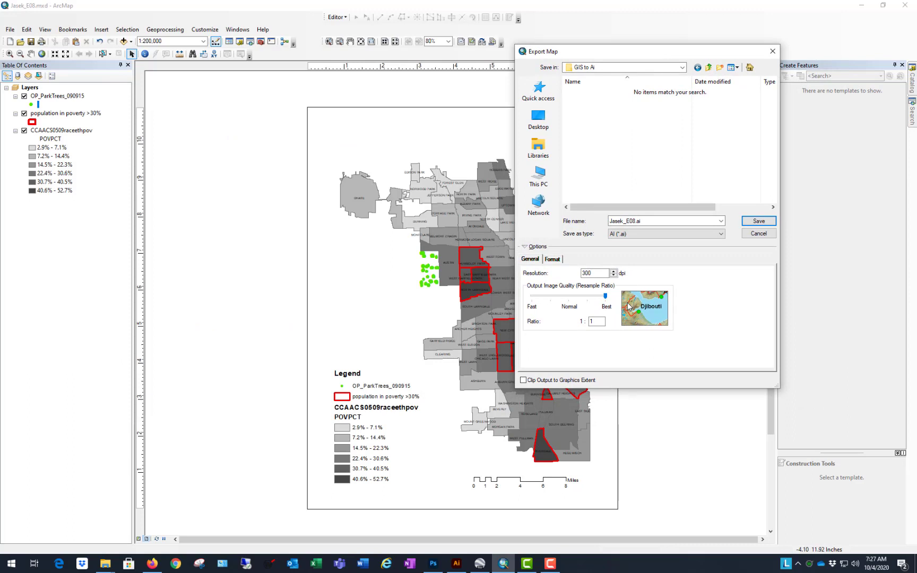
{"action": "left_click_drag", "start_coordinate": [701, 55], "coordinate": [680, 62]}
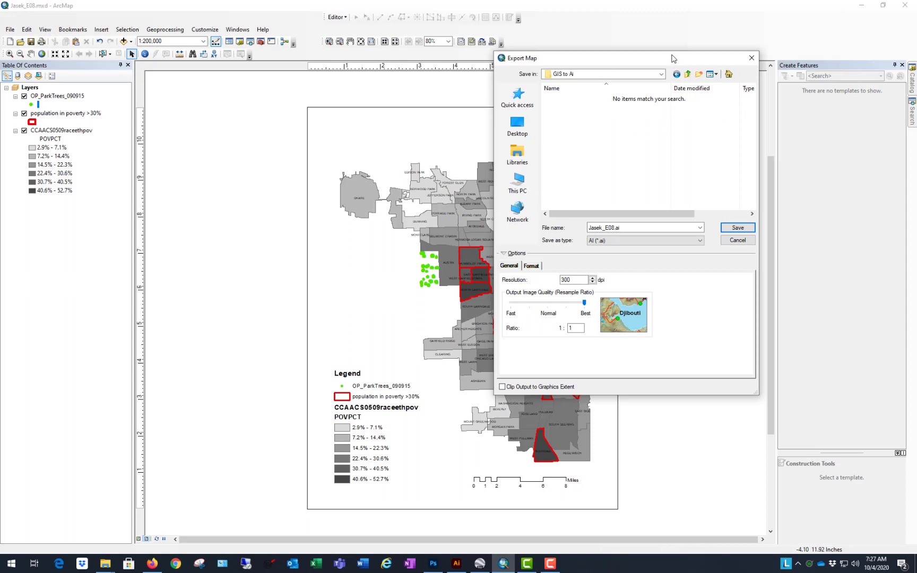
{"action": "left_click_drag", "start_coordinate": [672, 58], "coordinate": [692, 51]}
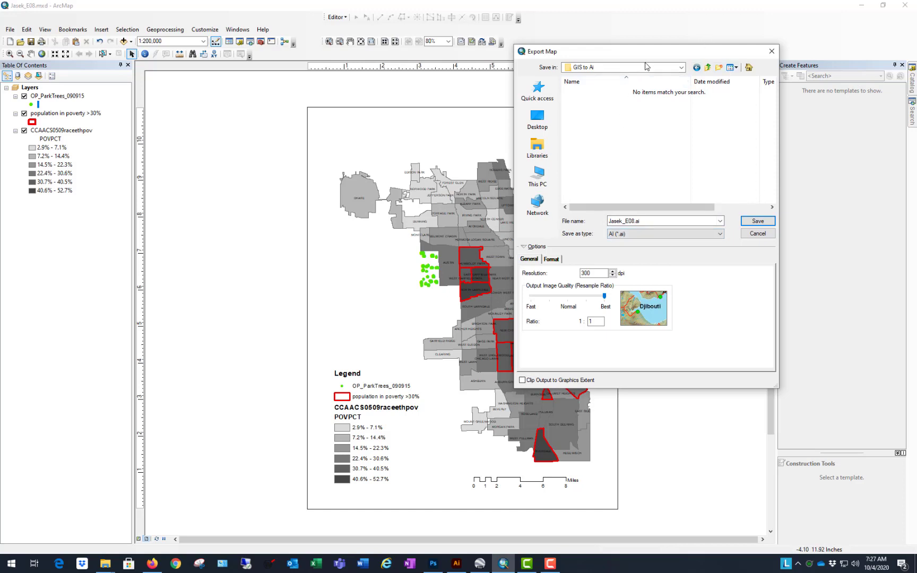
{"action": "left_click_drag", "start_coordinate": [656, 55], "coordinate": [667, 52]}
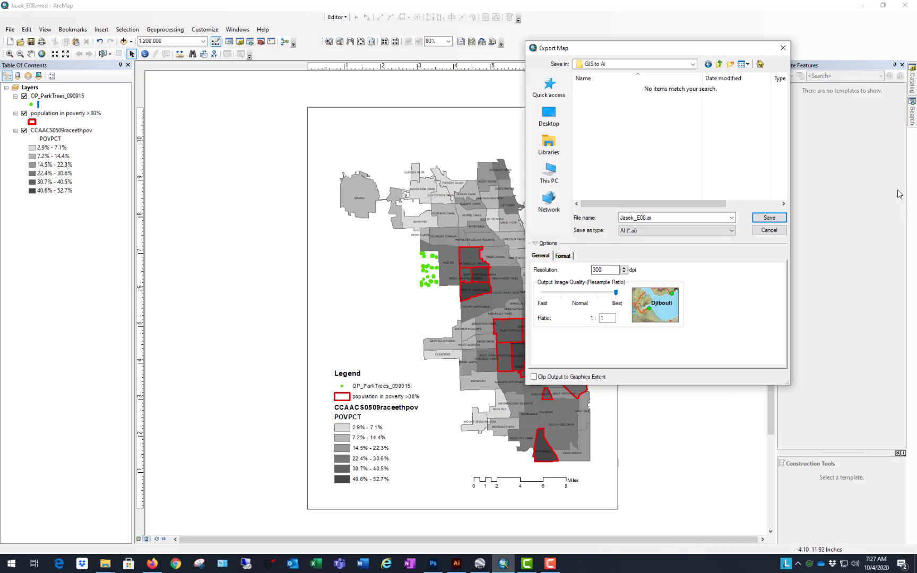
{"action": "left_click", "coordinate": [769, 219]}
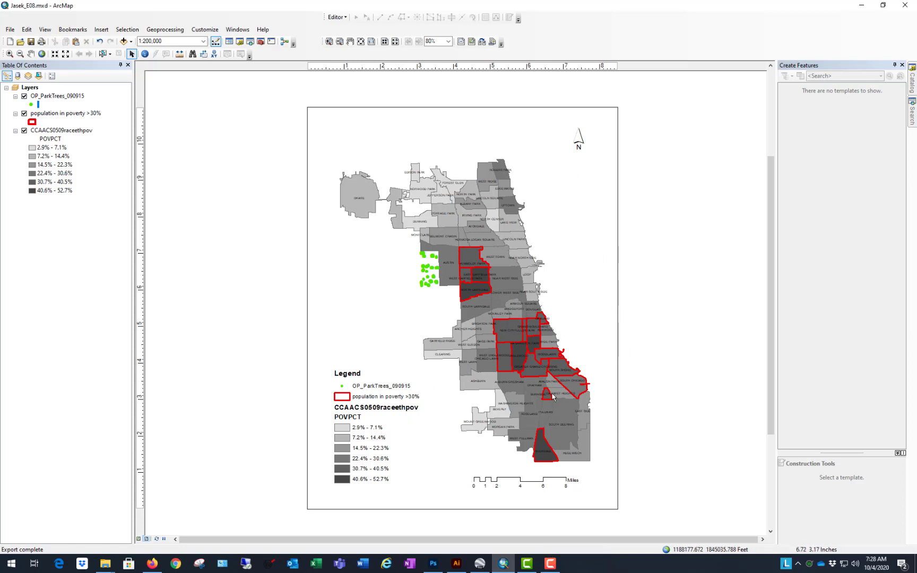
Step: Switch to Illustrator and move the linked aerial image onto the blank artboard
{"action": "left_click", "coordinate": [456, 565]}
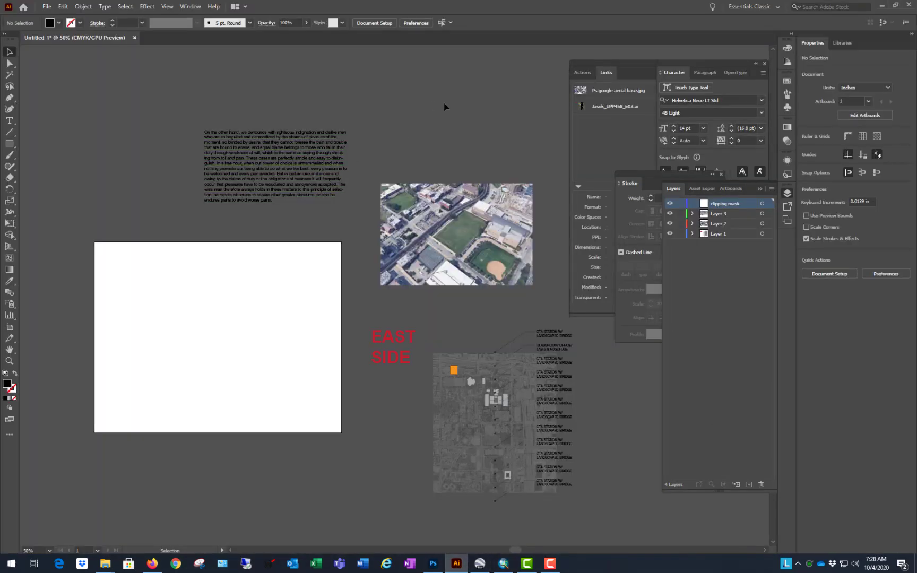
{"action": "left_click_drag", "start_coordinate": [440, 266], "coordinate": [219, 332]}
{"action": "scroll", "coordinate": [121, 340], "scroll_direction": "up", "scroll_amount": 2}
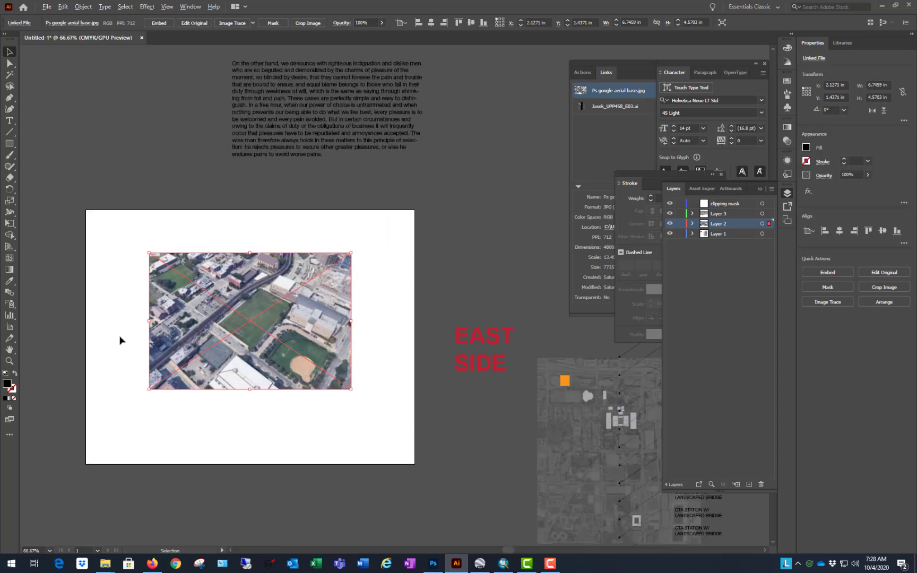
{"action": "left_click", "coordinate": [202, 148]}
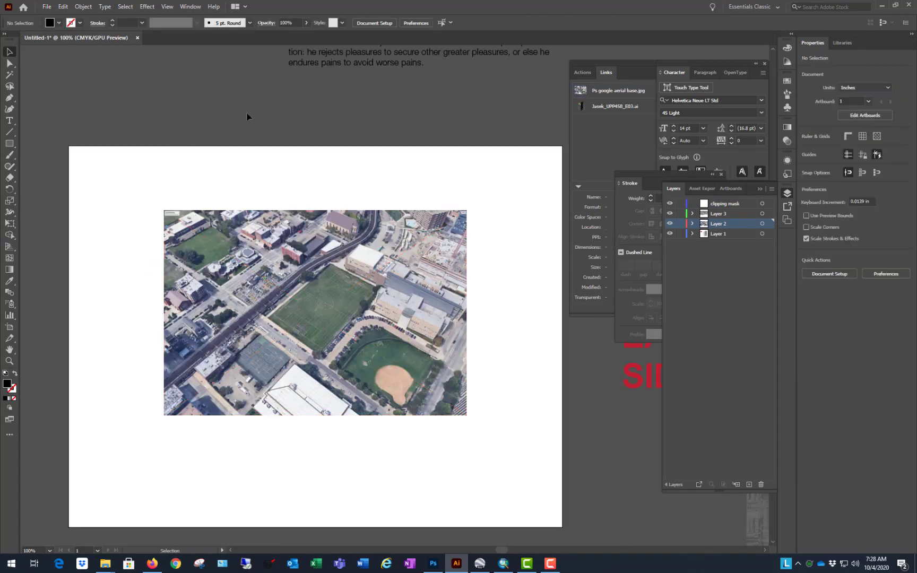
Step: Draw an ellipse about 4.31 in wide and 1.37 in high over the middle of the aerial image
{"action": "left_click", "coordinate": [10, 145]}
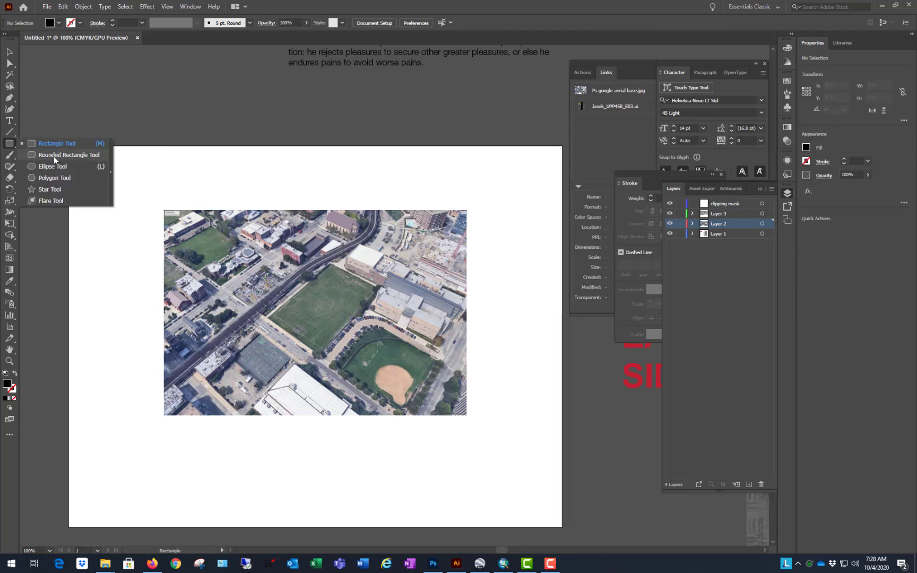
{"action": "left_click", "coordinate": [53, 170]}
{"action": "left_click_drag", "start_coordinate": [226, 289], "coordinate": [419, 351]}
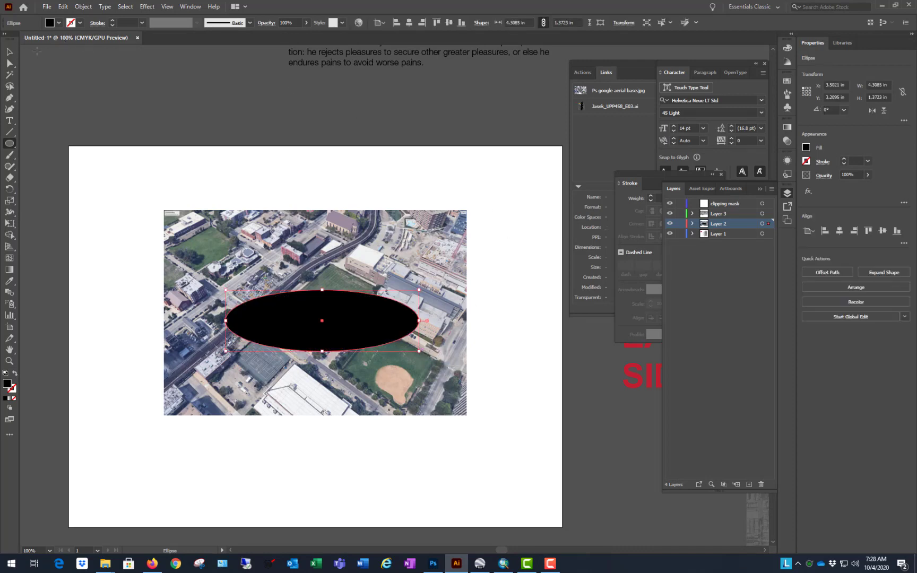
{"action": "left_click", "coordinate": [9, 51]}
Step: Remove the ellipse's fill and give it a yellow 5 pt stroke
{"action": "left_click", "coordinate": [59, 23]}
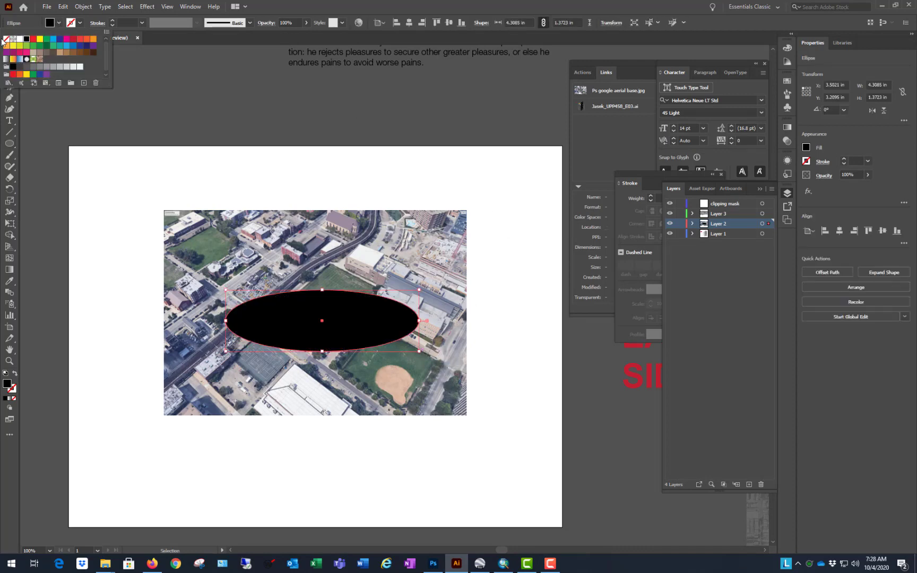
{"action": "left_click", "coordinate": [6, 38]}
{"action": "left_click", "coordinate": [80, 23]}
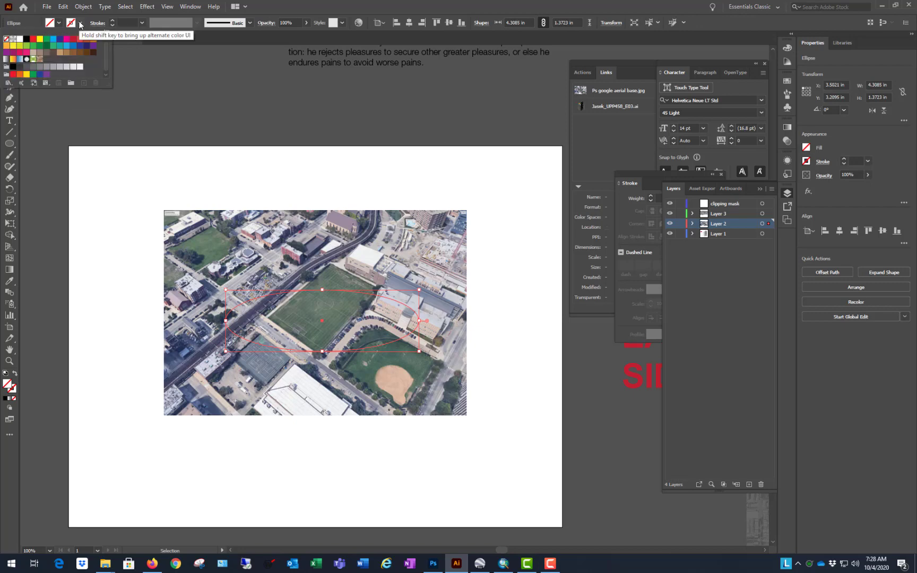
{"action": "left_click", "coordinate": [39, 39]}
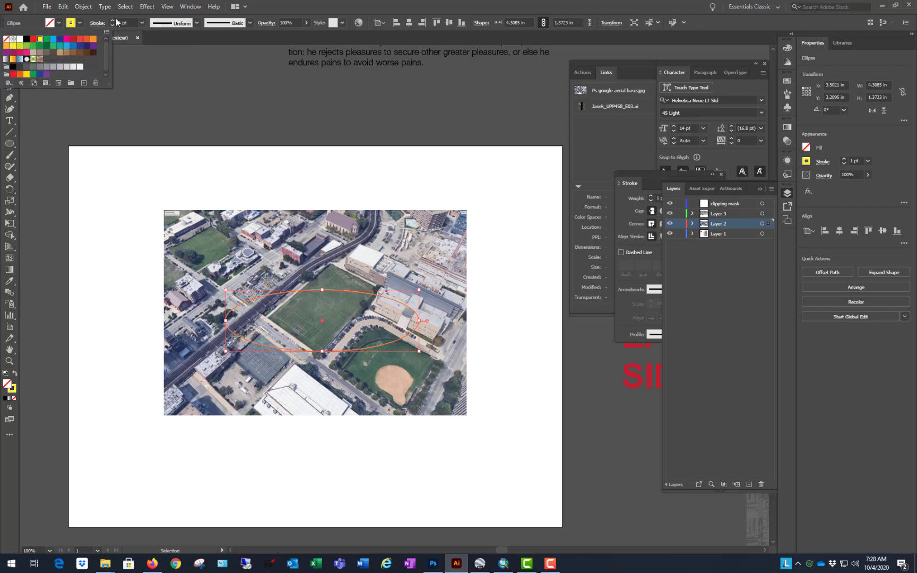
{"action": "left_click", "coordinate": [113, 21]}
{"action": "left_click", "coordinate": [112, 21]}
{"action": "left_click", "coordinate": [112, 21]}
{"action": "left_click", "coordinate": [112, 21]}
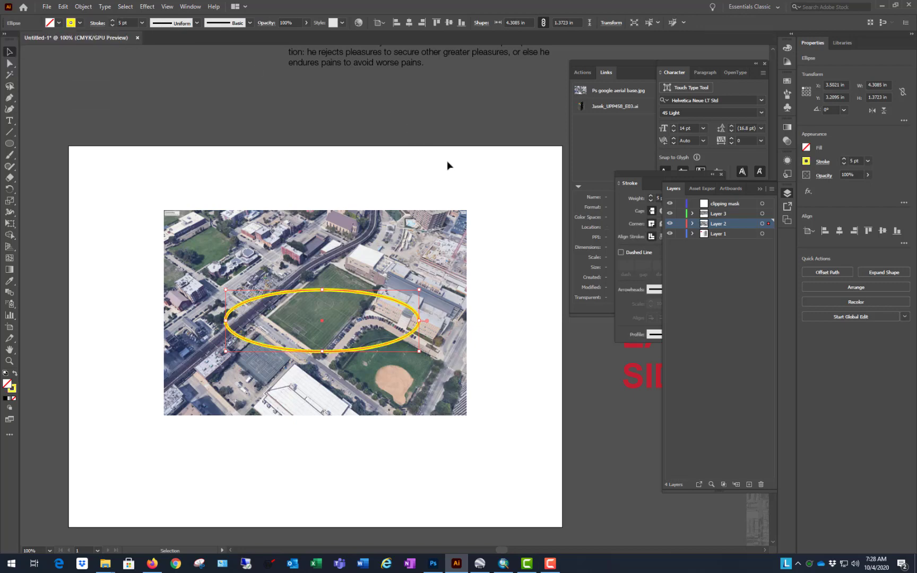
{"action": "left_click", "coordinate": [472, 181]}
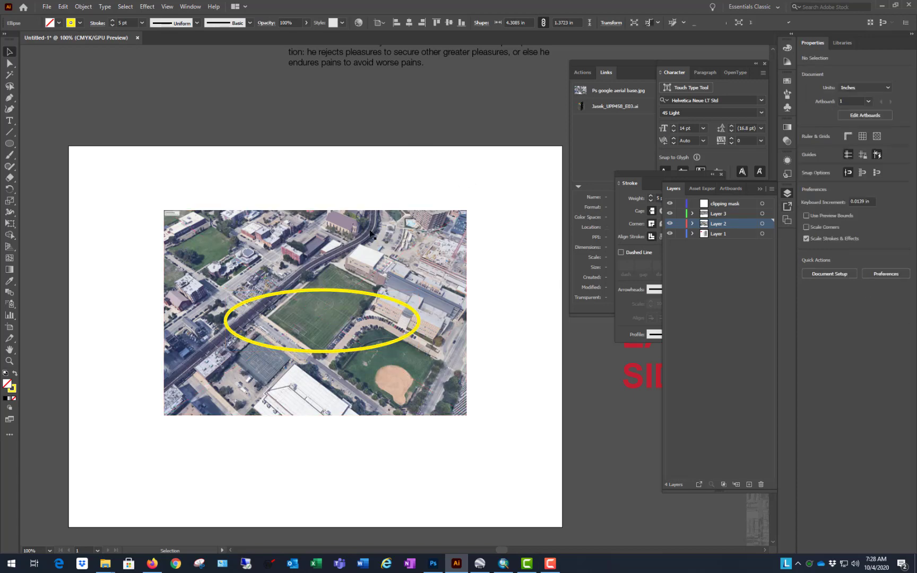
Step: Move the ellipse straight up over the upper part of the aerial image, to about Y 1.70 in
{"action": "left_click", "coordinate": [384, 298]}
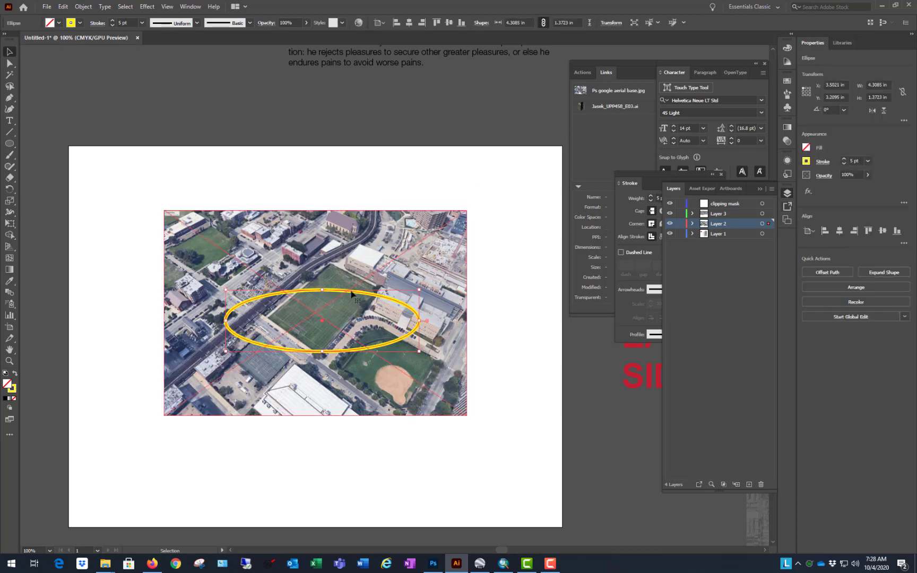
{"action": "left_click_drag", "start_coordinate": [356, 292], "coordinate": [356, 228]}
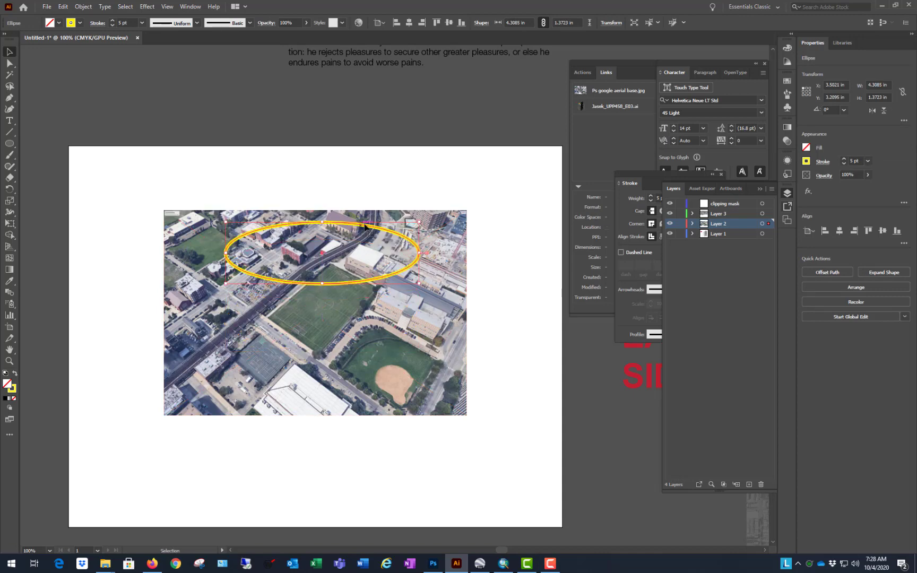
{"action": "left_click", "coordinate": [366, 158]}
Step: Select the ellipse together with the aerial image and make a clipping mask from them
{"action": "left_click_drag", "start_coordinate": [354, 193], "coordinate": [309, 280]}
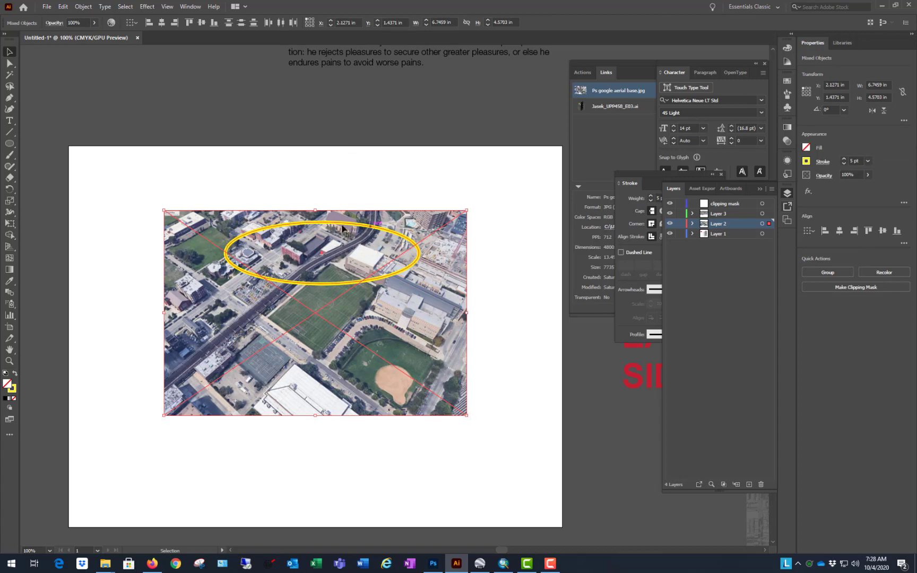
{"action": "right_click", "coordinate": [424, 300]}
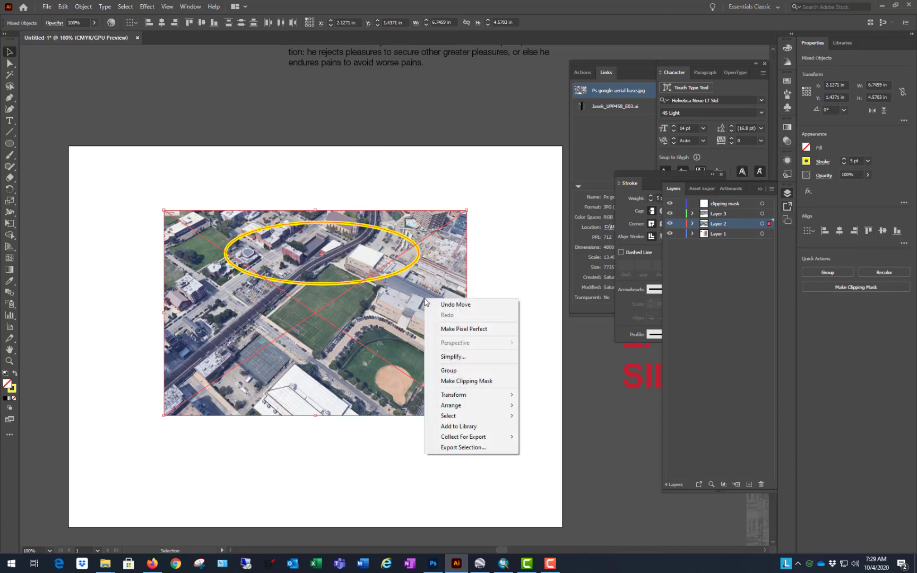
{"action": "left_click", "coordinate": [458, 381]}
{"action": "left_click", "coordinate": [518, 211]}
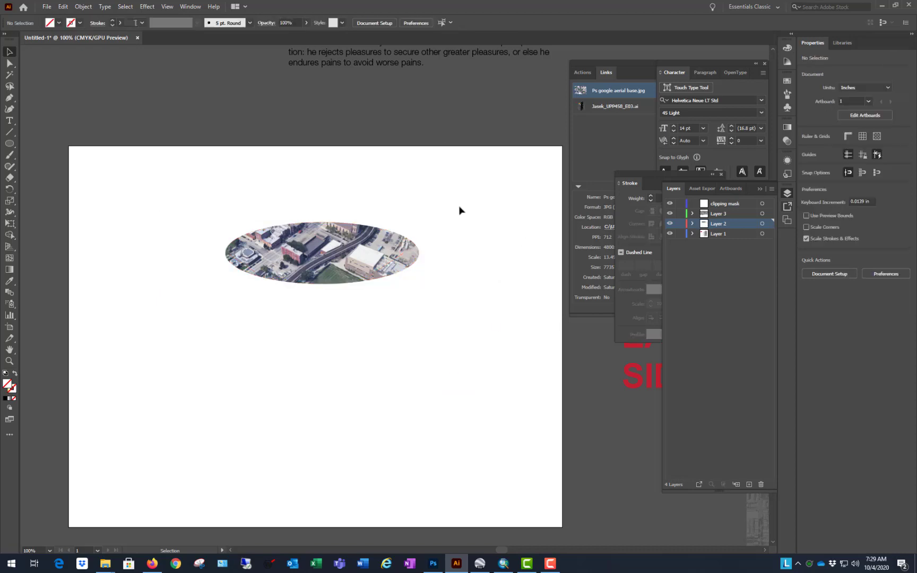
Step: Isolate the clip group and move the aerial image inside it to about X 2.28 in, Y 0.50 in, so the green field fills the ellipse
{"action": "double_click", "coordinate": [351, 256]}
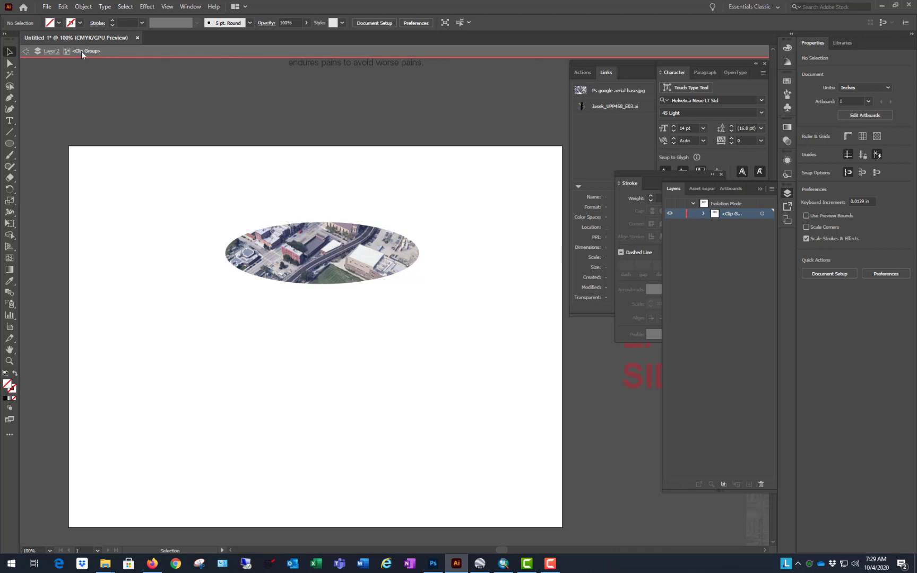
{"action": "left_click", "coordinate": [360, 258]}
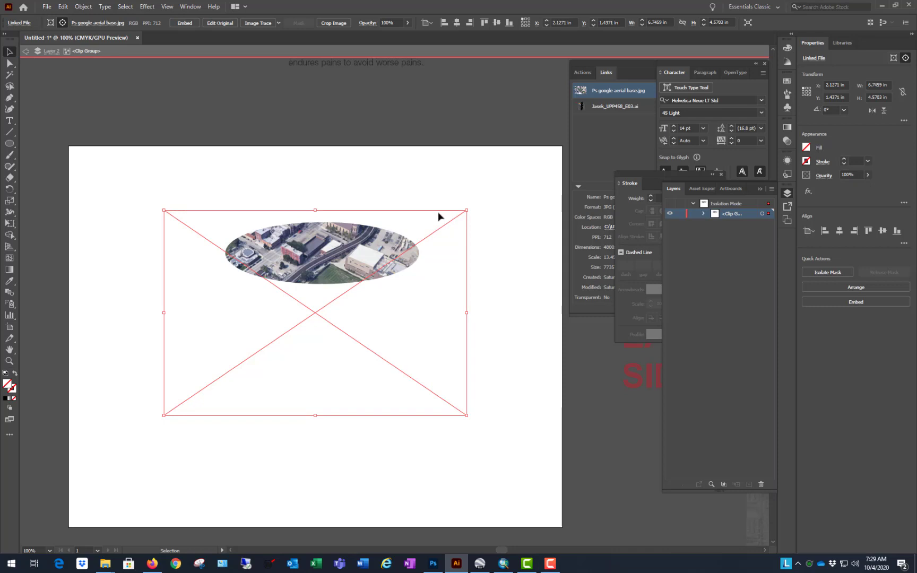
{"action": "left_click_drag", "start_coordinate": [438, 216], "coordinate": [408, 192]}
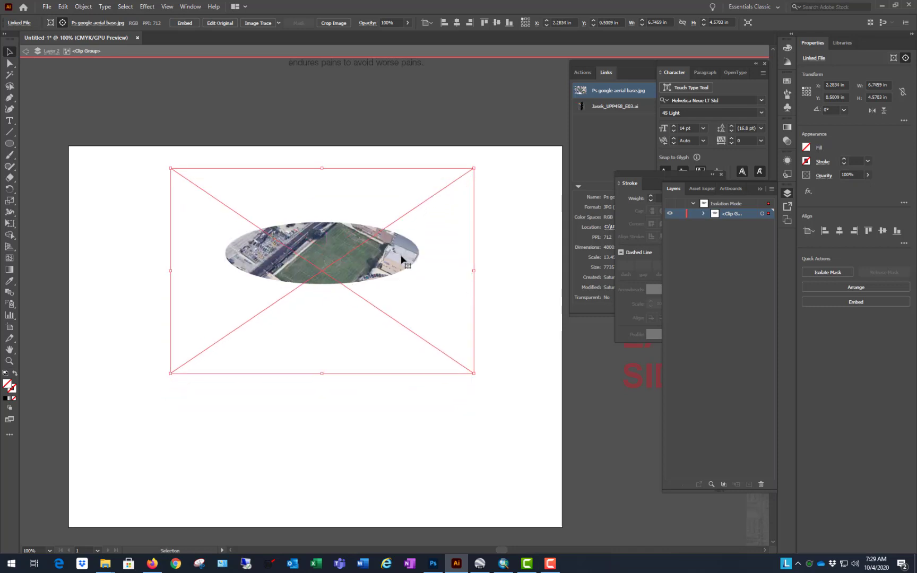
Step: Select the ellipse inside the clip group and give it a CMYK Red 4 pt stroke
{"action": "left_click", "coordinate": [406, 236]}
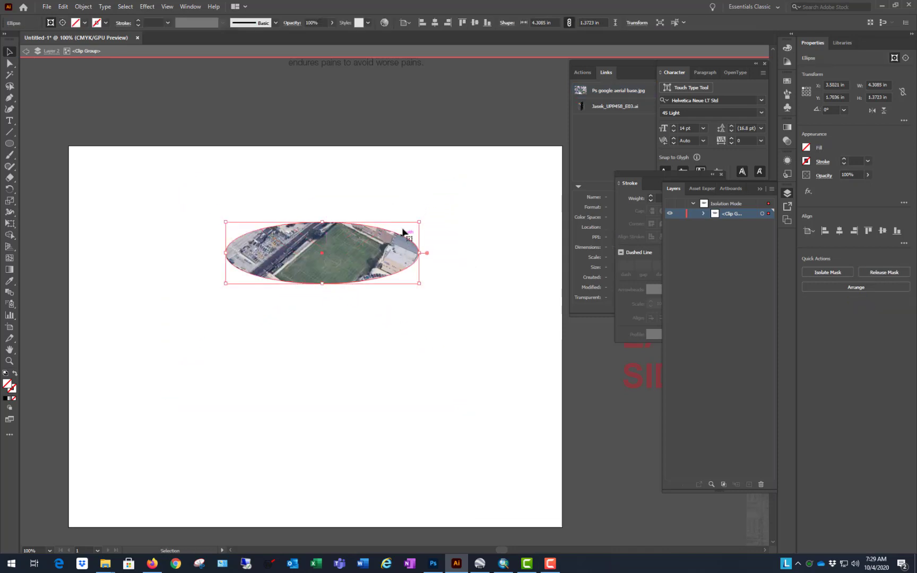
{"action": "left_click", "coordinate": [105, 22]}
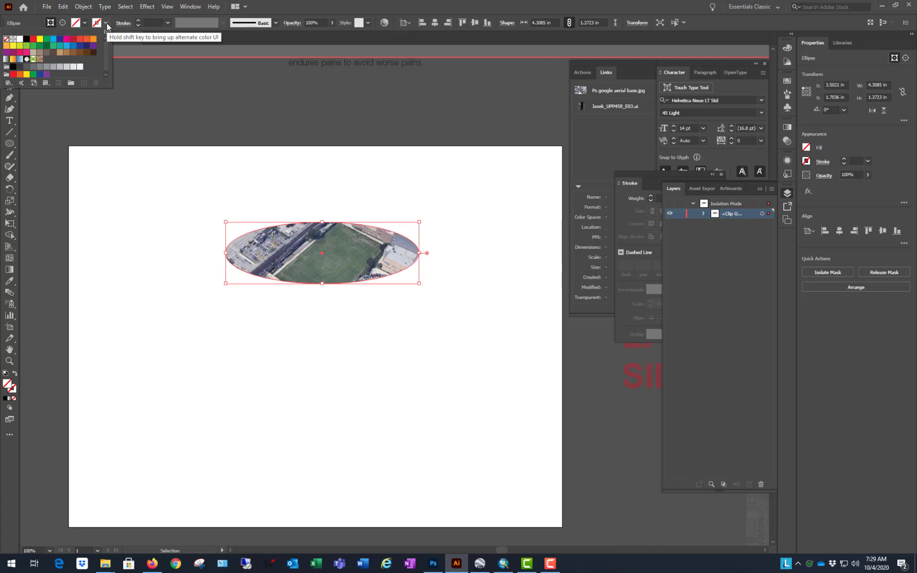
{"action": "left_click", "coordinate": [33, 39]}
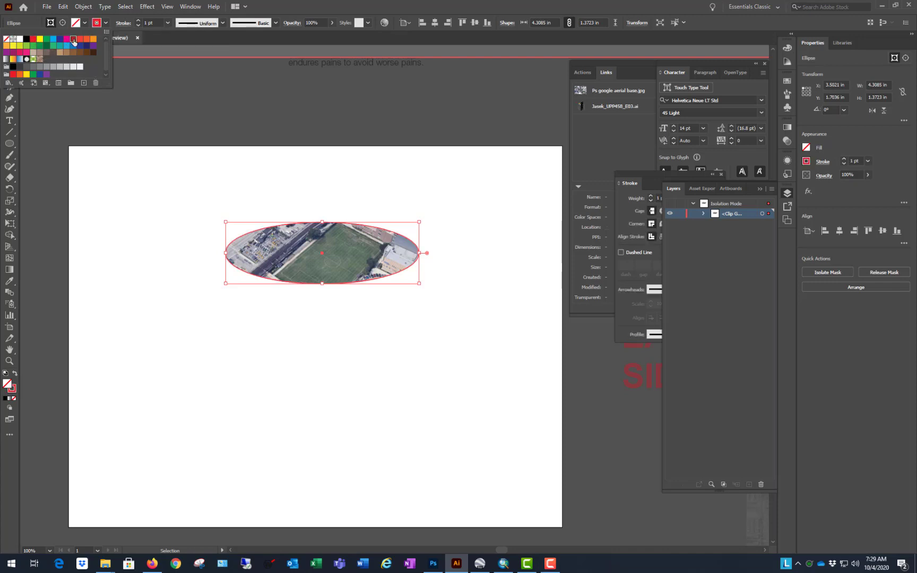
{"action": "left_click", "coordinate": [139, 21]}
{"action": "left_click", "coordinate": [139, 20]}
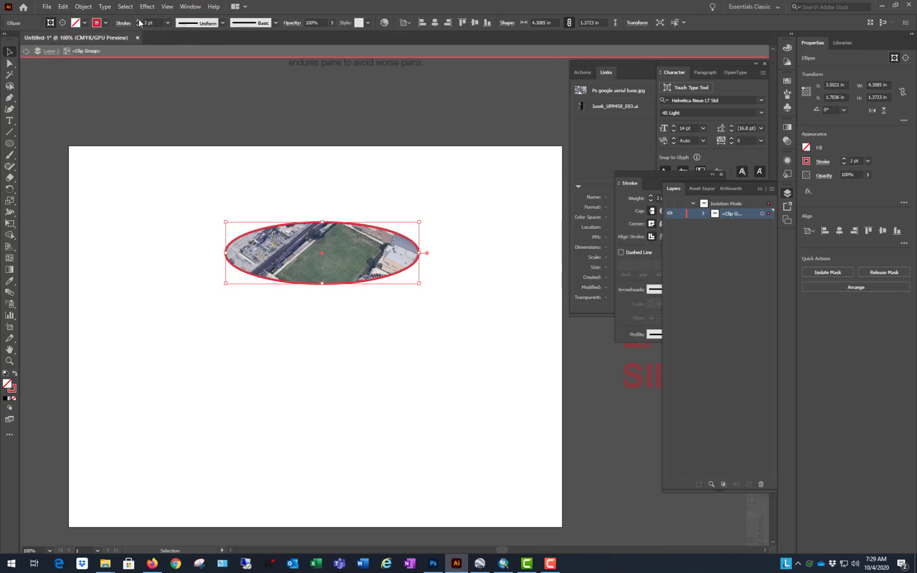
{"action": "left_click", "coordinate": [139, 20]}
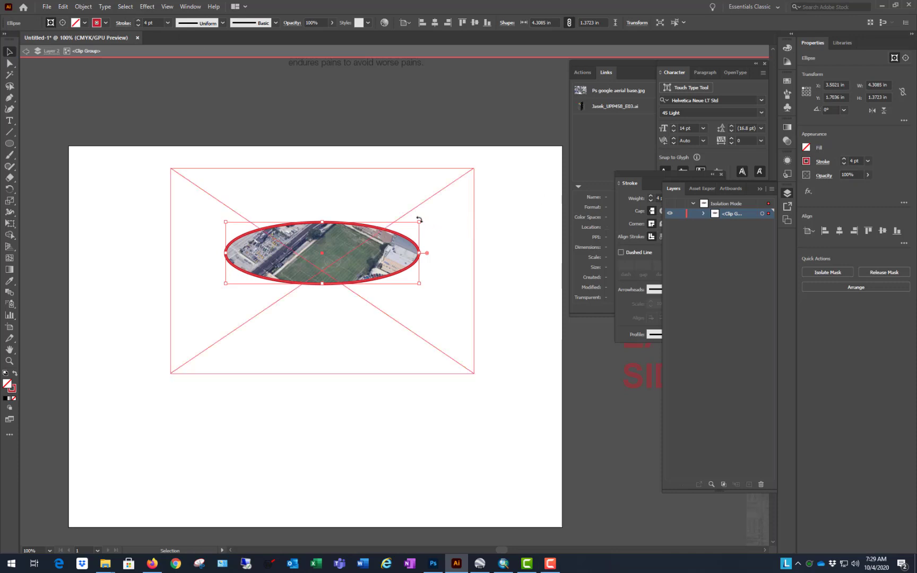
Step: Rotate the clipping ellipse to about 32° and shift it slightly down, rotate the aerial image to about 327.7°, and leave isolation mode
{"action": "left_click_drag", "start_coordinate": [422, 219], "coordinate": [387, 174]}
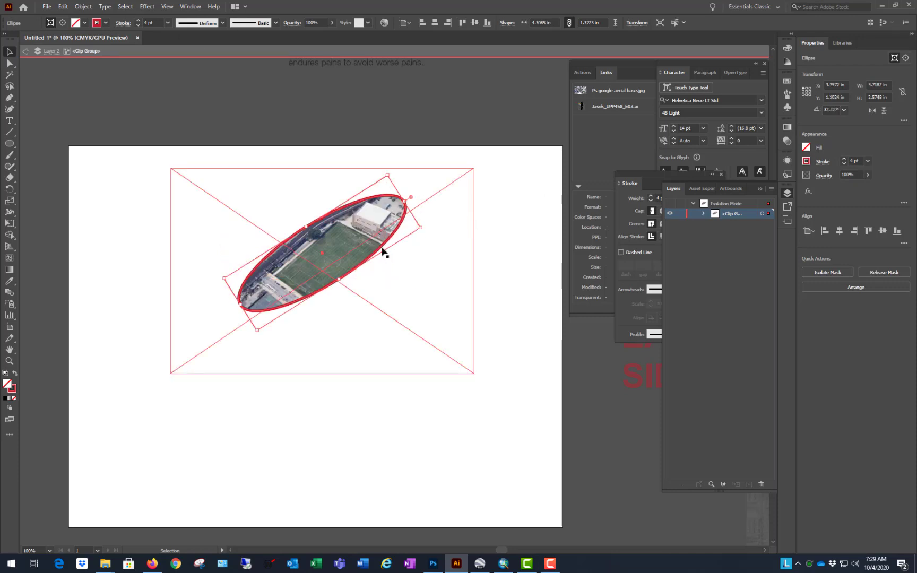
{"action": "left_click_drag", "start_coordinate": [384, 253], "coordinate": [376, 267]}
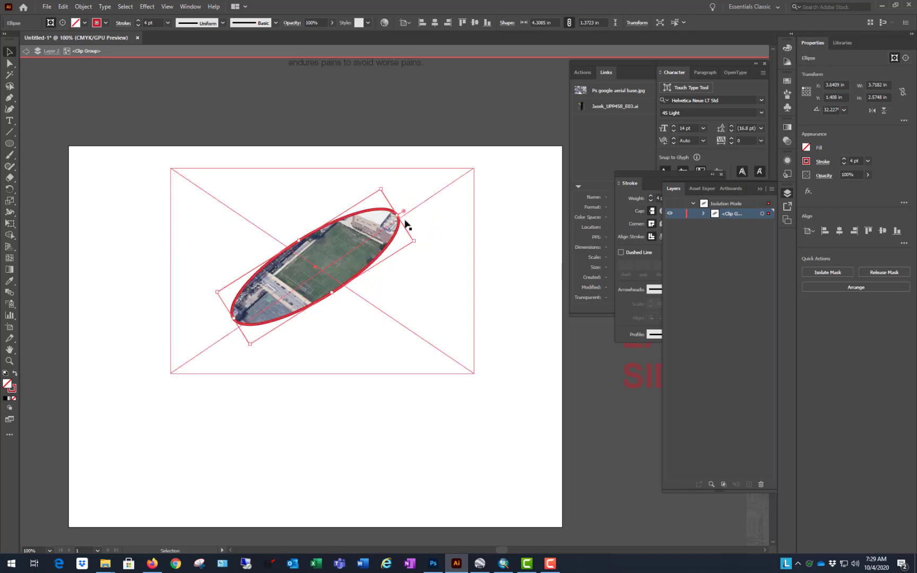
{"action": "left_click", "coordinate": [469, 219]}
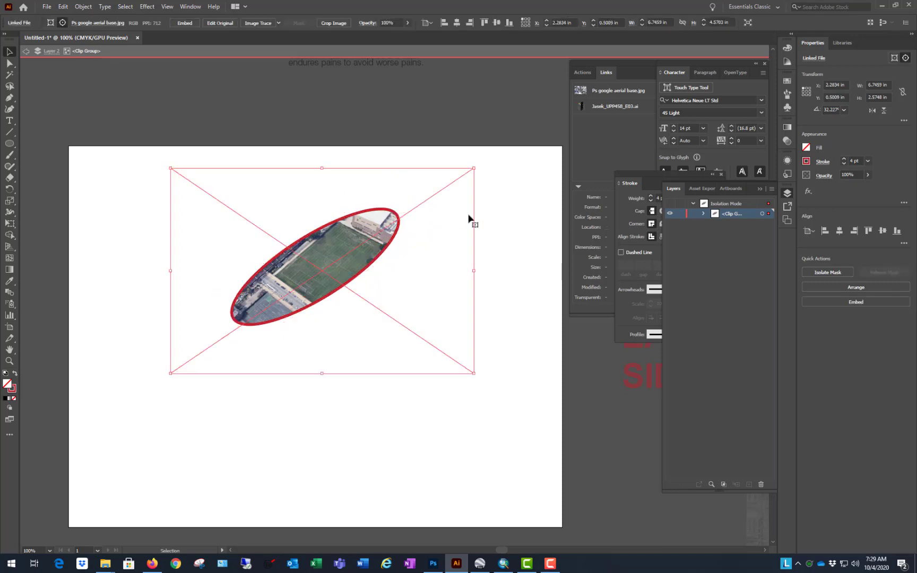
{"action": "left_click", "coordinate": [481, 162]}
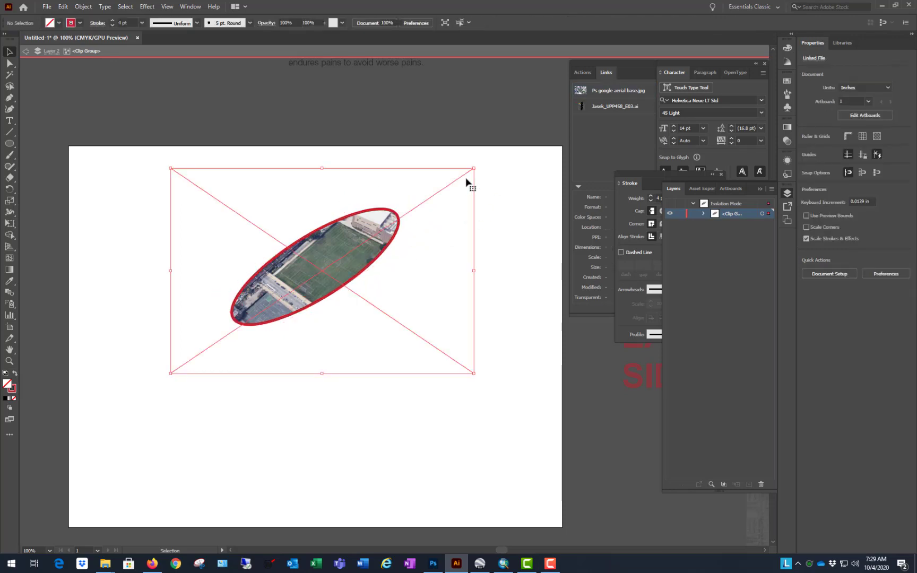
{"action": "left_click", "coordinate": [467, 179]}
{"action": "left_click_drag", "start_coordinate": [481, 168], "coordinate": [495, 253]}
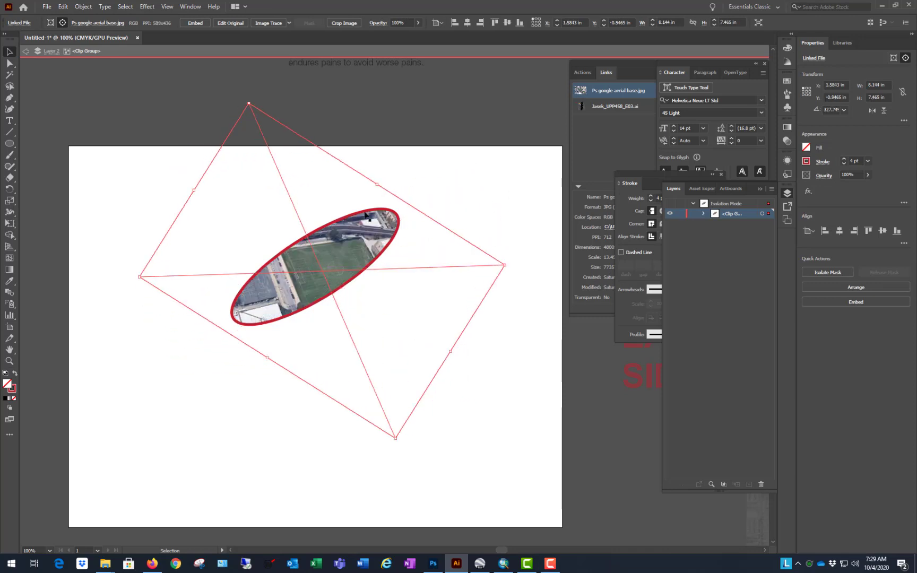
{"action": "double_click", "coordinate": [439, 127]}
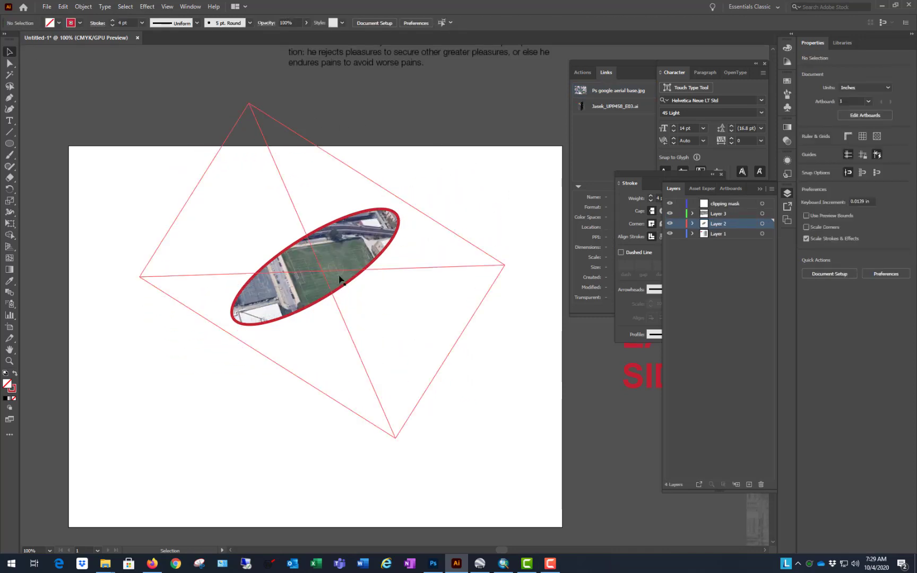
Step: Undo the rotations, the red stroke, the clipping mask and the ellipse's move, back to the yellow ellipse over the unclipped aerial image
{"action": "key", "text": "ctrl+z"}
{"action": "key", "text": "ctrl+z"}
{"action": "key", "text": "ctrl+z"}
{"action": "key", "text": "ctrl+z"}
{"action": "key", "text": "ctrl+z"}
{"action": "key", "text": "ctrl+z"}
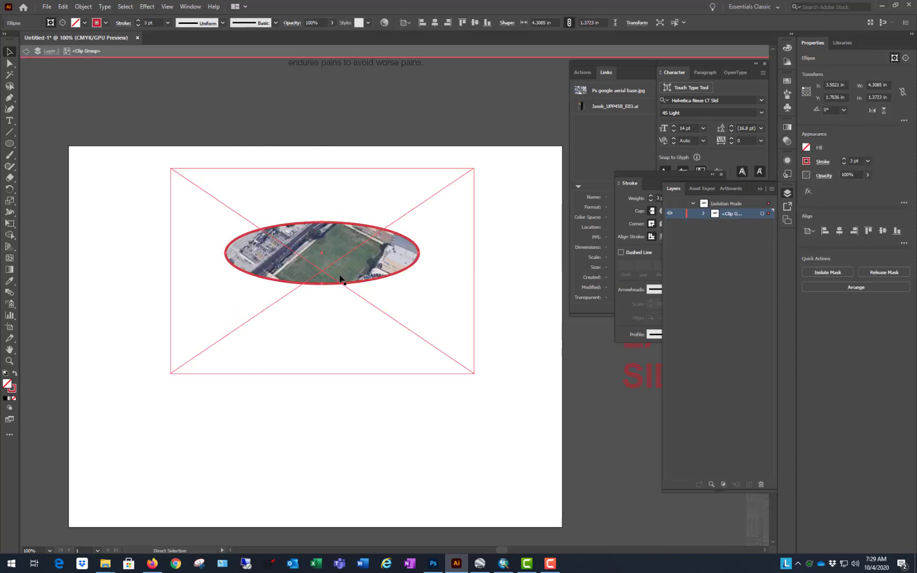
{"action": "key", "text": "ctrl+z"}
{"action": "key", "text": "ctrl+z"}
{"action": "key", "text": "ctrl+z"}
{"action": "key", "text": "ctrl+z"}
{"action": "key", "text": "ctrl+z"}
{"action": "key", "text": "ctrl+z"}
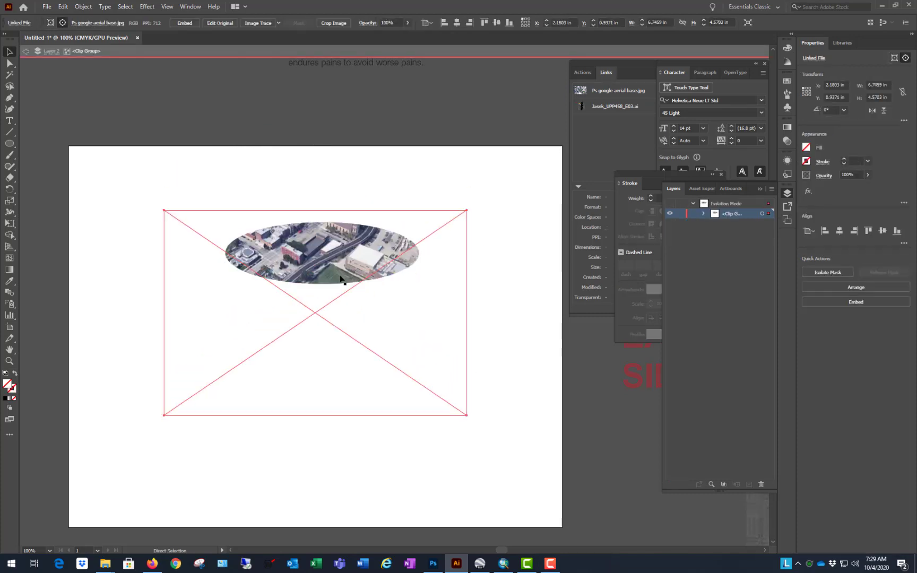
{"action": "key", "text": "ctrl+z"}
{"action": "key", "text": "ctrl+z"}
{"action": "key", "text": "ctrl+z"}
{"action": "key", "text": "ctrl+z"}
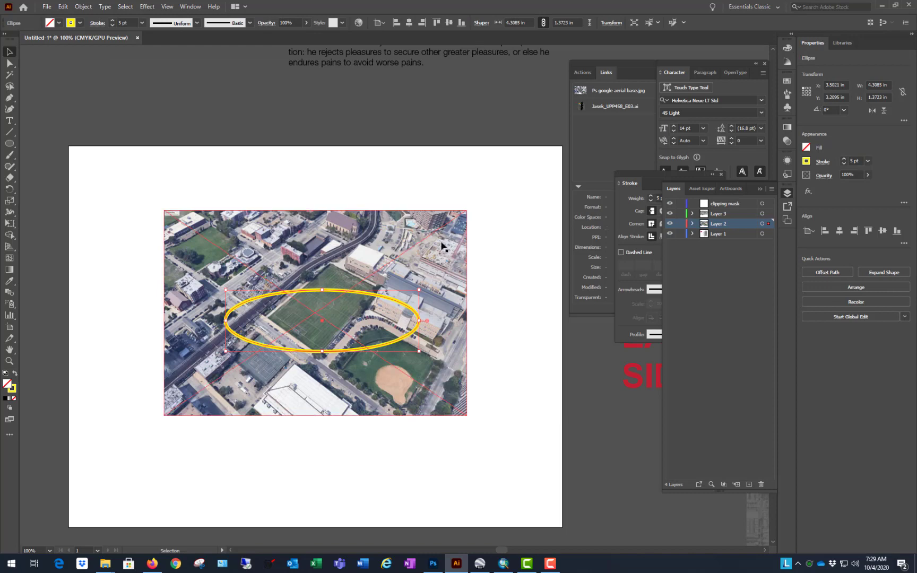
Step: Move the yellow ellipse from Layer 2 to the clipping mask layer
{"action": "left_click", "coordinate": [669, 224]}
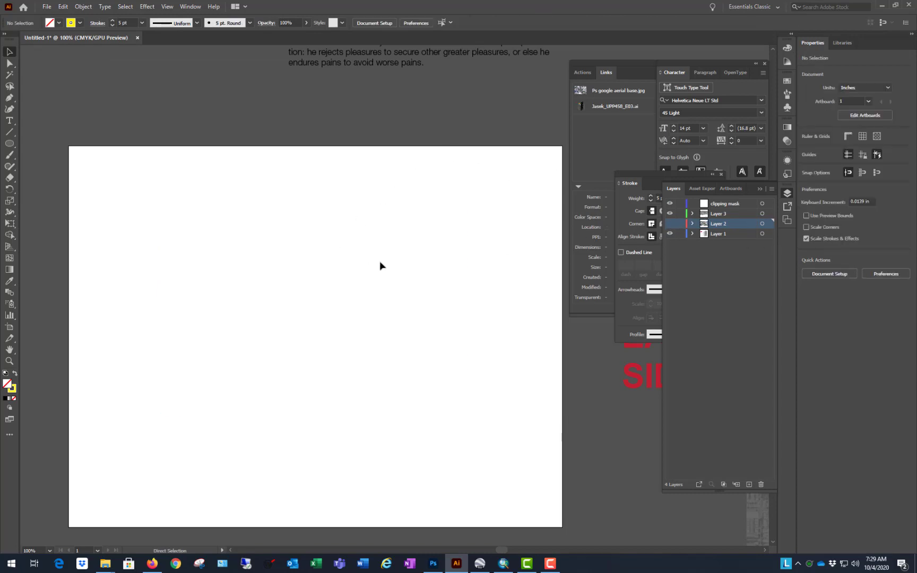
{"action": "key", "text": "ctrl+z"}
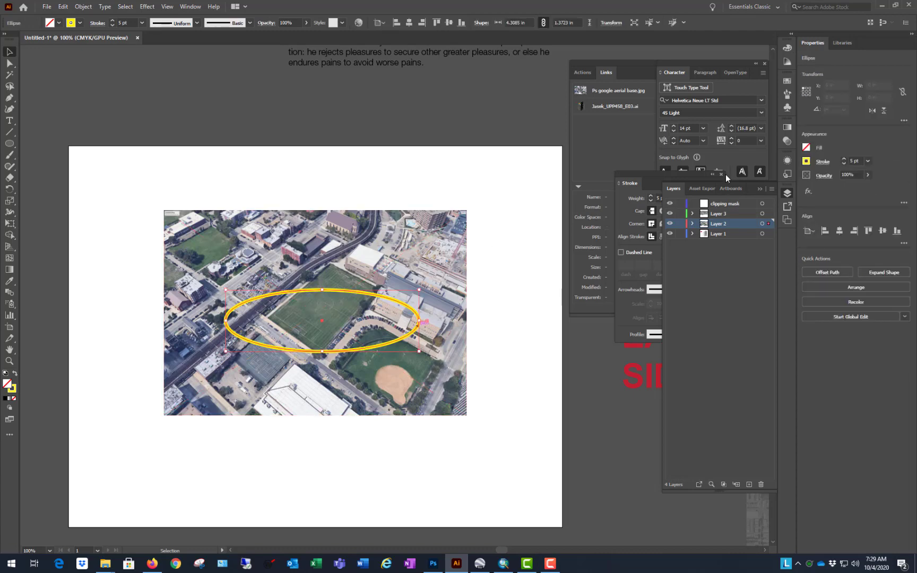
{"action": "left_click_drag", "start_coordinate": [772, 208], "coordinate": [769, 204]}
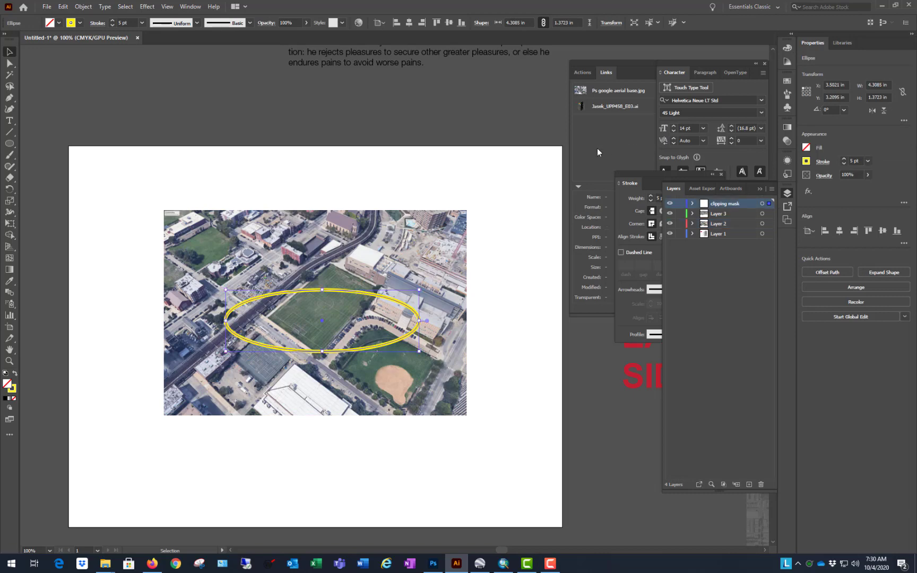
Step: Check the clipping mask layer and Layer 3 by toggling their visibility, and hide Layer 2 with the aerial image
{"action": "left_click", "coordinate": [671, 205]}
{"action": "left_click", "coordinate": [671, 205]}
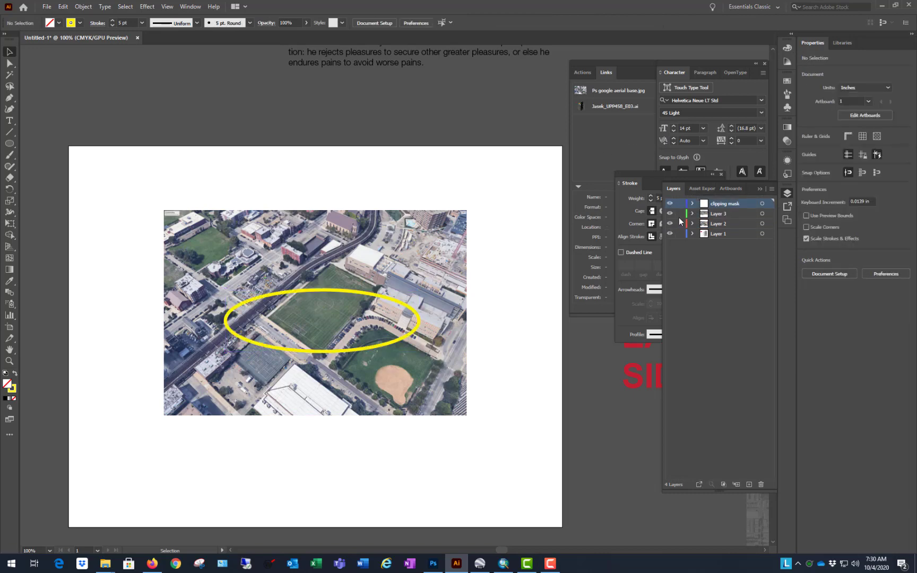
{"action": "left_click", "coordinate": [670, 213]}
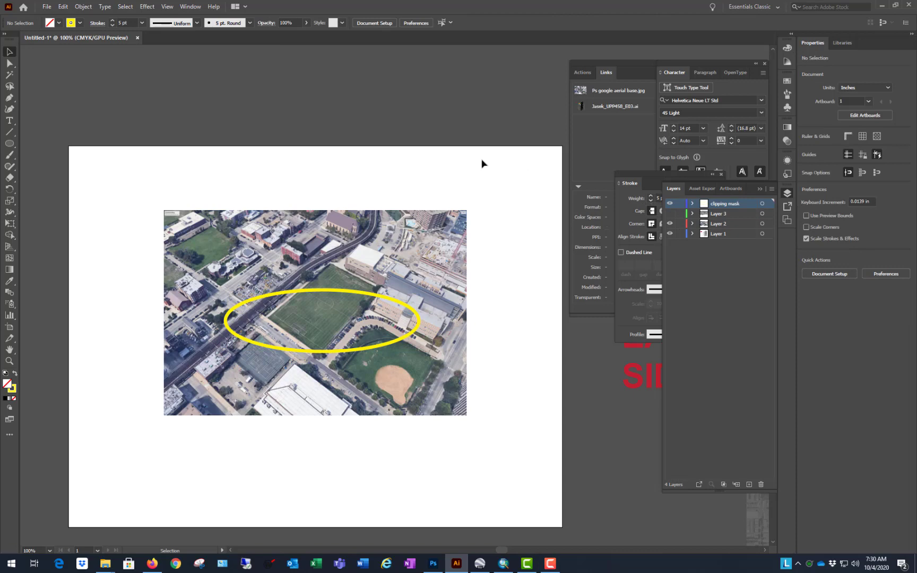
{"action": "left_click", "coordinate": [670, 214]}
{"action": "left_click", "coordinate": [670, 224]}
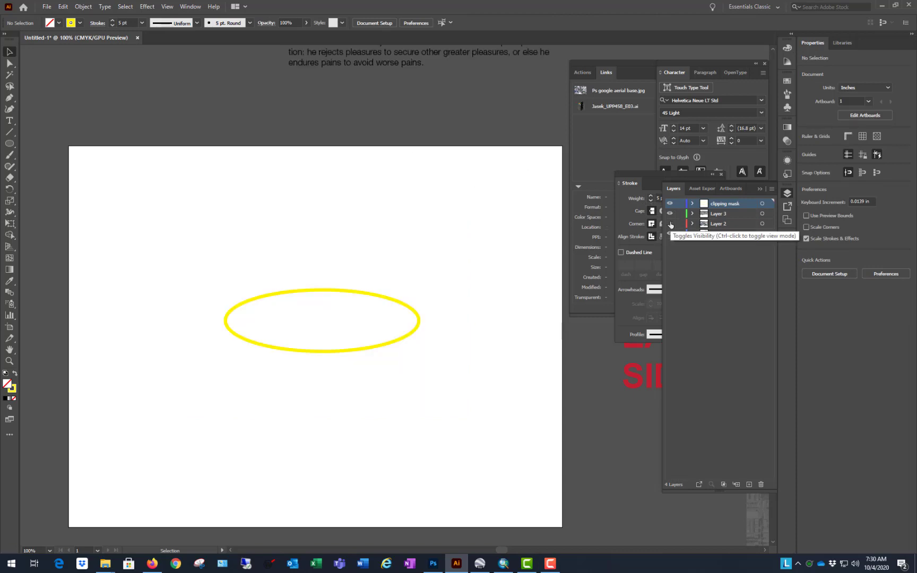
Step: Move the paragraph text over the ellipse, to about X 2.99 in, Y 2.04 in, and clip it with the ellipse
{"action": "scroll", "coordinate": [271, 286], "scroll_direction": "down", "scroll_amount": 2}
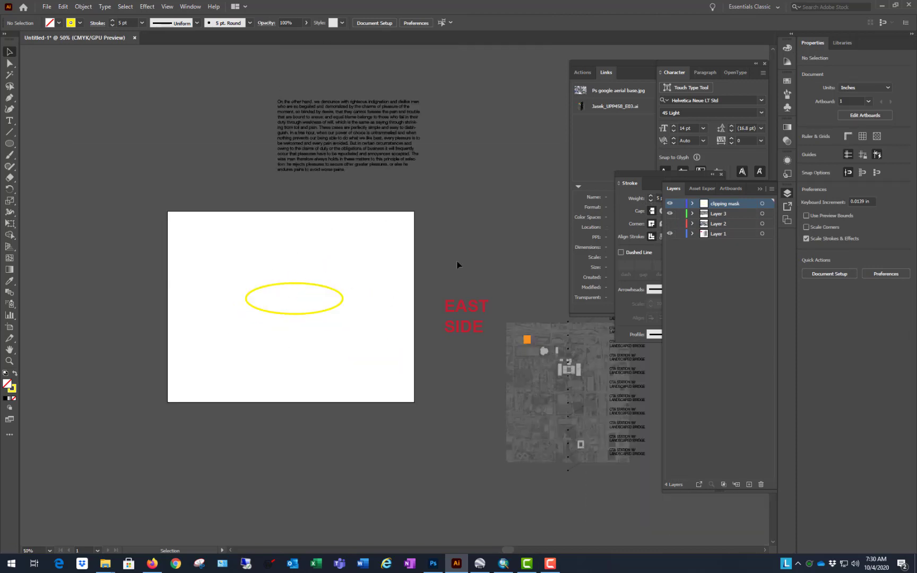
{"action": "left_click_drag", "start_coordinate": [384, 137], "coordinate": [341, 294]}
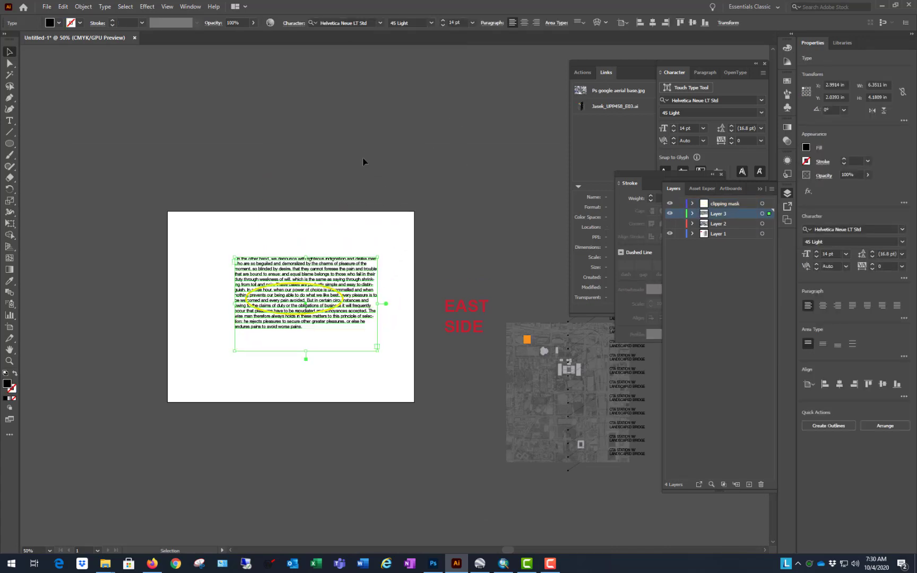
{"action": "left_click_drag", "start_coordinate": [328, 198], "coordinate": [242, 351]}
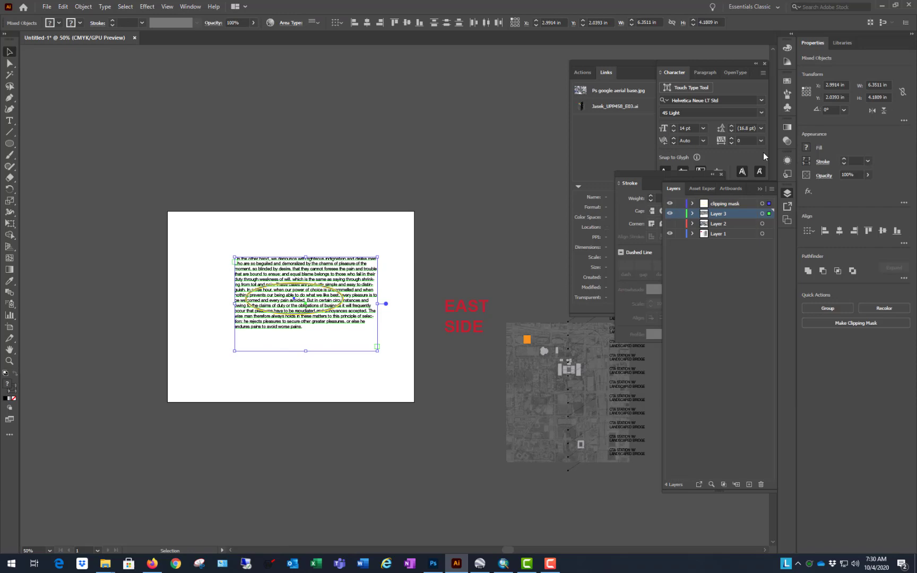
{"action": "right_click", "coordinate": [359, 275]}
{"action": "left_click", "coordinate": [393, 356]}
{"action": "left_click", "coordinate": [363, 179]}
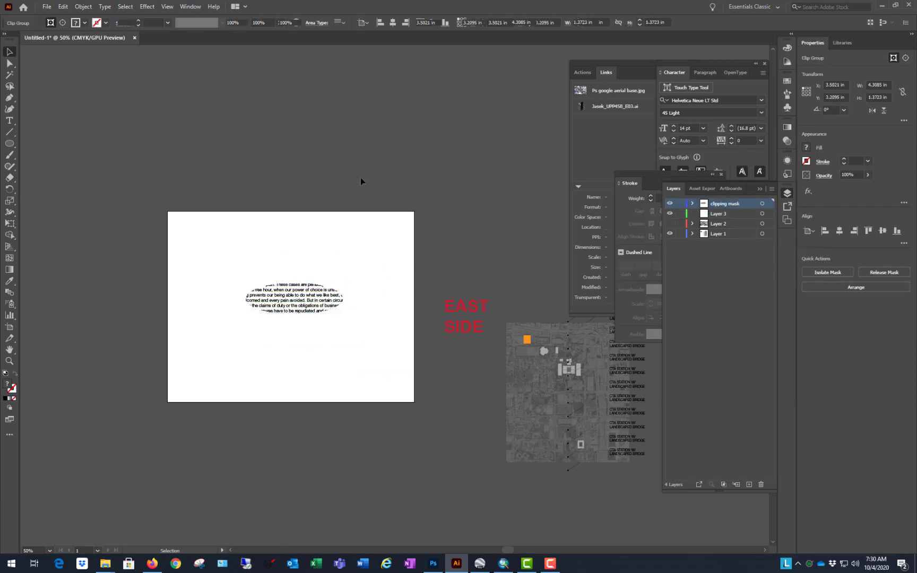
{"action": "scroll", "coordinate": [286, 344], "scroll_direction": "up", "scroll_amount": 3}
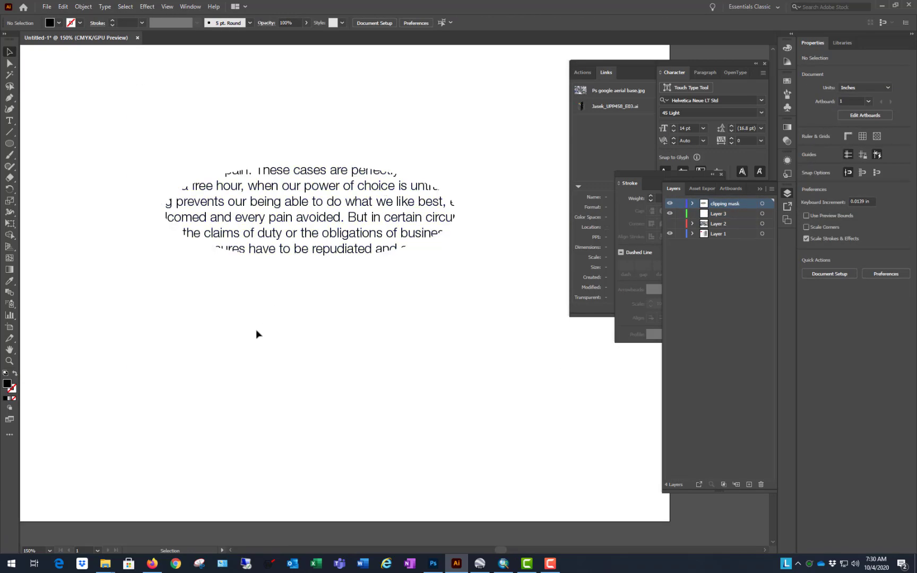
{"action": "scroll", "coordinate": [256, 329], "scroll_direction": "down", "scroll_amount": 2}
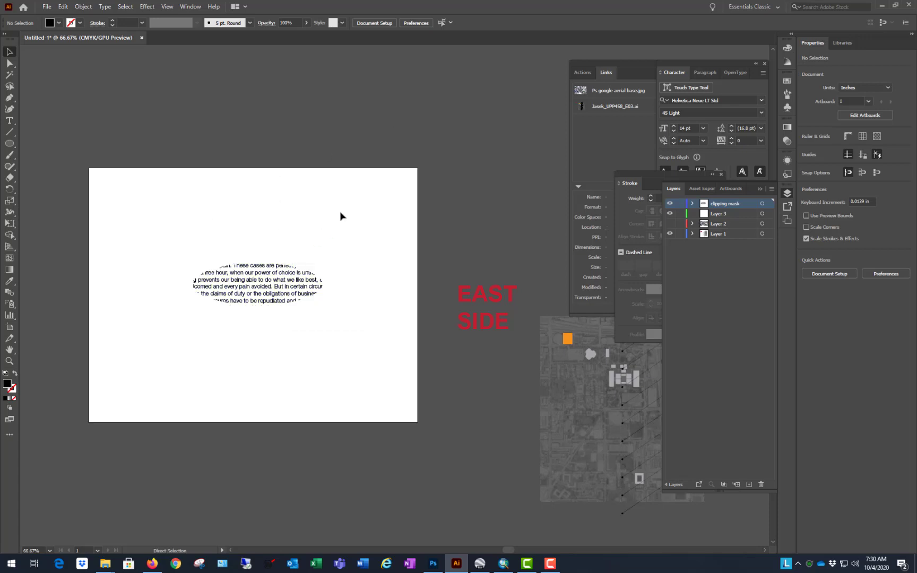
Step: Undo the text's clipping mask and move, and move the linked East Side map onto the artboard at about X 0.24 in, Y 0.33 in
{"action": "key", "text": "ctrl+z"}
{"action": "key", "text": "ctrl+z"}
{"action": "left_click_drag", "start_coordinate": [544, 338], "coordinate": [252, 273]}
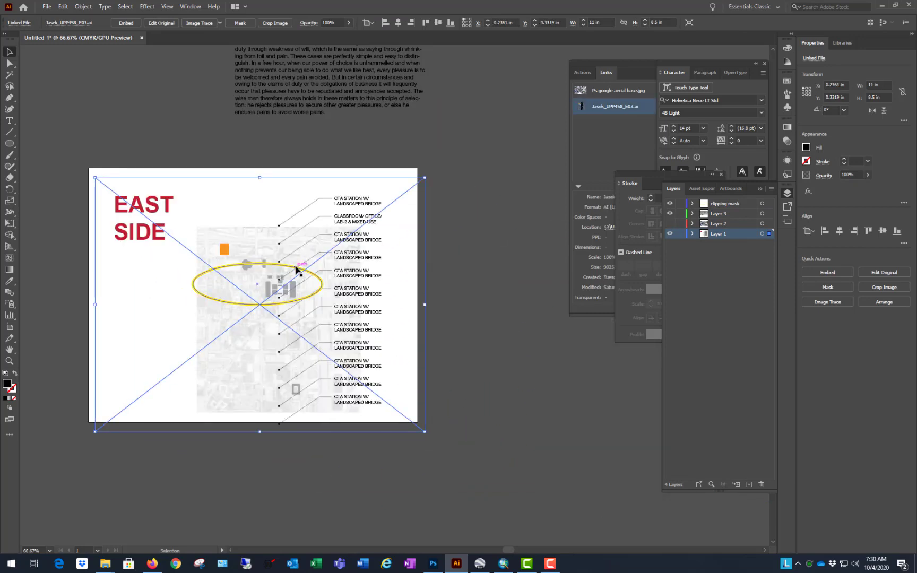
Step: Select the yellow ellipse together with the linked East Side map and make a clipping mask from them
{"action": "left_click", "coordinate": [296, 267]}
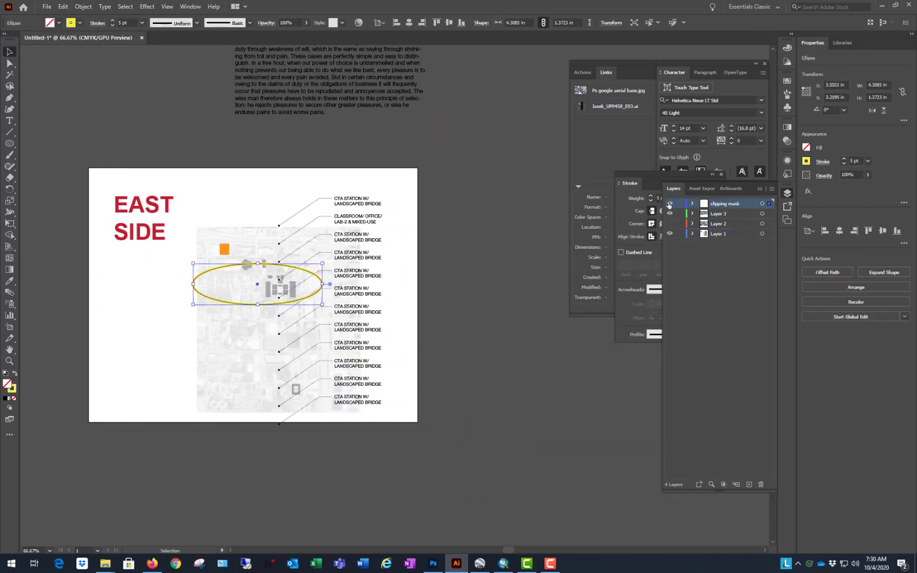
{"action": "left_click", "coordinate": [372, 274]}
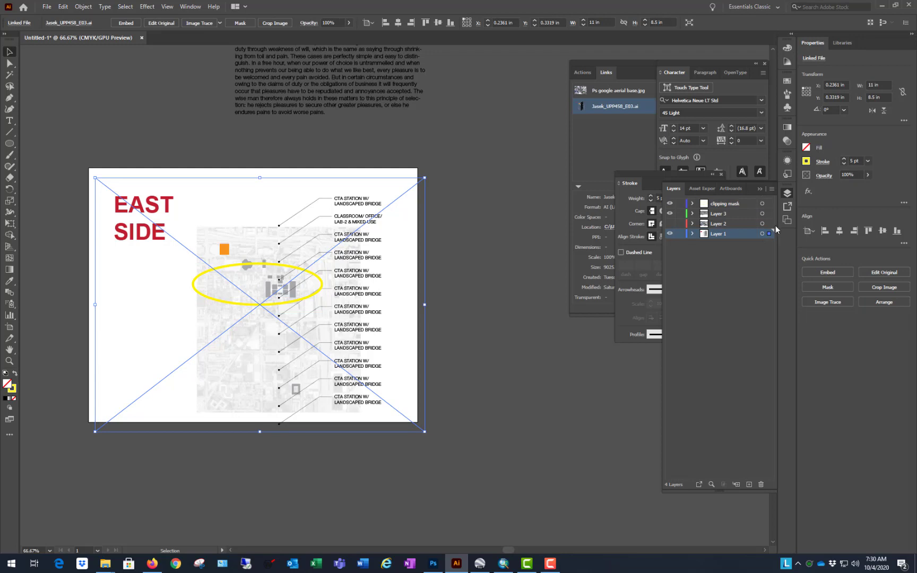
{"action": "left_click_drag", "start_coordinate": [330, 153], "coordinate": [220, 325]}
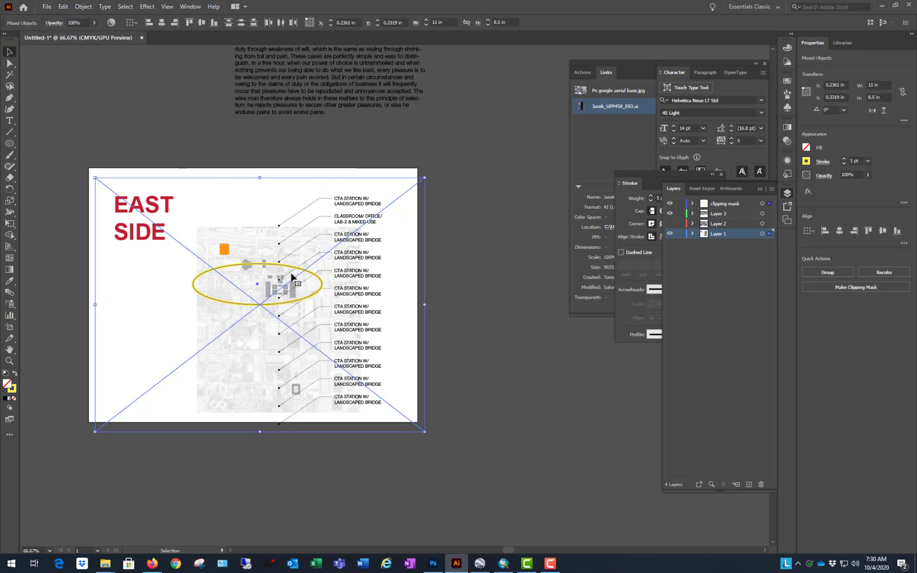
{"action": "right_click", "coordinate": [292, 276]}
{"action": "left_click", "coordinate": [328, 356]}
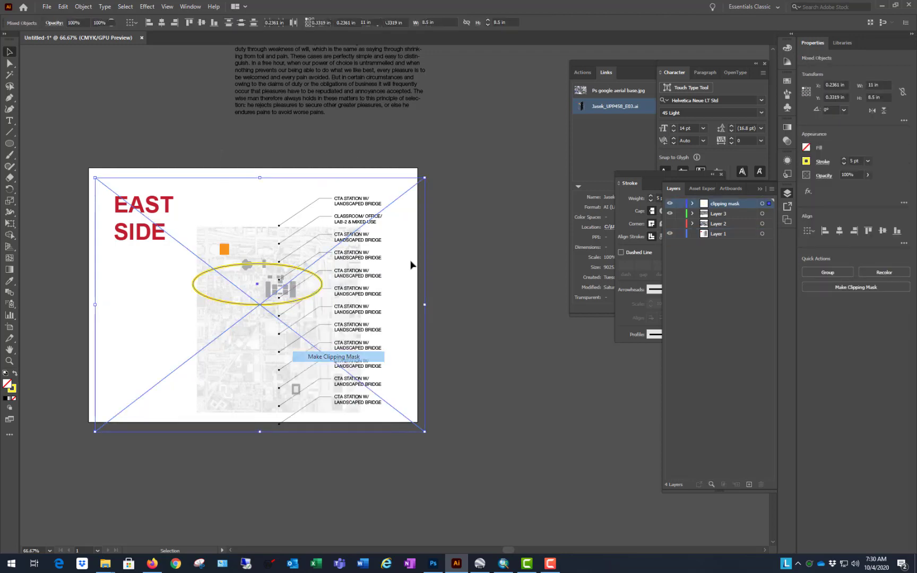
{"action": "left_click", "coordinate": [478, 253]}
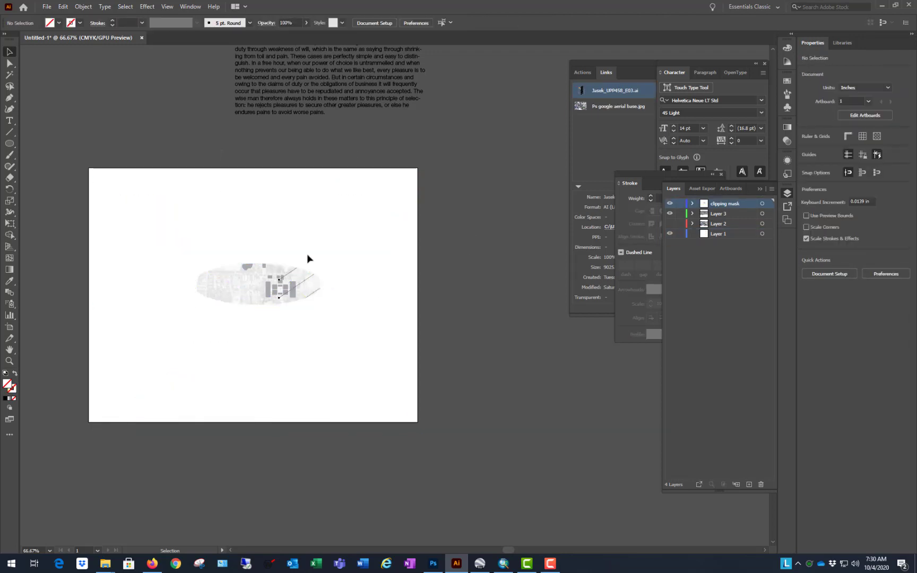
Step: Isolate the clip group, enlarge its ellipse to about 5.76 × 4.15 in and move it to about X 3.85 in, Y 0.66 in
{"action": "double_click", "coordinate": [270, 287]}
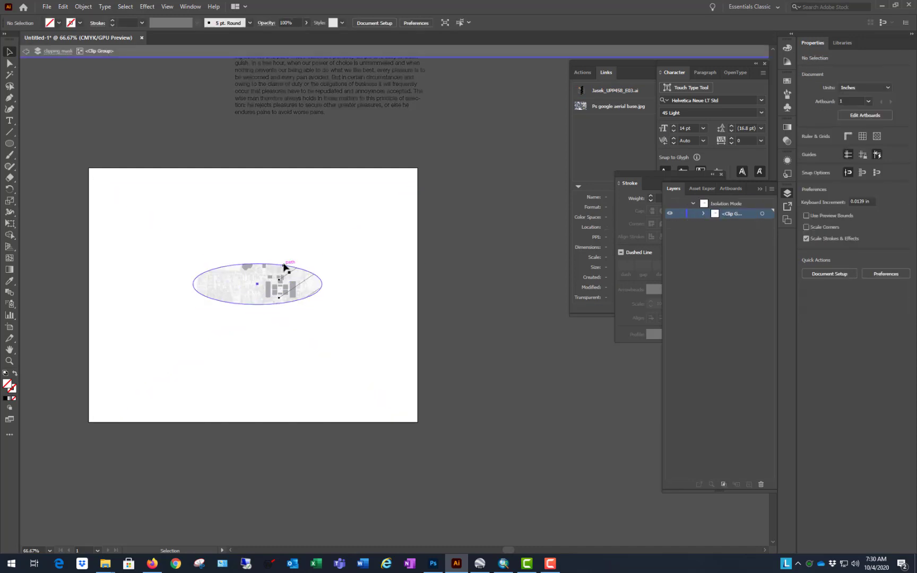
{"action": "left_click", "coordinate": [288, 264]}
{"action": "left_click_drag", "start_coordinate": [322, 305], "coordinate": [365, 387]}
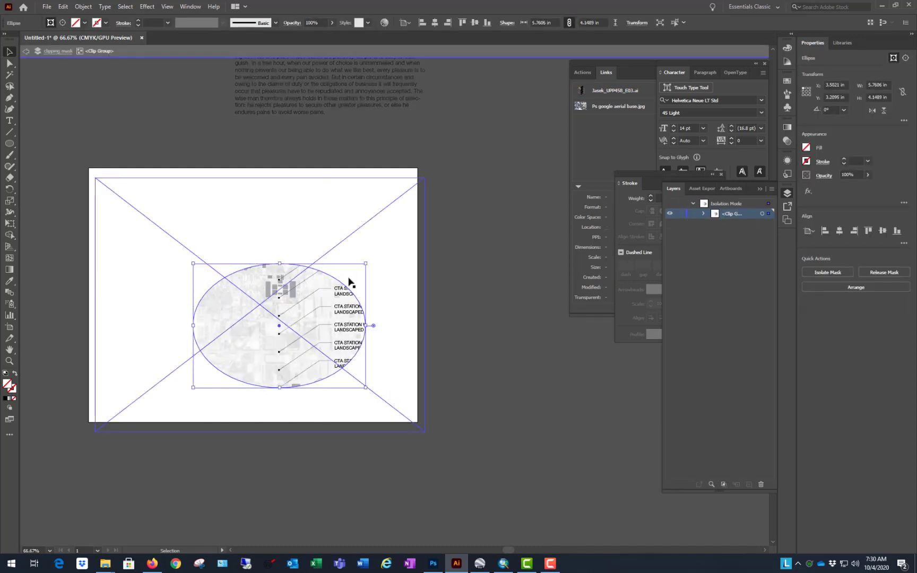
{"action": "left_click_drag", "start_coordinate": [342, 280], "coordinate": [364, 218]}
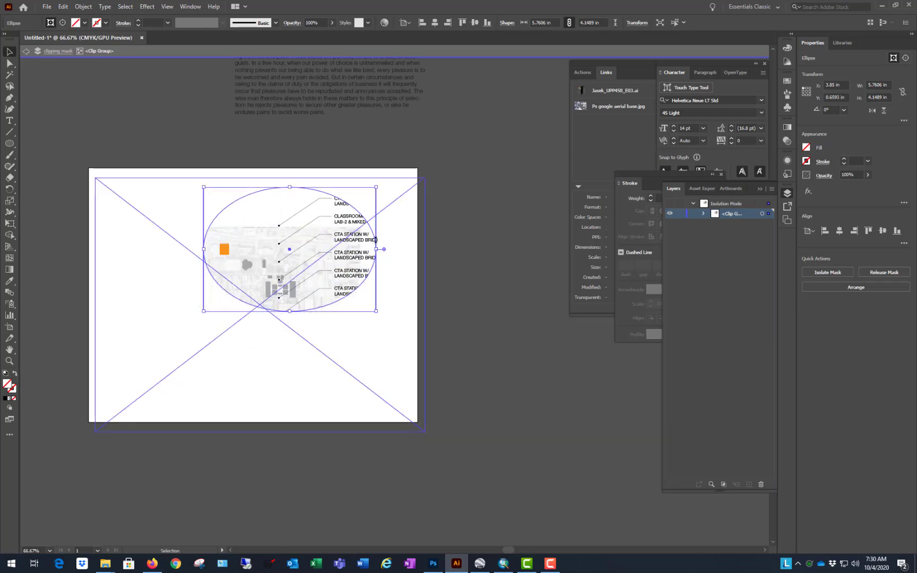
Step: Enlarge the clip group's ellipse to about 8.47 × 5.07 in, move it to about X 1.44 in, Y 1.91 in, and leave isolation mode
{"action": "left_click_drag", "start_coordinate": [204, 249], "coordinate": [123, 249]}
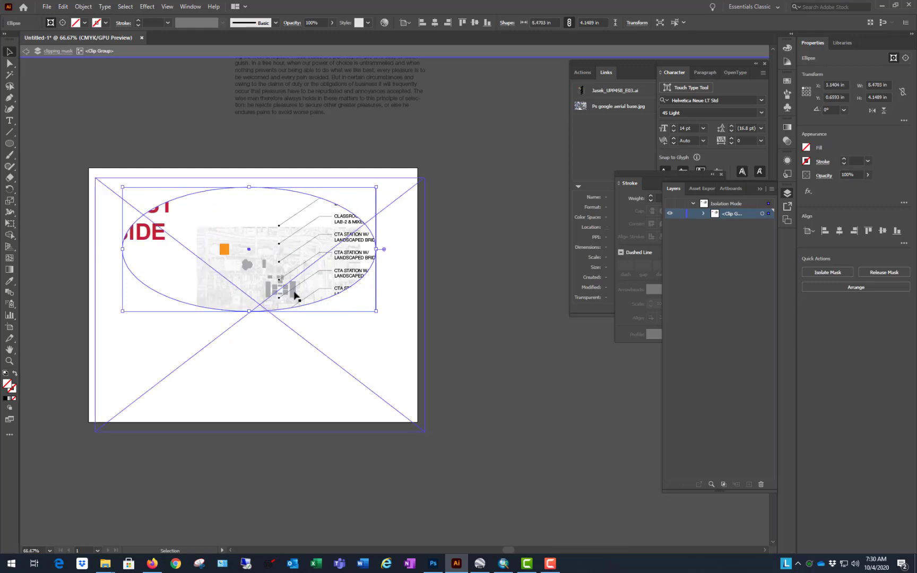
{"action": "left_click_drag", "start_coordinate": [250, 311], "coordinate": [249, 338]}
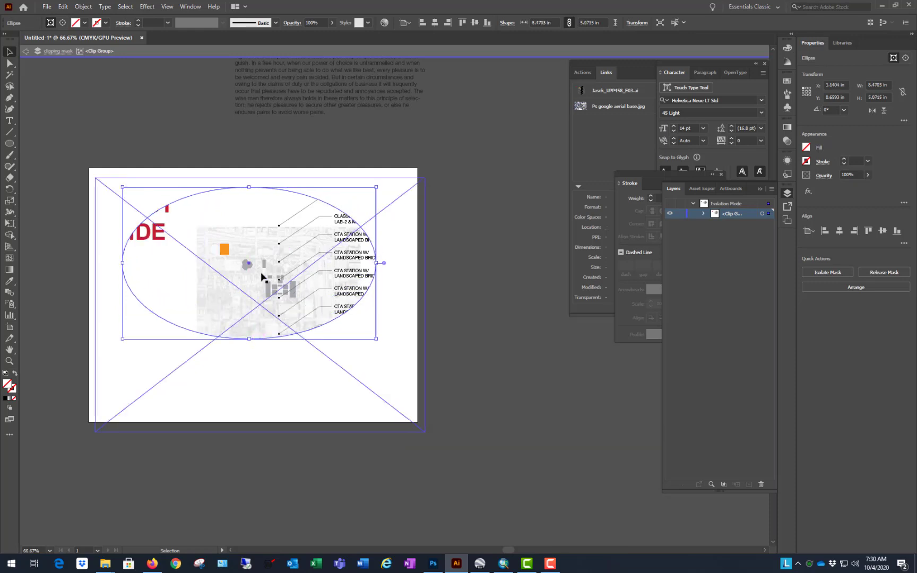
{"action": "left_click", "coordinate": [354, 307]}
{"action": "left_click_drag", "start_coordinate": [355, 307], "coordinate": [362, 344]}
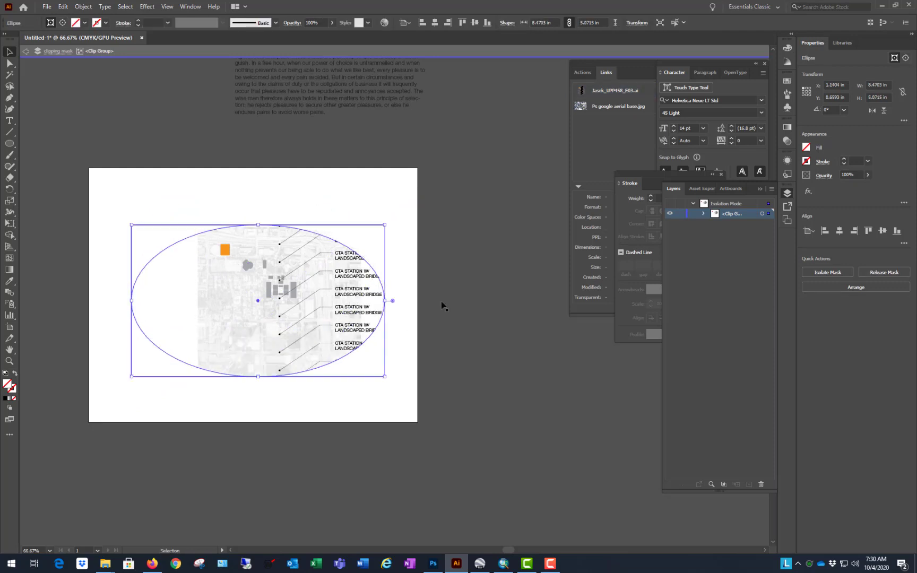
{"action": "double_click", "coordinate": [499, 137]}
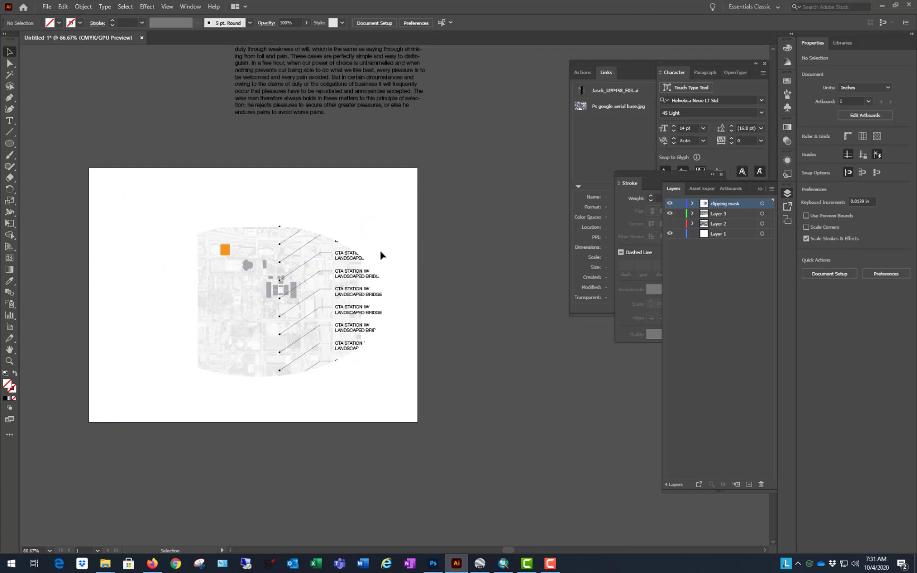
Step: Select and deselect the clip group to compare its masked area with the full extent of the linked map
{"action": "left_click", "coordinate": [325, 290]}
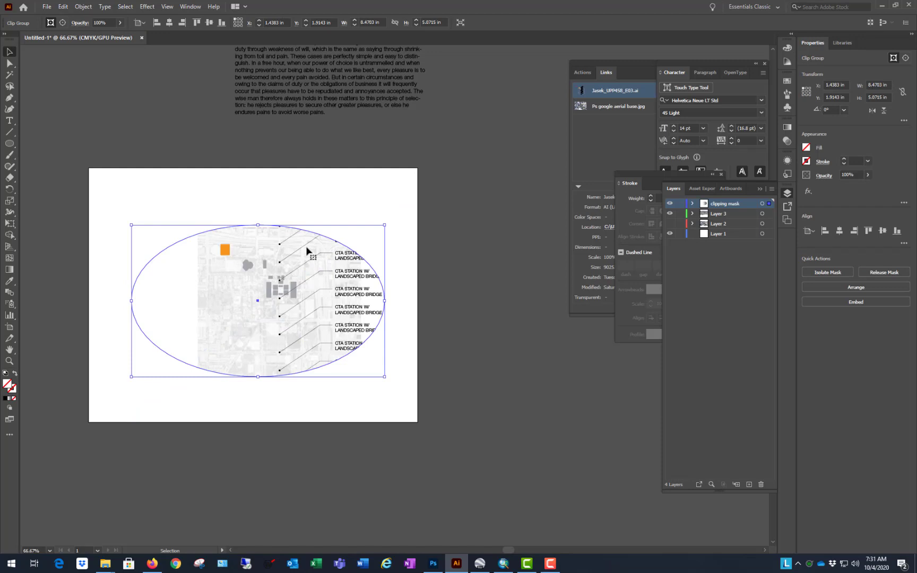
{"action": "left_click", "coordinate": [491, 239]}
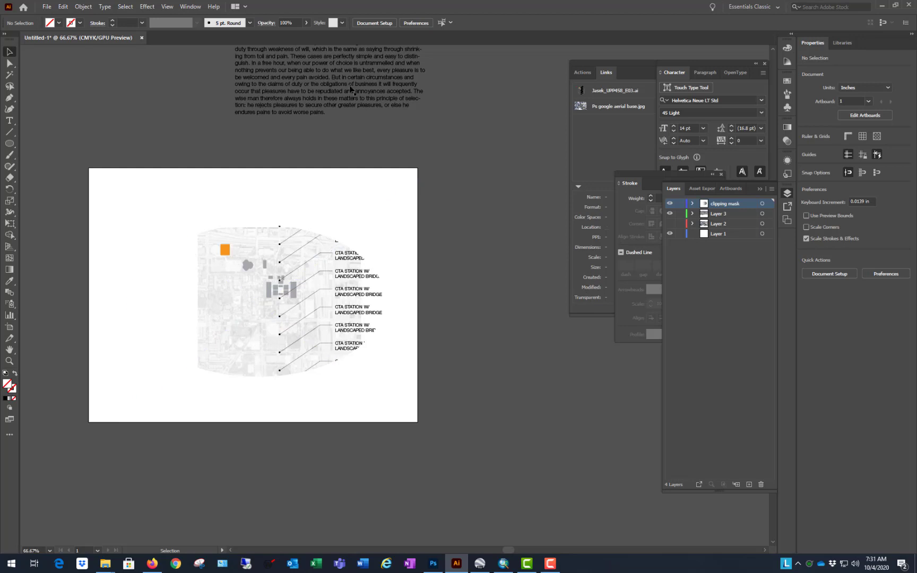
{"action": "left_click", "coordinate": [366, 297]}
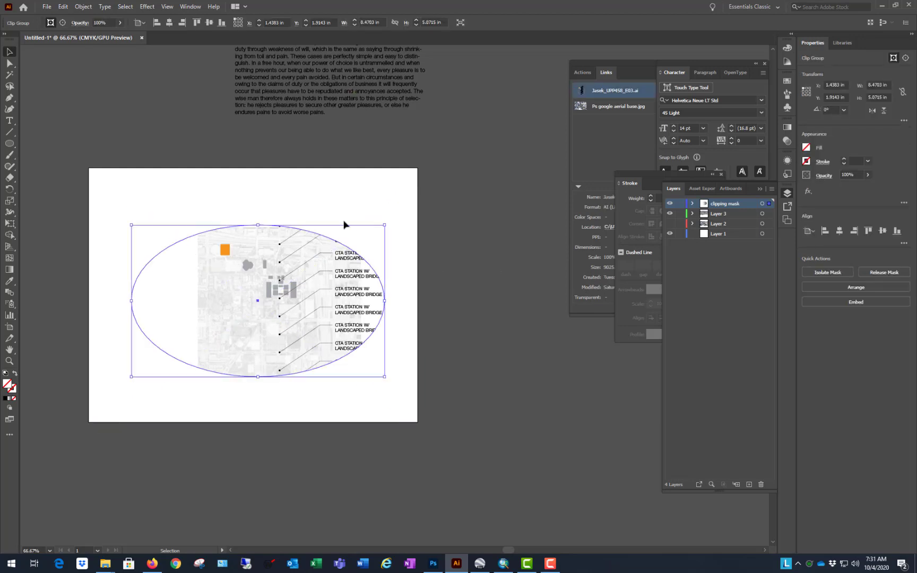
{"action": "left_click", "coordinate": [506, 290]}
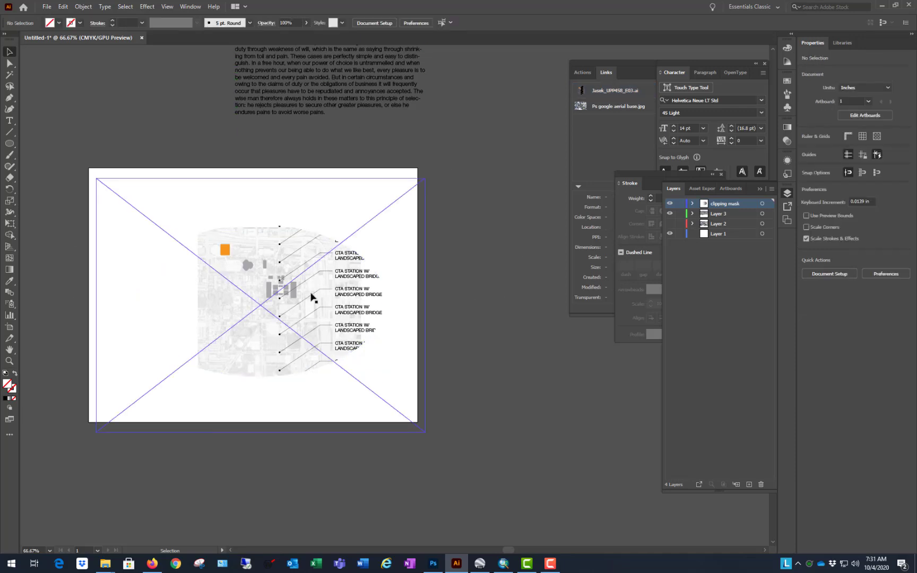
{"action": "left_click", "coordinate": [336, 295]}
{"action": "left_click", "coordinate": [445, 189]}
Step: Move the map's clip group off the artboard to about X 11.68 in, Y 10.96 in, and move the paragraph to about X 2.07 in, Y 2.56 in
{"action": "left_click_drag", "start_coordinate": [268, 257], "coordinate": [623, 550]}
{"action": "left_click", "coordinate": [272, 110]}
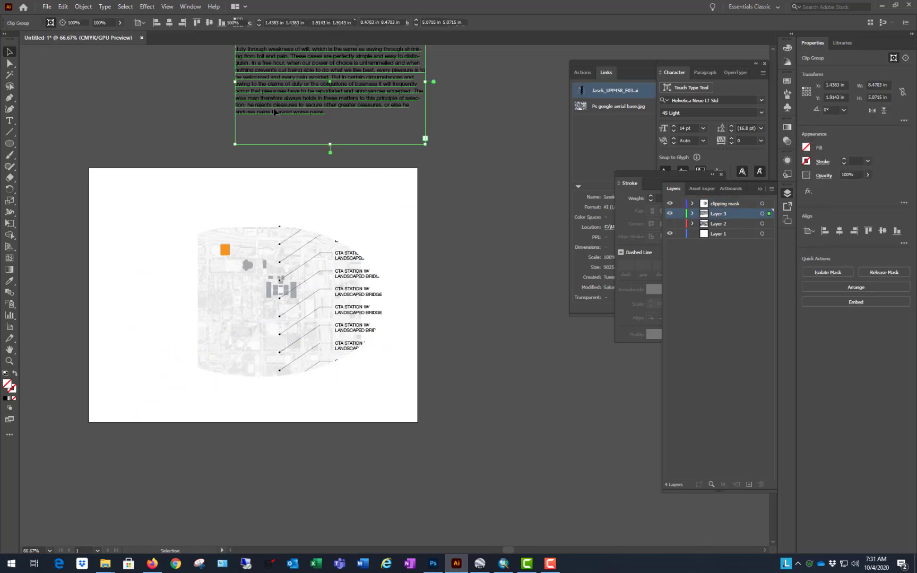
{"action": "left_click", "coordinate": [294, 281]}
{"action": "left_click_drag", "start_coordinate": [294, 277], "coordinate": [600, 548]}
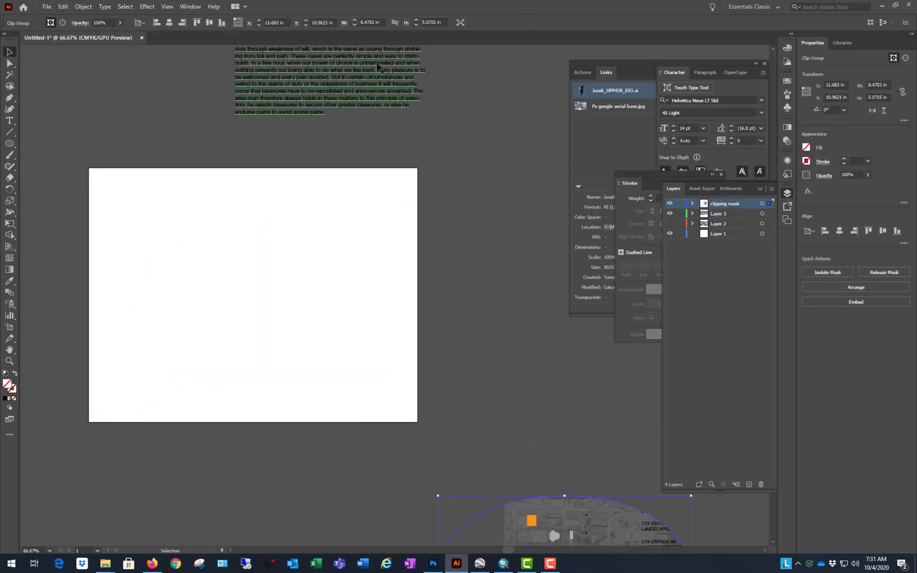
{"action": "left_click_drag", "start_coordinate": [332, 136], "coordinate": [247, 371]}
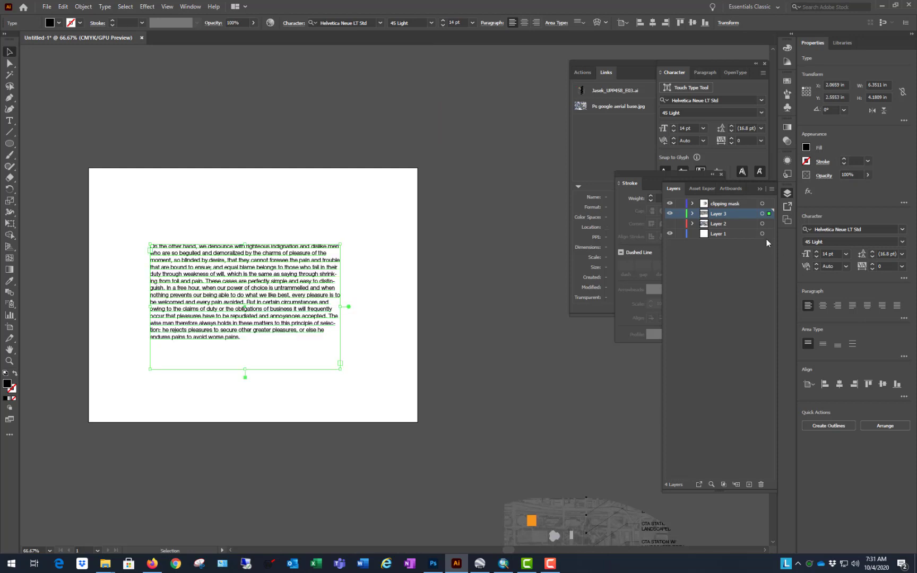
Step: Rename Layer 3 as "text"
{"action": "double_click", "coordinate": [728, 214]}
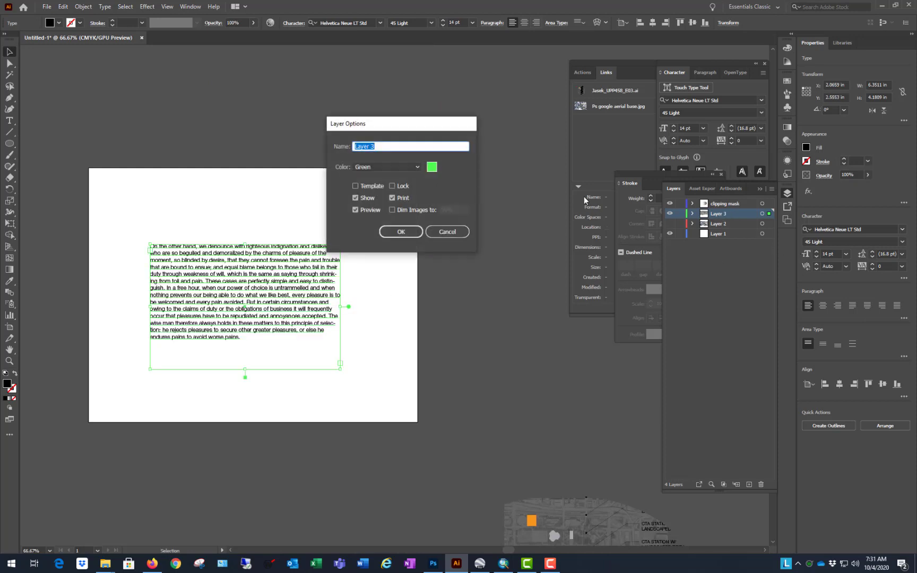
{"action": "type", "text": "text"}
{"action": "key", "text": "Return"}
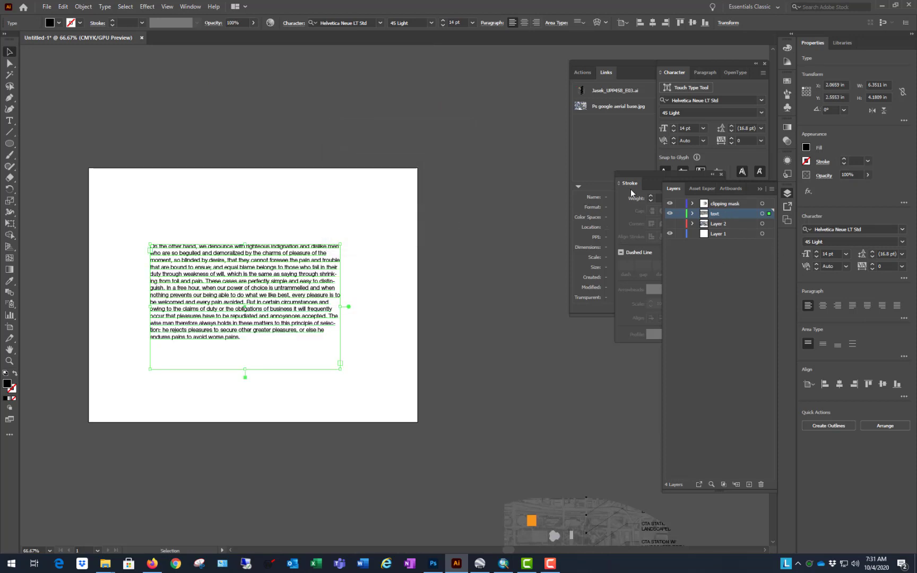
Step: Draw a black ellipse about 3.69 × 1.18 in over the middle of the paragraph, at about X 2.93 in, Y 3.64 in
{"action": "left_click", "coordinate": [150, 144]}
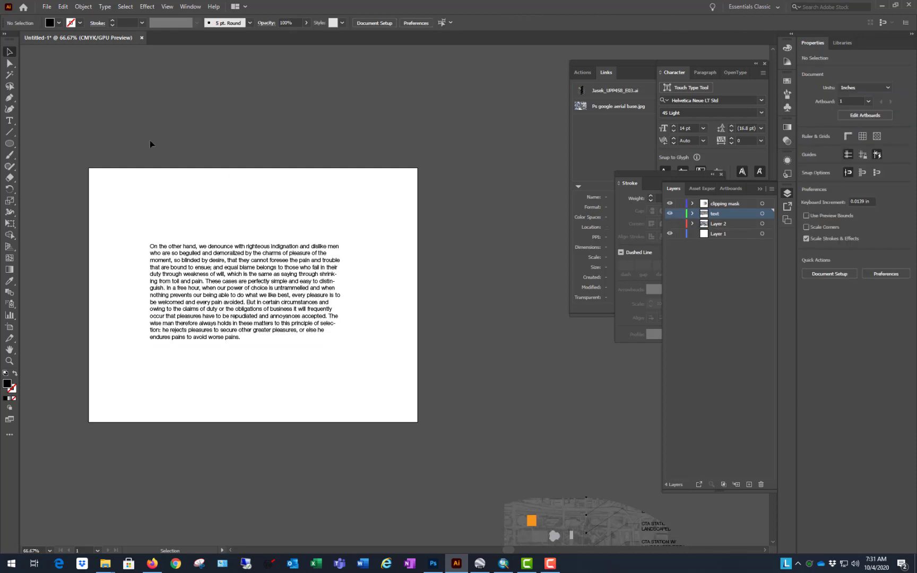
{"action": "left_click", "coordinate": [9, 143]}
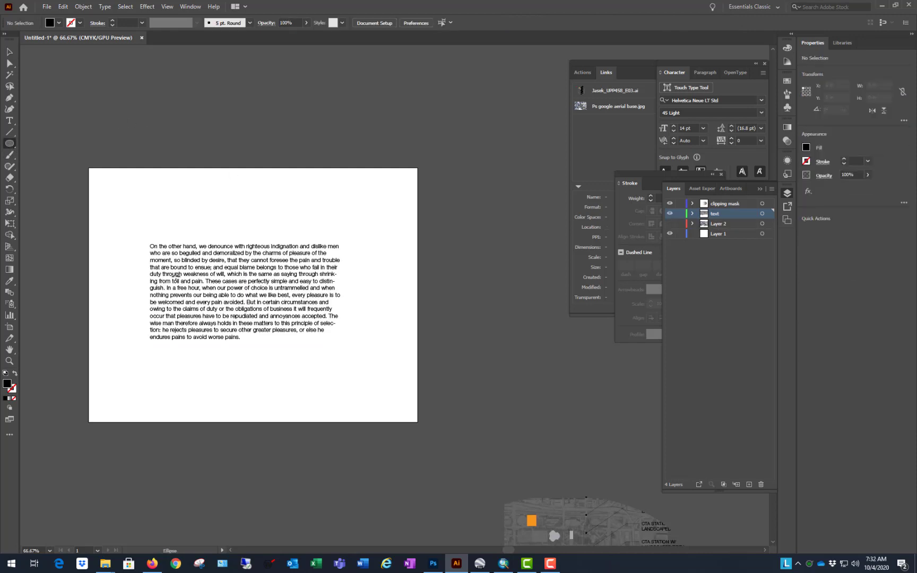
{"action": "left_click_drag", "start_coordinate": [177, 277], "coordinate": [287, 312]}
{"action": "key", "text": "v"}
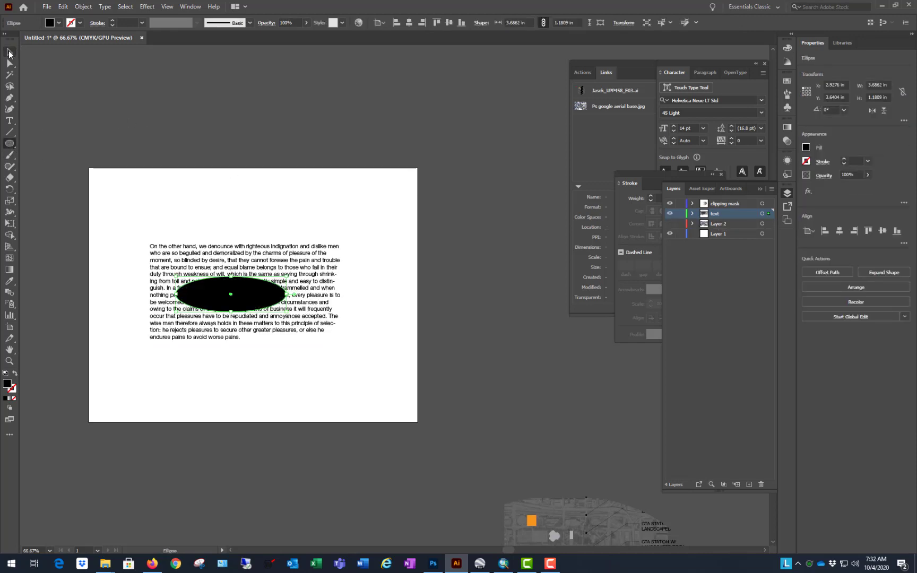
Step: Select the black ellipse together with the paragraph text and make a clipping mask from them
{"action": "left_click_drag", "start_coordinate": [302, 122], "coordinate": [199, 371]}
{"action": "right_click", "coordinate": [246, 275]}
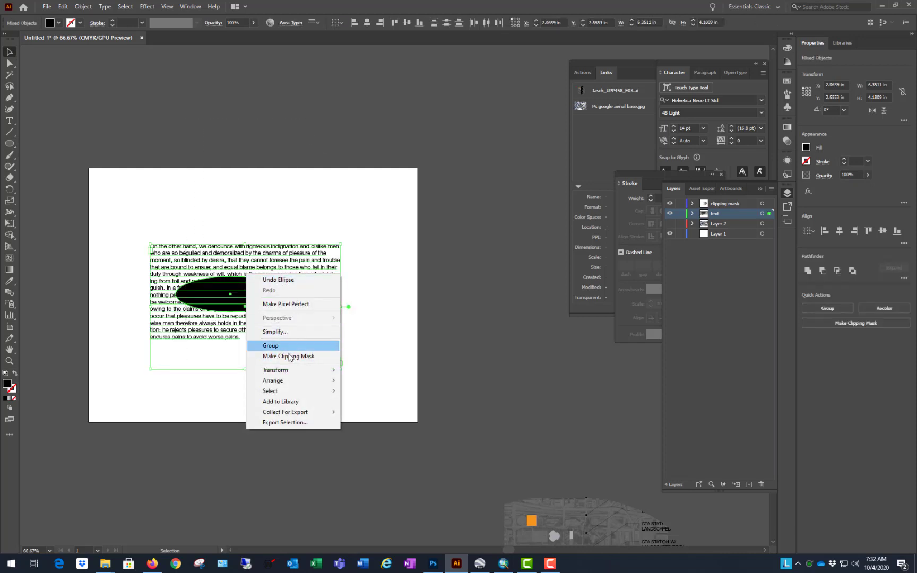
{"action": "left_click", "coordinate": [289, 357]}
{"action": "left_click", "coordinate": [463, 160]}
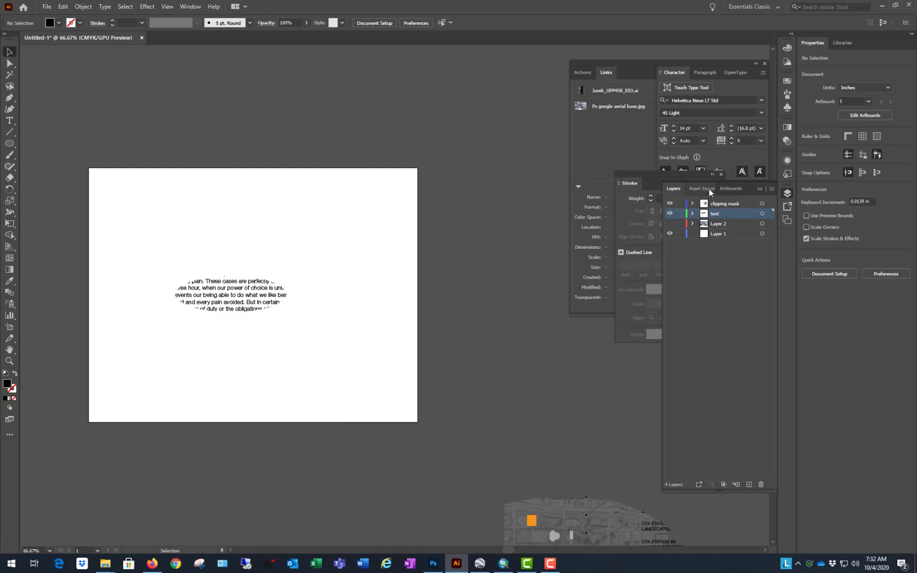
Step: Expand the text layer to examine its clip group, and toggle the layer's visibility off and on
{"action": "left_click", "coordinate": [692, 214]}
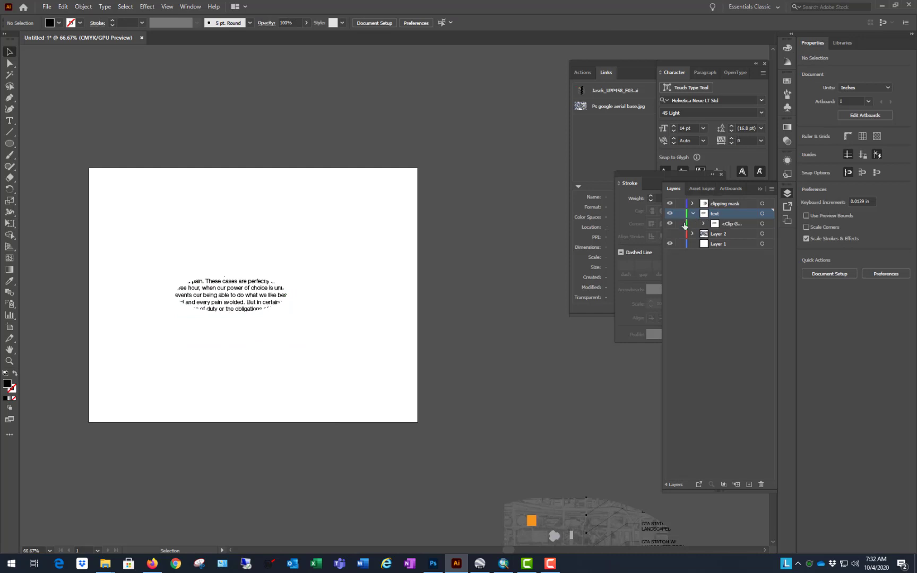
{"action": "left_click", "coordinate": [250, 292]}
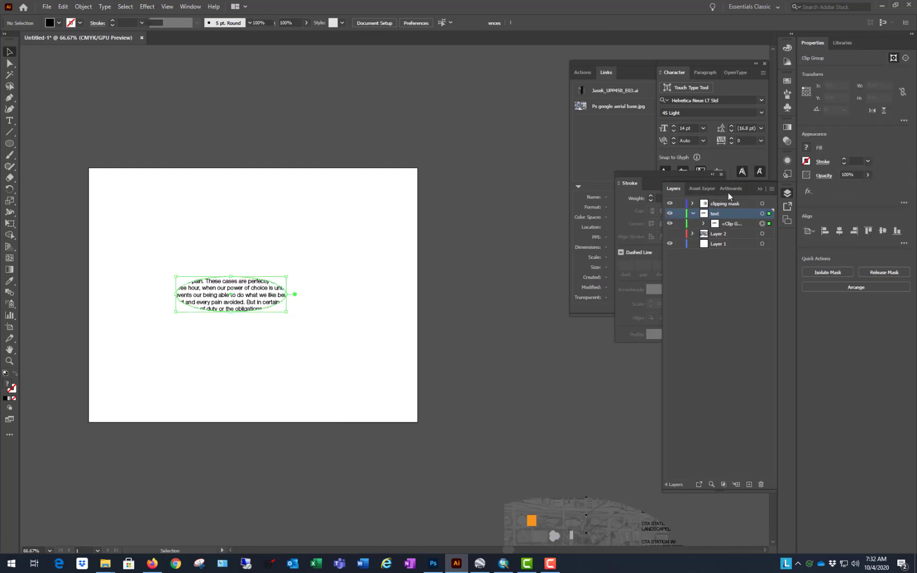
{"action": "left_click", "coordinate": [669, 214]}
{"action": "left_click", "coordinate": [669, 213]}
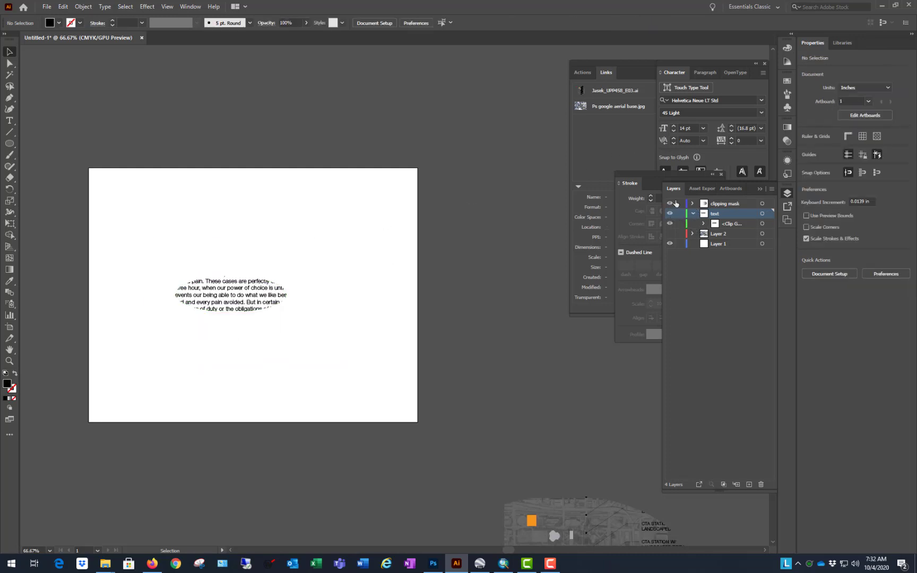
Step: Isolate the text's clip group, give its ellipse a 3 pt dark blue stroke, and leave isolation mode
{"action": "double_click", "coordinate": [261, 296]}
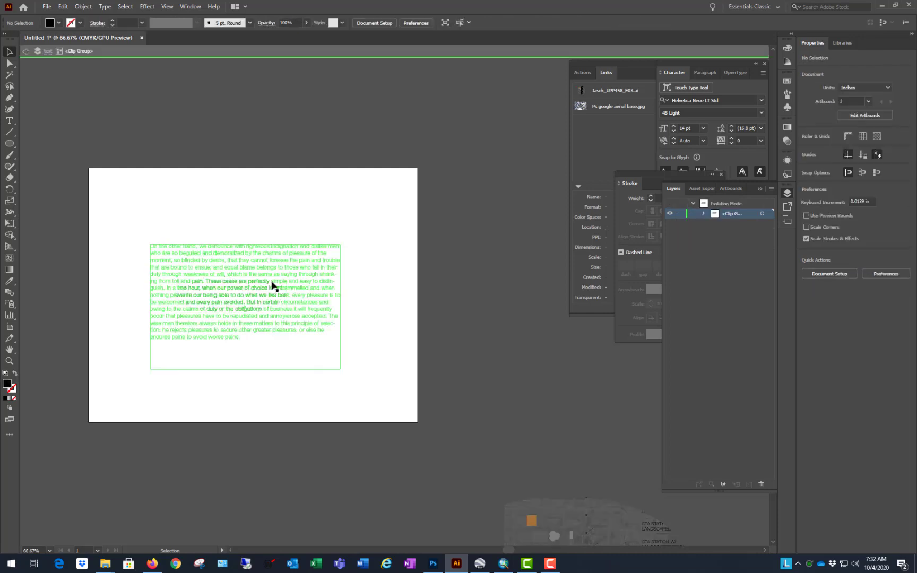
{"action": "left_click", "coordinate": [267, 287]}
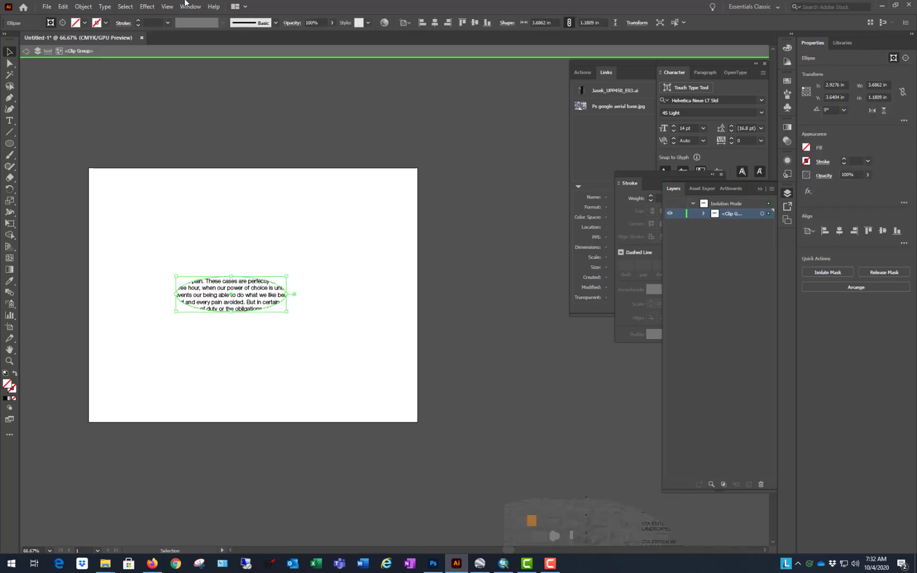
{"action": "left_click", "coordinate": [105, 23]}
{"action": "left_click", "coordinate": [56, 42]}
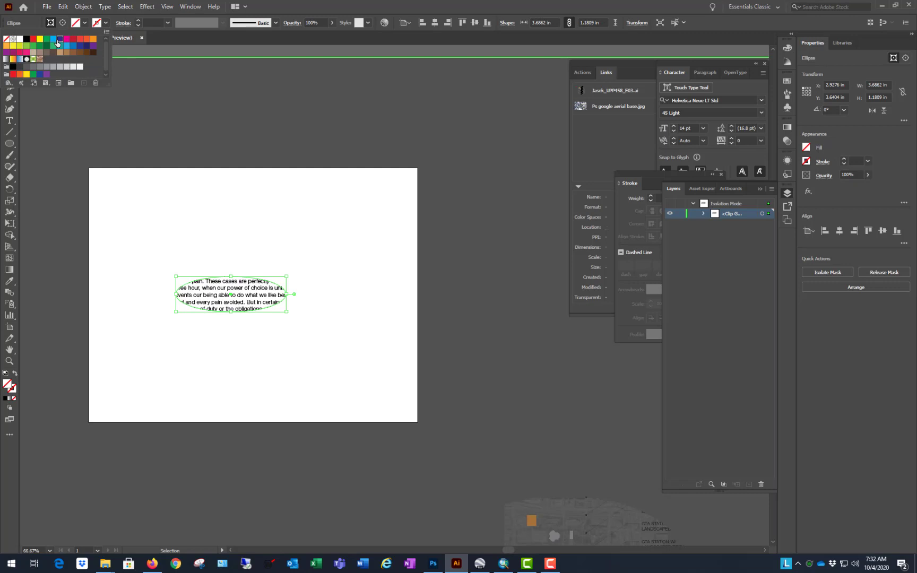
{"action": "left_click", "coordinate": [139, 20]}
{"action": "double_click", "coordinate": [305, 114]}
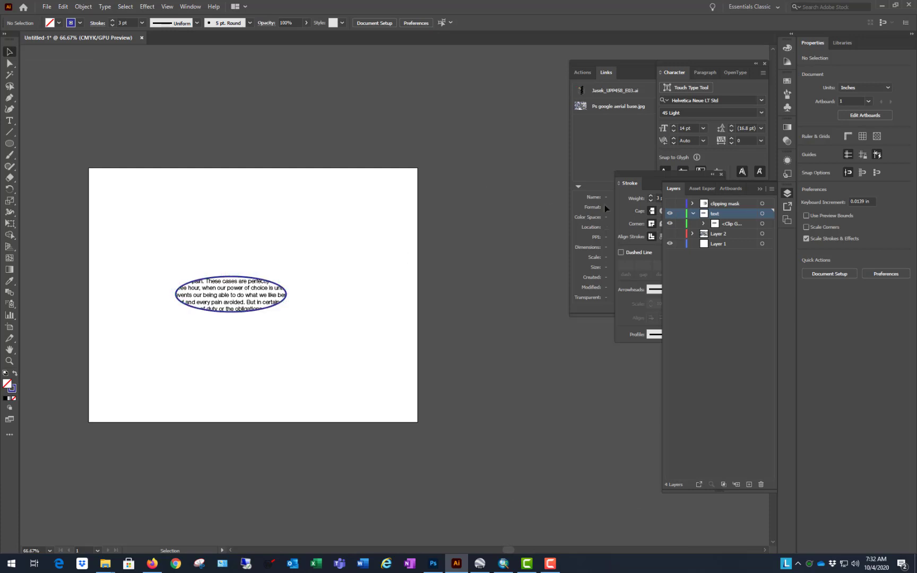
Step: Hide and show the text layer again, and select the outlined text clip group to check it
{"action": "left_click", "coordinate": [670, 214]}
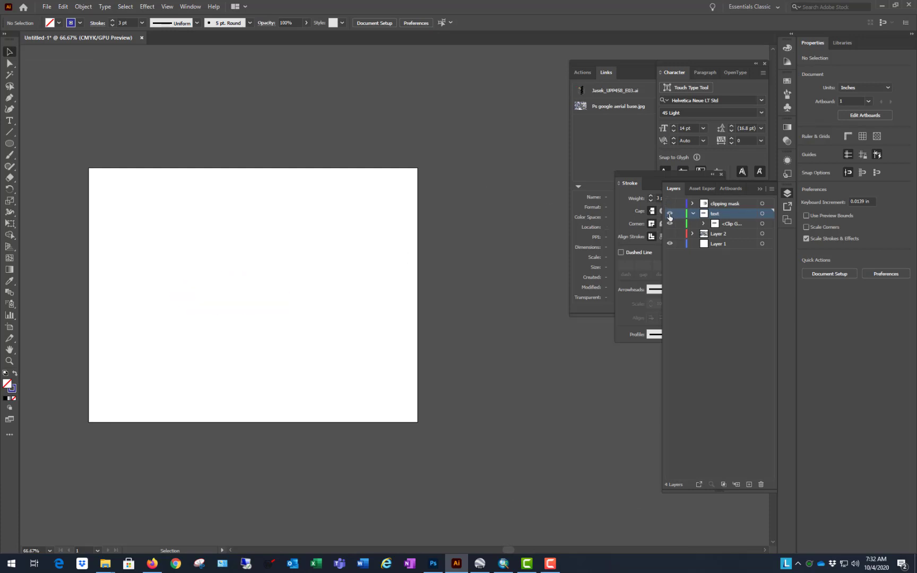
{"action": "left_click", "coordinate": [669, 214]}
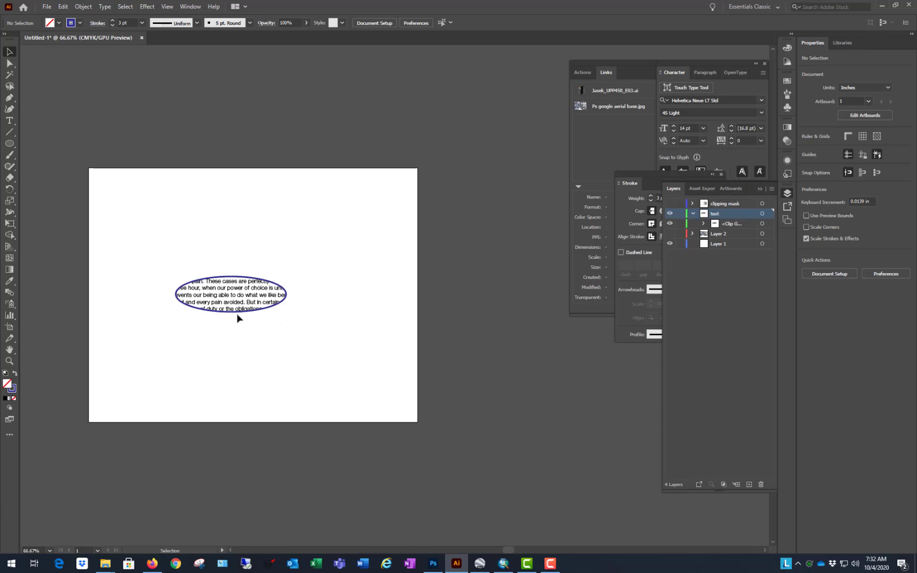
{"action": "left_click", "coordinate": [231, 296]}
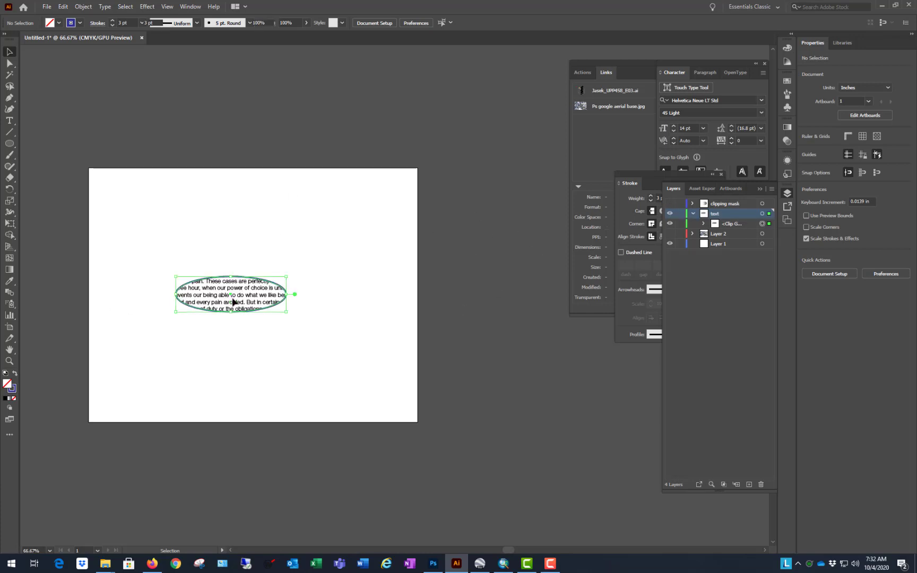
Step: Undo the ellipse's stroke, the text's clipping mask and the drawn ellipse
{"action": "key", "text": "ctrl+z"}
{"action": "key", "text": "ctrl+z"}
{"action": "key", "text": "ctrl+z"}
{"action": "key", "text": "ctrl+z"}
{"action": "key", "text": "ctrl+z"}
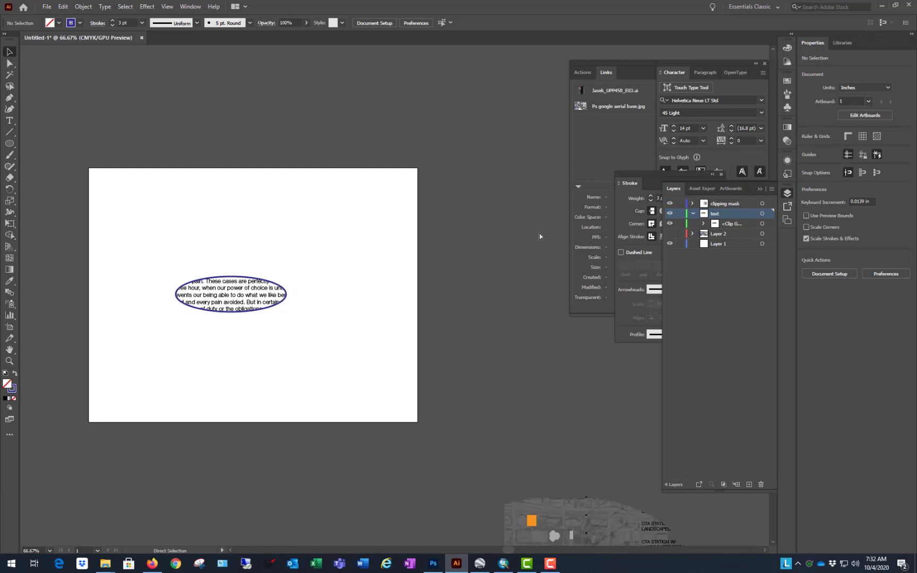
{"action": "key", "text": "ctrl+z"}
{"action": "key", "text": "ctrl+z"}
{"action": "key", "text": "ctrl+z"}
{"action": "key", "text": "ctrl+z"}
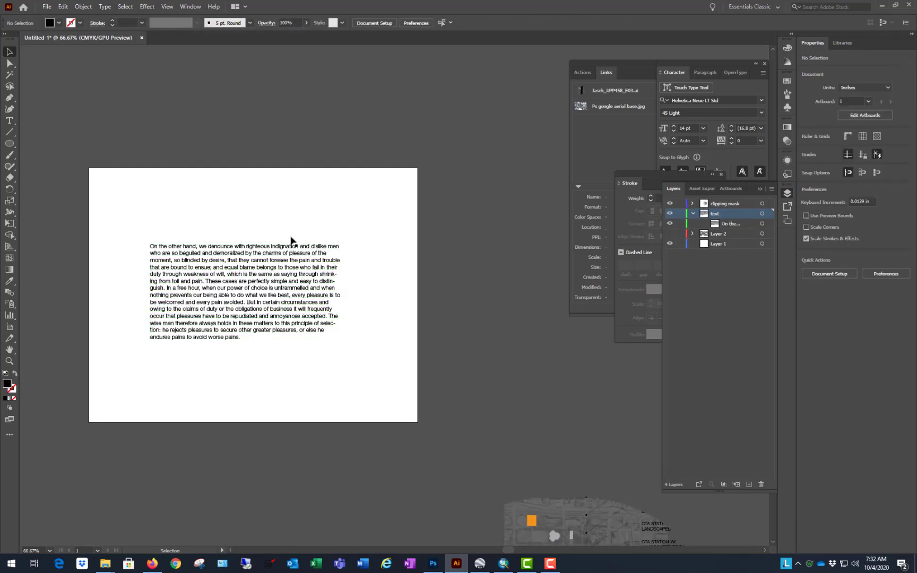
Step: Release the clipping mask of the East Side map lying off the artboard
{"action": "scroll", "coordinate": [292, 239], "scroll_direction": "down", "scroll_amount": 3}
{"action": "right_click", "coordinate": [397, 368]}
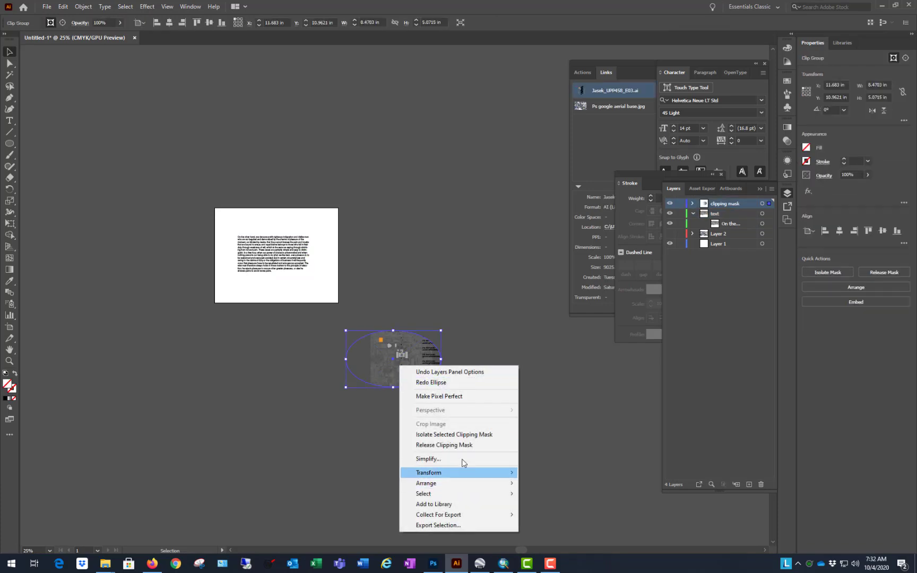
{"action": "left_click", "coordinate": [446, 445]}
{"action": "left_click", "coordinate": [458, 214]}
Step: Undo the edits back to the unmasked aerial image, with the yellow ellipse, paragraph text and linked map as separate objects
{"action": "key", "text": "ctrl+z"}
{"action": "key", "text": "ctrl+z"}
{"action": "key", "text": "ctrl+z"}
{"action": "key", "text": "ctrl+z"}
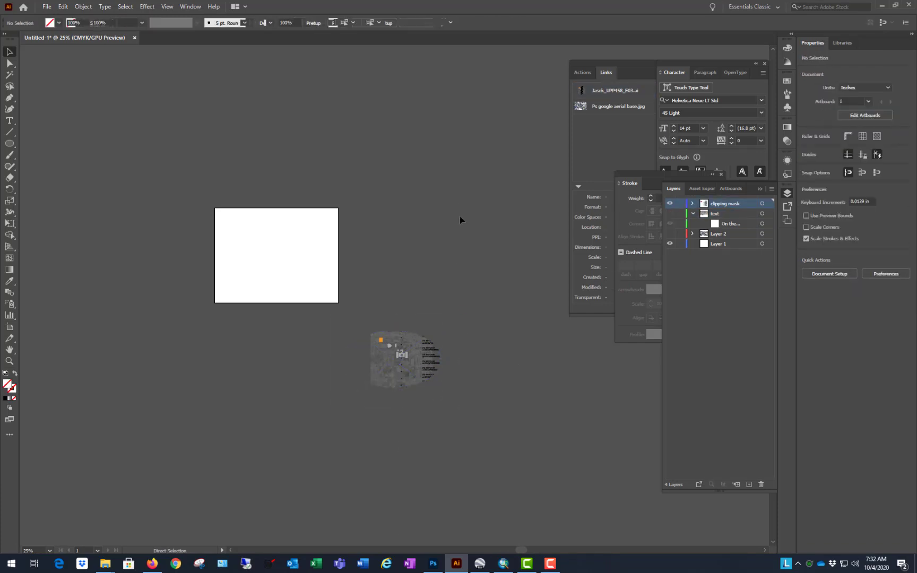
{"action": "key", "text": "ctrl+z"}
{"action": "key", "text": "ctrl+z"}
{"action": "key", "text": "ctrl+z"}
{"action": "key", "text": "ctrl+z"}
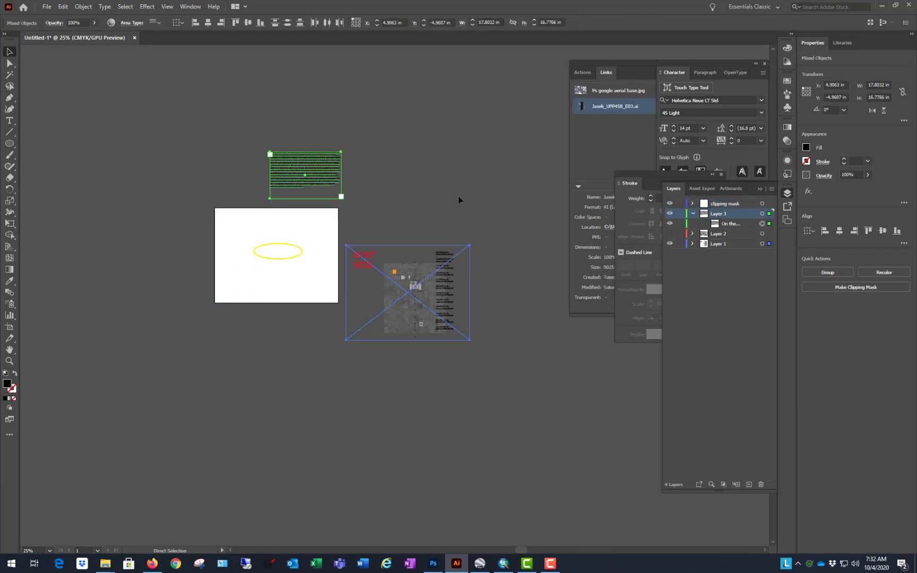
{"action": "key", "text": "ctrl+z"}
{"action": "key", "text": "ctrl+z"}
{"action": "key", "text": "ctrl+z"}
{"action": "key", "text": "ctrl+z"}
Step: Move the linked East Side map and the paragraph text onto the artboard, overlapping the aerial image, and select the yellow ellipse
{"action": "left_click_drag", "start_coordinate": [454, 300], "coordinate": [324, 275]}
{"action": "left_click_drag", "start_coordinate": [305, 187], "coordinate": [280, 290]}
{"action": "left_click", "coordinate": [481, 221]}
{"action": "scroll", "coordinate": [313, 259], "scroll_direction": "up", "scroll_amount": 1}
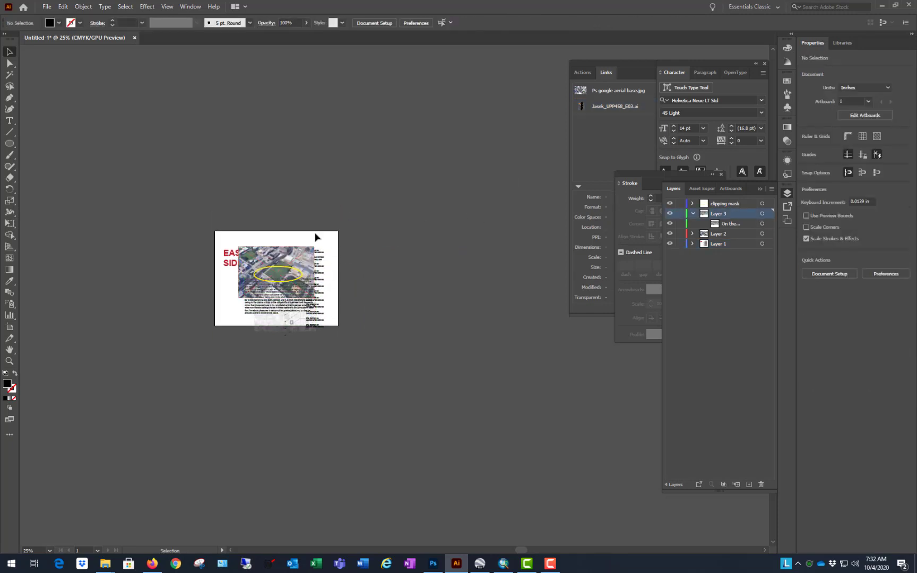
{"action": "left_click", "coordinate": [292, 271]}
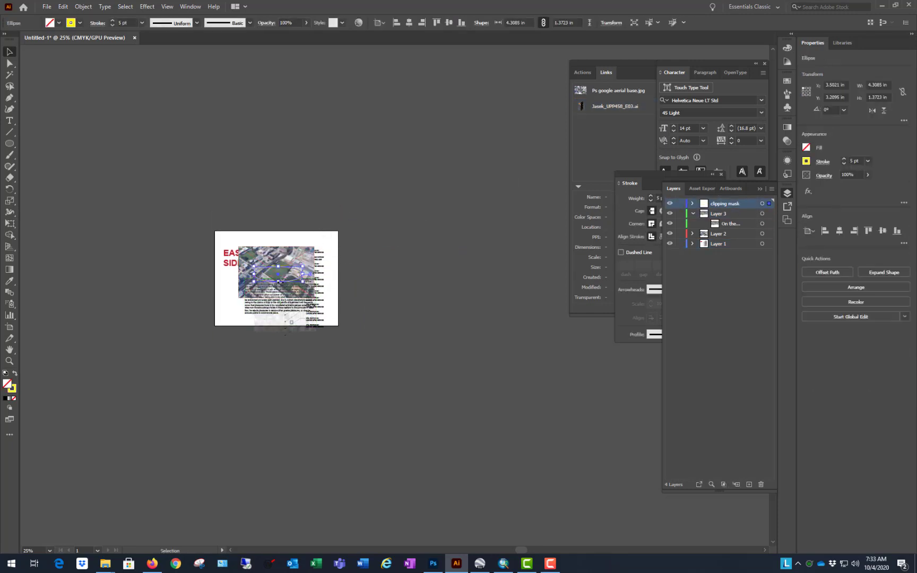
Step: Stretch the yellow ellipse to about 3.13 in tall and use it as one clipping mask over the image, text and map
{"action": "left_click_drag", "start_coordinate": [278, 281], "coordinate": [279, 302]}
{"action": "left_click_drag", "start_coordinate": [404, 147], "coordinate": [187, 380]}
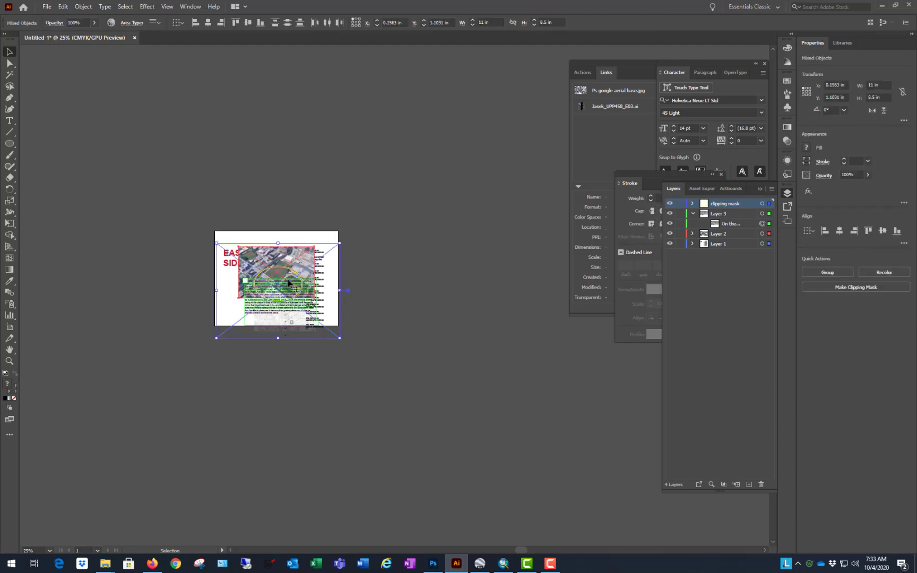
{"action": "right_click", "coordinate": [288, 280]}
{"action": "left_click", "coordinate": [333, 366]}
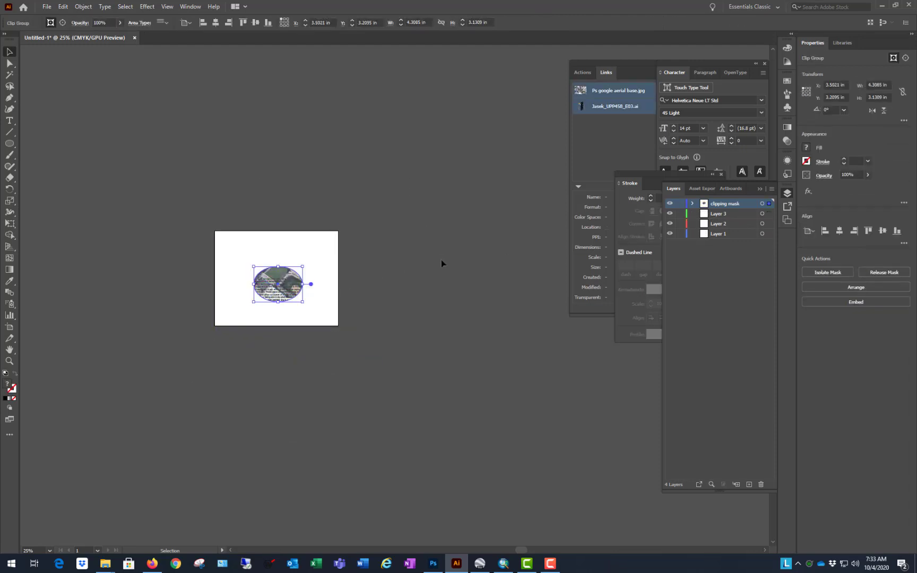
Step: Deselect the combined clip group and toggle the clipping mask layer's visibility to examine the masked image, text and map together
{"action": "left_click", "coordinate": [370, 260]}
{"action": "scroll", "coordinate": [320, 277], "scroll_direction": "up", "scroll_amount": 1}
{"action": "scroll", "coordinate": [372, 260], "scroll_direction": "up", "scroll_amount": 1}
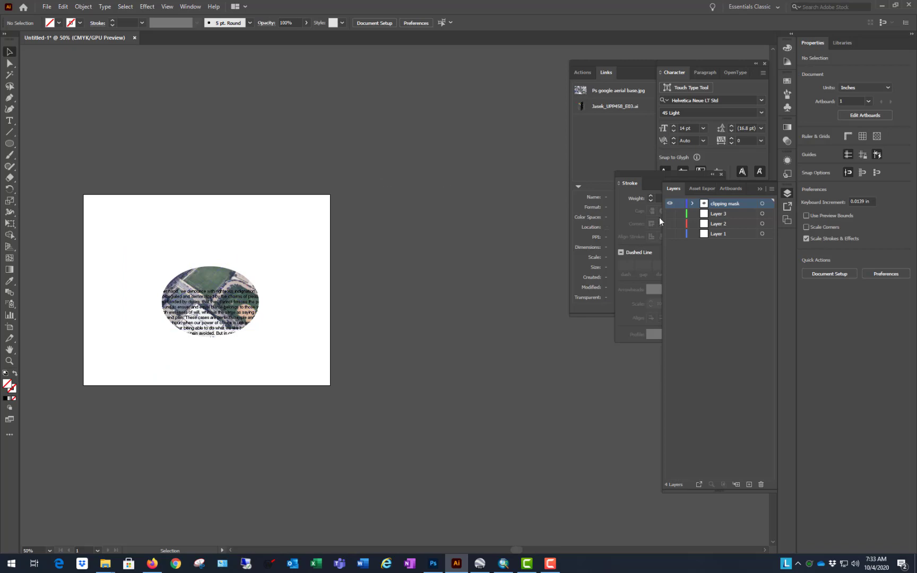
{"action": "left_click", "coordinate": [670, 204]}
{"action": "left_click", "coordinate": [670, 205]}
{"action": "scroll", "coordinate": [127, 333], "scroll_direction": "up", "scroll_amount": 2}
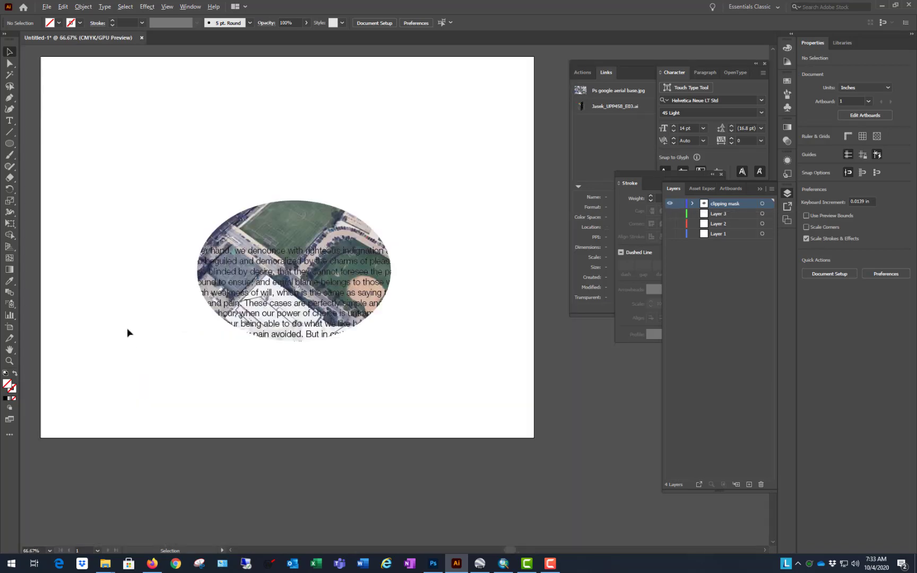
{"action": "scroll", "coordinate": [393, 384], "scroll_direction": "down", "scroll_amount": 1}
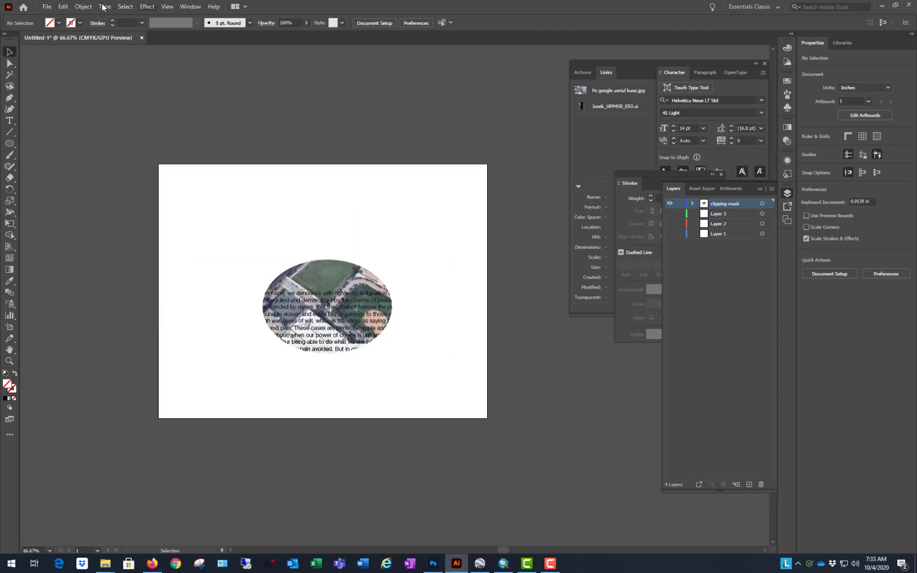
Step: Open the exported Illustrator map file from the GIS to Ai folder in Videos 2020, updating its legacy text
{"action": "left_click", "coordinate": [47, 7]}
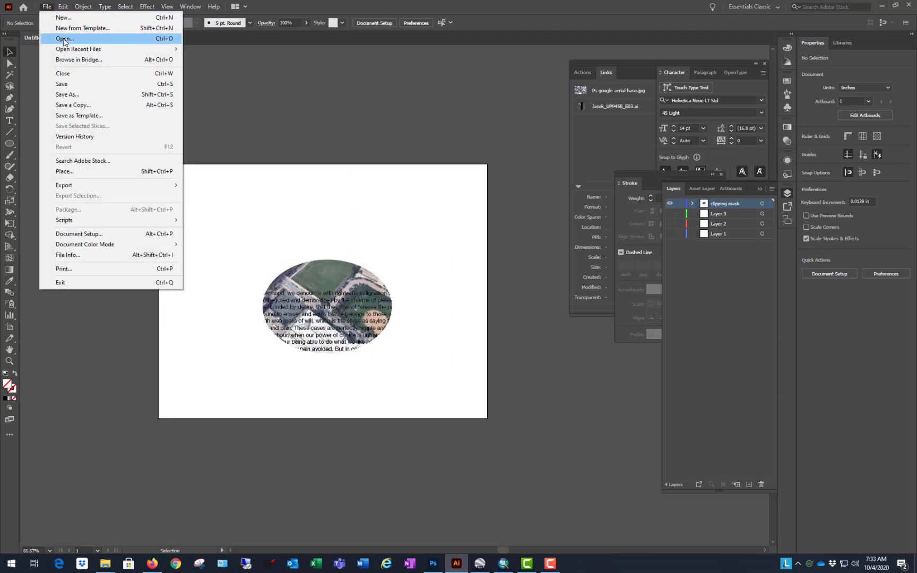
{"action": "left_click", "coordinate": [64, 40]}
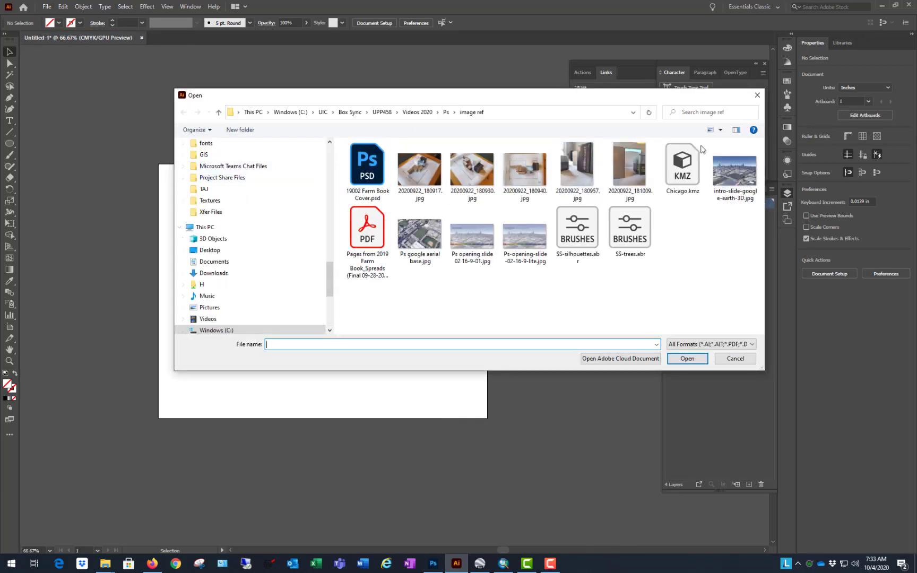
{"action": "left_click", "coordinate": [417, 112]}
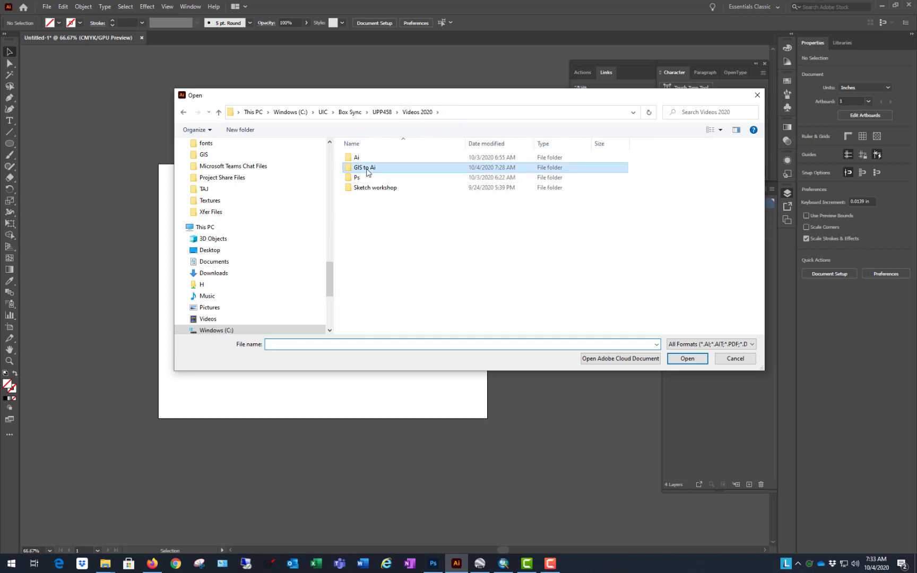
{"action": "double_click", "coordinate": [366, 167]}
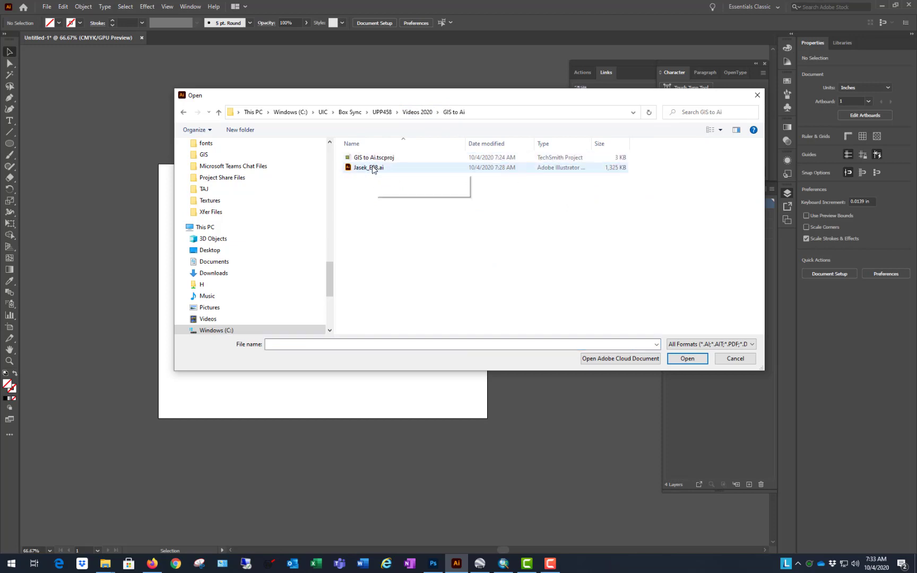
{"action": "left_click", "coordinate": [373, 169]}
{"action": "left_click", "coordinate": [693, 359]}
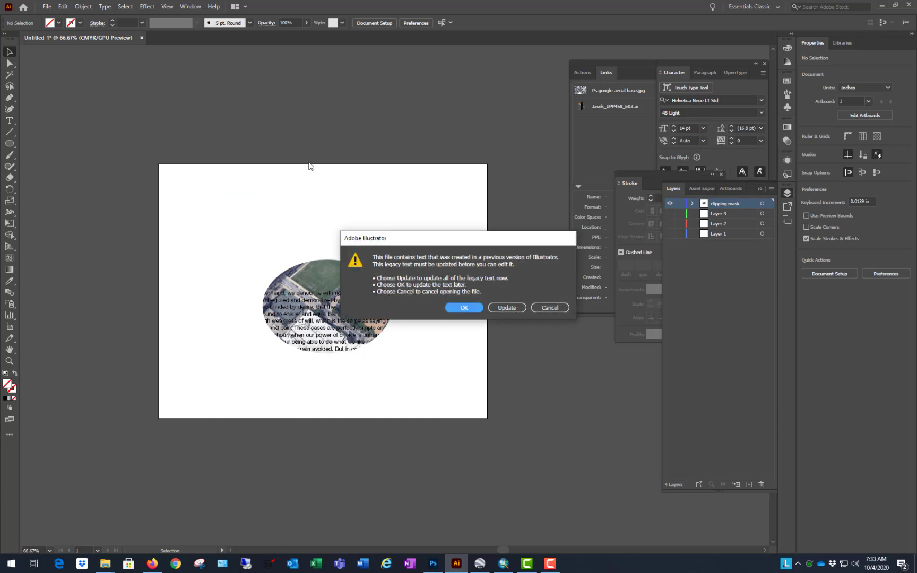
{"action": "left_click", "coordinate": [500, 307]}
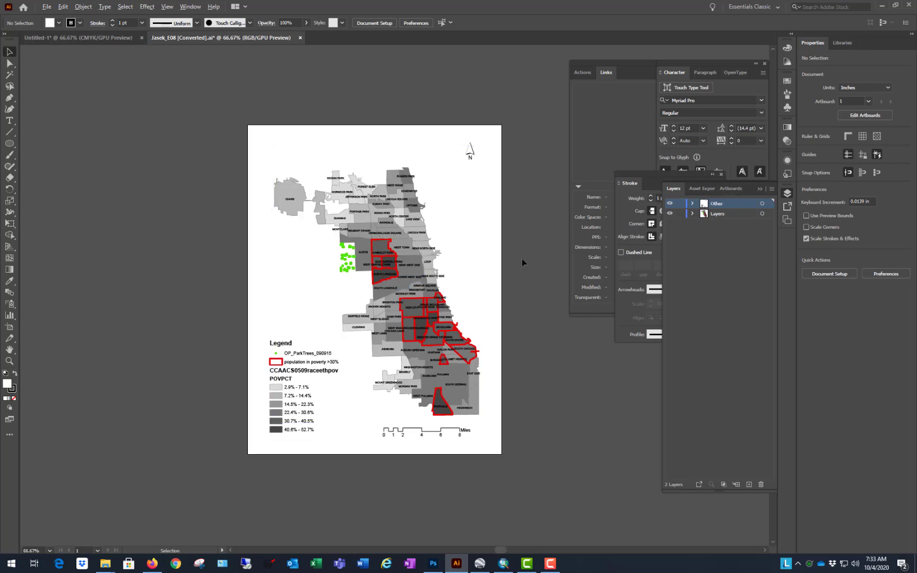
Step: Compare the opened Chicago poverty map with the masked ellipse document and examine the map's shading, outlines, labels and legend
{"action": "key", "text": "ctrl+1"}
{"action": "key", "text": "ctrl+minus"}
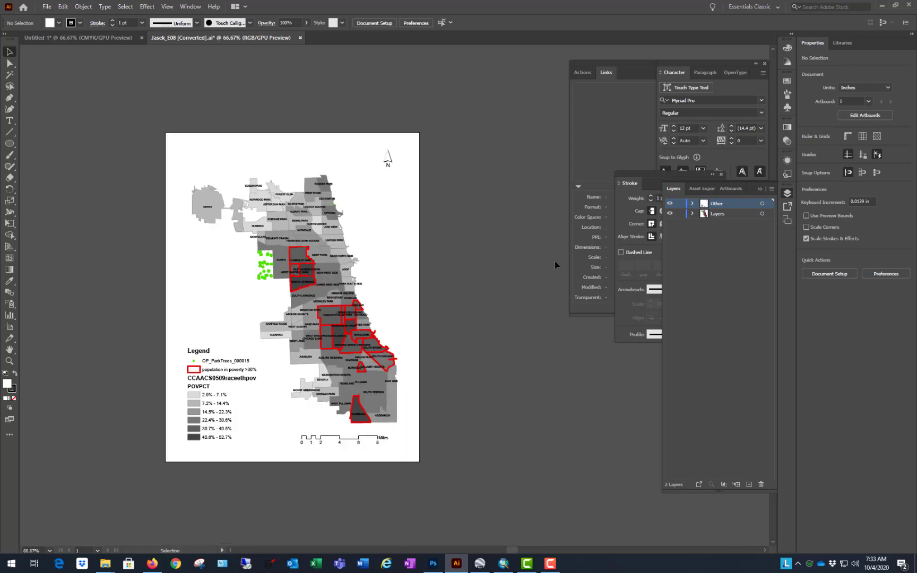
{"action": "left_click", "coordinate": [69, 39]}
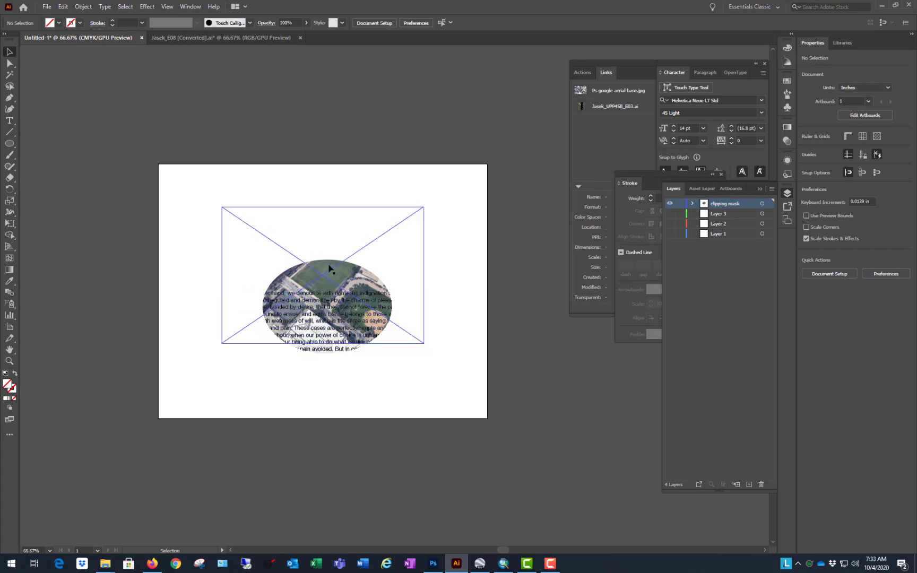
{"action": "left_click", "coordinate": [199, 38]}
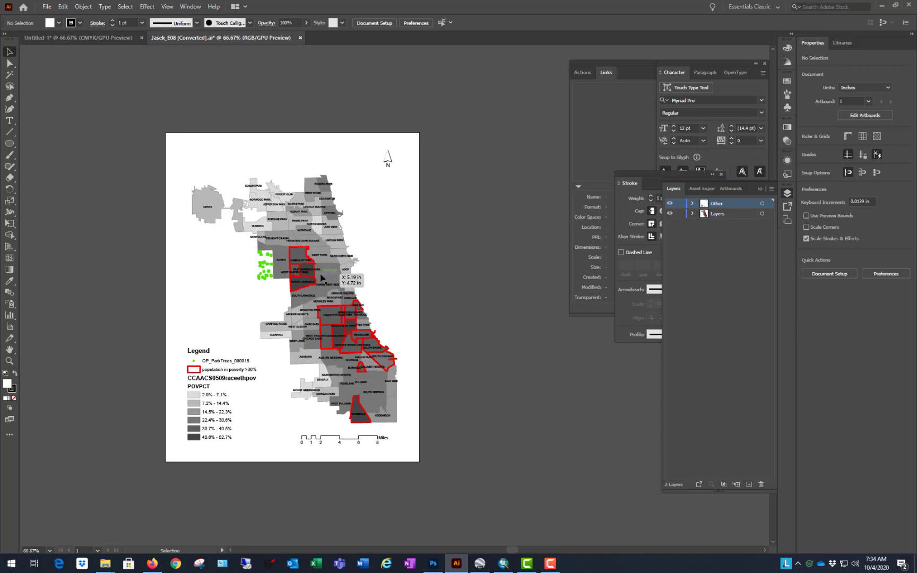
{"action": "scroll", "coordinate": [218, 398], "scroll_direction": "up", "scroll_amount": 1}
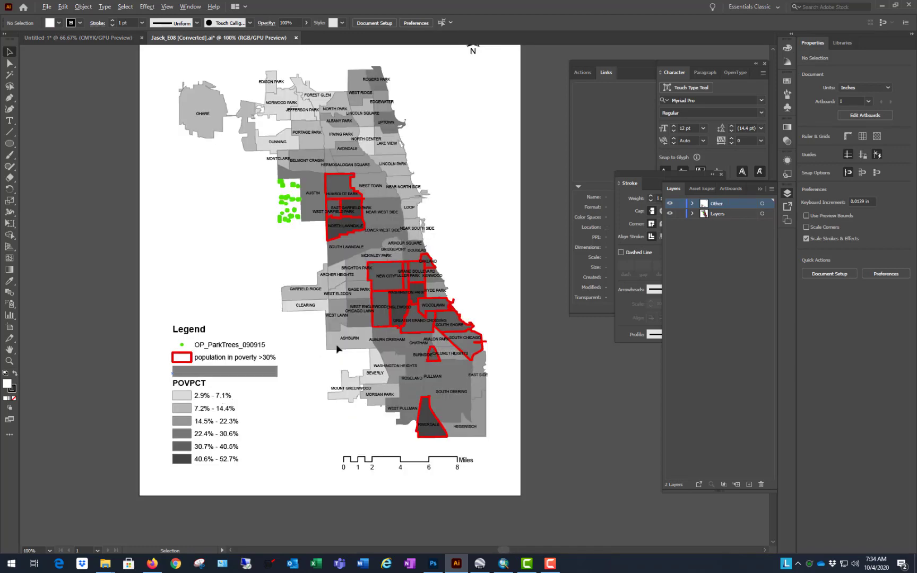
{"action": "scroll", "coordinate": [318, 374], "scroll_direction": "down", "scroll_amount": 1}
{"action": "scroll", "coordinate": [320, 309], "scroll_direction": "up", "scroll_amount": 1}
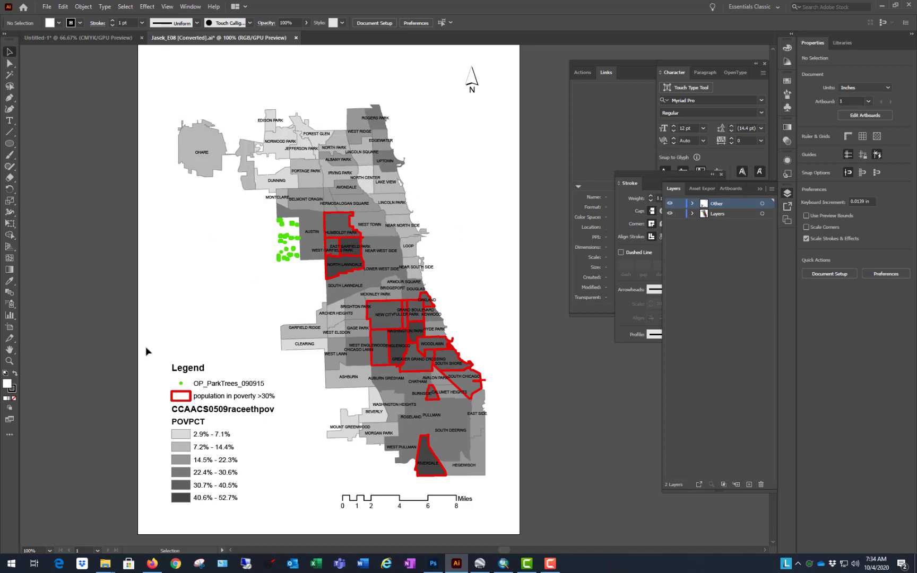
Step: Add seven new empty layers above the Other layer in the map document
{"action": "left_click", "coordinate": [180, 424]}
{"action": "left_click", "coordinate": [729, 234]}
{"action": "left_click", "coordinate": [749, 484]}
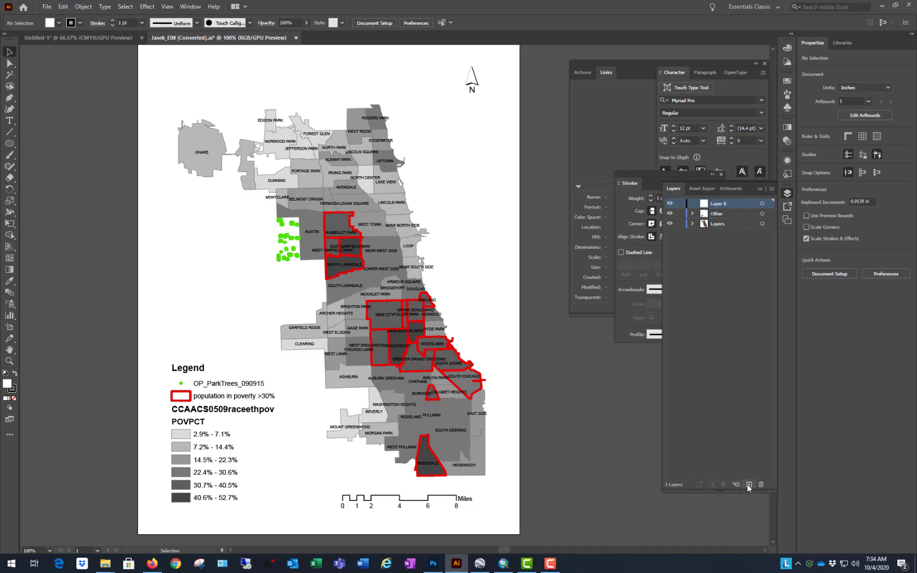
{"action": "left_click", "coordinate": [748, 484]}
{"action": "left_click", "coordinate": [749, 485]}
{"action": "left_click", "coordinate": [749, 484]}
{"action": "left_click", "coordinate": [749, 485]}
{"action": "left_click", "coordinate": [748, 484]}
{"action": "left_click", "coordinate": [749, 484]}
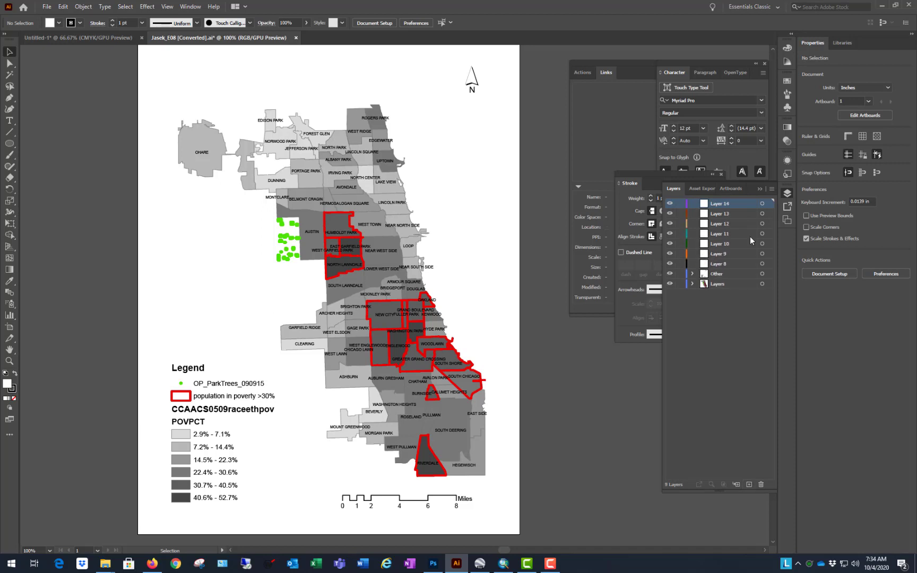
Step: Rename the uppermost new layer "text" and the one below it "red outlines"
{"action": "double_click", "coordinate": [724, 203]}
{"action": "type", "text": "text"}
{"action": "key", "text": "Return"}
{"action": "double_click", "coordinate": [724, 213]}
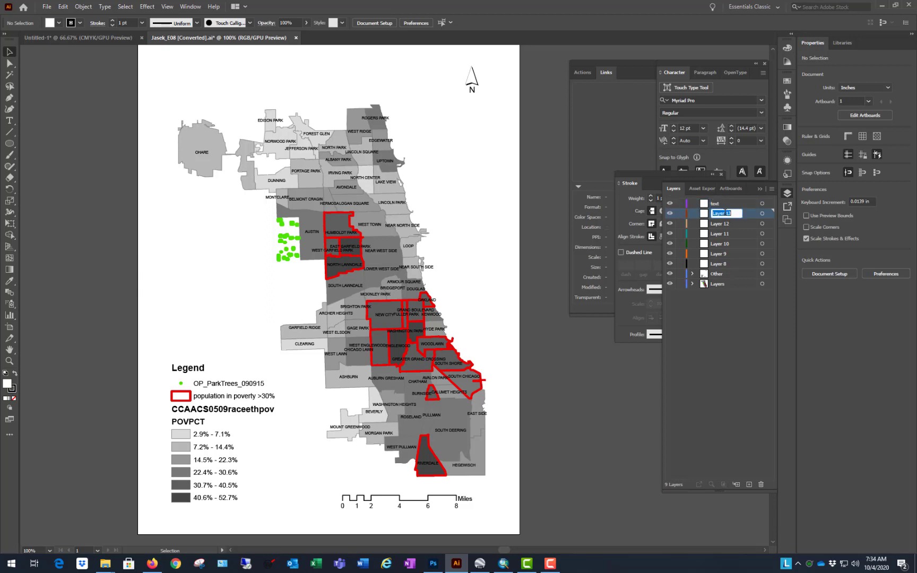
{"action": "type", "text": "red outlines"}
{"action": "key", "text": "Return"}
Step: Rename the two layers below red outlines "poly lightest" and "poly 2"
{"action": "left_click", "coordinate": [723, 225]}
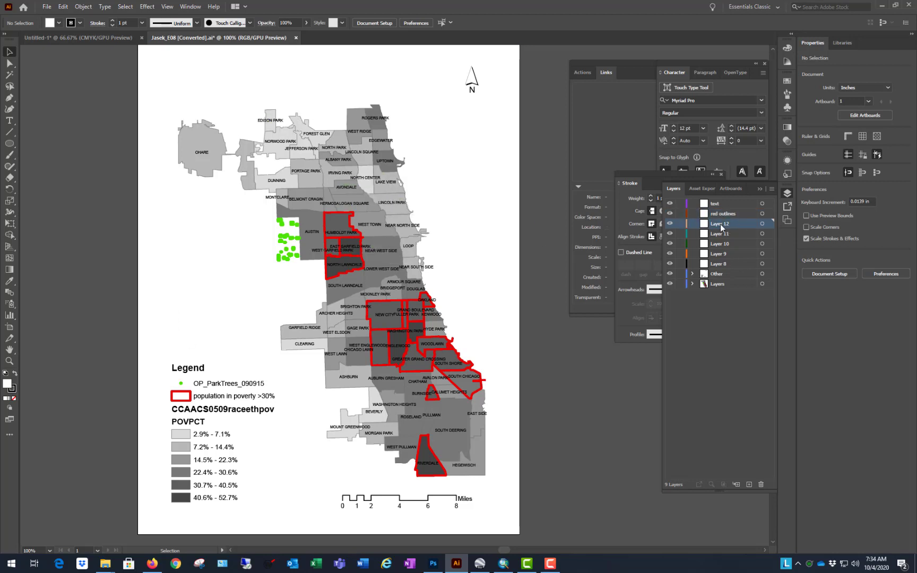
{"action": "double_click", "coordinate": [721, 225]}
{"action": "type", "text": "poly lightest"}
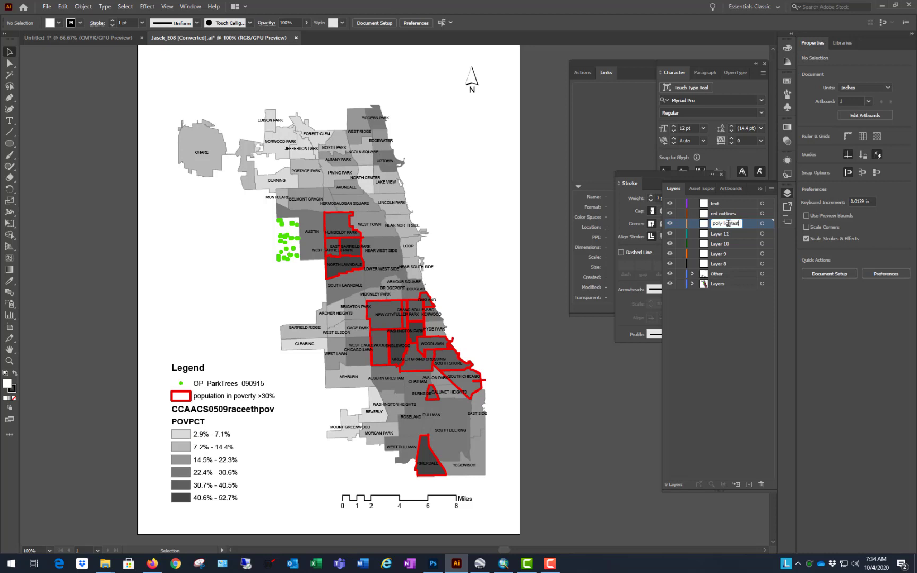
{"action": "key", "text": "Return"}
{"action": "double_click", "coordinate": [722, 234]}
{"action": "type", "text": "poly"}
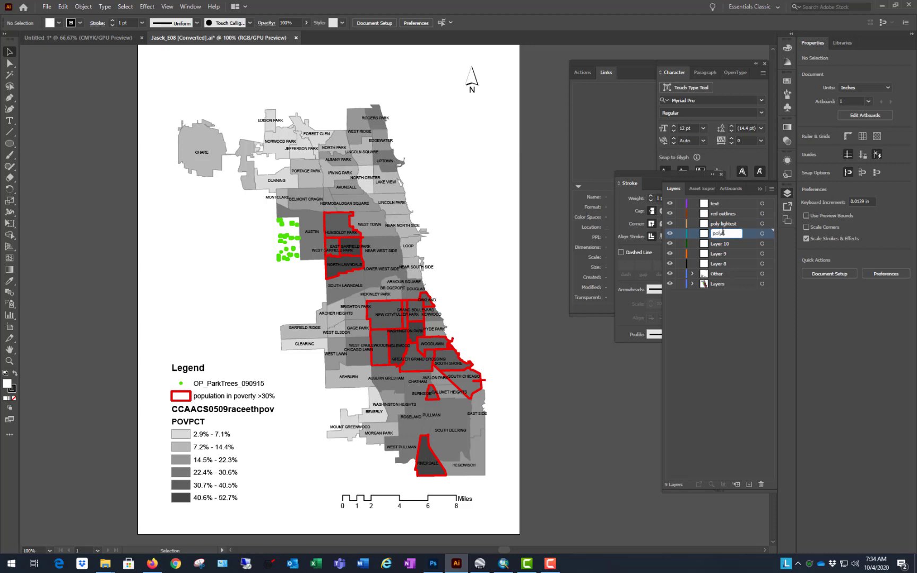
{"action": "key", "text": "Return"}
Step: Rename the remaining three new layers "poly 3", "poly 4" and "poly 5" in descending order
{"action": "double_click", "coordinate": [727, 243]}
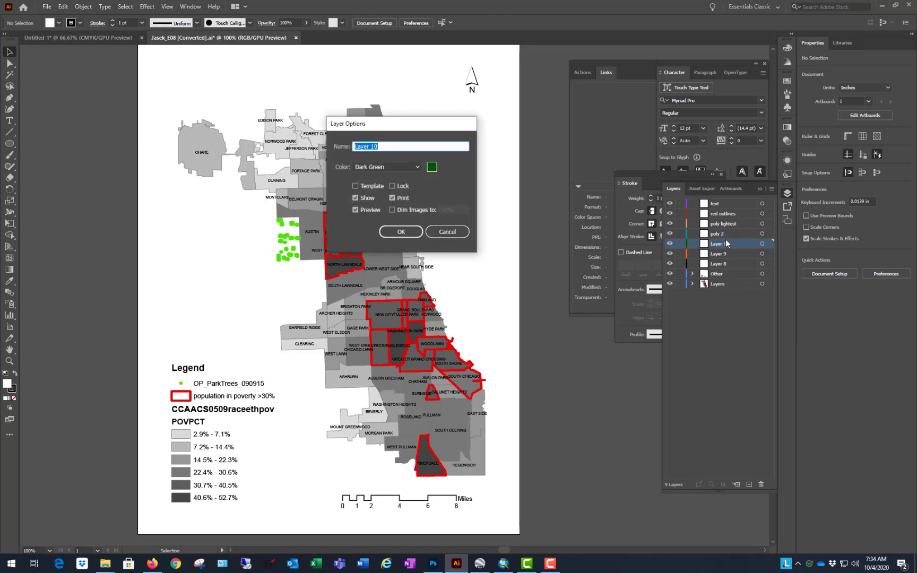
{"action": "type", "text": "poly 3"}
{"action": "key", "text": "Return"}
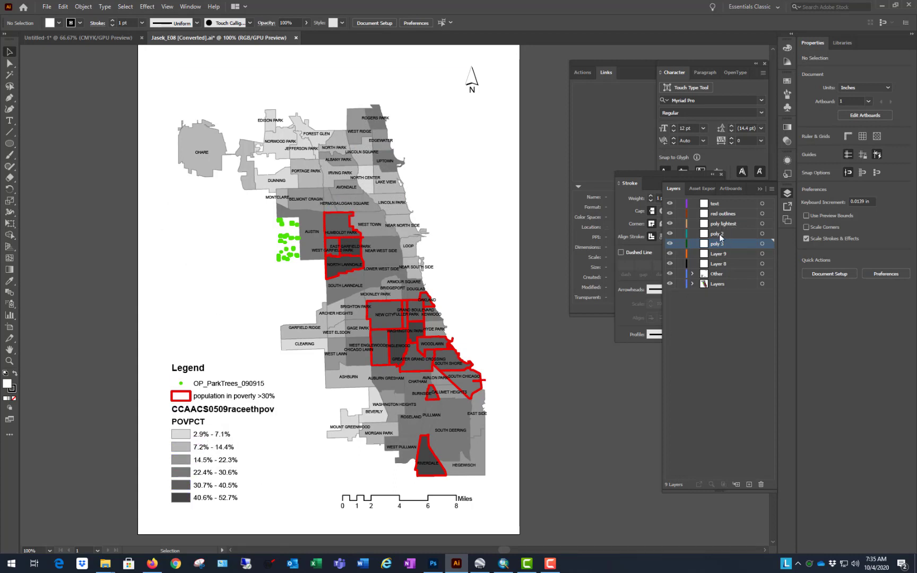
{"action": "double_click", "coordinate": [718, 254]}
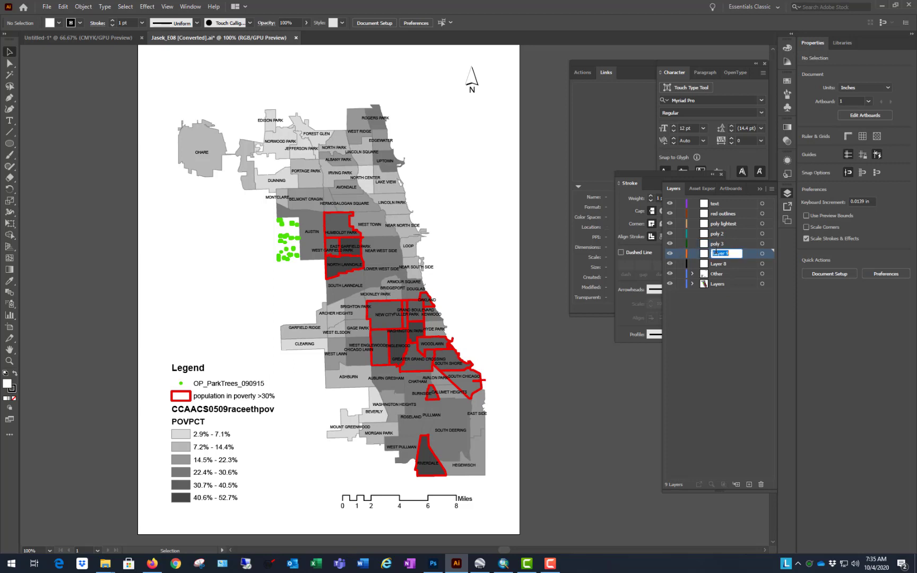
{"action": "type", "text": "poly 4"}
{"action": "key", "text": "Return"}
{"action": "double_click", "coordinate": [720, 263]}
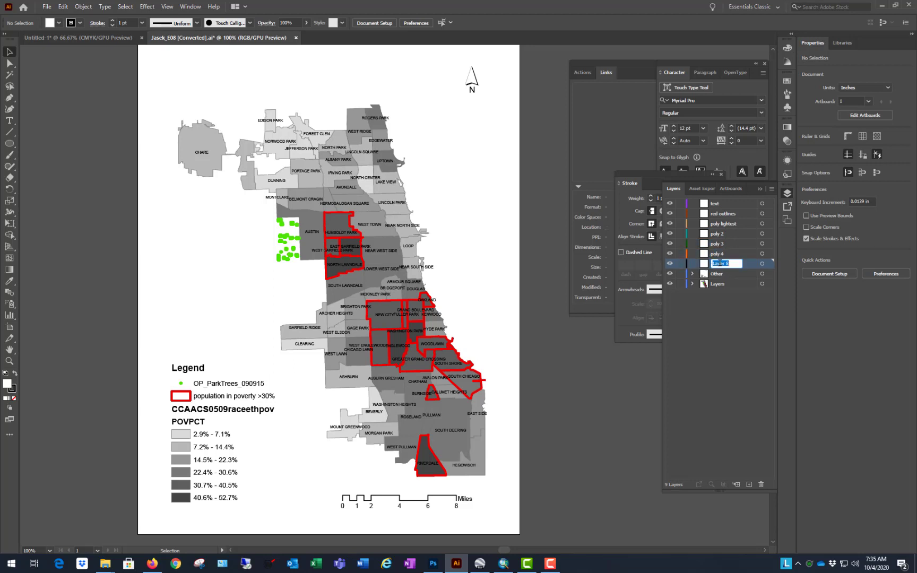
{"action": "type", "text": "poly 5"}
{"action": "key", "text": "Return"}
Step: Add another layer below poly 5 and name it "poly darkest"
{"action": "left_click", "coordinate": [749, 485]}
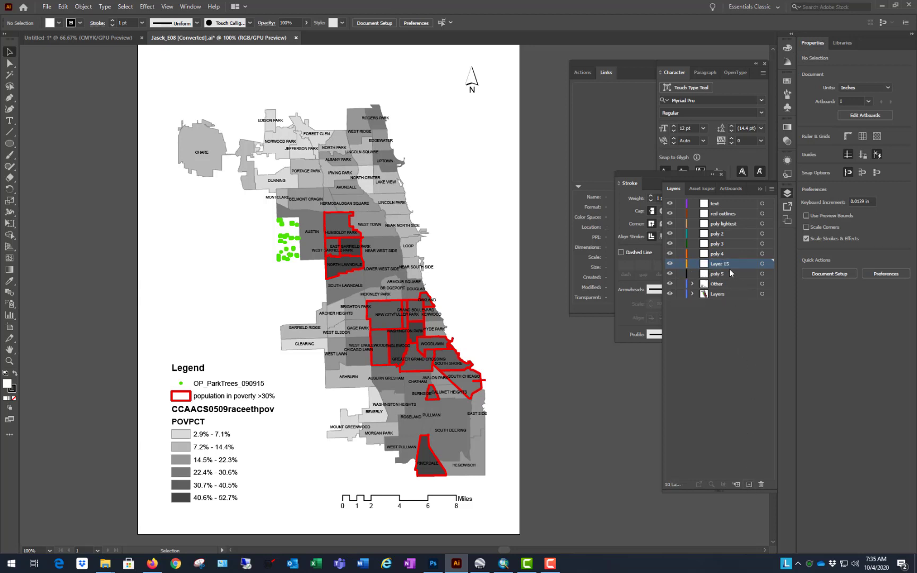
{"action": "left_click_drag", "start_coordinate": [729, 265], "coordinate": [723, 281]}
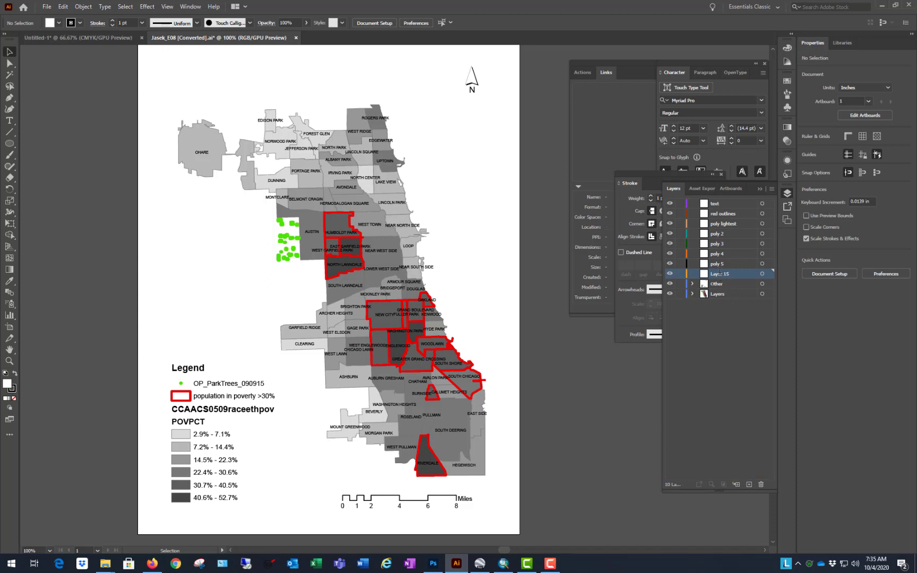
{"action": "double_click", "coordinate": [720, 273]}
{"action": "type", "text": "poly darkest"}
{"action": "key", "text": "Return"}
Step: Expand the Layers layer down to the CCAACS0509raceethpov clip group, enlarging the layer list to examine its clipping path and paths
{"action": "left_click", "coordinate": [693, 294]}
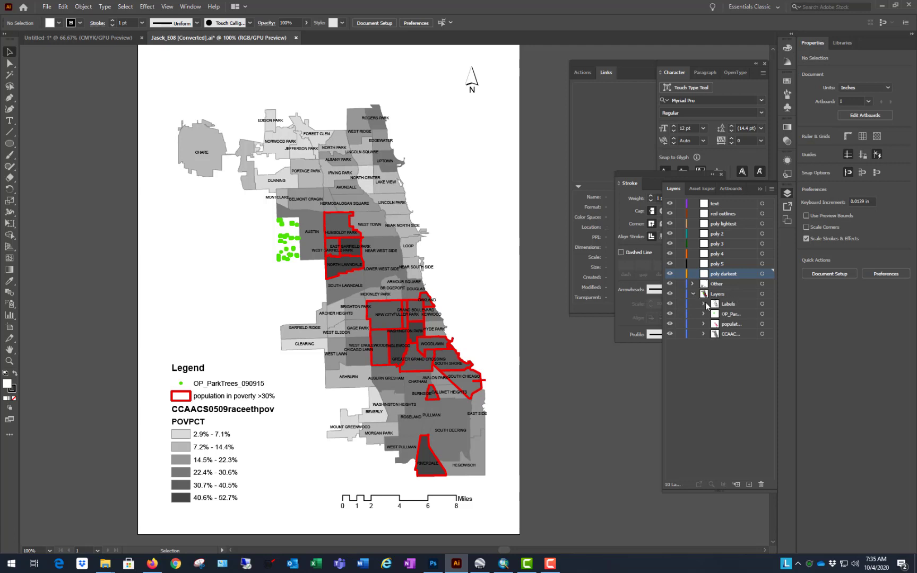
{"action": "left_click", "coordinate": [727, 295]}
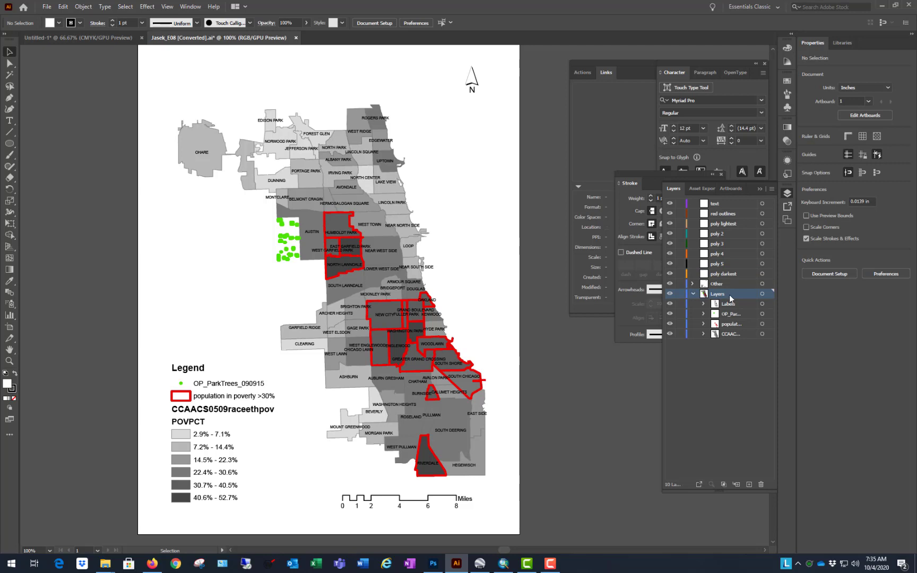
{"action": "left_click", "coordinate": [703, 334]}
{"action": "left_click", "coordinate": [714, 344]}
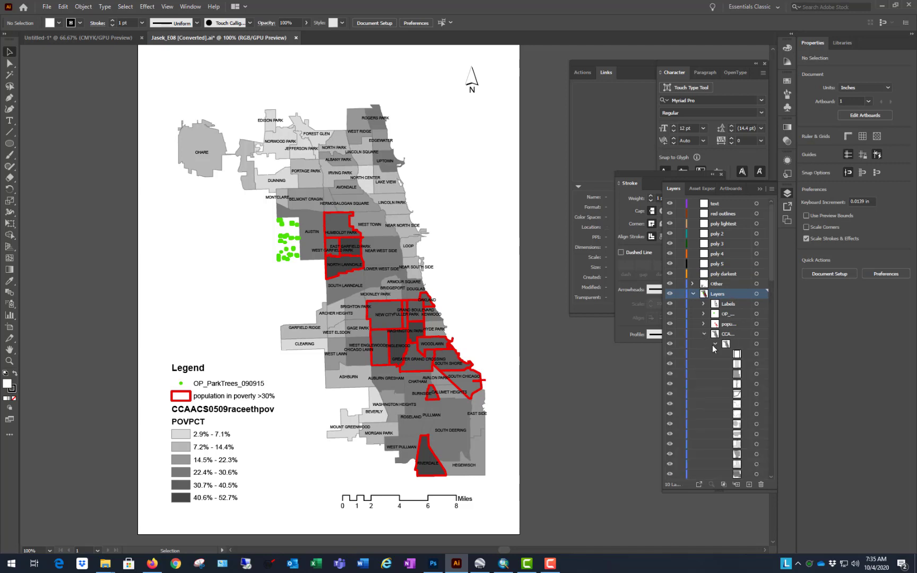
{"action": "left_click_drag", "start_coordinate": [736, 496], "coordinate": [736, 532]}
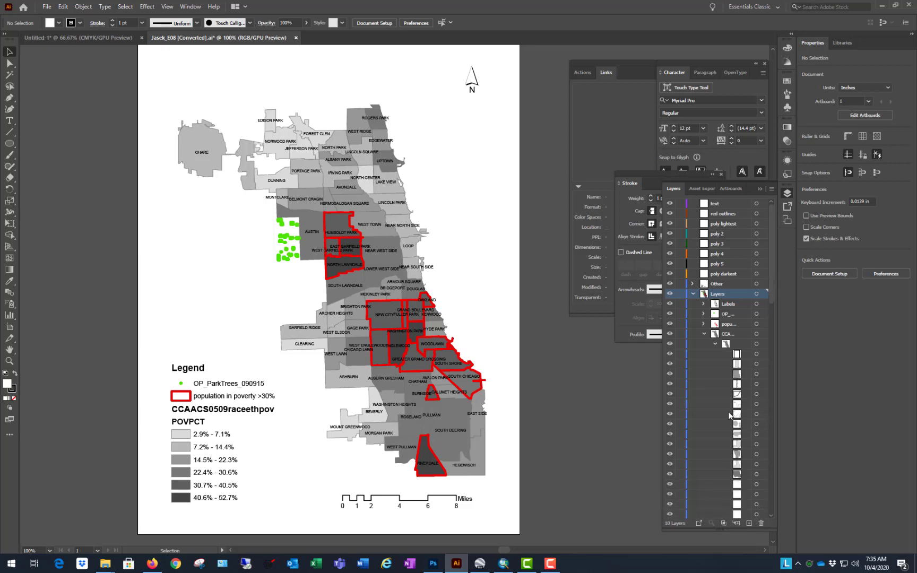
{"action": "left_click_drag", "start_coordinate": [662, 377], "coordinate": [580, 369]}
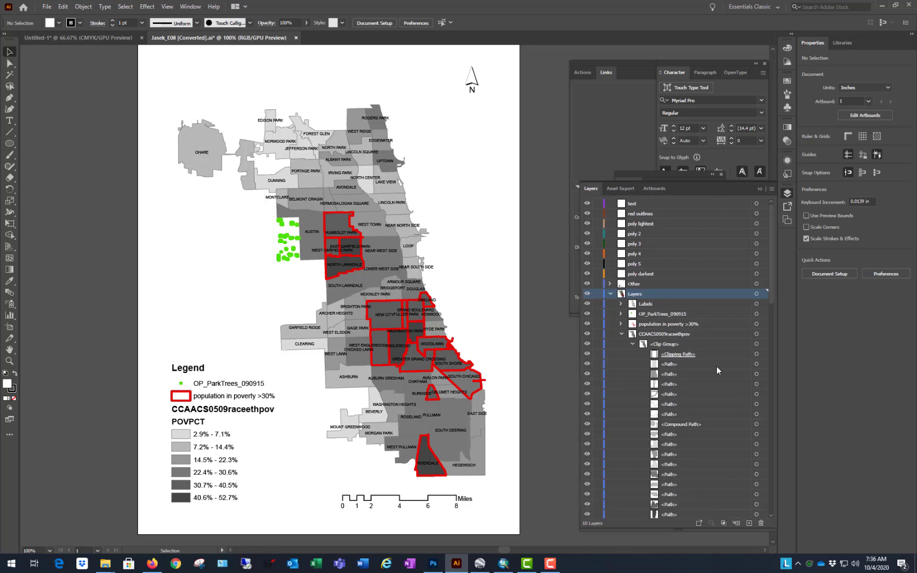
{"action": "left_click_drag", "start_coordinate": [771, 242], "coordinate": [766, 271]}
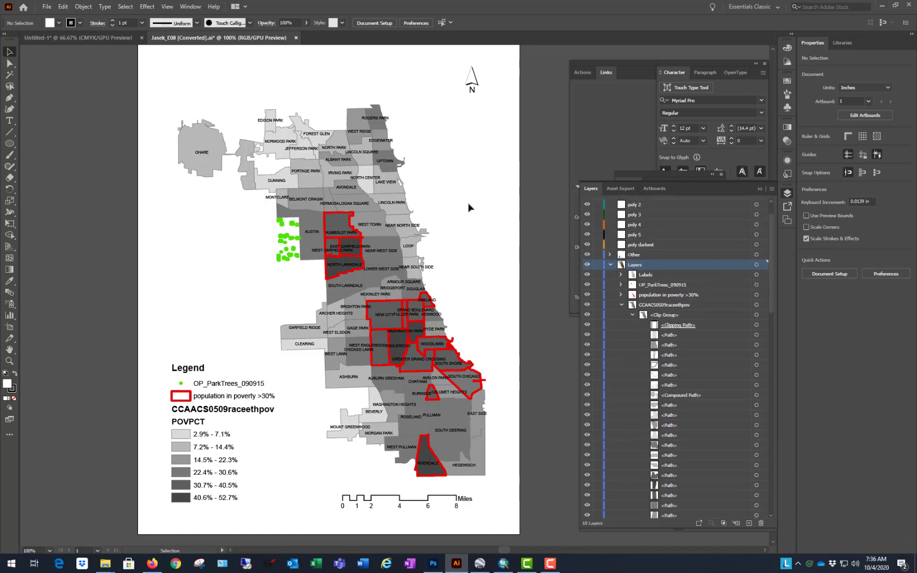
{"action": "left_click", "coordinate": [318, 176]}
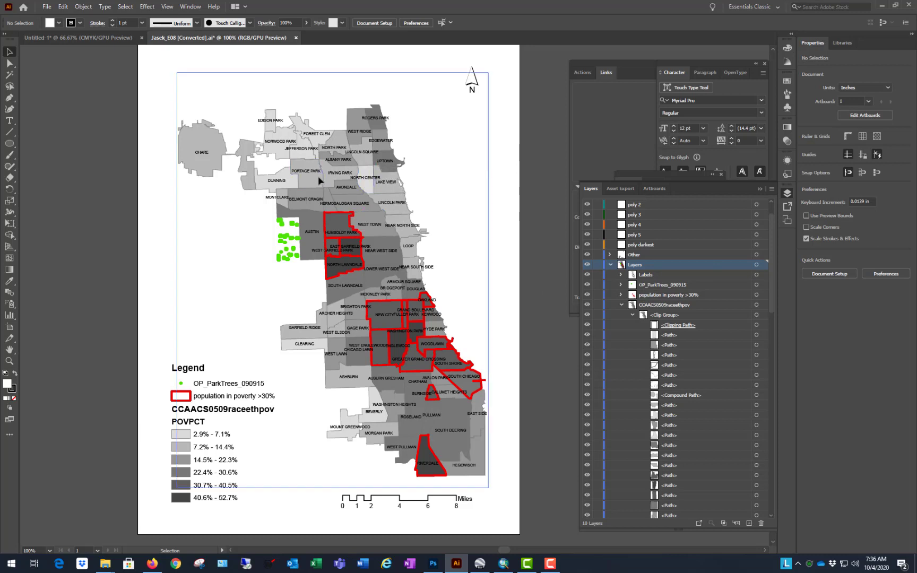
Step: Select the neighborhood polygons' clip group and check which commands are available for it
{"action": "right_click", "coordinate": [319, 179]}
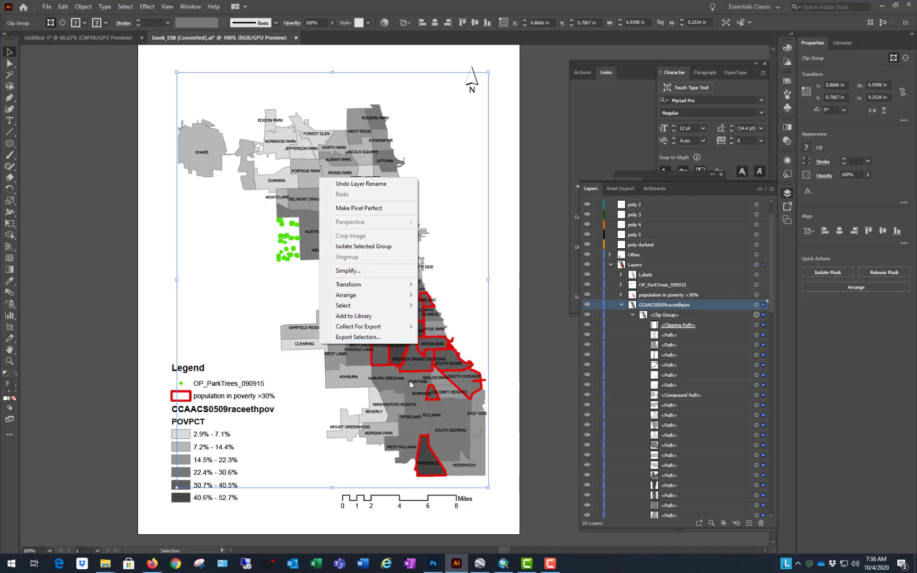
{"action": "left_click", "coordinate": [542, 378]}
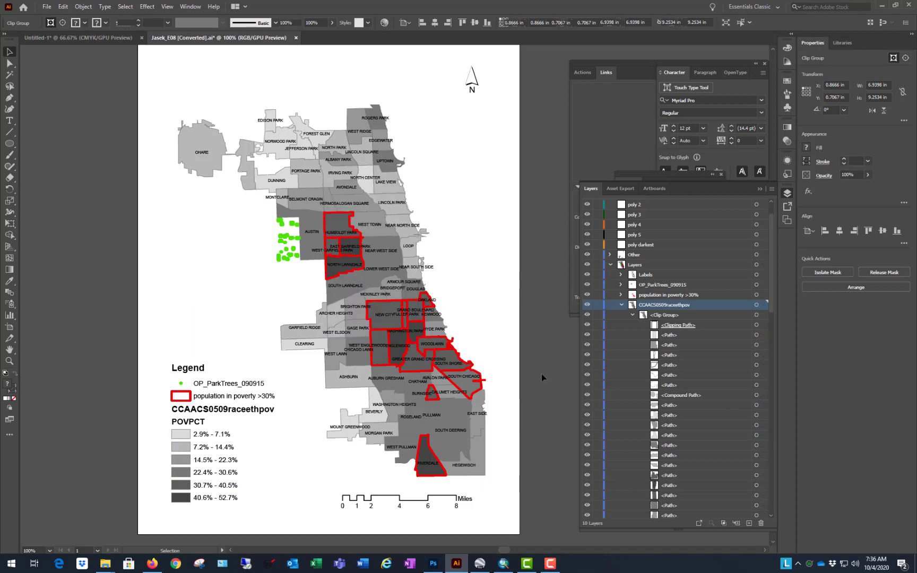
{"action": "right_click", "coordinate": [437, 472]}
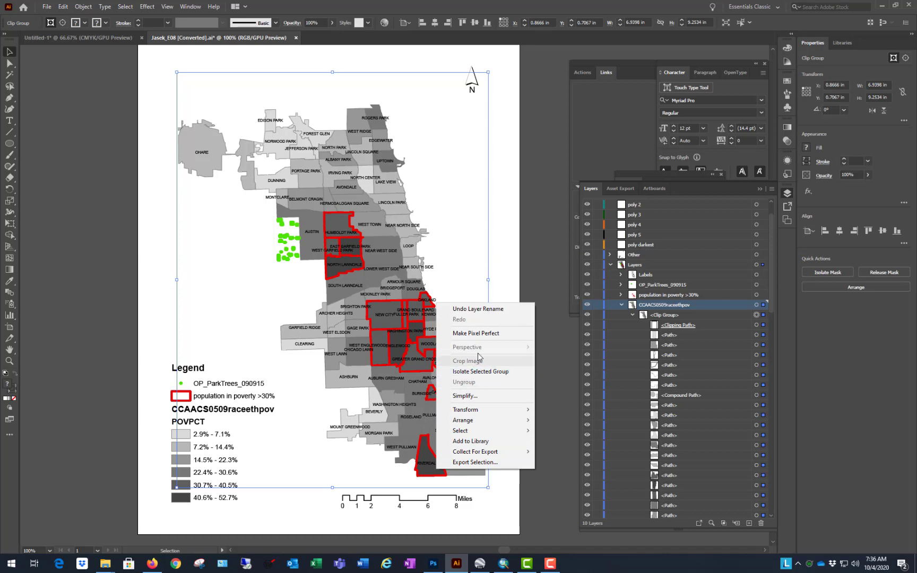
{"action": "left_click", "coordinate": [539, 226]}
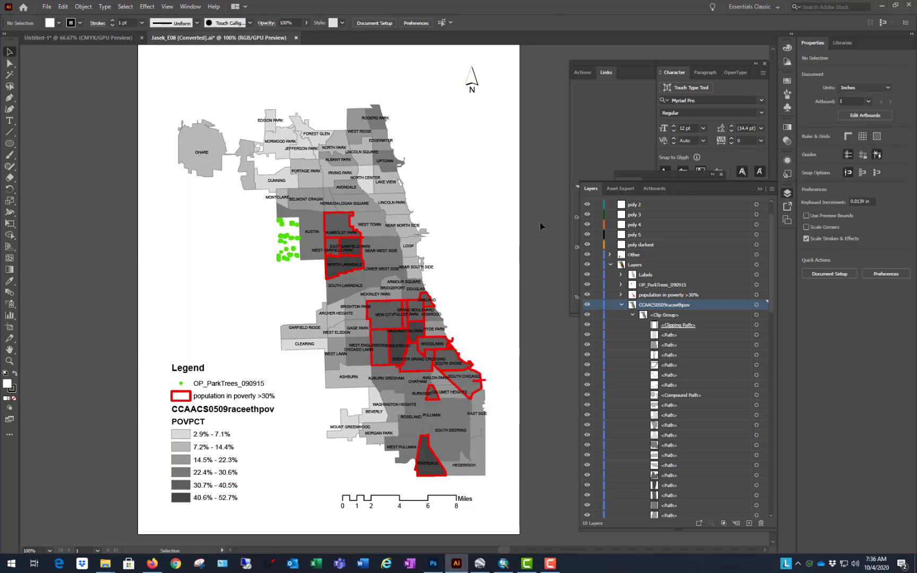
{"action": "scroll", "coordinate": [421, 198], "scroll_direction": "up", "scroll_amount": 1}
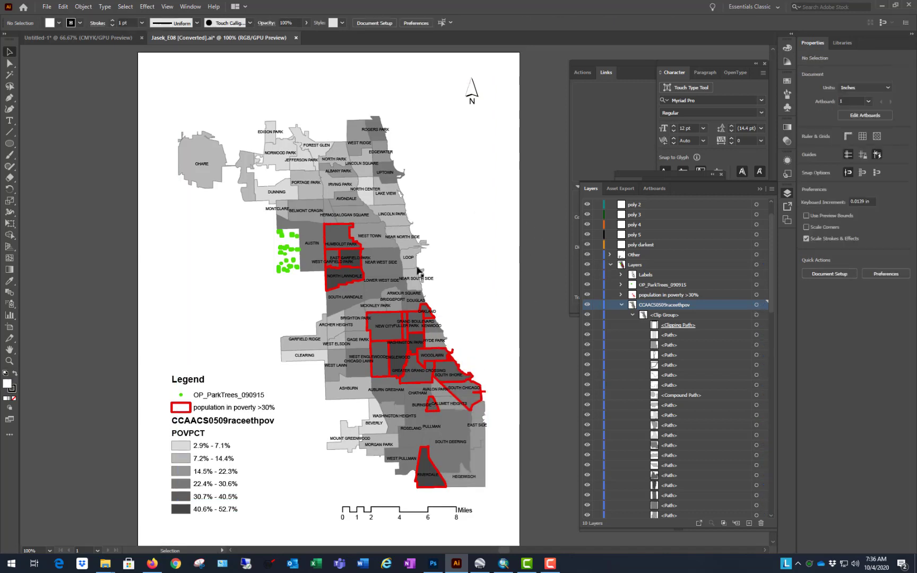
{"action": "scroll", "coordinate": [423, 279], "scroll_direction": "down", "scroll_amount": 1}
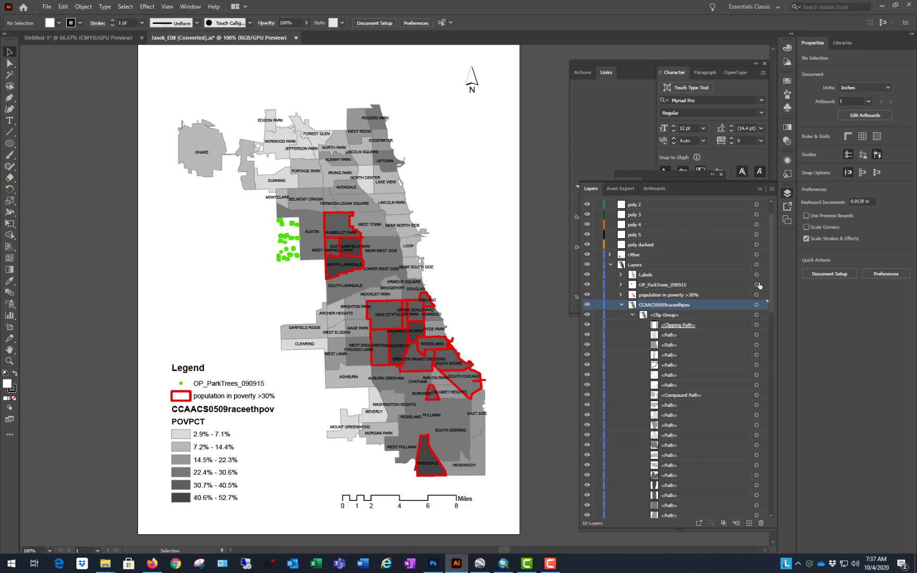
Step: Hide all the map artwork except the red outlines in the population in poverty >30% sublayer
{"action": "scroll", "coordinate": [771, 283], "scroll_direction": "down", "scroll_amount": 3}
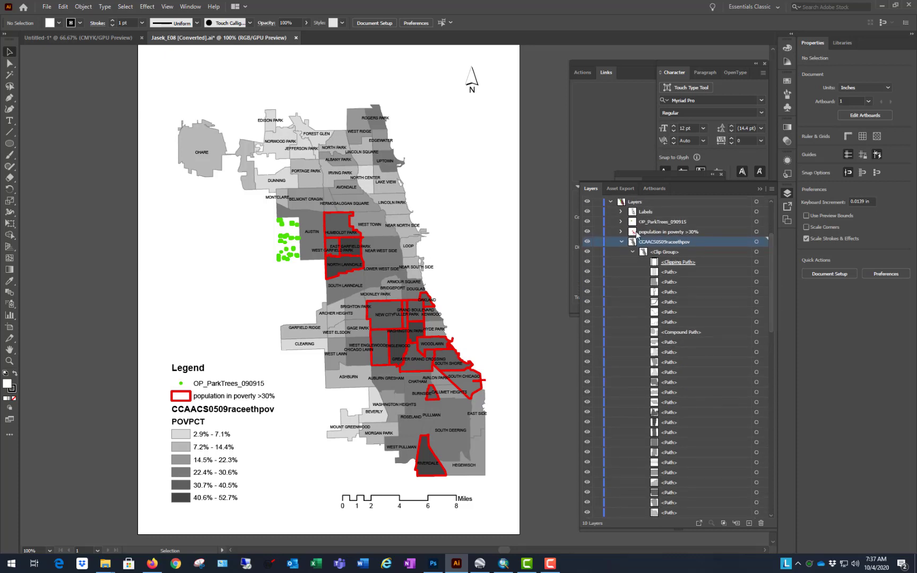
{"action": "left_click", "coordinate": [587, 232]}
{"action": "left_click", "coordinate": [587, 232]}
{"action": "left_click", "coordinate": [587, 232]}
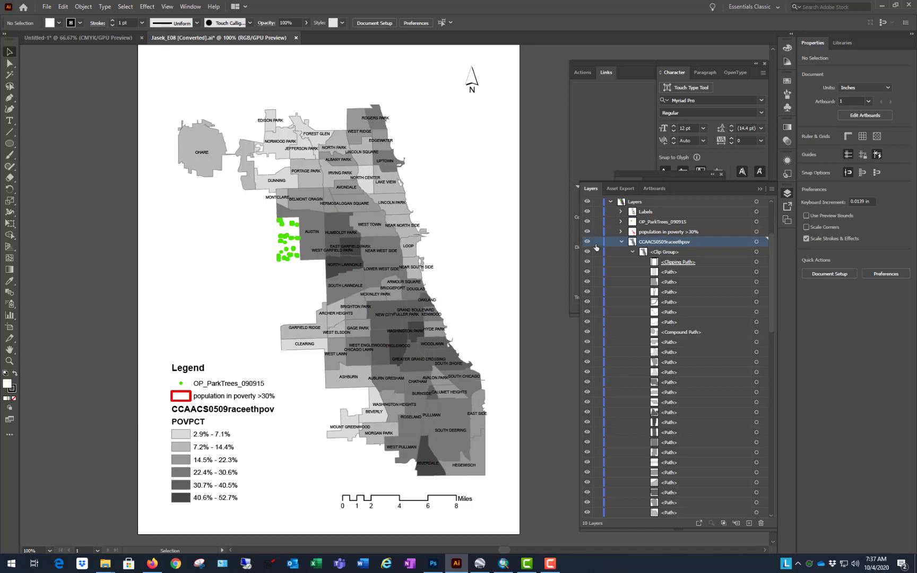
{"action": "left_click", "coordinate": [587, 232]}
{"action": "left_click", "coordinate": [587, 242]}
{"action": "scroll", "coordinate": [589, 223], "scroll_direction": "up", "scroll_amount": 2}
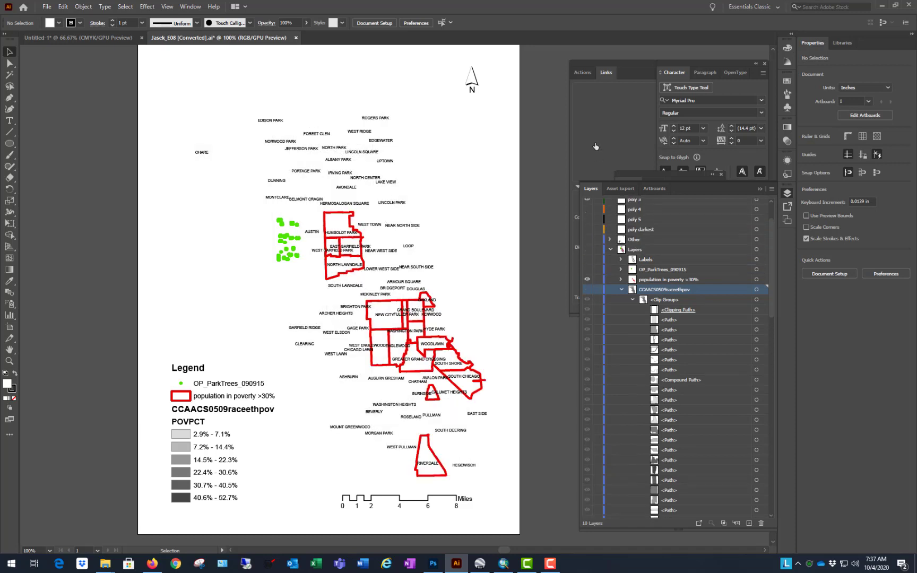
{"action": "left_click", "coordinate": [587, 279]}
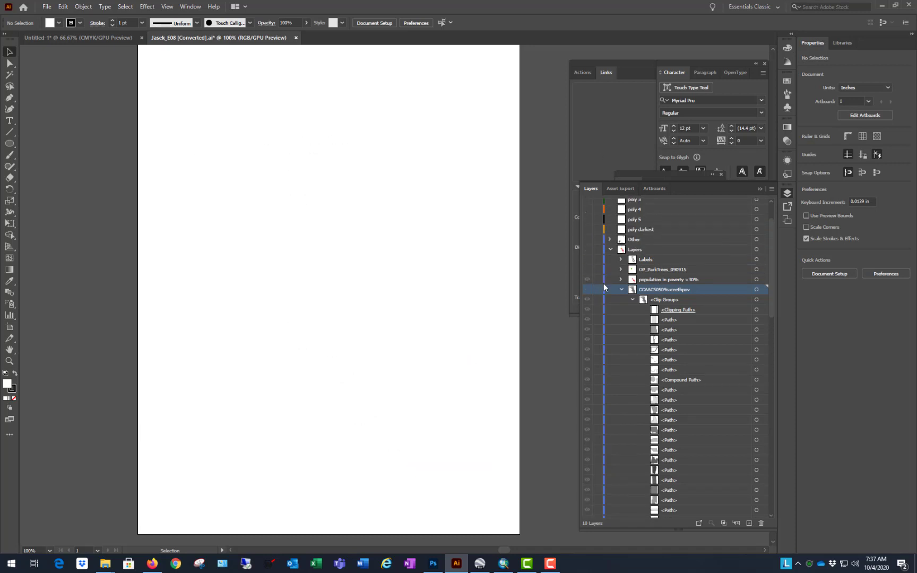
{"action": "left_click", "coordinate": [588, 250]}
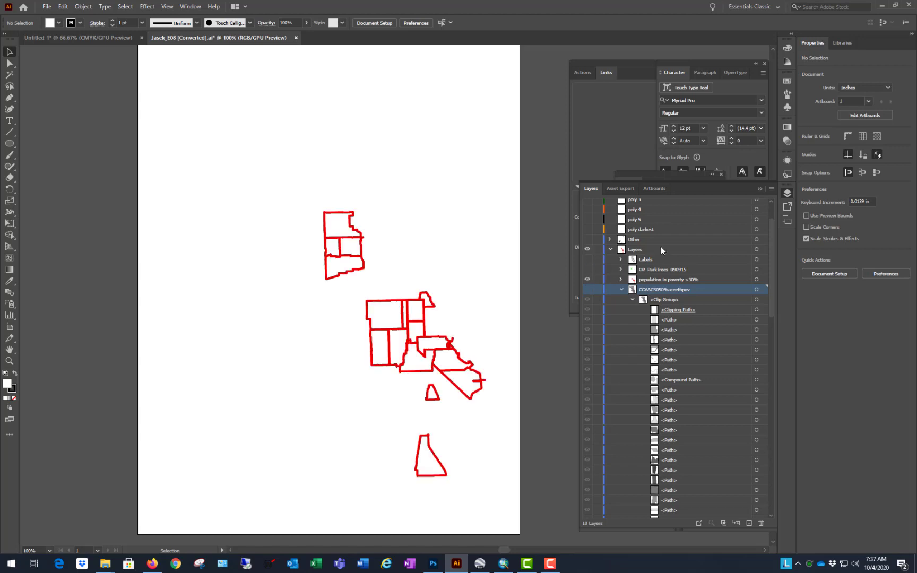
Step: Collapse the CCAACS0509raceethpov sublayer and rename its parent Layers layer "raw export map stufff"
{"action": "left_click", "coordinate": [419, 323]}
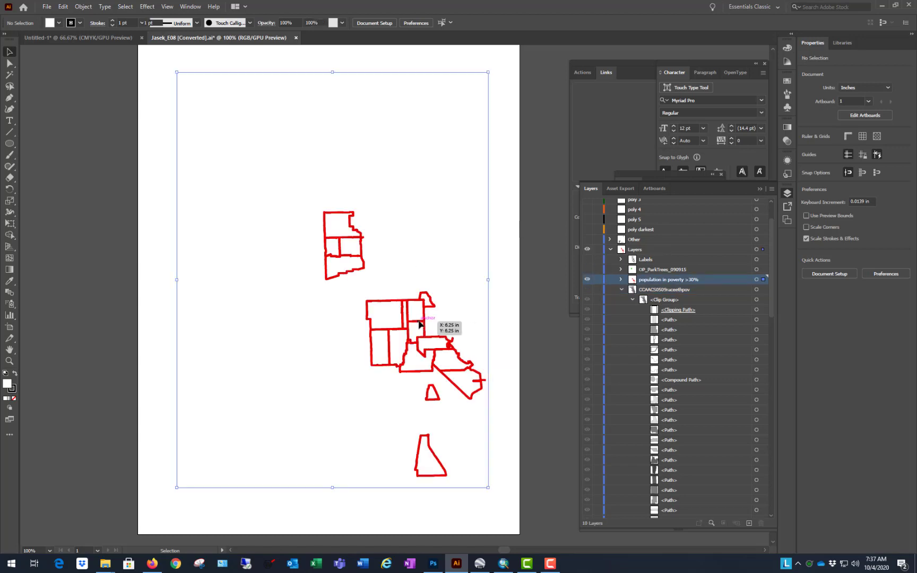
{"action": "left_click", "coordinate": [622, 290]}
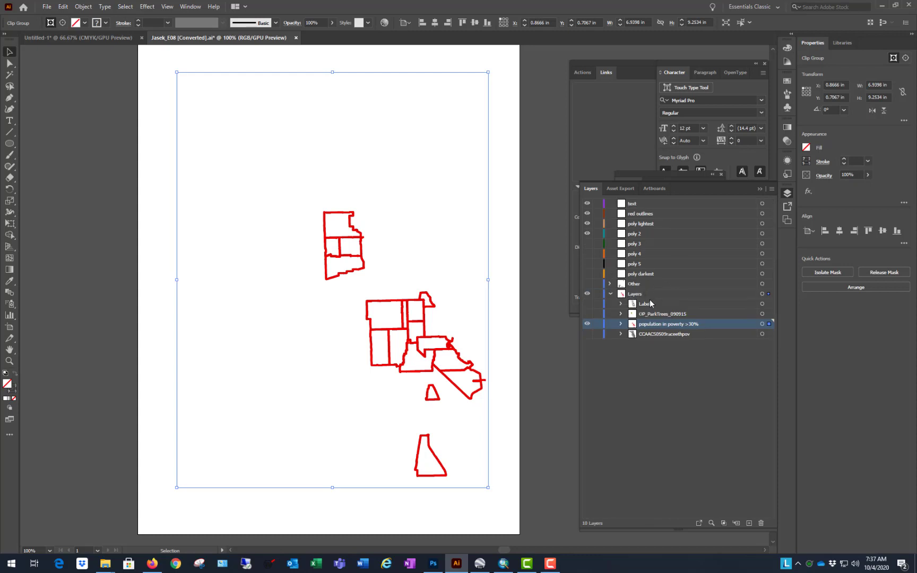
{"action": "double_click", "coordinate": [634, 294]}
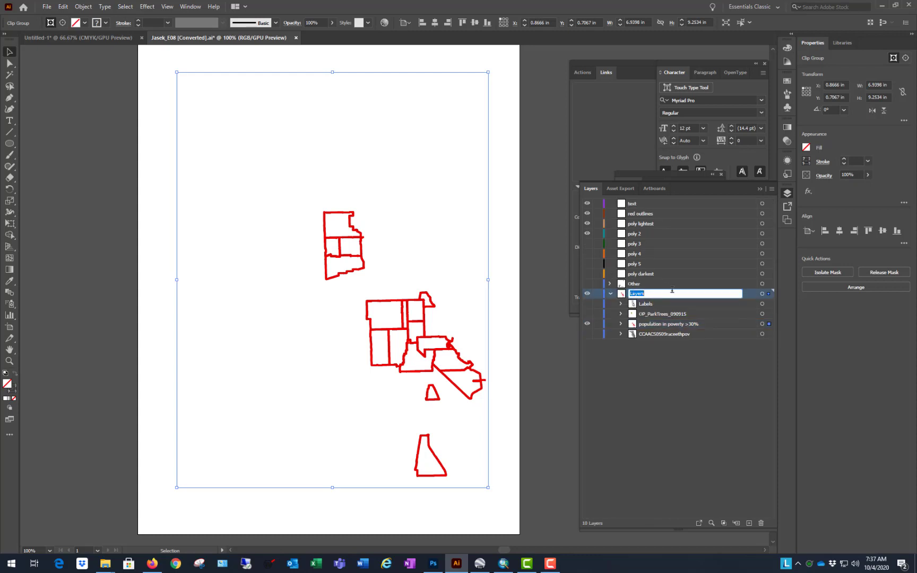
{"action": "type", "text": "ma"}
{"action": "type", "text": "raw expo"}
{"action": "type", "text": "rt"}
{"action": "key", "text": "Return"}
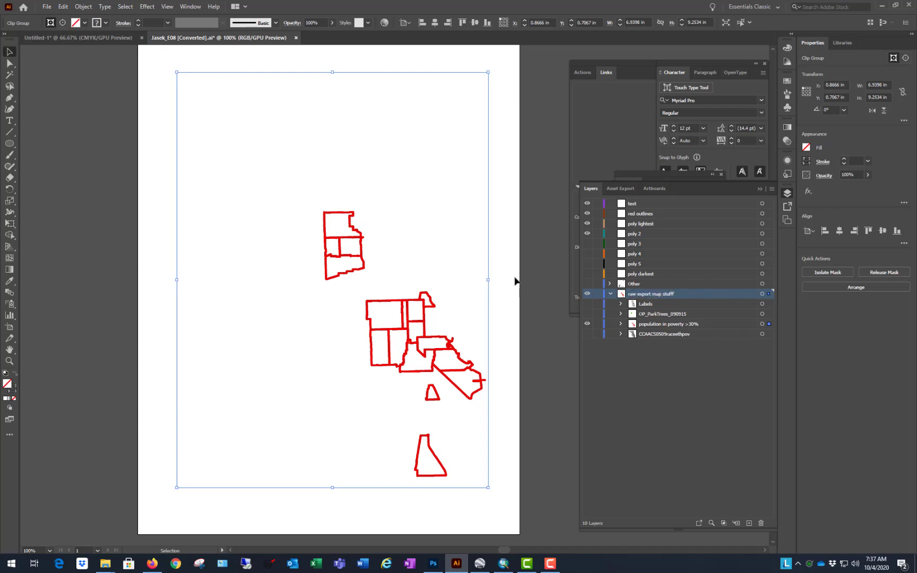
Step: Select the red outlines' clip group on the artboard and check its available commands for a way to release the mask
{"action": "left_click", "coordinate": [532, 266]}
{"action": "left_click", "coordinate": [419, 325]}
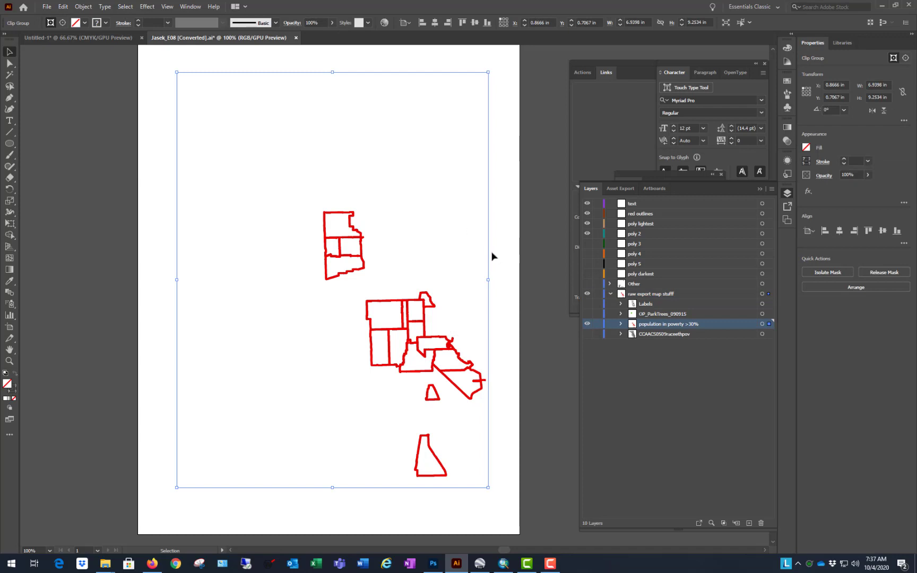
{"action": "right_click", "coordinate": [417, 260]}
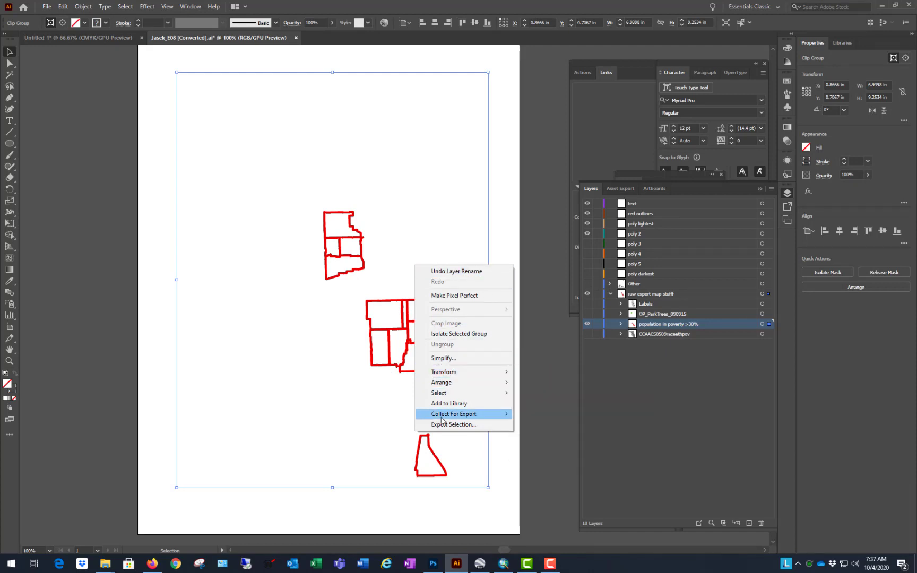
{"action": "left_click", "coordinate": [268, 268]}
{"action": "left_click", "coordinate": [334, 241]}
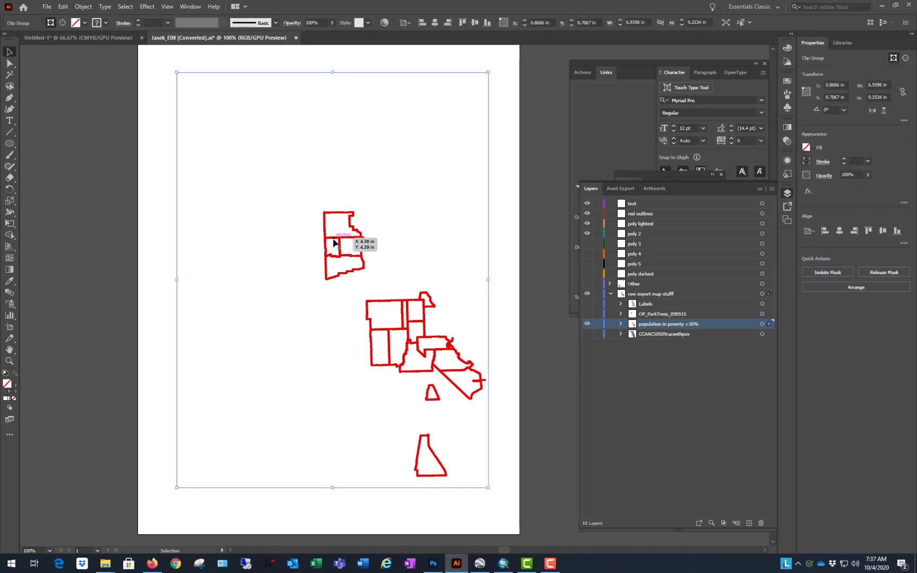
{"action": "right_click", "coordinate": [338, 240]}
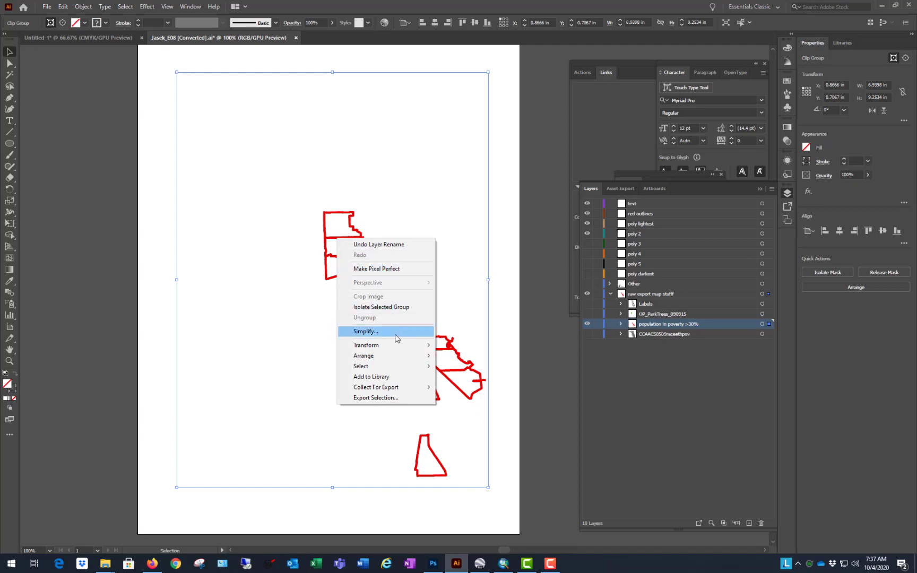
{"action": "left_click", "coordinate": [547, 283]}
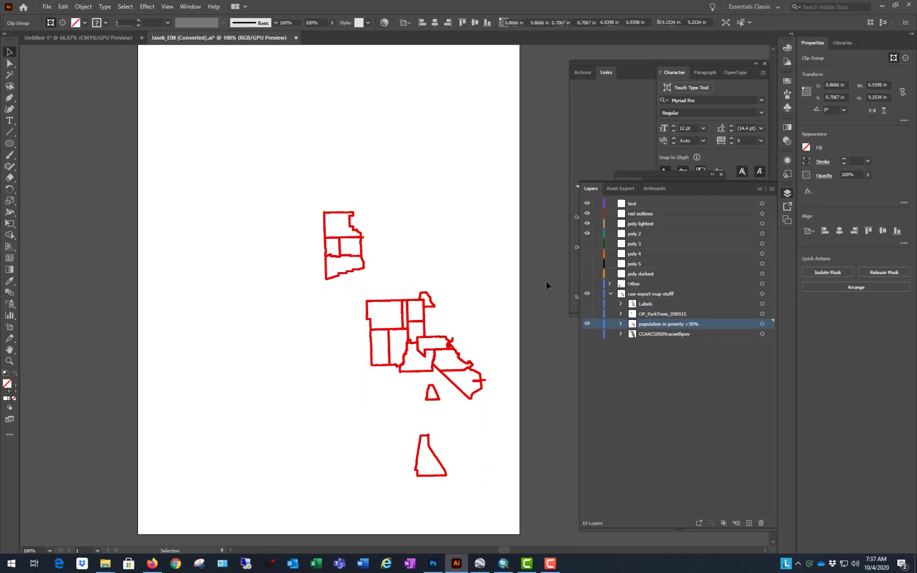
Step: Expand the population in poverty >30% sublayer and its clip group down to the individual paths
{"action": "key", "text": "ctrl+minus"}
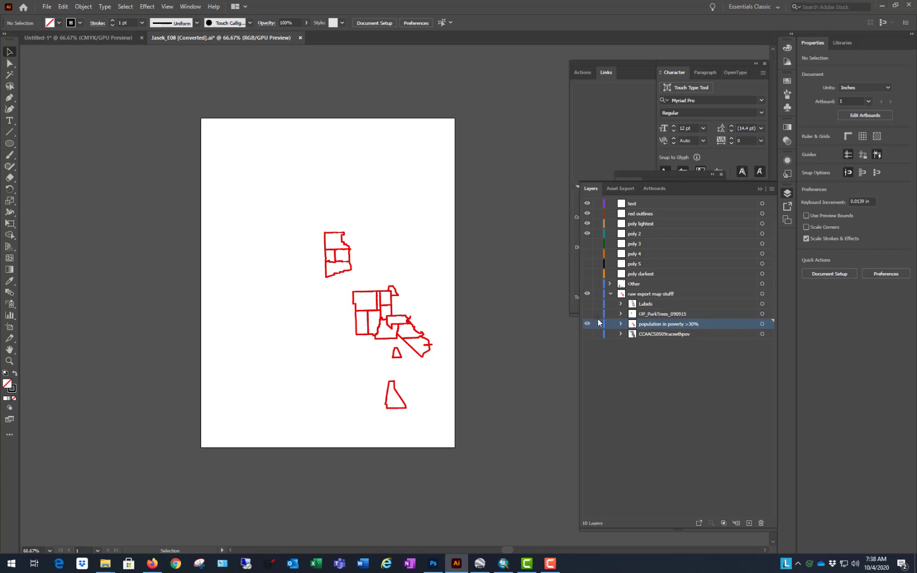
{"action": "left_click", "coordinate": [621, 325]}
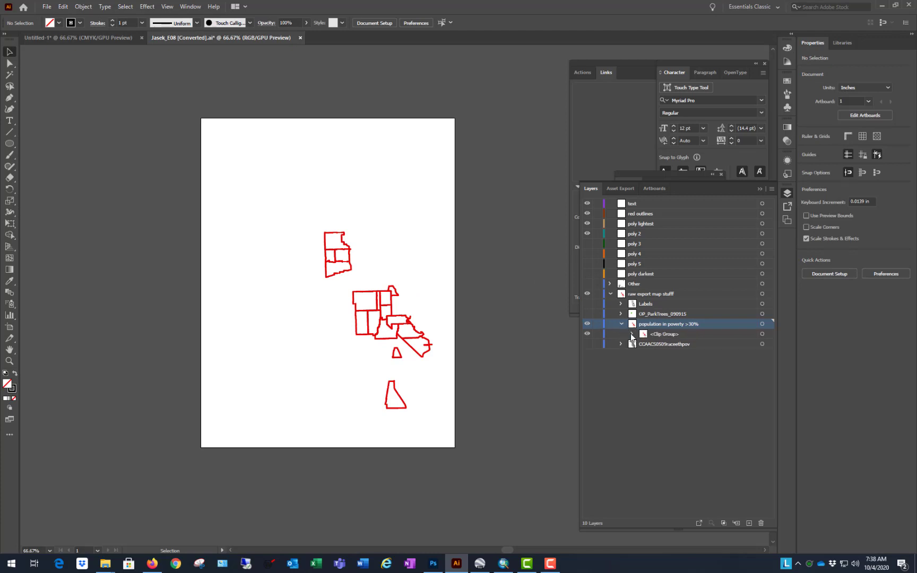
{"action": "left_click", "coordinate": [631, 334]}
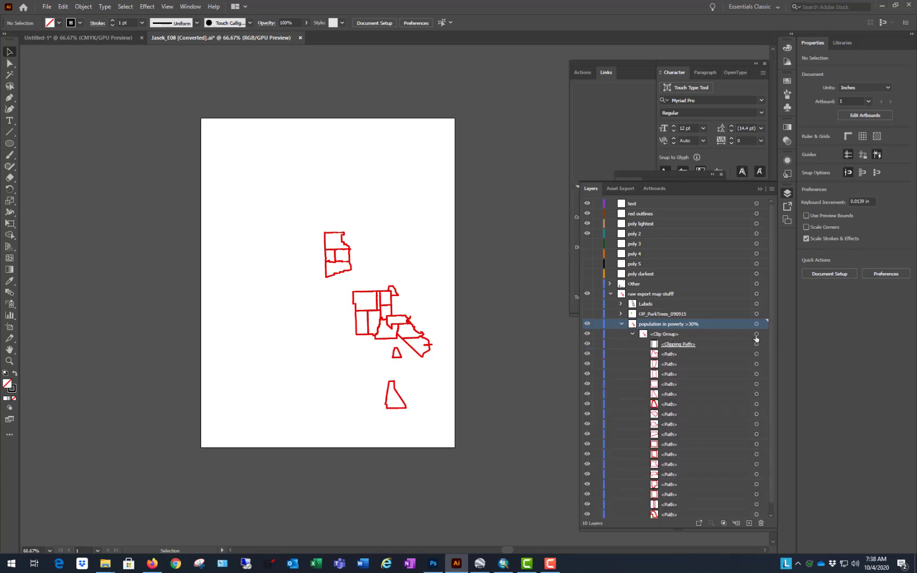
{"action": "scroll", "coordinate": [690, 353], "scroll_direction": "down", "scroll_amount": 1}
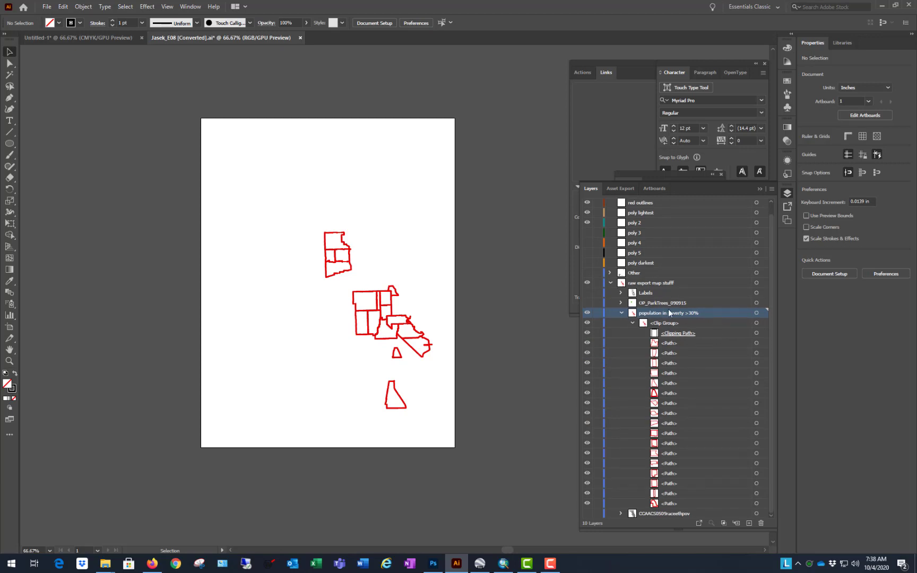
Step: Target the clip group inside population in poverty >30% in the layer list and examine the commands offered for it
{"action": "left_click", "coordinate": [757, 323]}
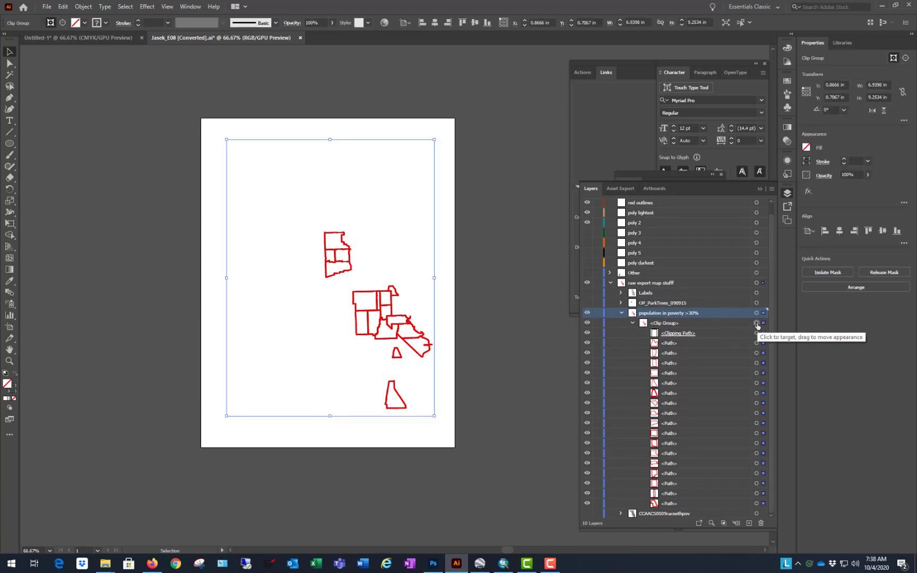
{"action": "right_click", "coordinate": [384, 255]}
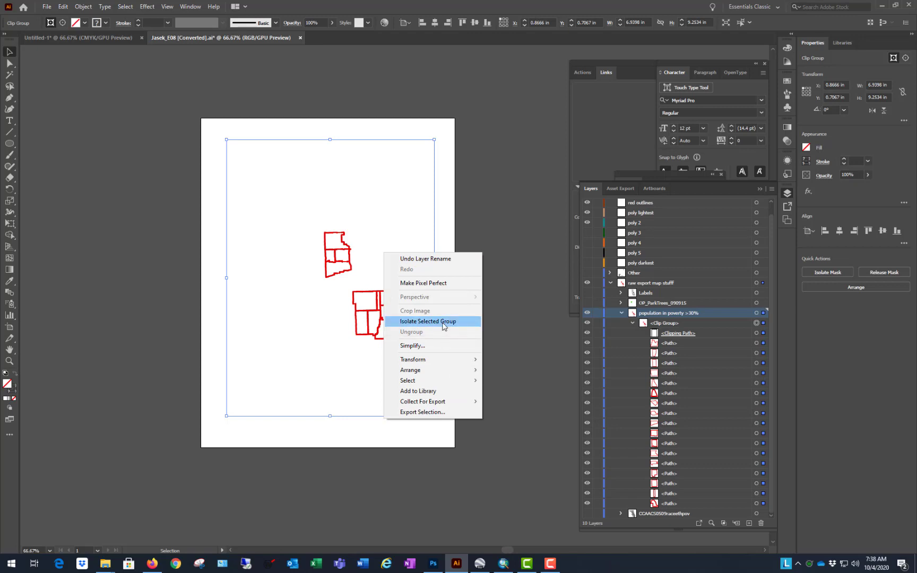
{"action": "left_click", "coordinate": [540, 382]}
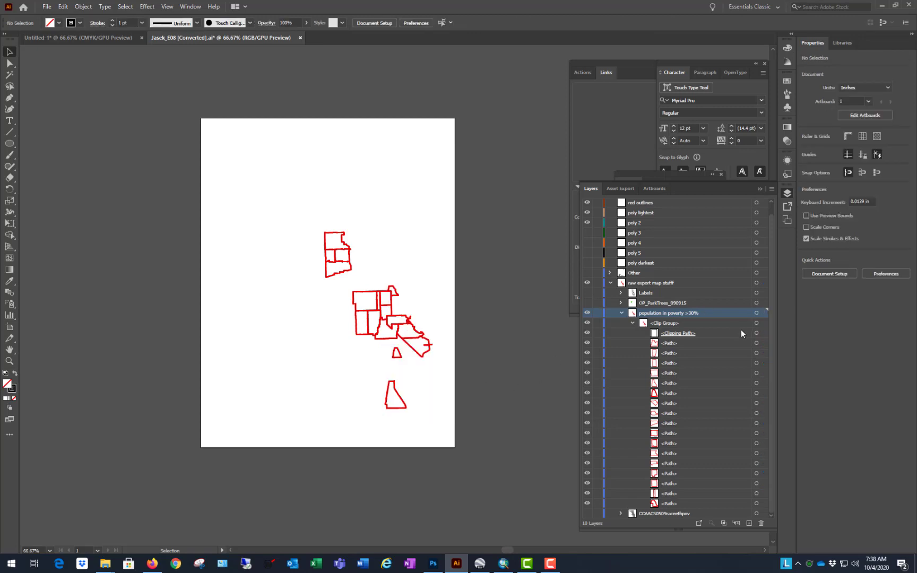
{"action": "left_click", "coordinate": [706, 322]}
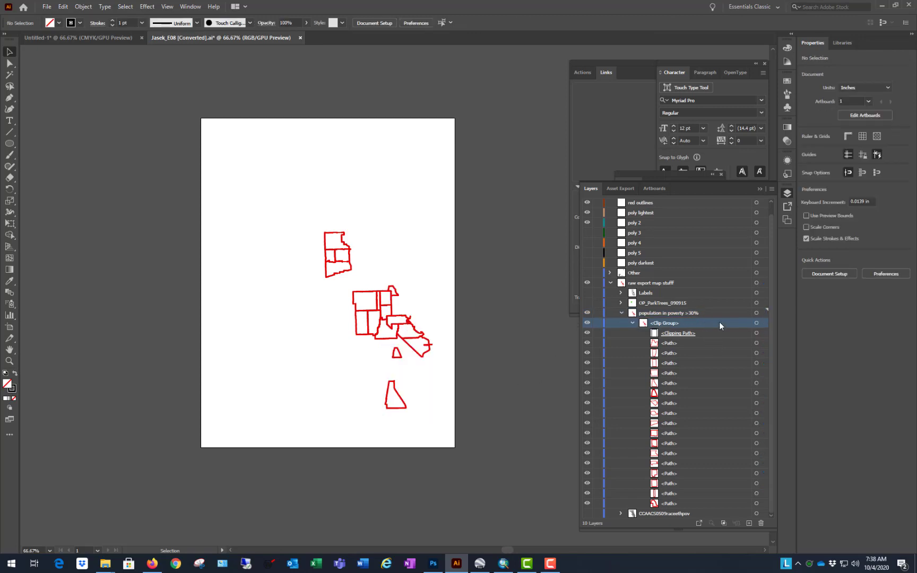
{"action": "left_click", "coordinate": [757, 323]}
{"action": "right_click", "coordinate": [391, 278]}
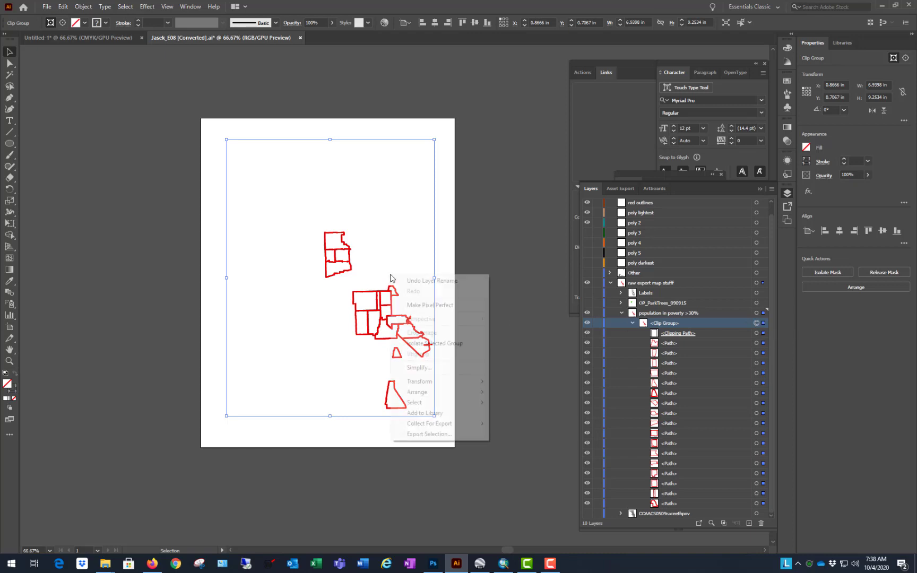
{"action": "left_click", "coordinate": [498, 181]}
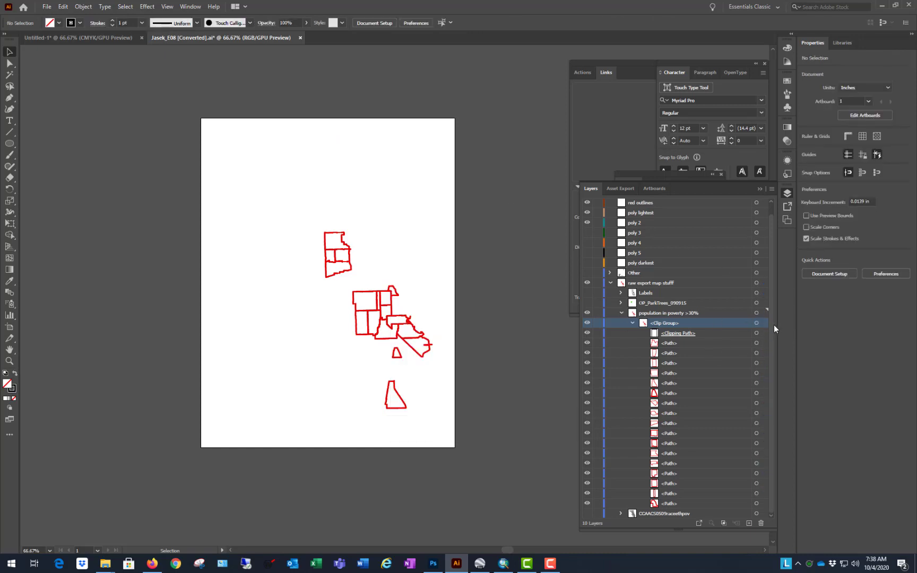
Step: Move all the paths except the clipping path from the population in poverty >30% clip group into the red outlines layer
{"action": "left_click", "coordinate": [706, 503]}
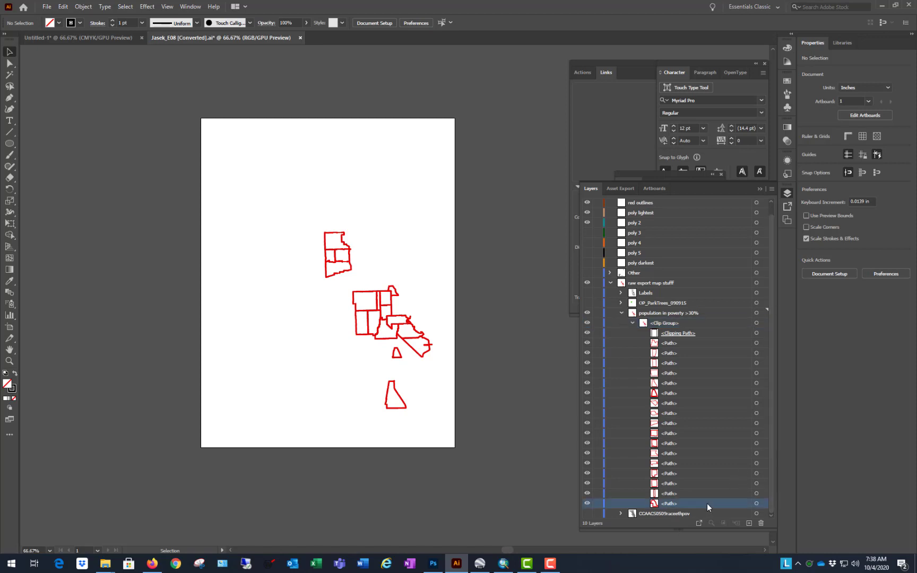
{"action": "left_click", "coordinate": [757, 504]}
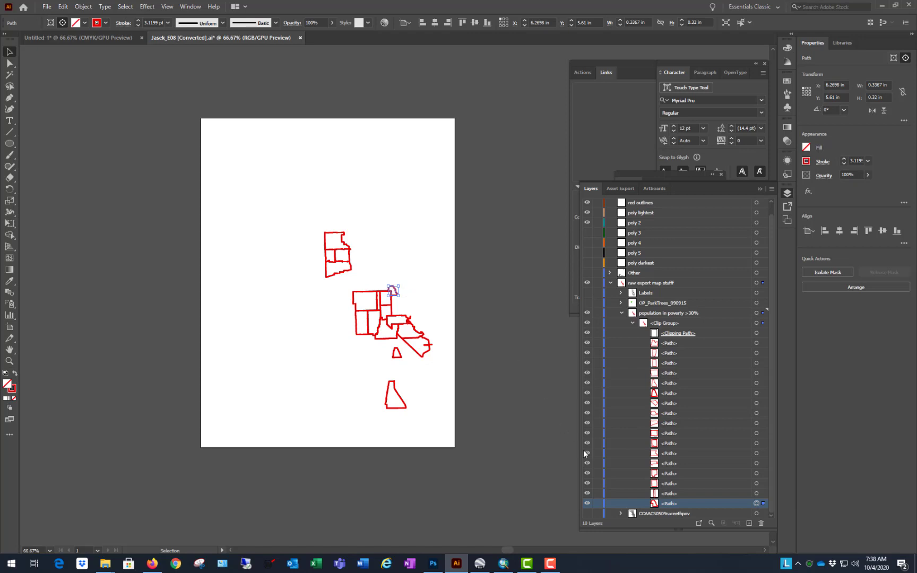
{"action": "left_click", "coordinate": [700, 348], "text": "shift"}
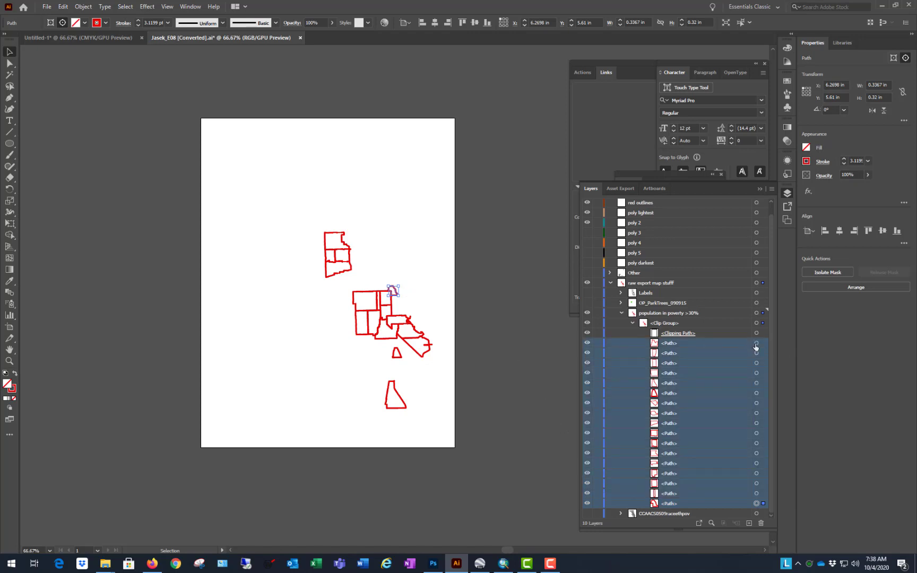
{"action": "left_click", "coordinate": [756, 343]}
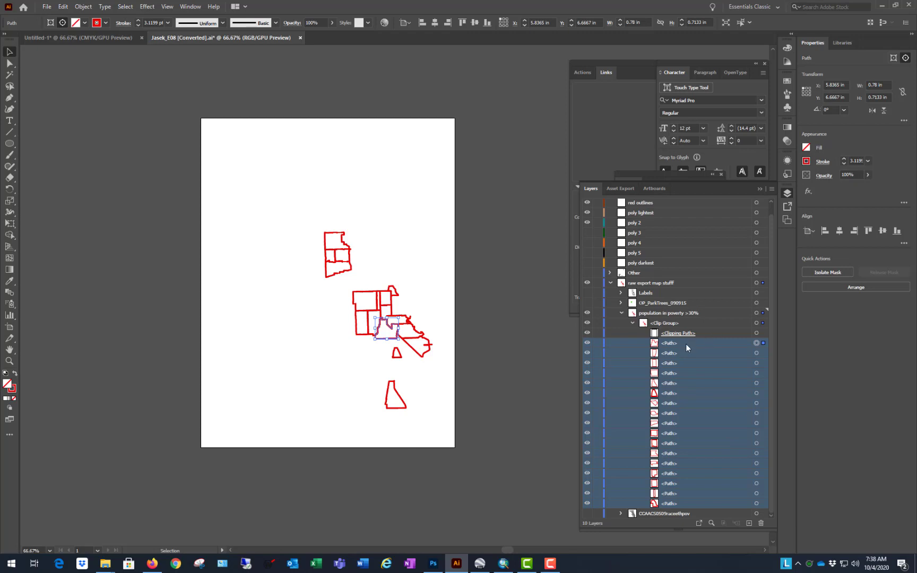
{"action": "scroll", "coordinate": [676, 313], "scroll_direction": "up", "scroll_amount": 1}
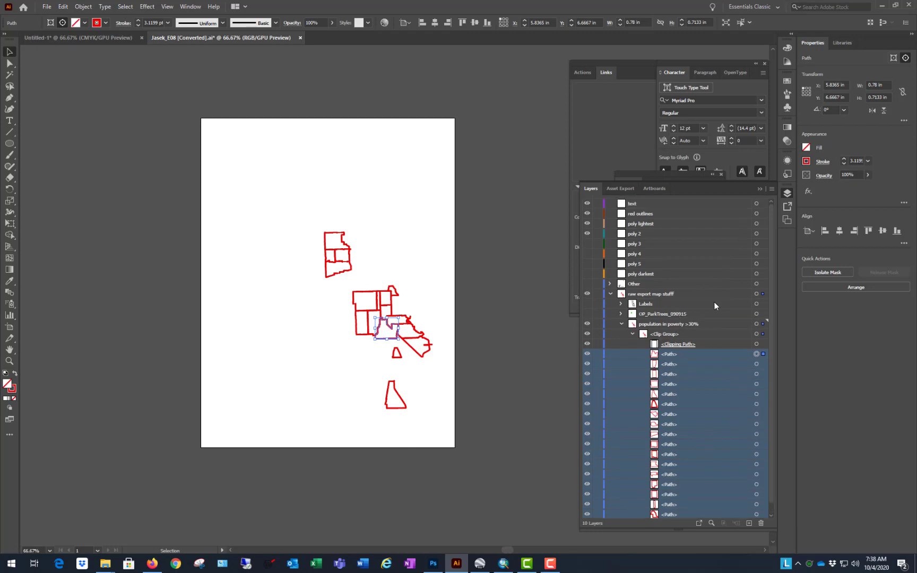
{"action": "left_click_drag", "start_coordinate": [687, 354], "coordinate": [686, 214]}
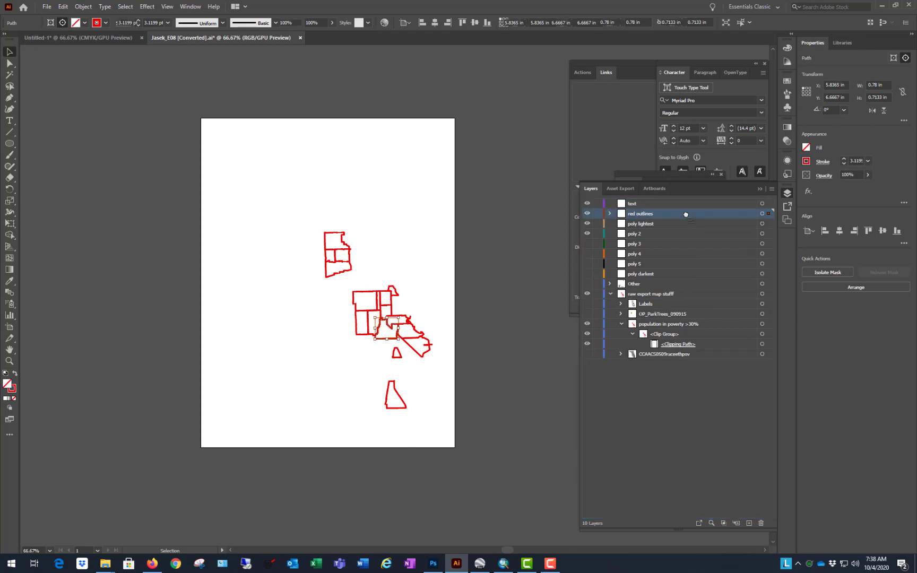
Step: Check the moved outlines by toggling the red outlines layer's visibility and selecting individual polygons on the artboard
{"action": "left_click", "coordinate": [586, 213]}
{"action": "left_click", "coordinate": [587, 214]}
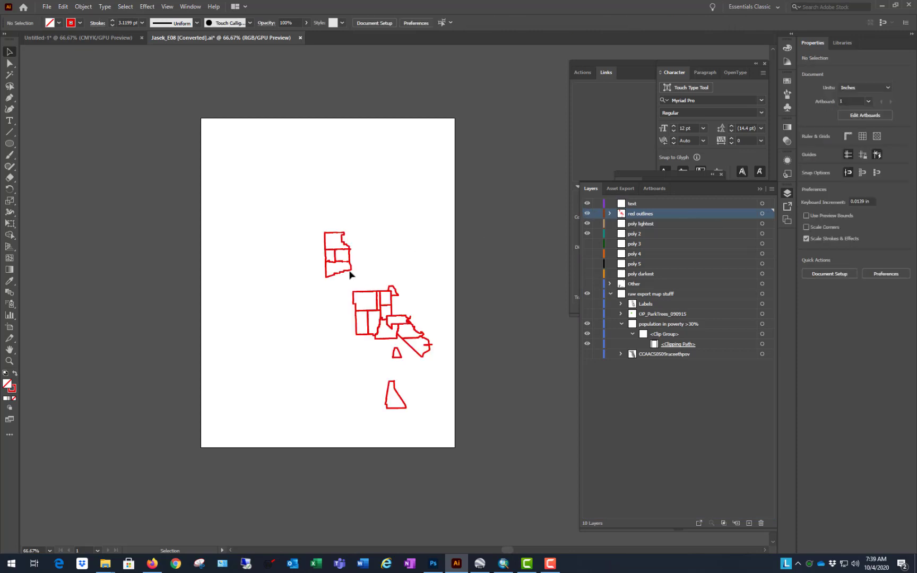
{"action": "left_click", "coordinate": [350, 263]}
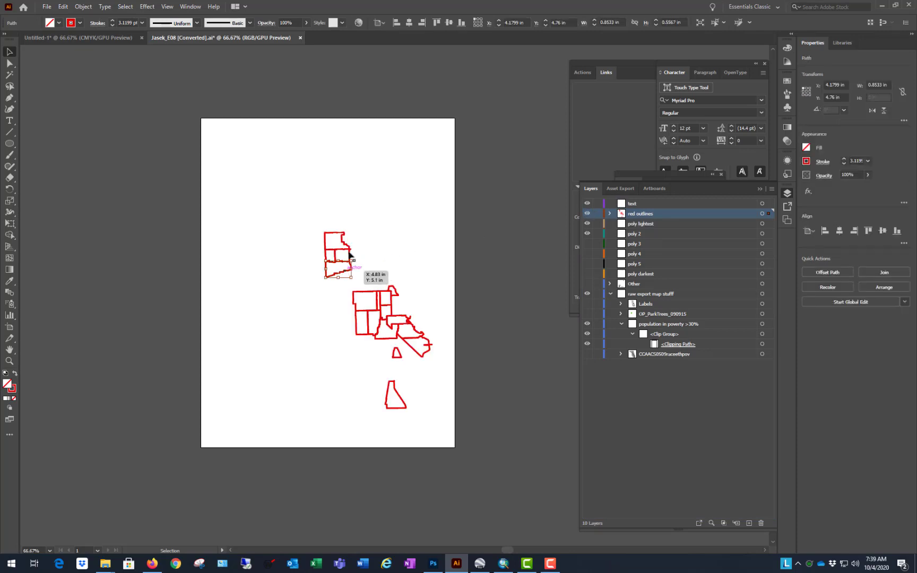
{"action": "left_click", "coordinate": [345, 237]}
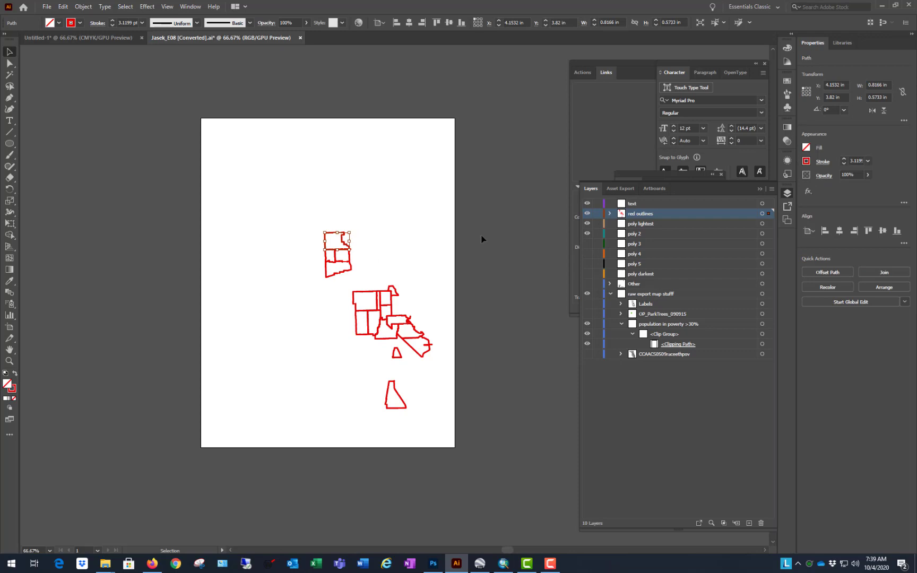
{"action": "left_click", "coordinate": [511, 236]}
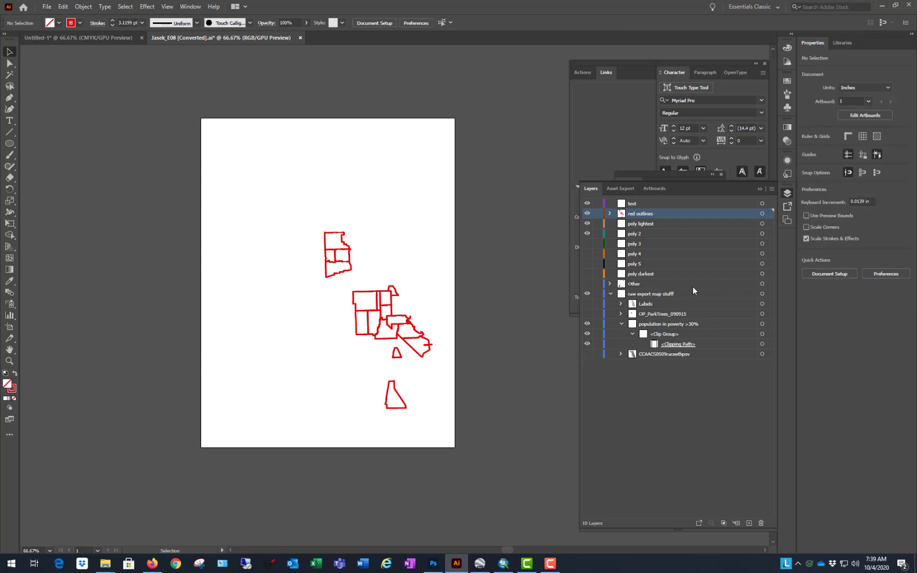
Step: Delete the leftover clipping path and the emptied population in poverty >30% sublayer, after comparing with the ellipse mask in Untitled-1
{"action": "left_click", "coordinate": [762, 344]}
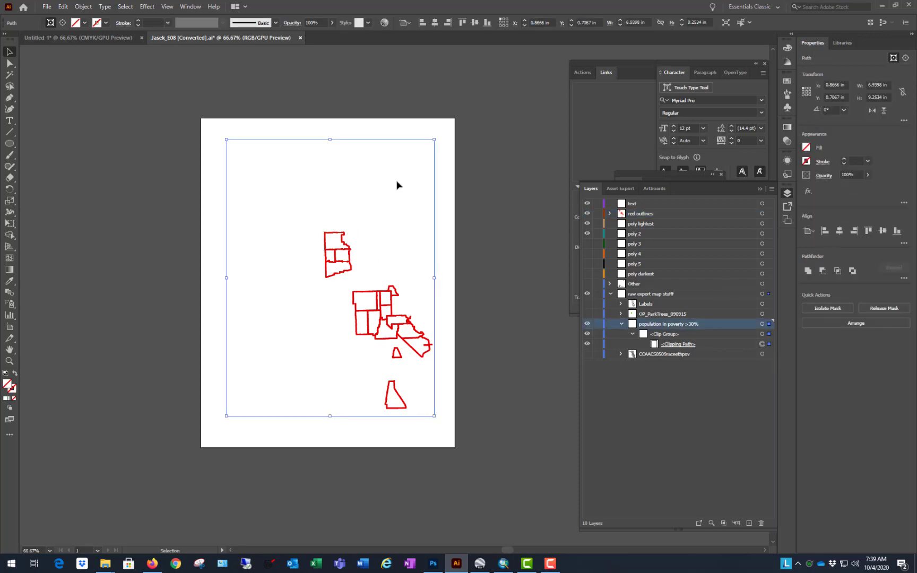
{"action": "left_click", "coordinate": [74, 42]}
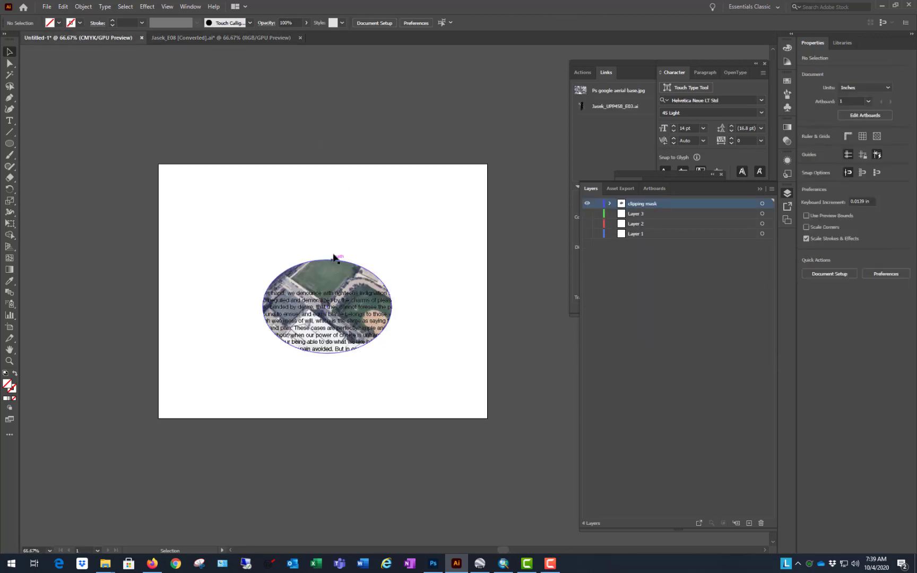
{"action": "left_click", "coordinate": [221, 37]}
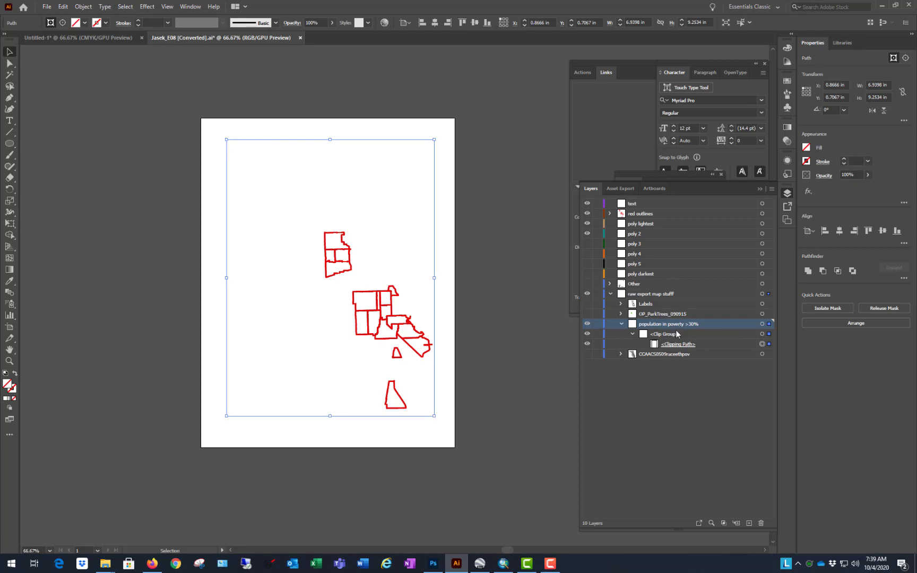
{"action": "left_click", "coordinate": [749, 345]}
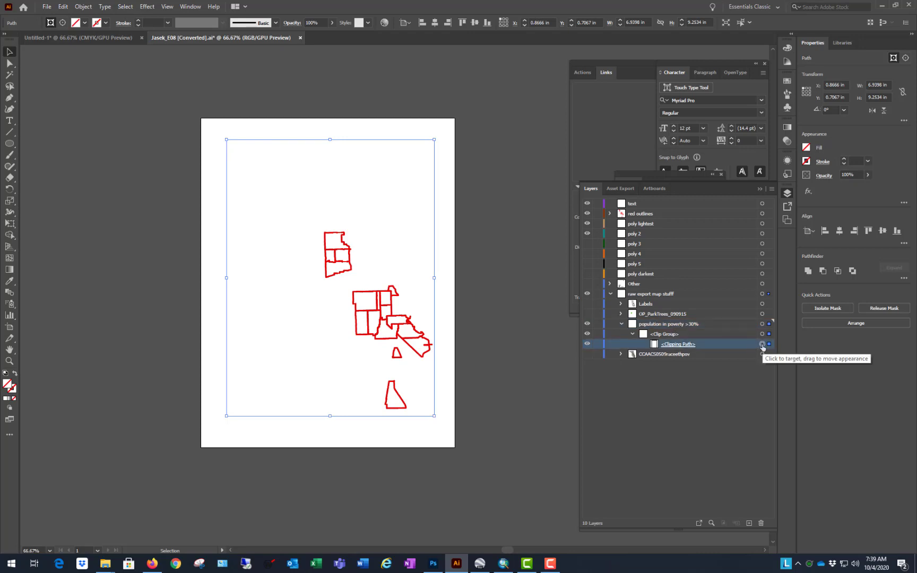
{"action": "key", "text": "Delete"}
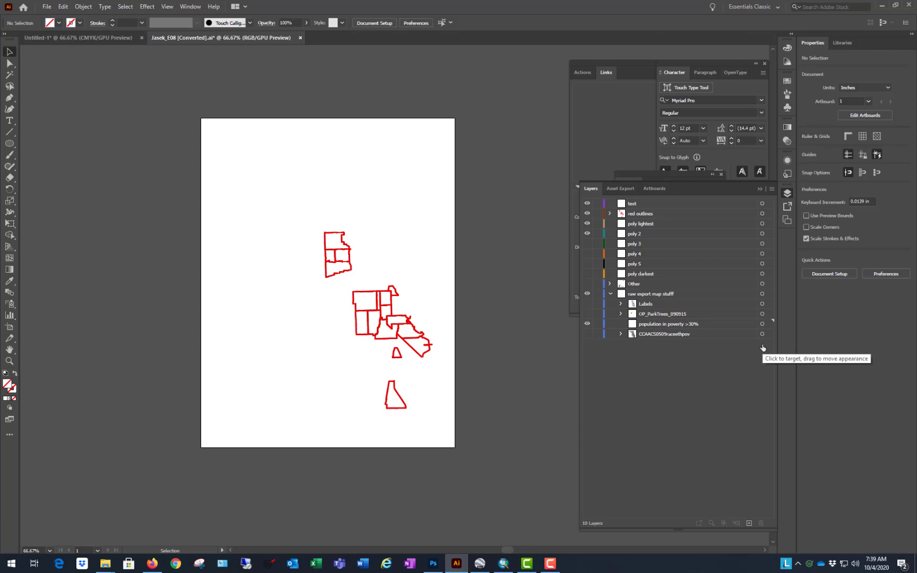
{"action": "left_click", "coordinate": [709, 324]}
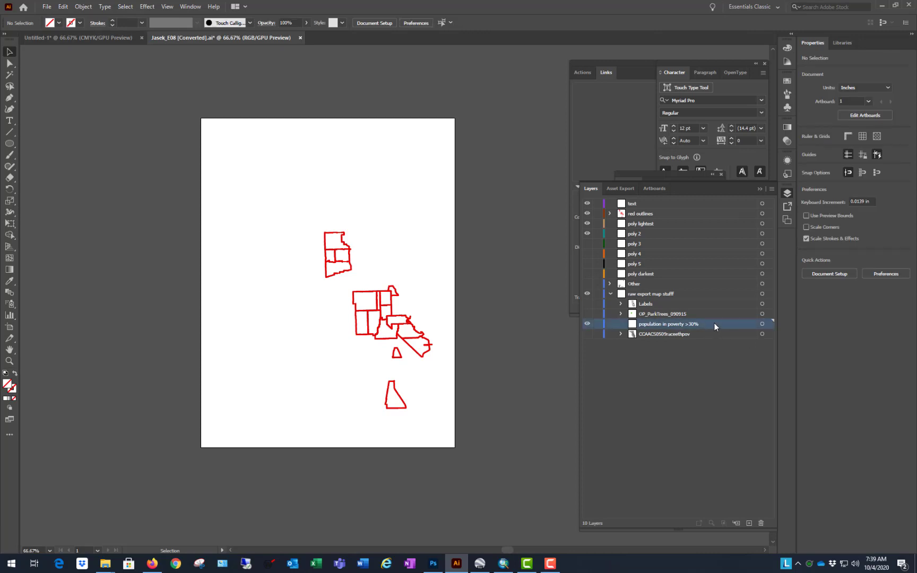
{"action": "left_click", "coordinate": [762, 522]}
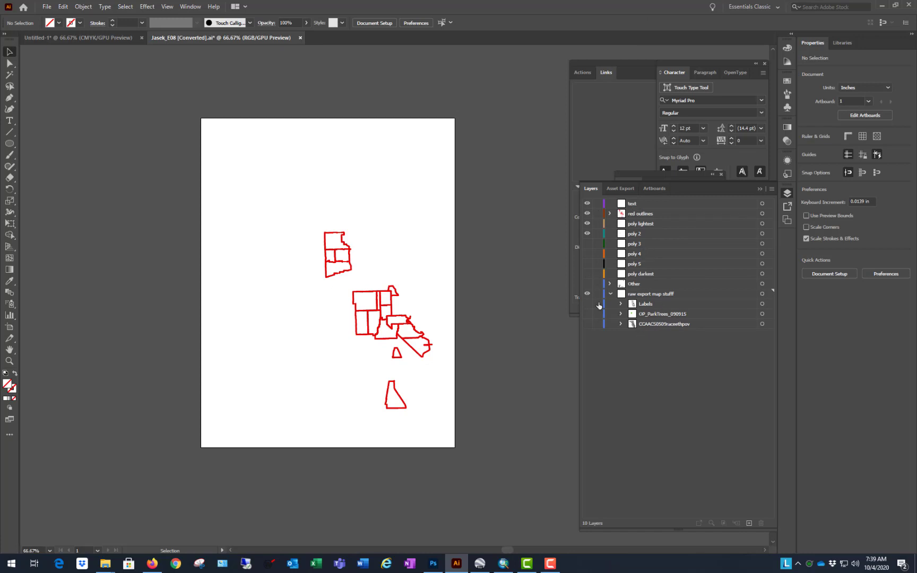
Step: Hide the red outlines layer and expand CCAACS0509raceethpov, selecting every path in its clip group except the clipping path
{"action": "left_click", "coordinate": [587, 214]}
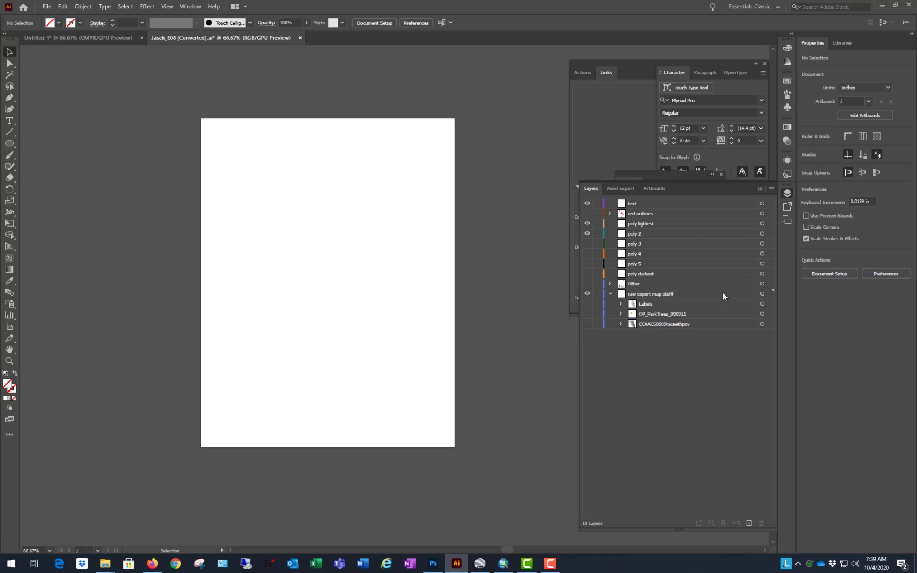
{"action": "left_click", "coordinate": [621, 324]}
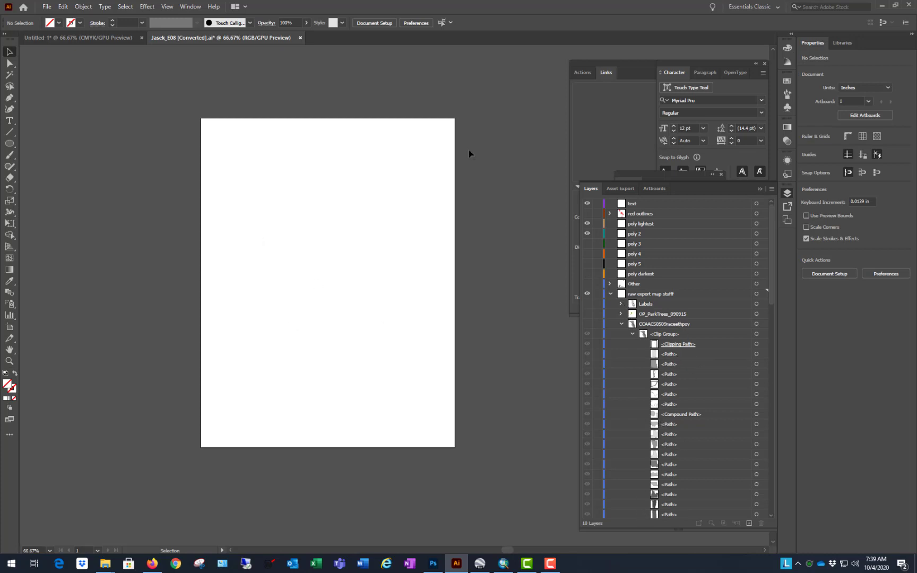
{"action": "left_click_drag", "start_coordinate": [772, 289], "coordinate": [775, 539]}
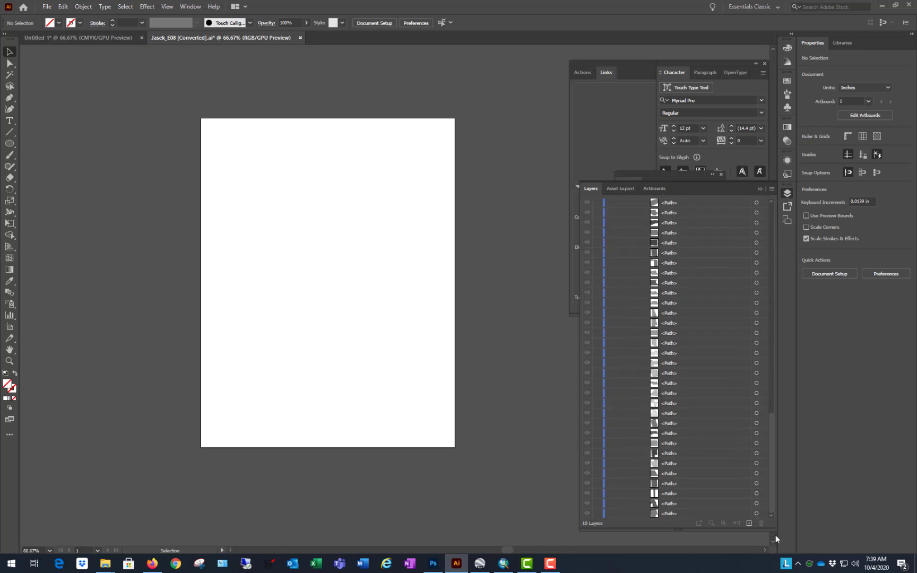
{"action": "left_click", "coordinate": [716, 513]}
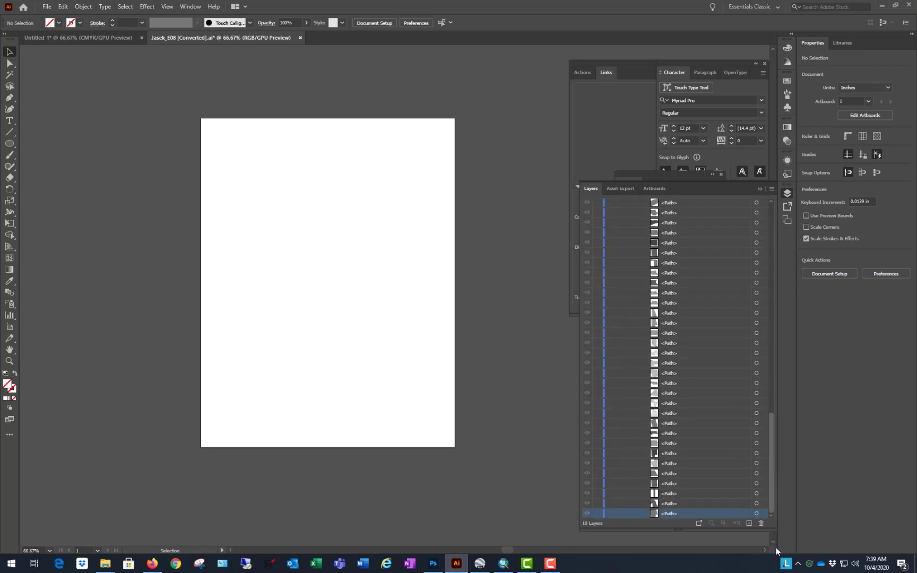
{"action": "left_click_drag", "start_coordinate": [773, 466], "coordinate": [773, 386]}
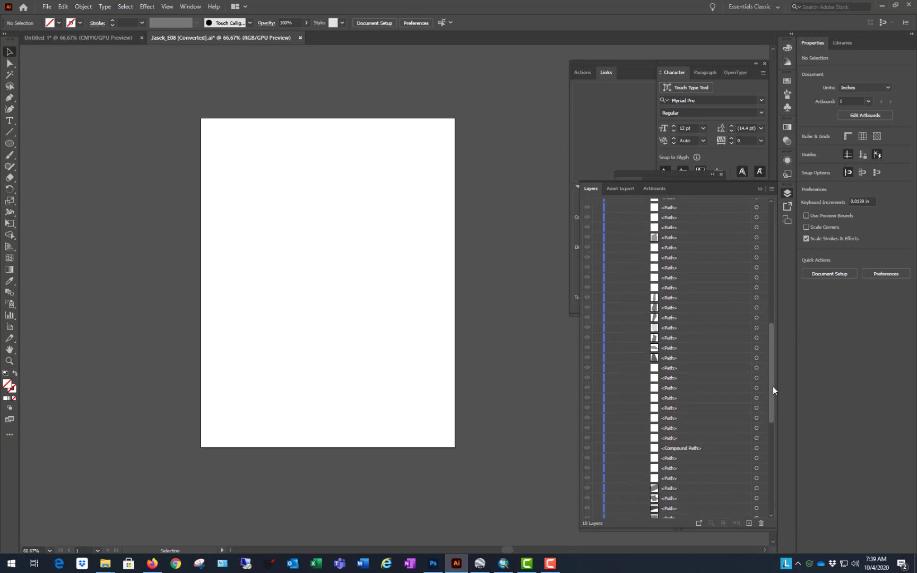
{"action": "scroll", "coordinate": [727, 417], "scroll_direction": "up", "scroll_amount": 5}
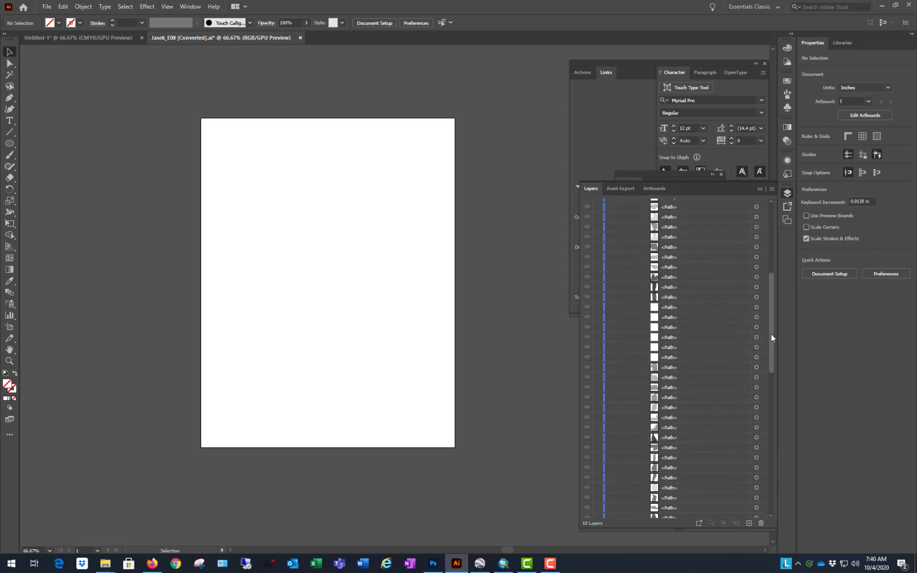
{"action": "left_click_drag", "start_coordinate": [771, 335], "coordinate": [772, 286]}
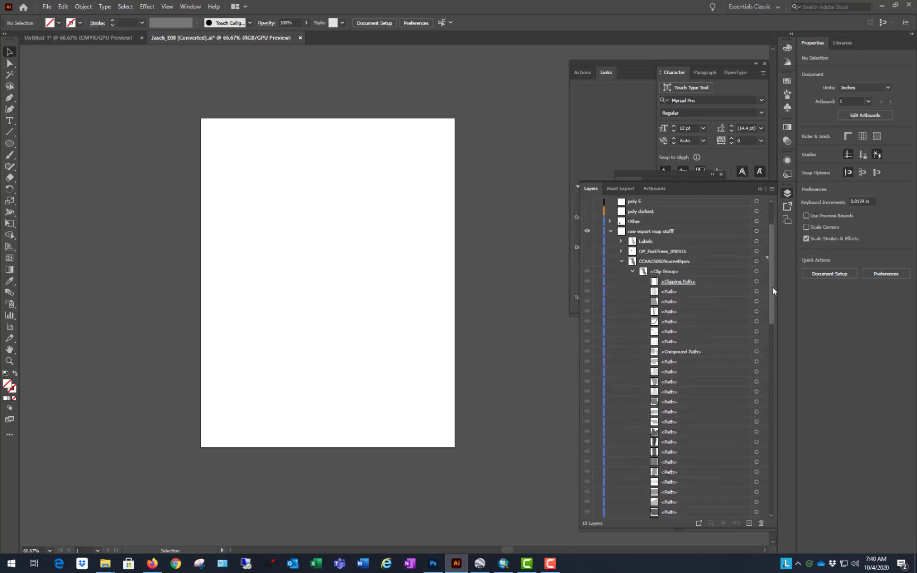
{"action": "left_click", "coordinate": [693, 291], "text": "shift"}
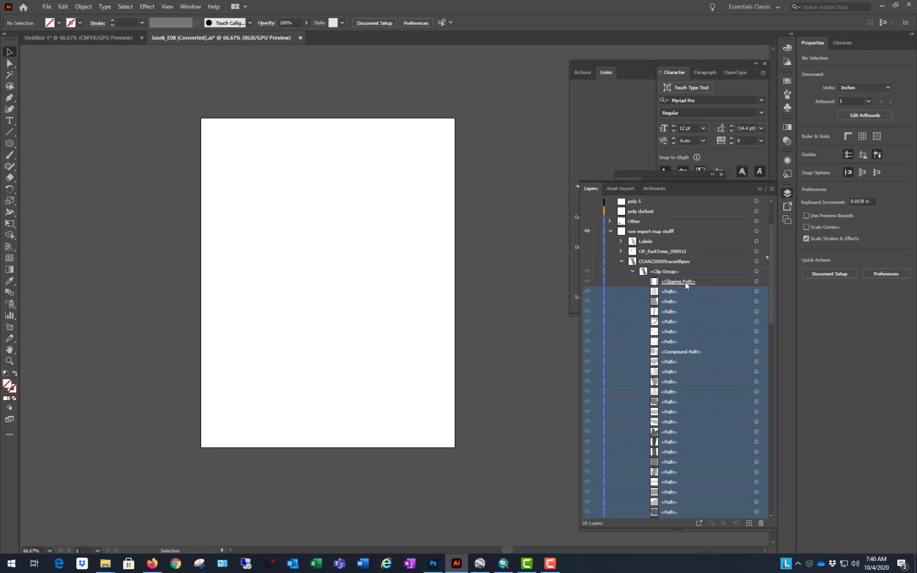
Step: Switch to the Untitled-1 document, isolate its clip group and give the ellipse clipping path a 6 pt red stroke
{"action": "left_click", "coordinate": [52, 40]}
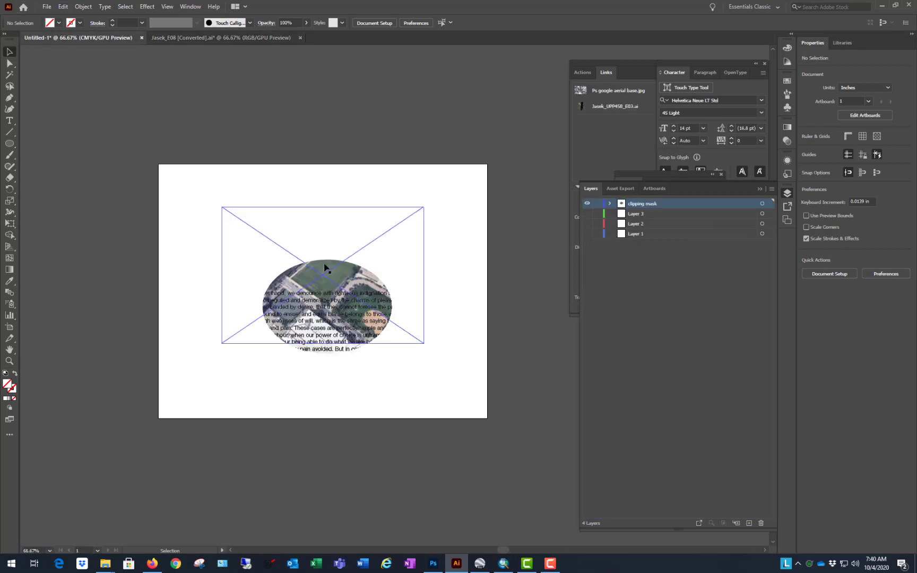
{"action": "left_click", "coordinate": [326, 268]}
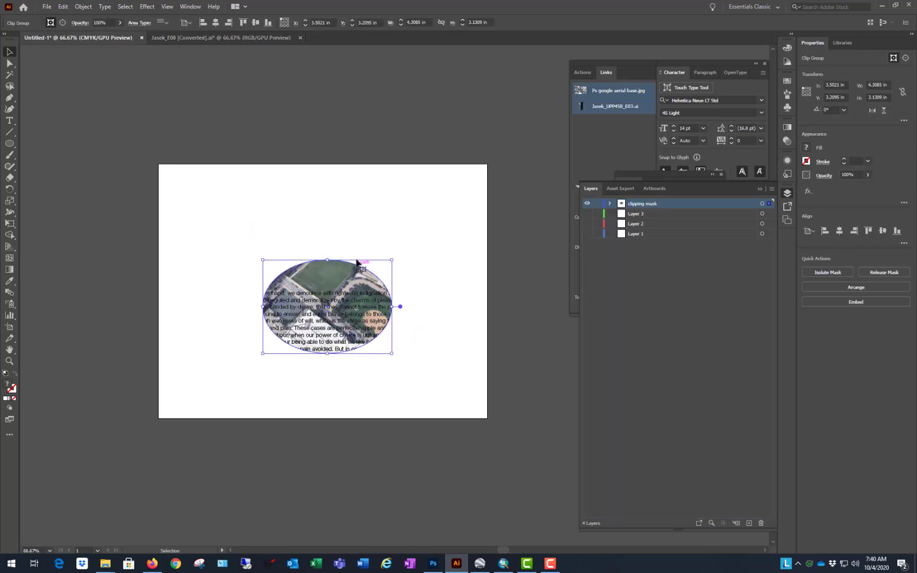
{"action": "double_click", "coordinate": [300, 265]}
{"action": "left_click", "coordinate": [293, 273]}
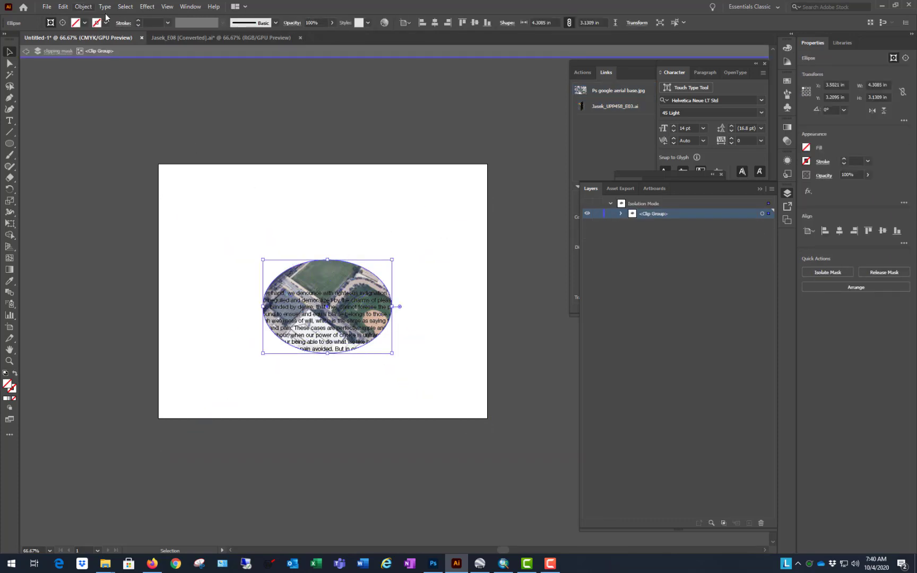
{"action": "left_click", "coordinate": [106, 23]}
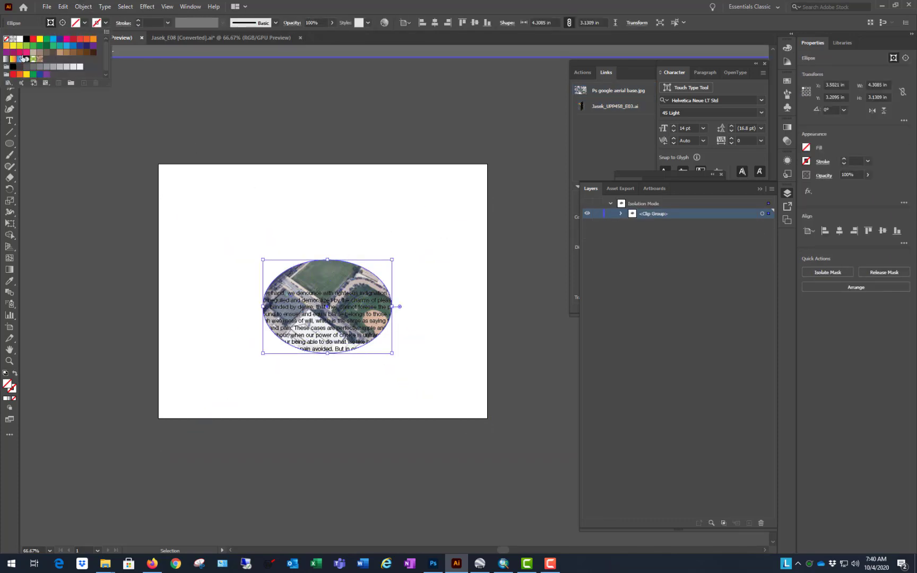
{"action": "left_click", "coordinate": [73, 39]}
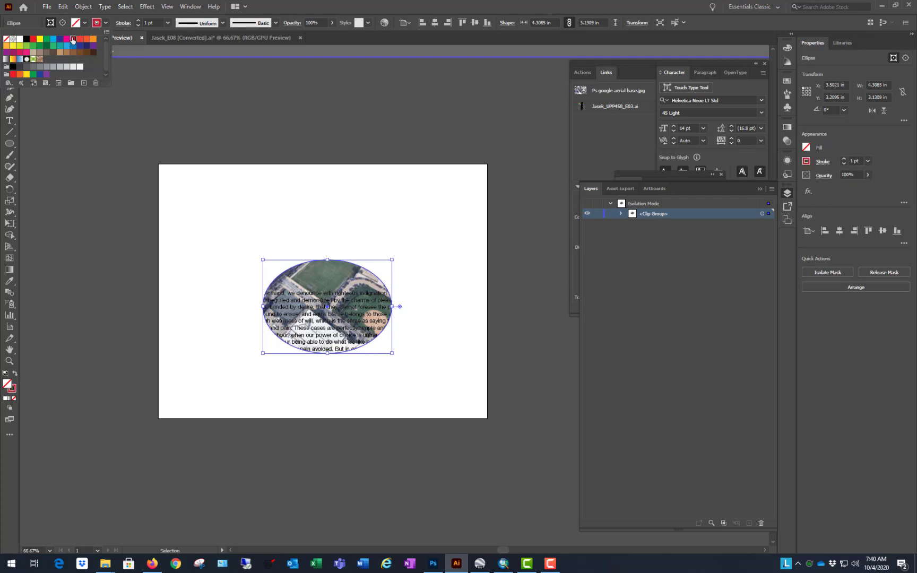
{"action": "left_click", "coordinate": [139, 21]}
{"action": "left_click", "coordinate": [139, 21]}
{"action": "left_click", "coordinate": [139, 21]}
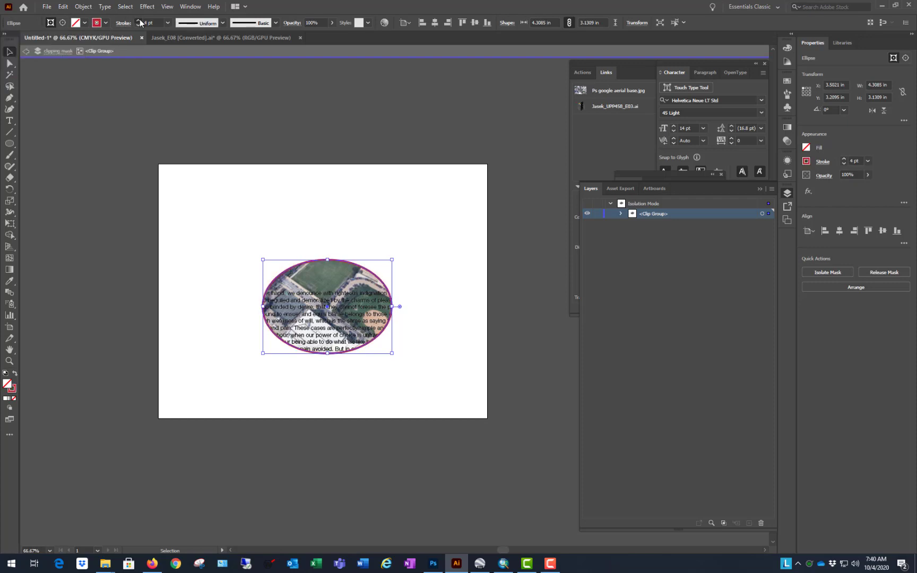
{"action": "left_click", "coordinate": [140, 21]}
{"action": "left_click", "coordinate": [139, 21]}
{"action": "double_click", "coordinate": [334, 116]}
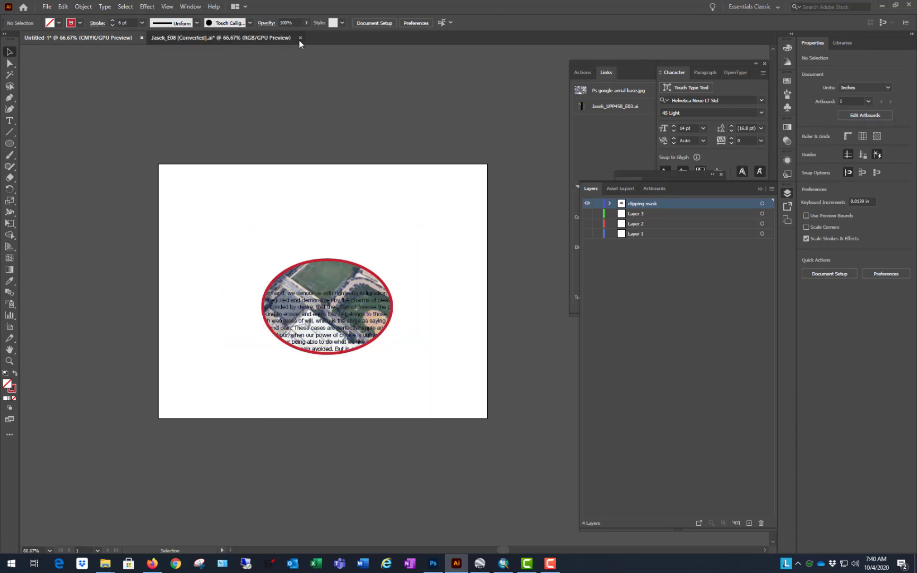
Step: Switch to the Jasek_E08 [Converted].ai document and select every path in the CCAACS0509raceethpov clip group except the clipping path
{"action": "left_click", "coordinate": [299, 41]}
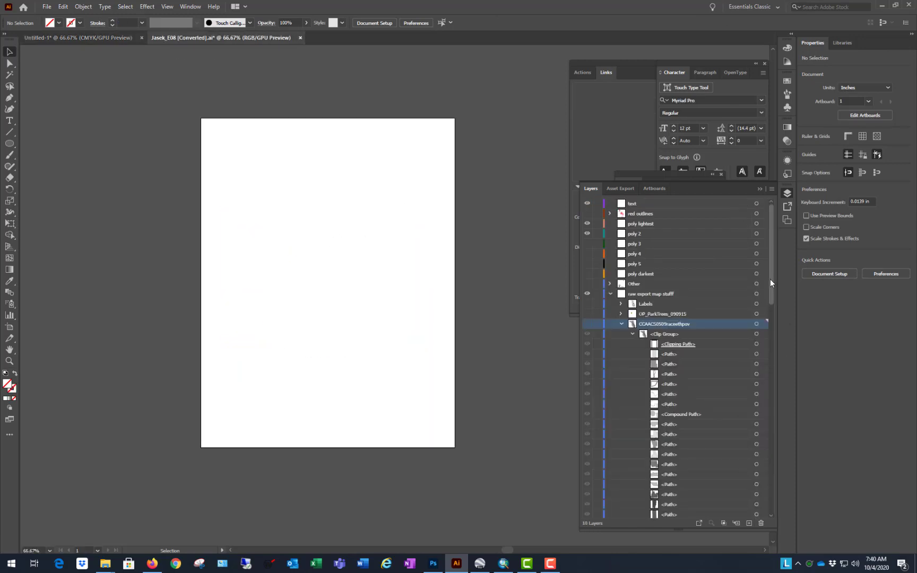
{"action": "mouse_move", "coordinate": [770, 279]}
{"action": "left_mouse_down"}
{"action": "mouse_move", "coordinate": [772, 502]}
{"action": "mouse_move", "coordinate": [794, 298]}
{"action": "mouse_move", "coordinate": [777, 297]}
{"action": "left_mouse_up"}
{"action": "left_click", "coordinate": [671, 514]}
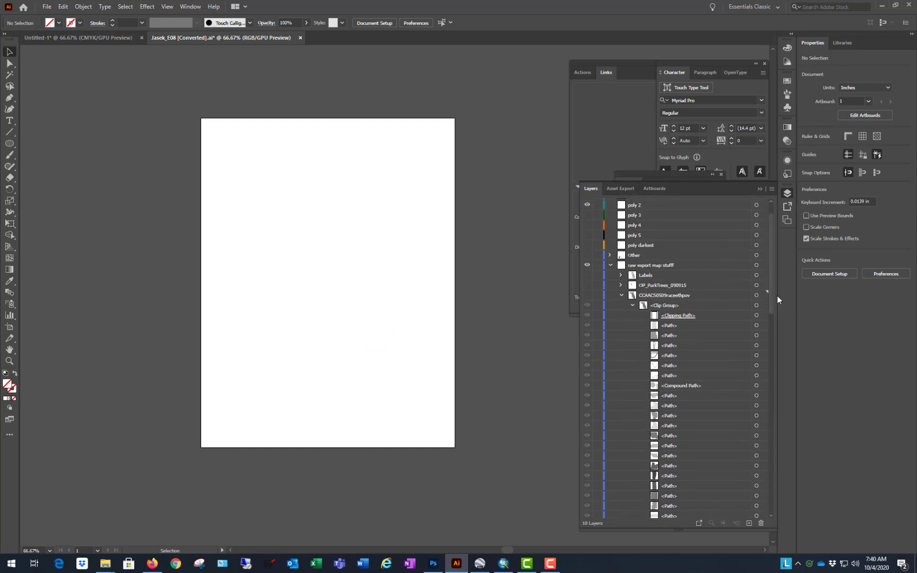
{"action": "left_click", "coordinate": [697, 325], "text": "shift"}
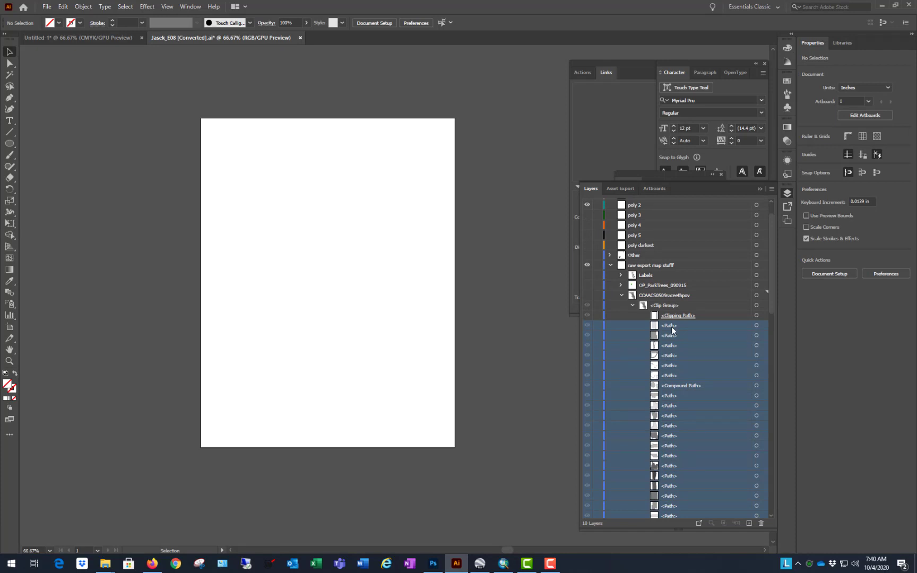
Step: Try to move the selected clip group paths into the hidden poly darkest layer
{"action": "left_click_drag", "start_coordinate": [680, 320], "coordinate": [667, 264]}
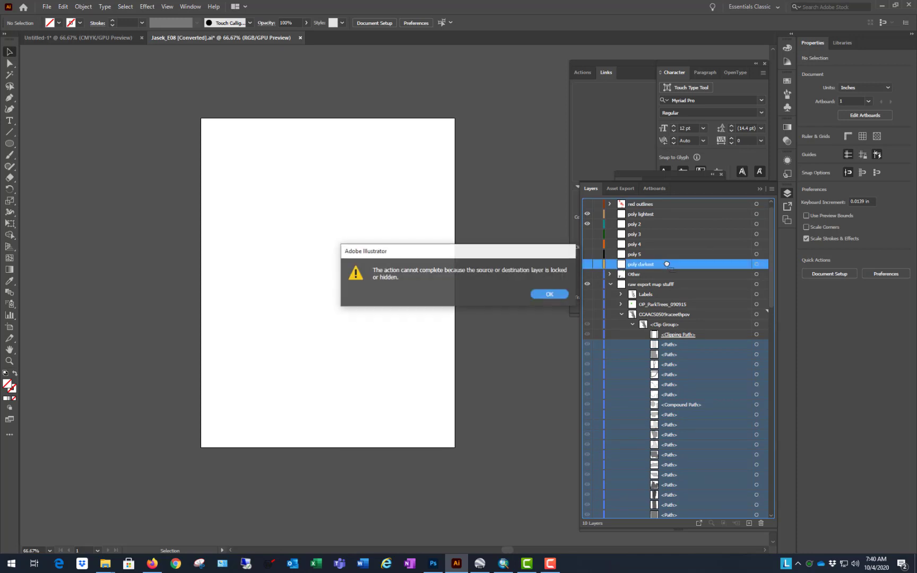
{"action": "left_click", "coordinate": [563, 294]}
{"action": "scroll", "coordinate": [645, 272], "scroll_direction": "up", "scroll_amount": 1}
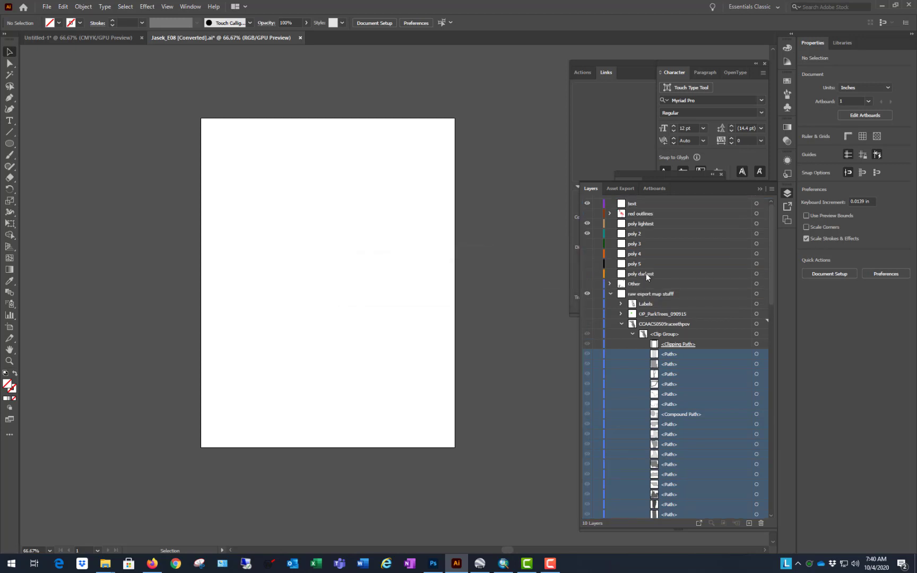
{"action": "left_click", "coordinate": [598, 205]}
{"action": "scroll", "coordinate": [627, 407], "scroll_direction": "down", "scroll_amount": 10}
{"action": "scroll", "coordinate": [637, 339], "scroll_direction": "up", "scroll_amount": 10}
{"action": "left_click_drag", "start_coordinate": [684, 355], "coordinate": [665, 275]}
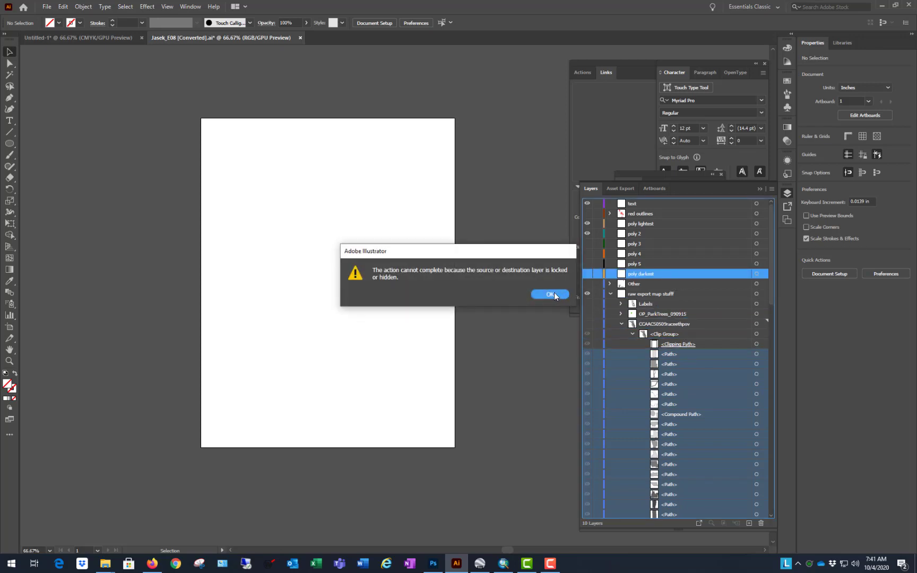
{"action": "left_click", "coordinate": [551, 294]}
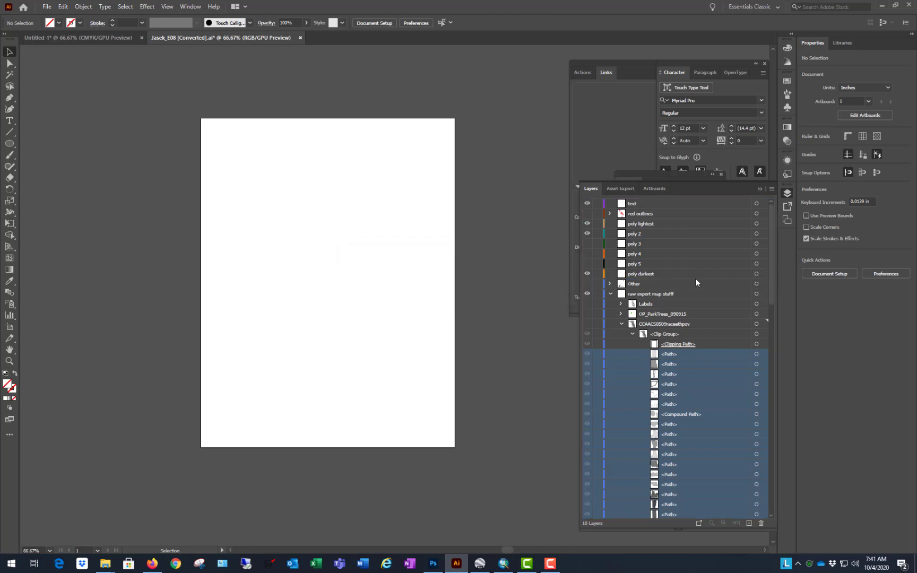
Step: With poly darkest visible, show the CCAACS0509raceethpov sublayer and move its selected paths into the poly darkest layer
{"action": "left_click_drag", "start_coordinate": [686, 353], "coordinate": [677, 274]}
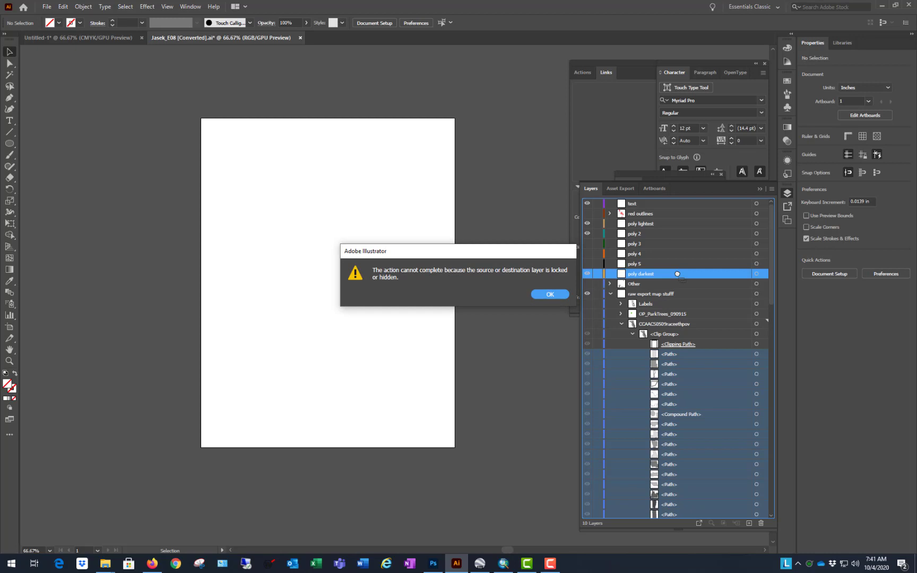
{"action": "left_click", "coordinate": [550, 294]}
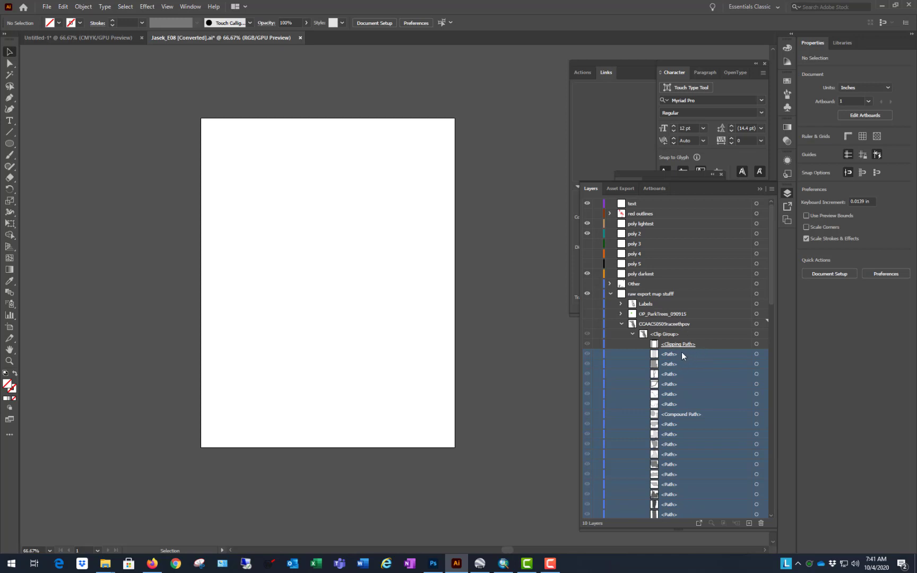
{"action": "left_click_drag", "start_coordinate": [680, 352], "coordinate": [699, 328]}
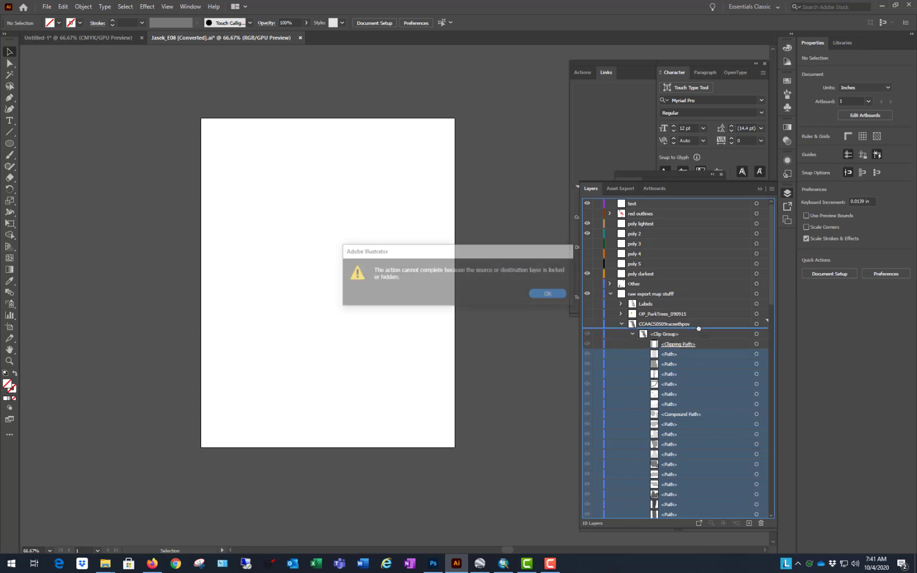
{"action": "left_click", "coordinate": [550, 294]}
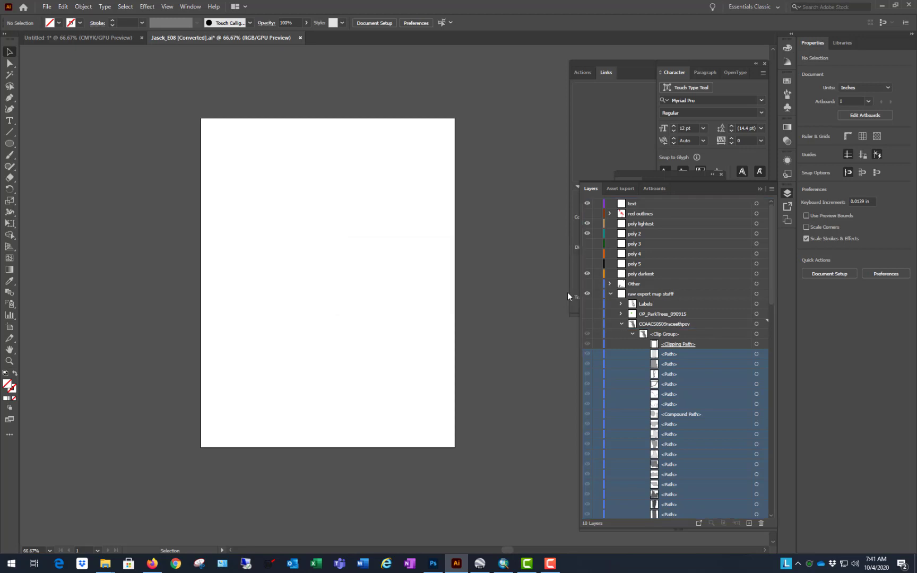
{"action": "left_click", "coordinate": [588, 326]}
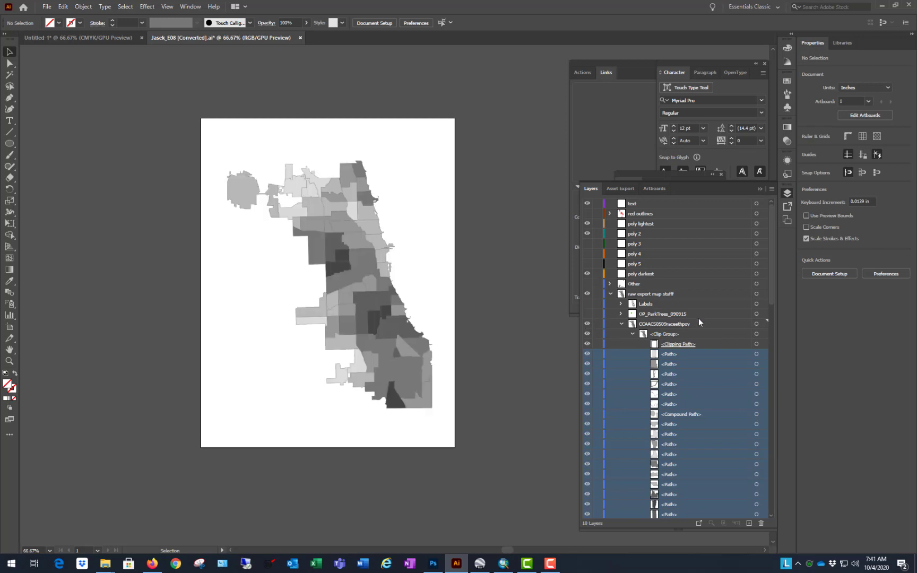
{"action": "left_click_drag", "start_coordinate": [688, 354], "coordinate": [685, 273]}
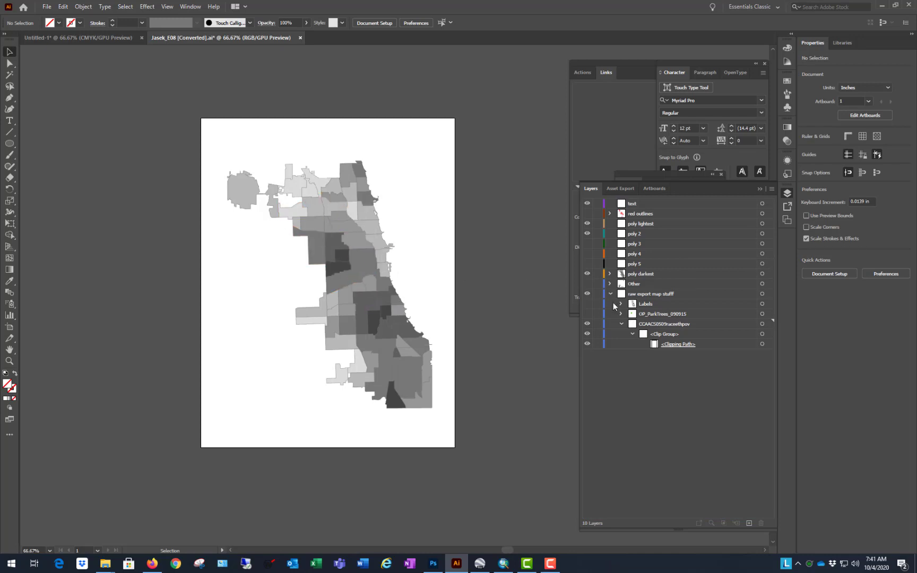
Step: Check where the polygons sit by toggling the visibility of poly darkest and CCAACS0509raceethpov, leaving poly darkest hidden
{"action": "left_click", "coordinate": [587, 274]}
{"action": "left_click", "coordinate": [587, 275]}
{"action": "left_click", "coordinate": [586, 324]}
{"action": "left_click", "coordinate": [587, 324]}
{"action": "left_click", "coordinate": [587, 274]}
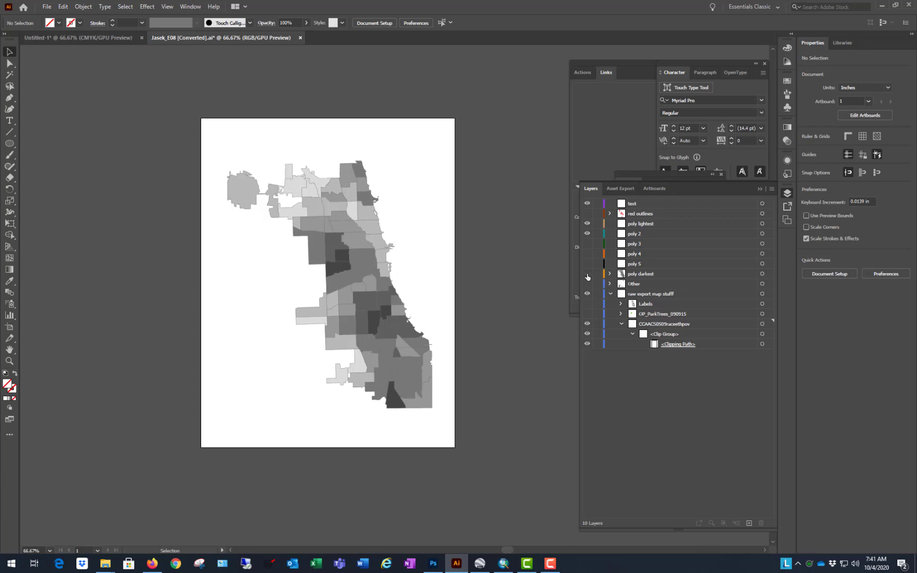
{"action": "left_click", "coordinate": [588, 325]}
{"action": "left_click", "coordinate": [587, 324]}
{"action": "left_click", "coordinate": [587, 325]}
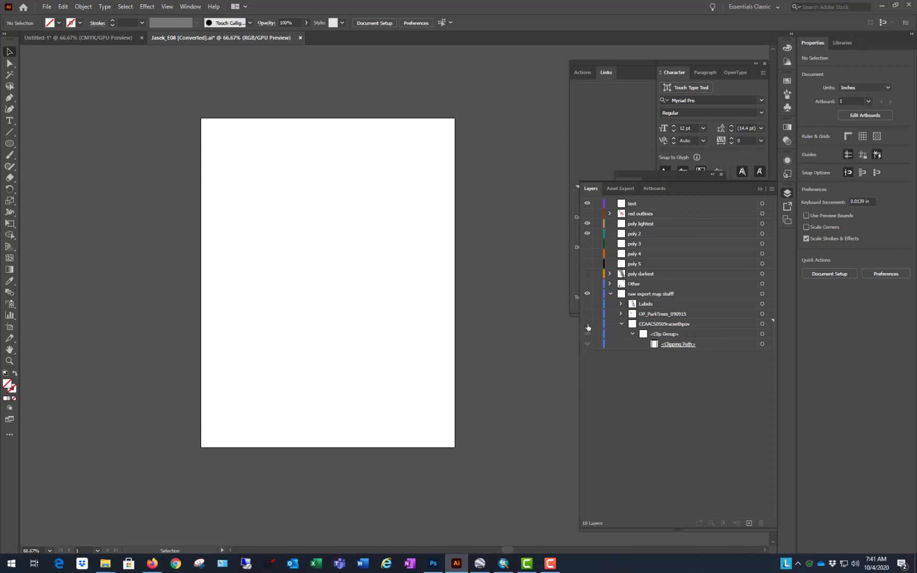
{"action": "left_click", "coordinate": [587, 325]}
Step: Delete the CCAACS0509raceethpov sublayer together with its leftover clipping path
{"action": "left_click", "coordinate": [724, 324]}
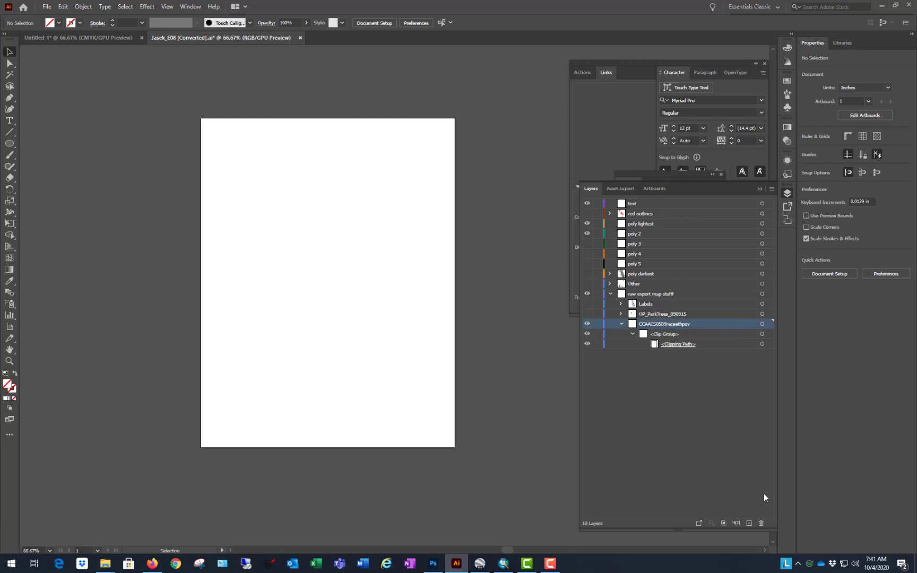
{"action": "left_click", "coordinate": [761, 523]}
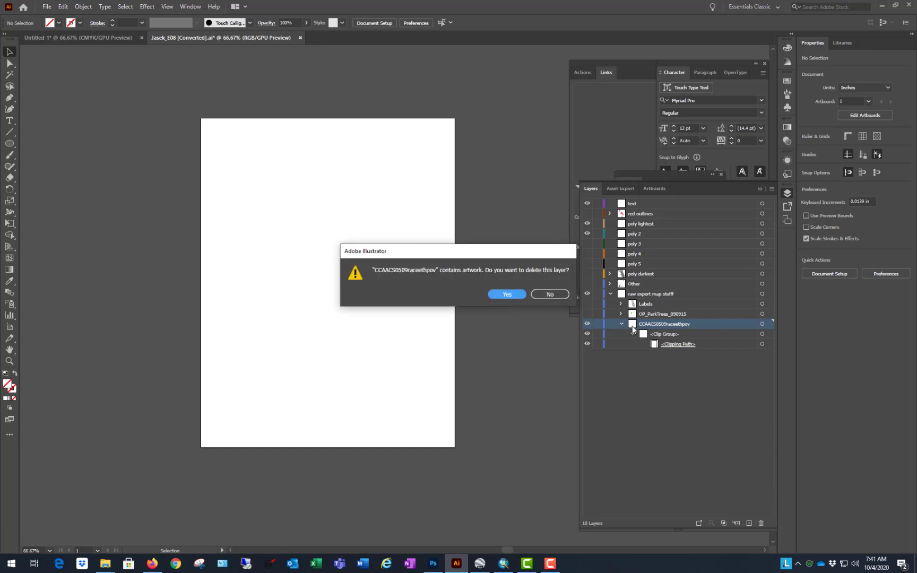
{"action": "left_click", "coordinate": [504, 294]}
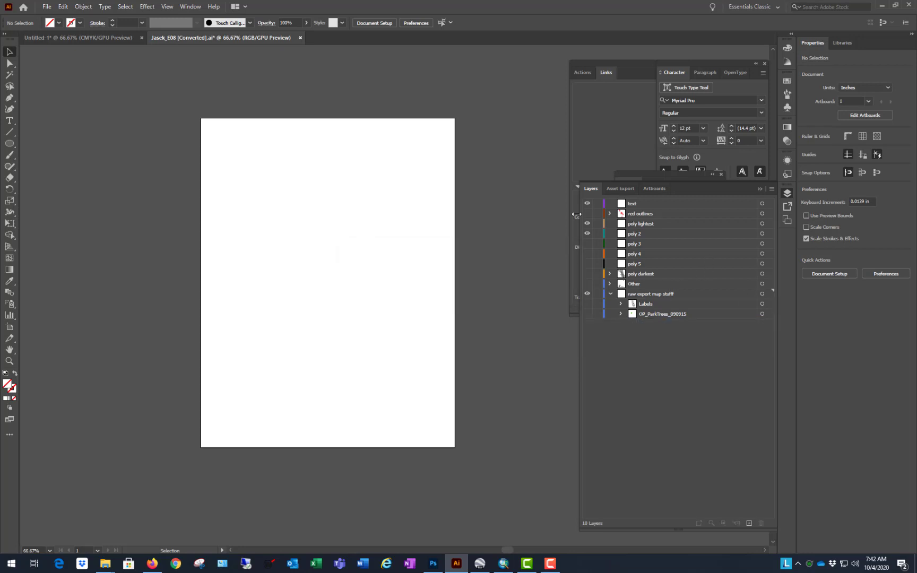
Step: Make all layers and sublayers visible, switching text through poly darkest off and back on to compare the artwork
{"action": "left_click_drag", "start_coordinate": [587, 213], "coordinate": [587, 314]}
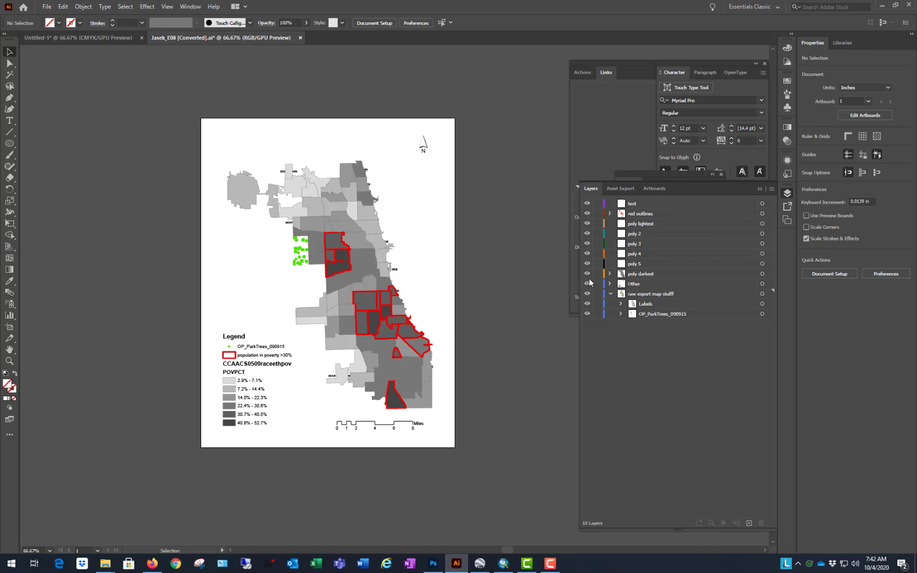
{"action": "left_click_drag", "start_coordinate": [587, 274], "coordinate": [587, 160]}
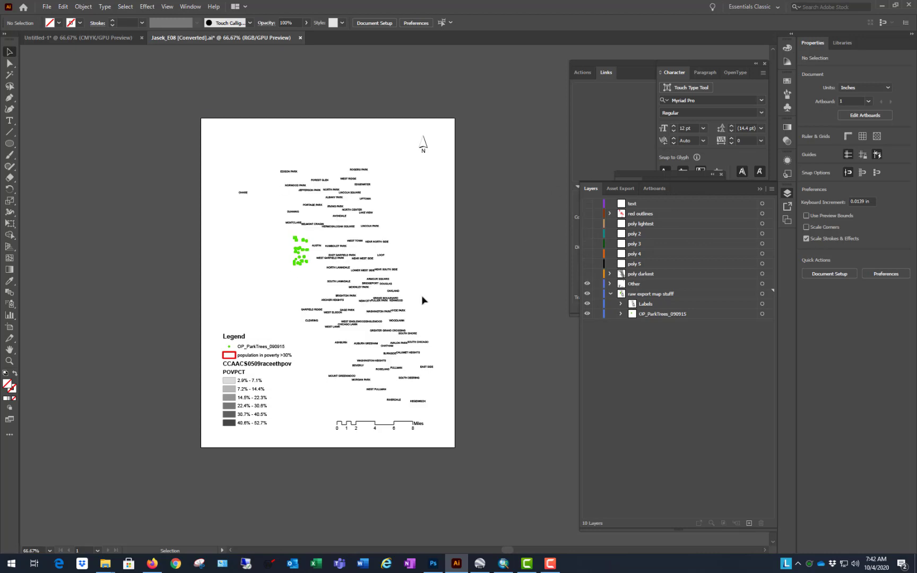
{"action": "left_click_drag", "start_coordinate": [588, 275], "coordinate": [588, 175]}
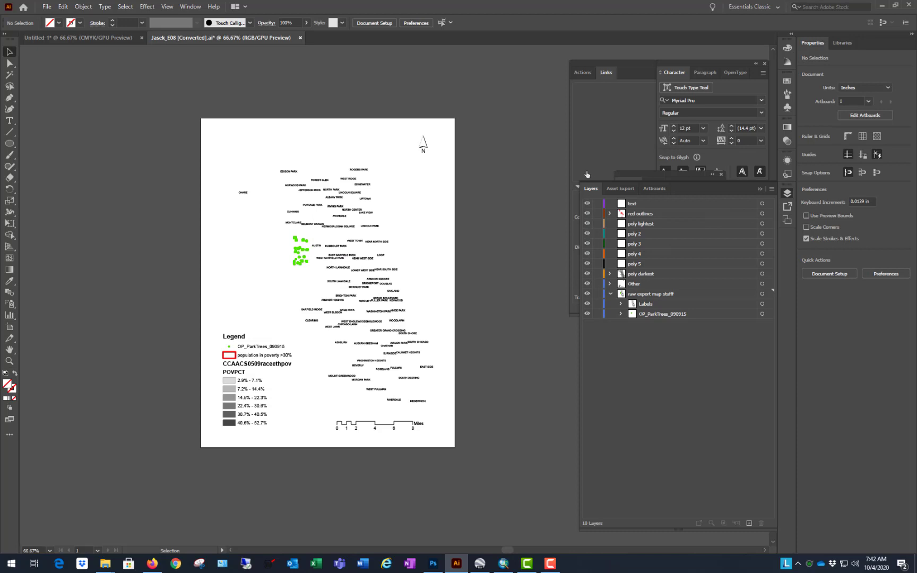
Step: Hide the Other and raw export map stuff layers, and collapse the raw export layer
{"action": "left_click", "coordinate": [587, 284]}
{"action": "left_click", "coordinate": [587, 294]}
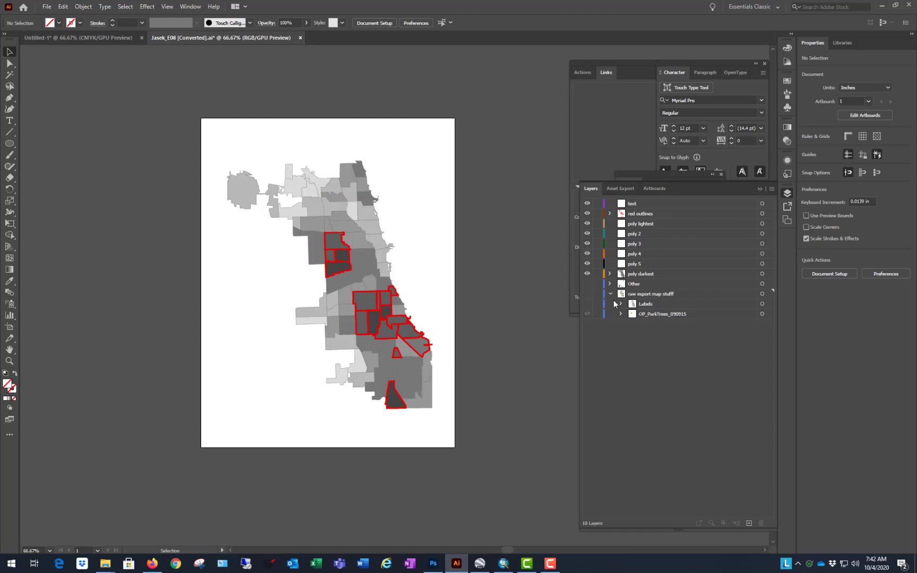
{"action": "left_click", "coordinate": [610, 293]}
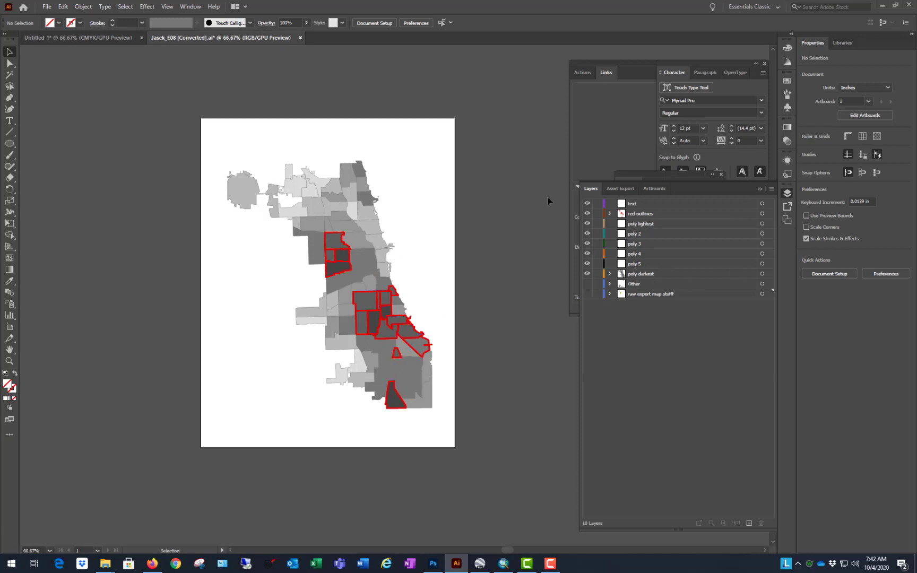
Step: Hide the red outlines layer and check which layer holds the dark polygon in the map's west-central area
{"action": "left_click", "coordinate": [587, 213]}
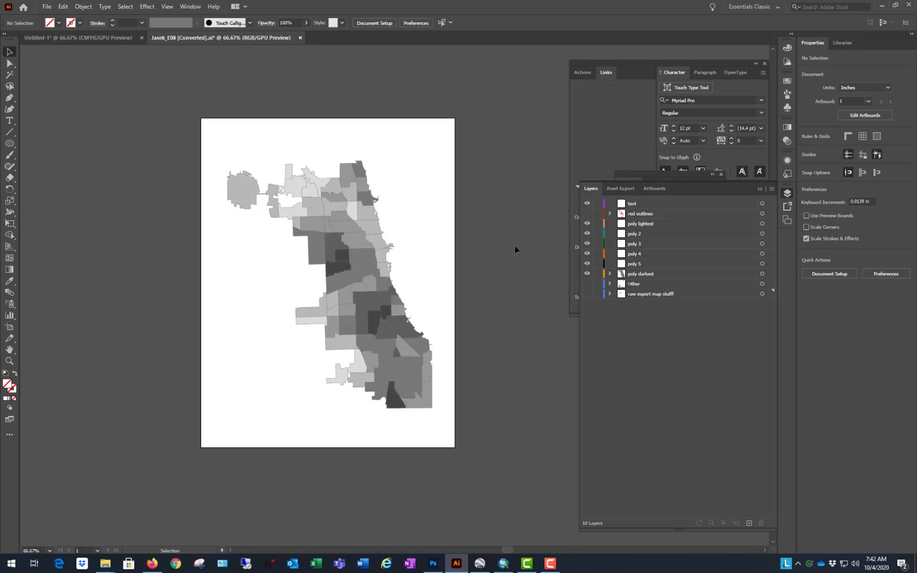
{"action": "left_click", "coordinate": [339, 269]}
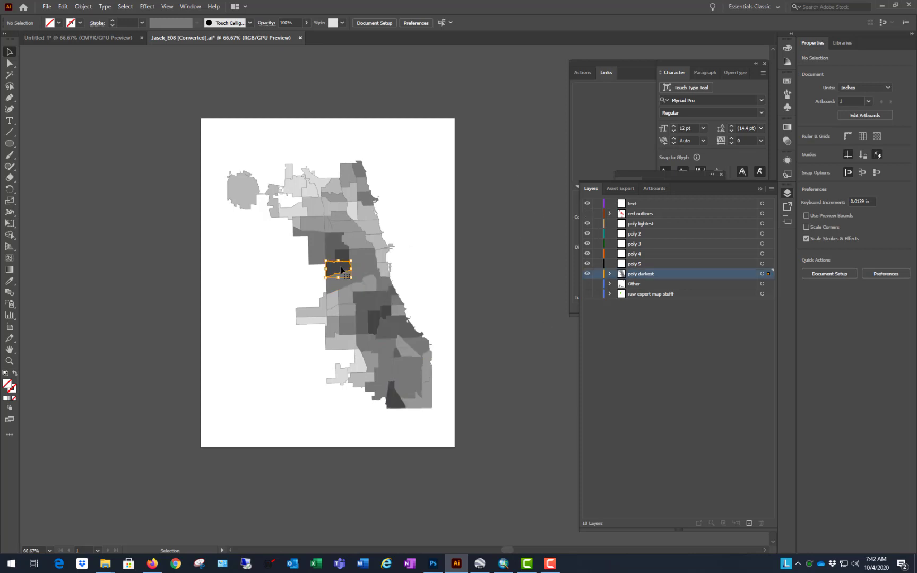
{"action": "left_click", "coordinate": [520, 242]}
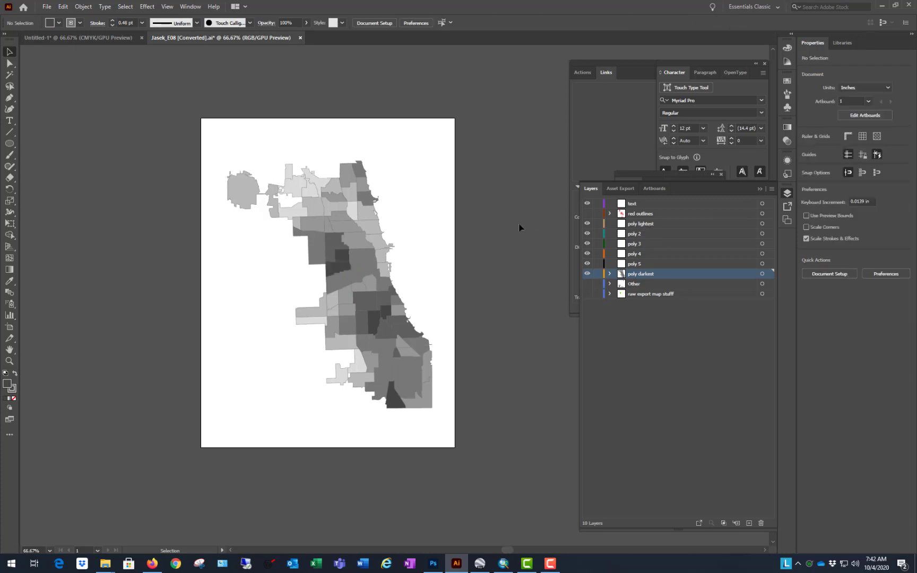
Step: Select all polygons sharing the lightest gray fill colour and move them from poly darkest to the poly lightest layer
{"action": "left_click", "coordinate": [297, 190]}
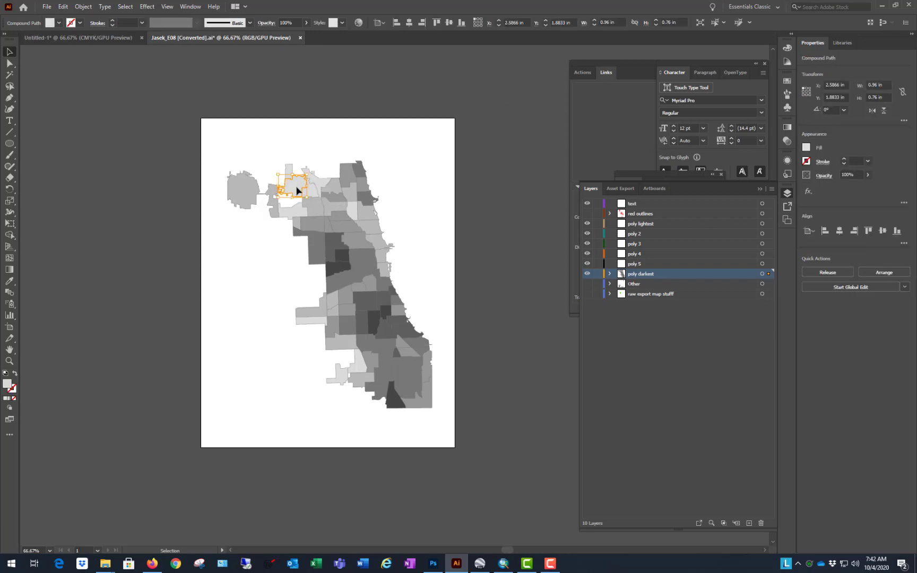
{"action": "left_click", "coordinate": [354, 214]}
{"action": "left_click", "coordinate": [295, 189]}
{"action": "left_click", "coordinate": [126, 7]}
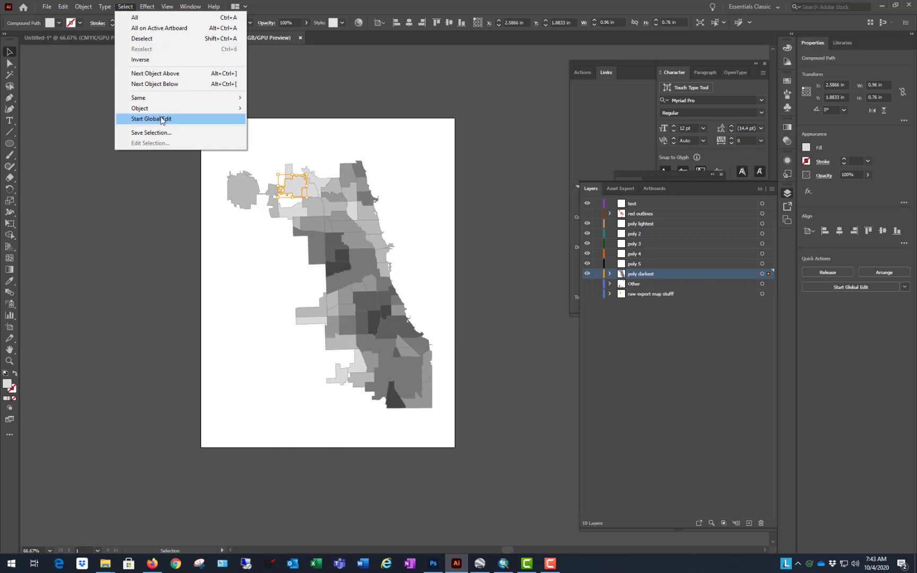
{"action": "mouse_move", "coordinate": [173, 99]}
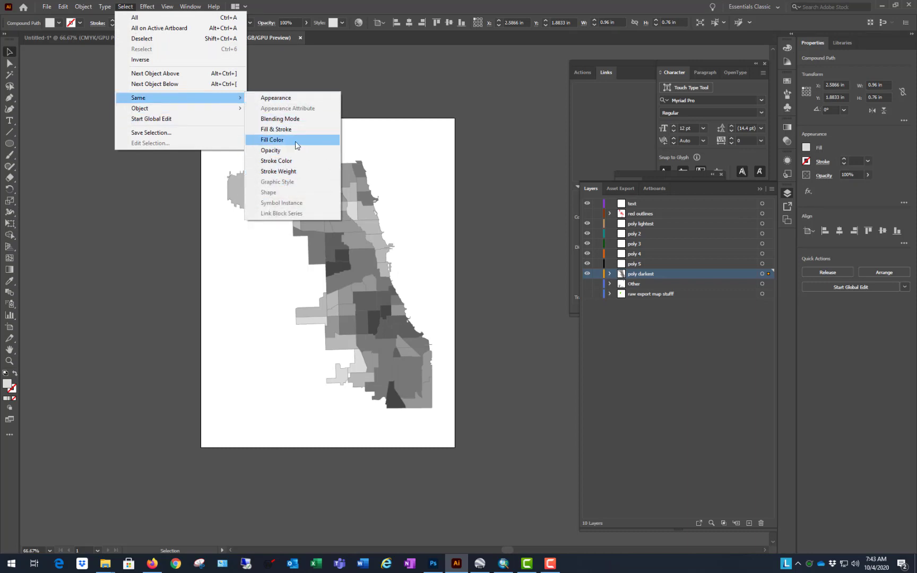
{"action": "left_click", "coordinate": [276, 139]}
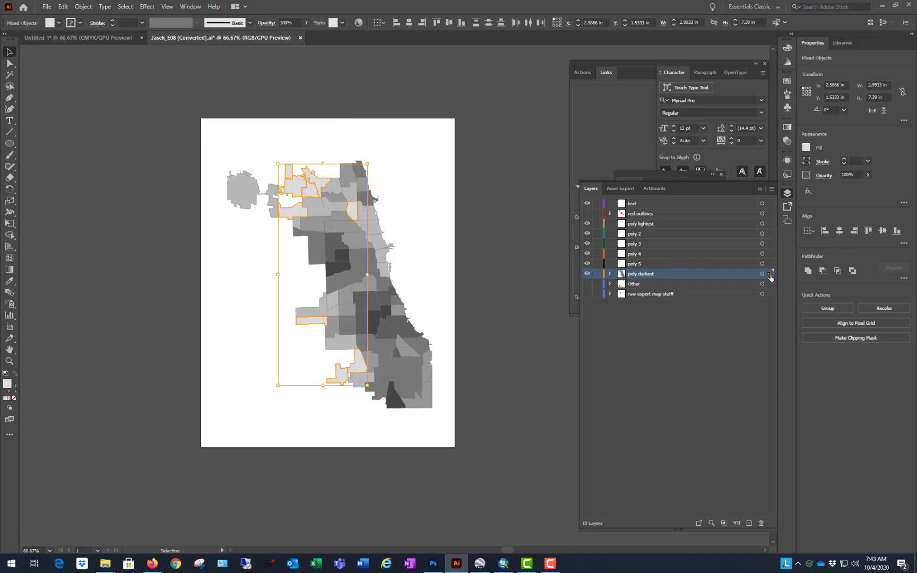
{"action": "left_click_drag", "start_coordinate": [770, 272], "coordinate": [770, 223]}
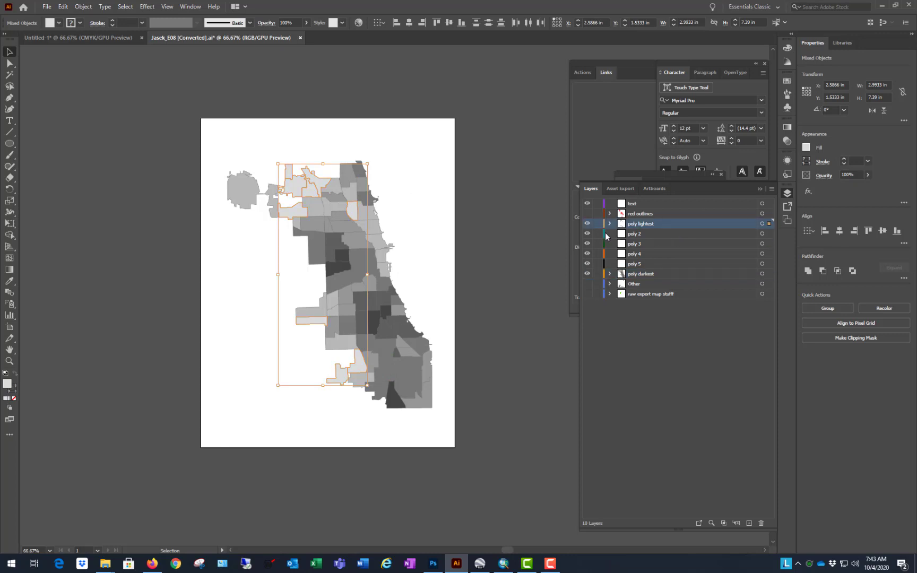
Step: Toggle the poly lightest layer's visibility to check its contents, leaving the layer hidden
{"action": "left_click", "coordinate": [588, 225]}
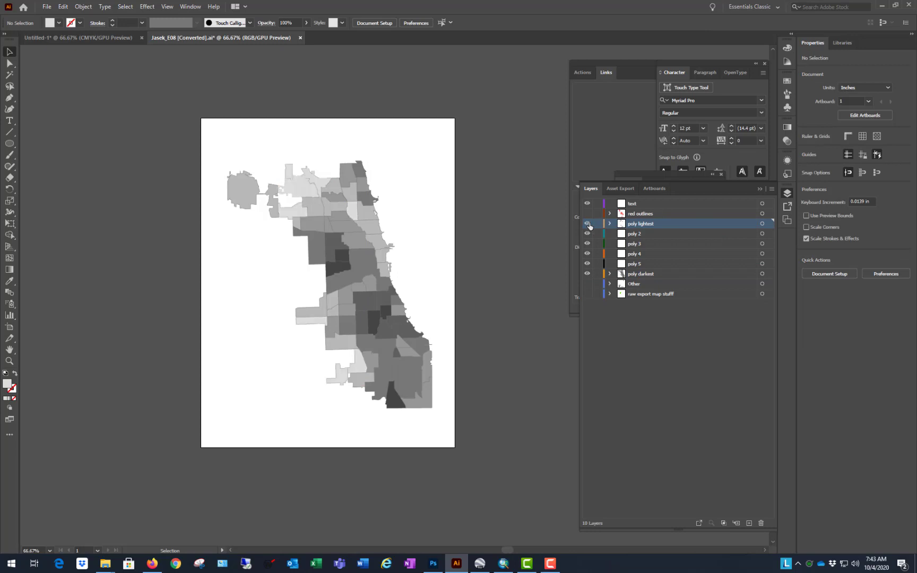
{"action": "left_click", "coordinate": [588, 225]}
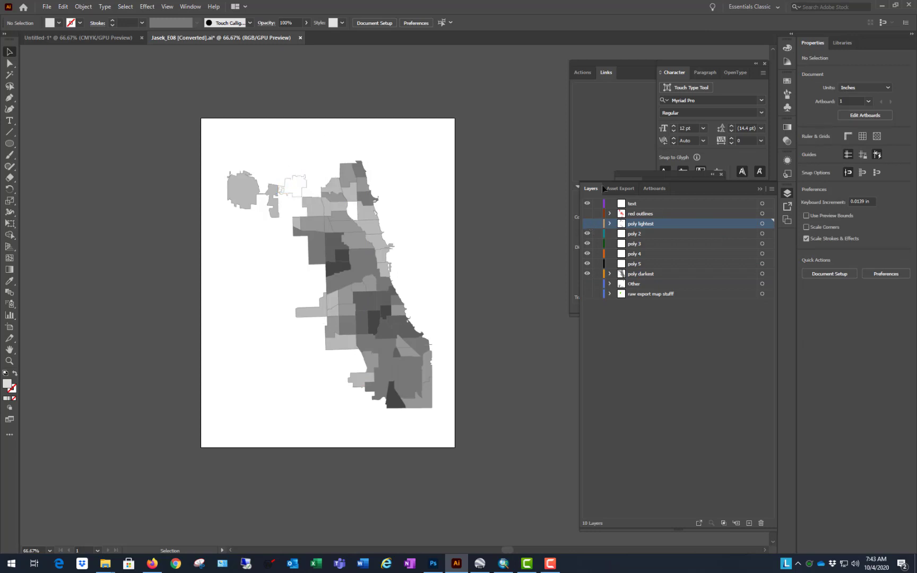
{"action": "left_click", "coordinate": [587, 225]}
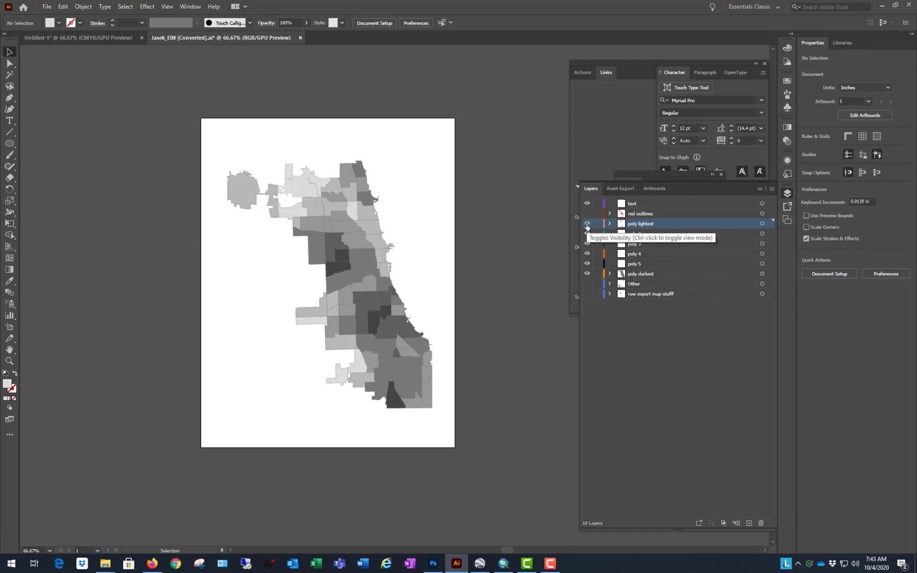
{"action": "left_click", "coordinate": [587, 225]}
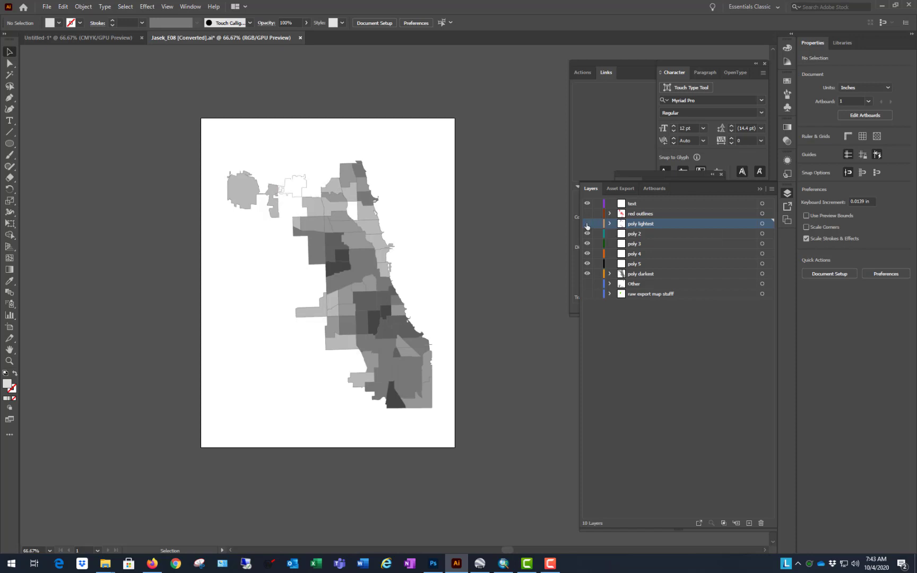
{"action": "left_click", "coordinate": [587, 224]}
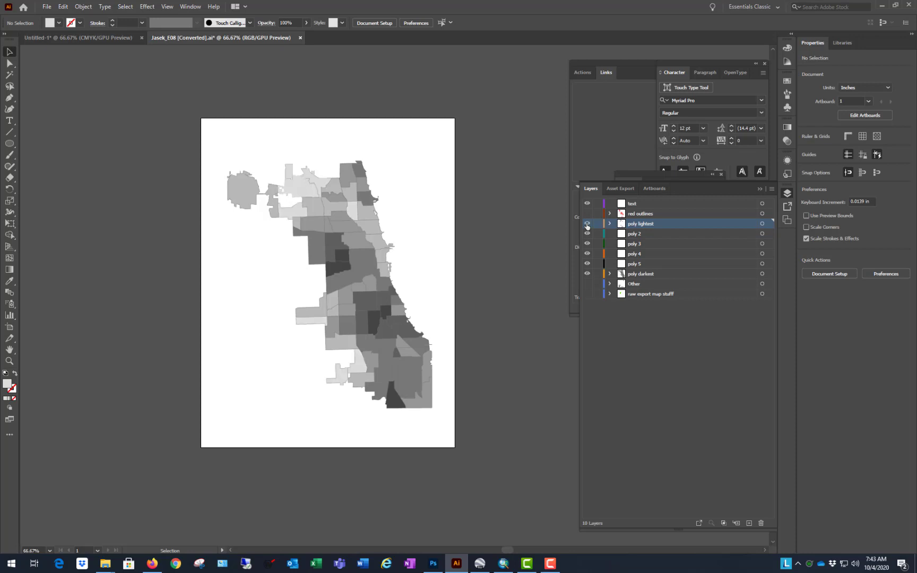
{"action": "left_click", "coordinate": [587, 225]}
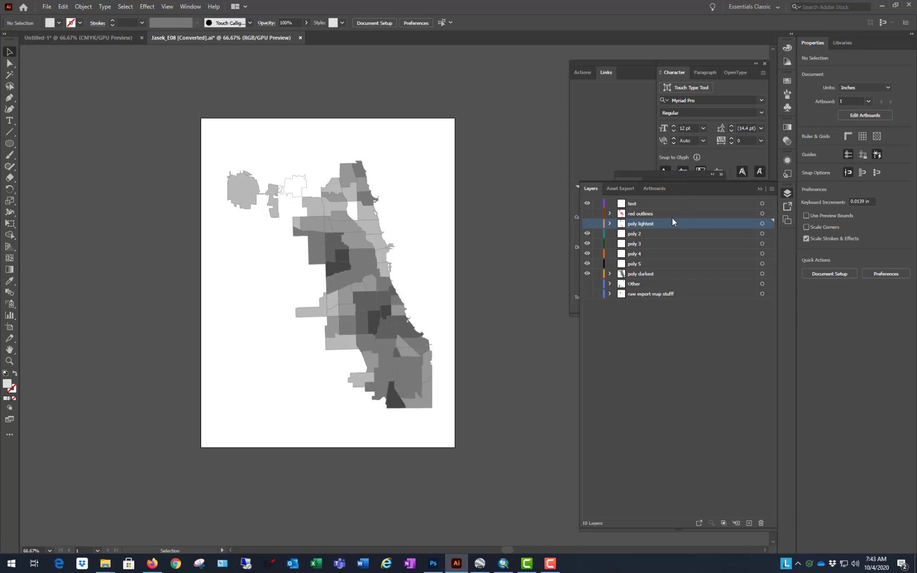
Step: Move all polygons with the second-lightest gray fill from poly darkest to the poly 2 layer, and hide that layer
{"action": "left_click", "coordinate": [316, 211]}
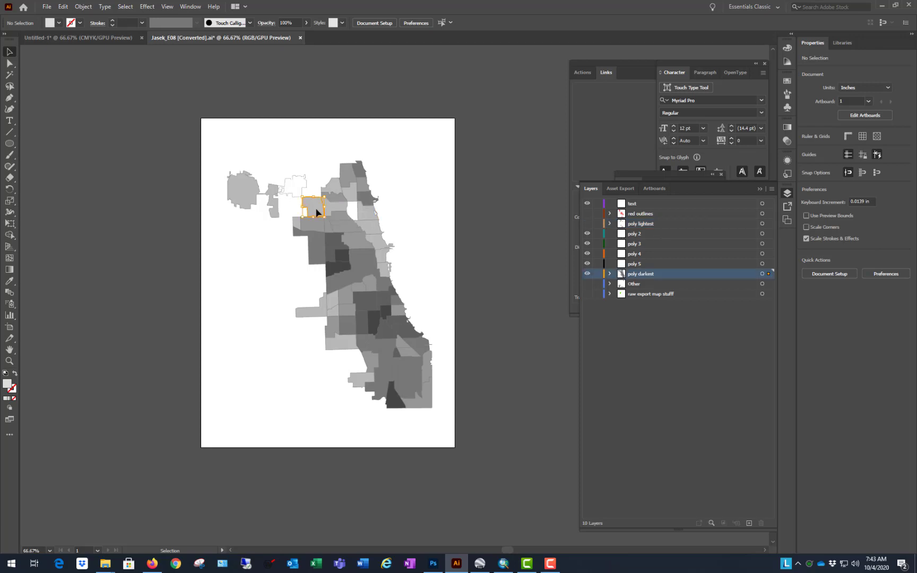
{"action": "left_click", "coordinate": [125, 7]}
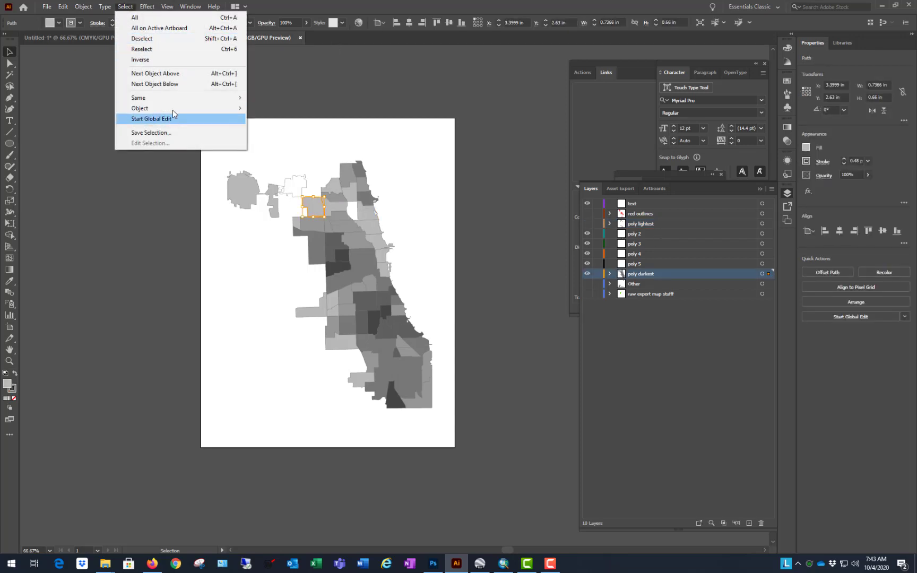
{"action": "mouse_move", "coordinate": [178, 98]}
{"action": "left_click", "coordinate": [281, 142]}
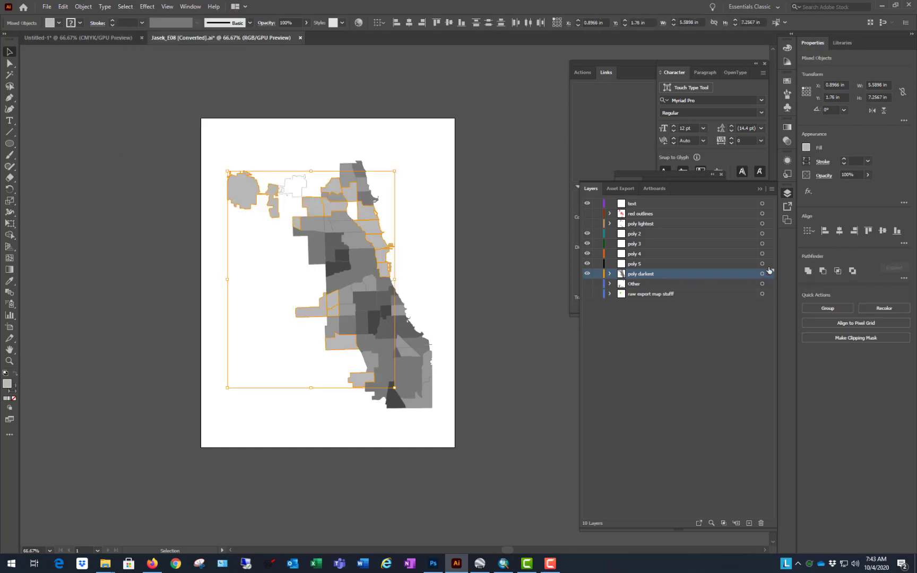
{"action": "left_click_drag", "start_coordinate": [770, 271], "coordinate": [769, 233]}
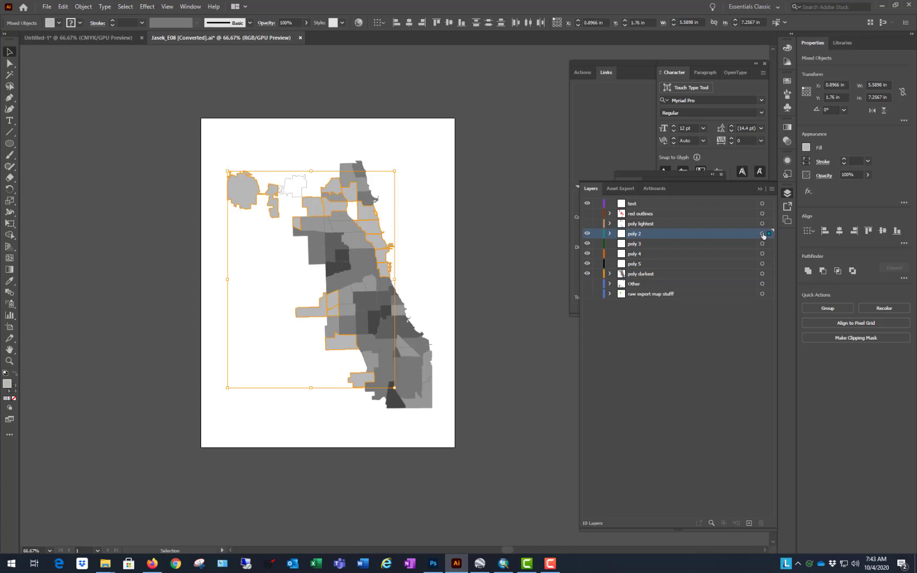
{"action": "left_click", "coordinate": [587, 237]}
{"action": "left_click", "coordinate": [587, 237]}
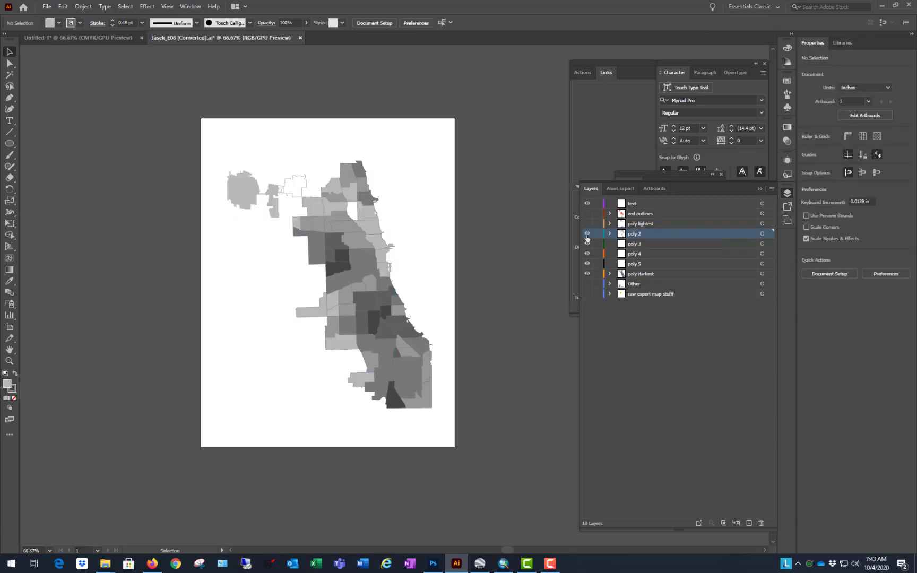
{"action": "left_click", "coordinate": [587, 237]}
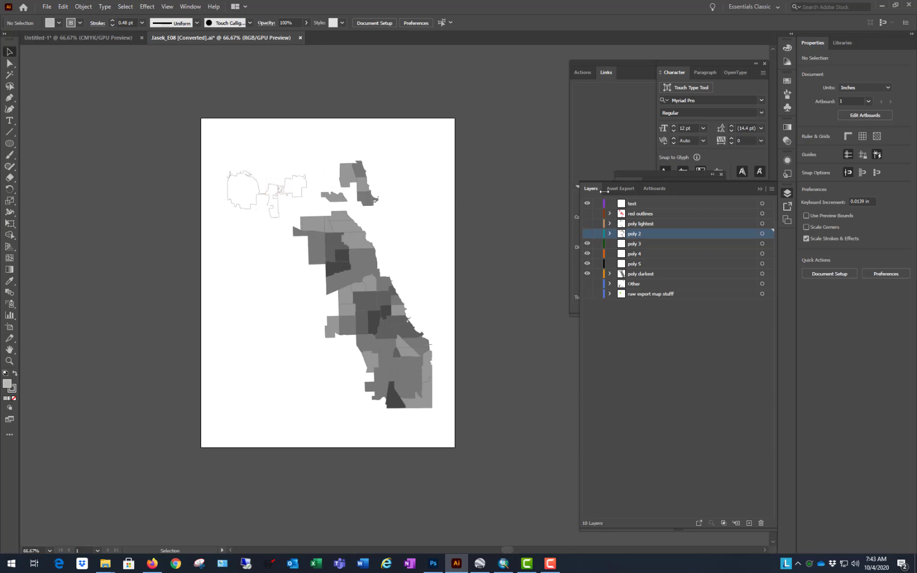
Step: Move all polygons with the lightest remaining gray fill from poly darkest to the poly 3 layer, and hide poly 3
{"action": "left_click", "coordinate": [342, 229]}
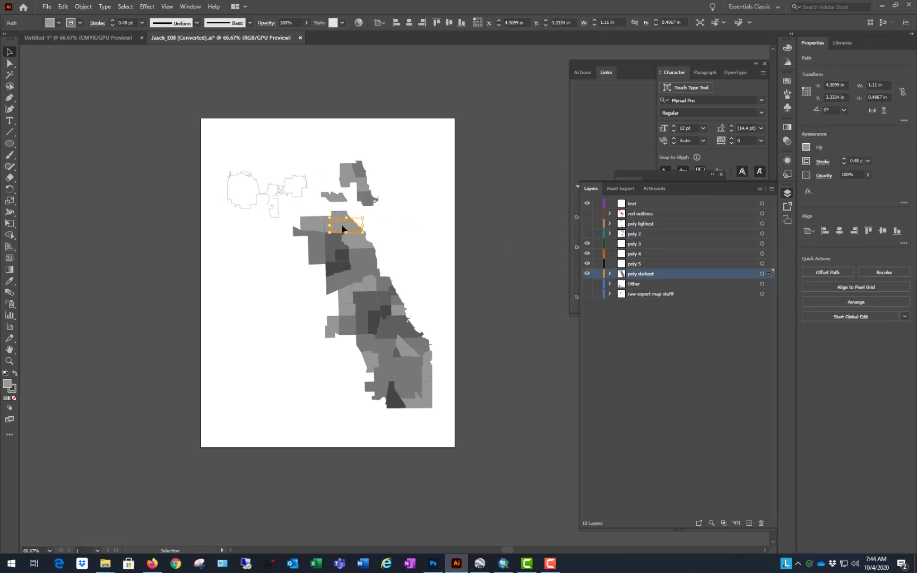
{"action": "left_click", "coordinate": [124, 7]}
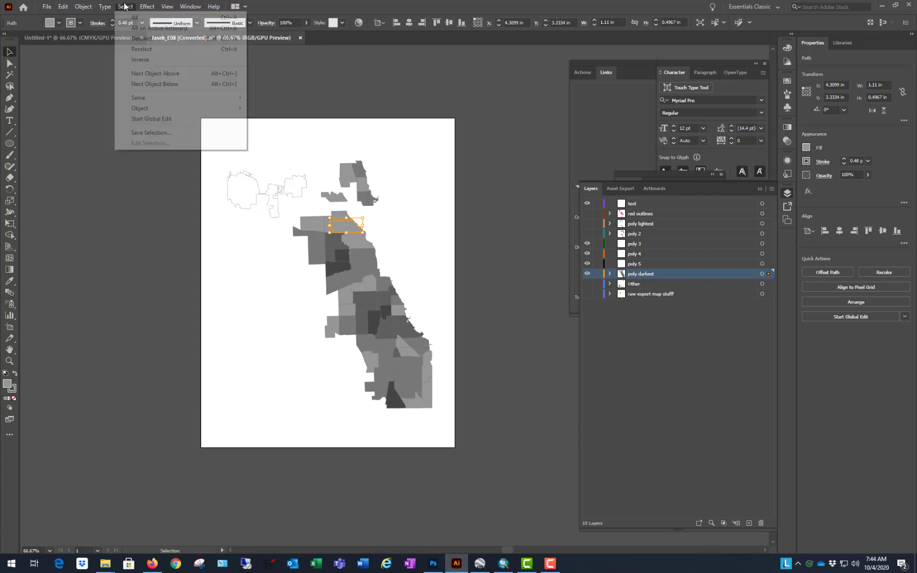
{"action": "mouse_move", "coordinate": [170, 98]}
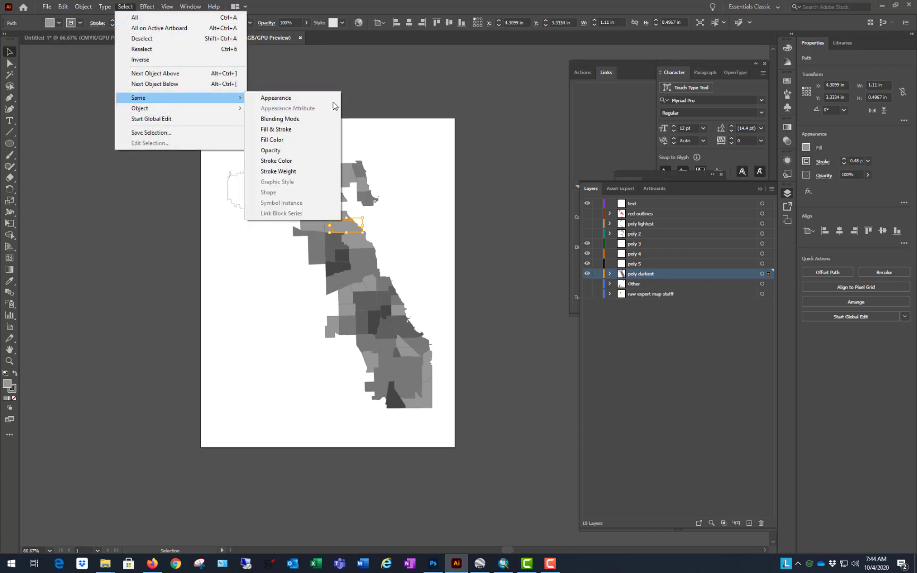
{"action": "left_click", "coordinate": [295, 140]}
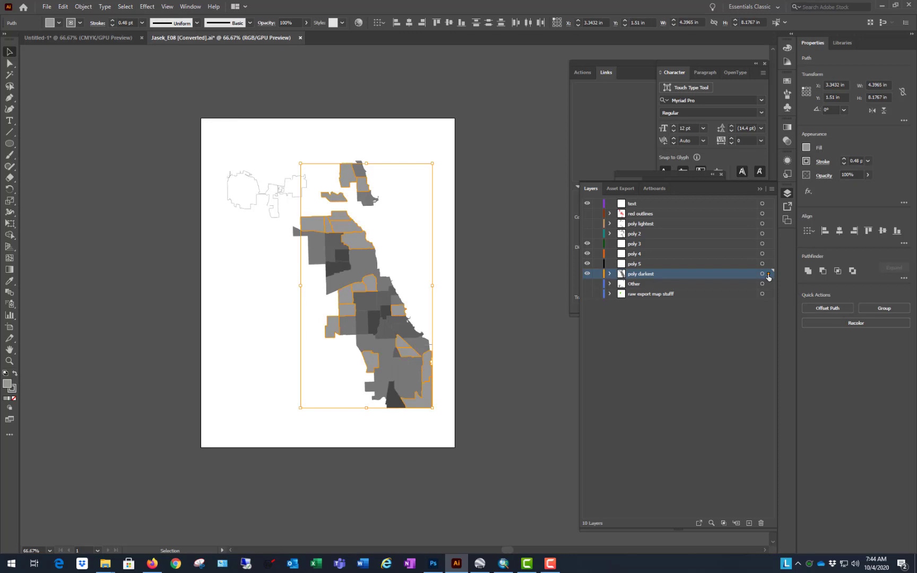
{"action": "left_click_drag", "start_coordinate": [768, 277], "coordinate": [770, 244]}
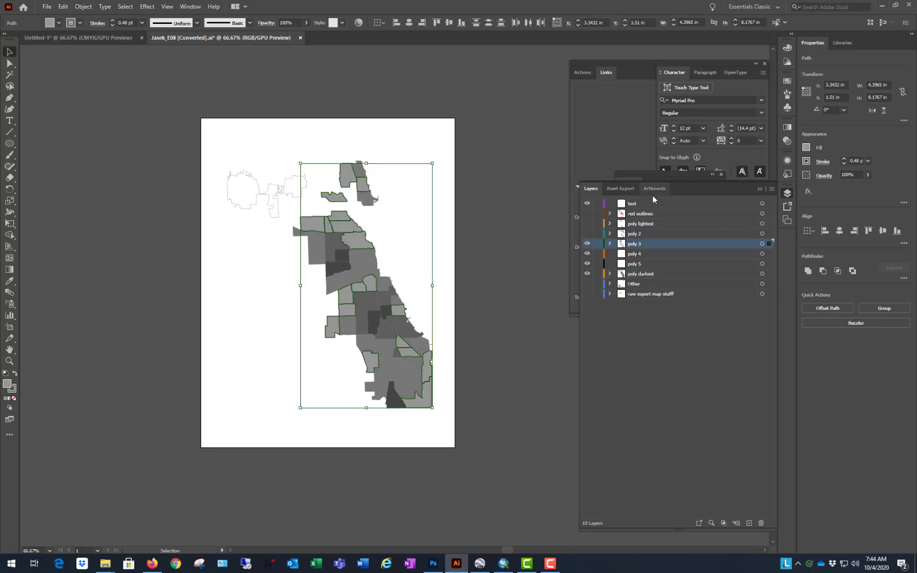
{"action": "left_click", "coordinate": [587, 244]}
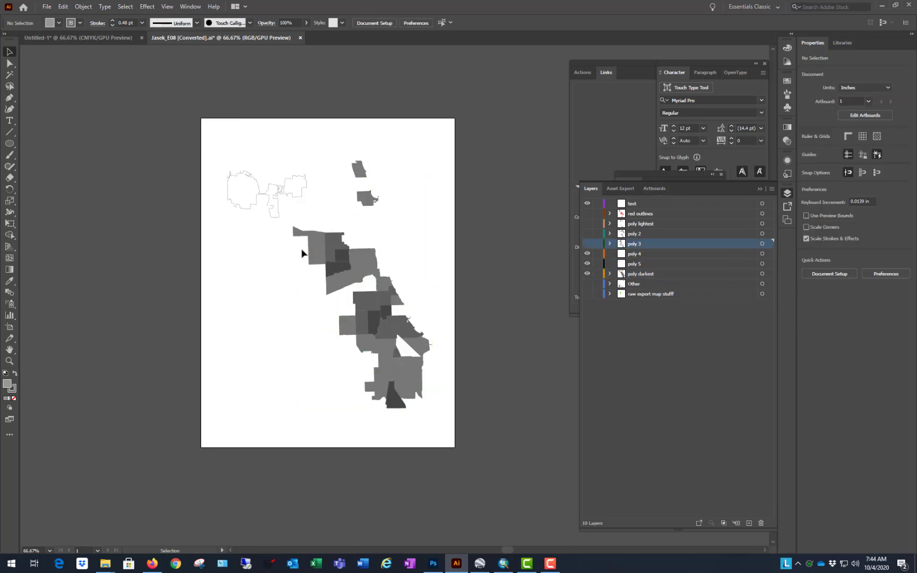
Step: Move all polygons matching the medium gray fill of the west-side polygon from poly darkest to poly 4, and hide poly 4
{"action": "left_click", "coordinate": [314, 249]}
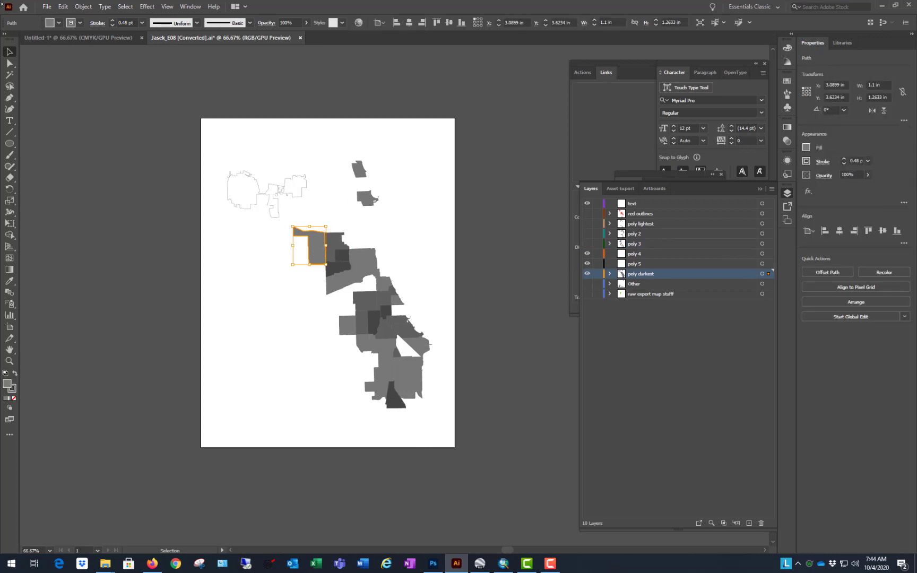
{"action": "left_click", "coordinate": [125, 6]}
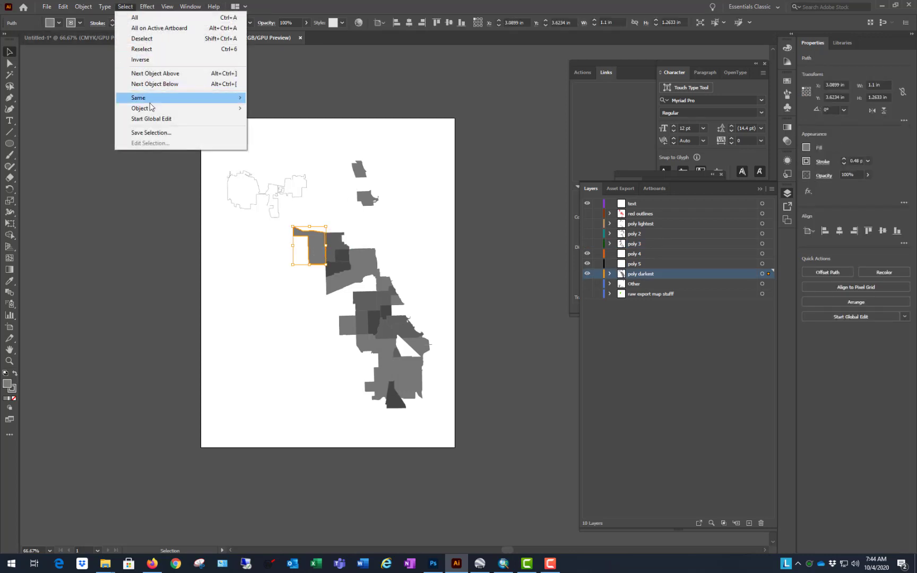
{"action": "mouse_move", "coordinate": [150, 99]}
{"action": "left_click", "coordinate": [286, 140]}
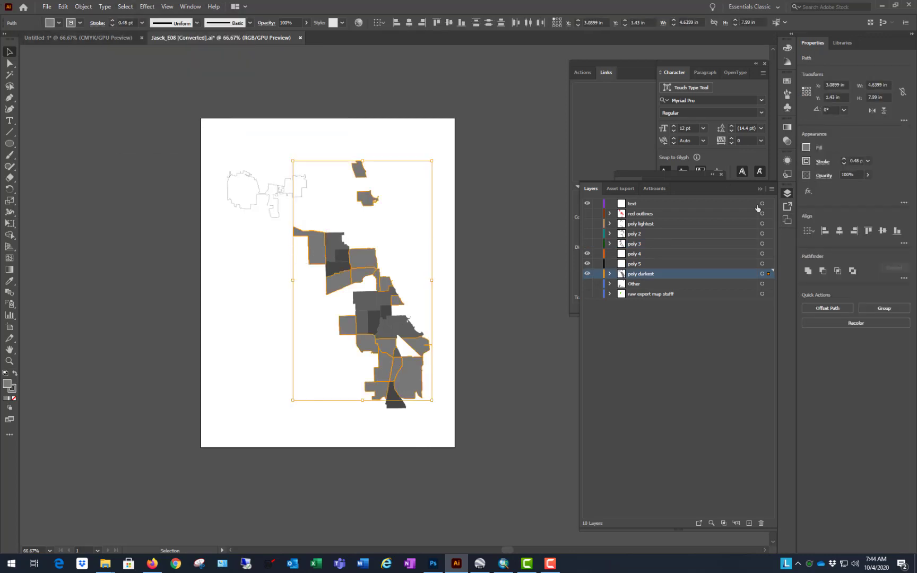
{"action": "left_click_drag", "start_coordinate": [769, 274], "coordinate": [770, 254]}
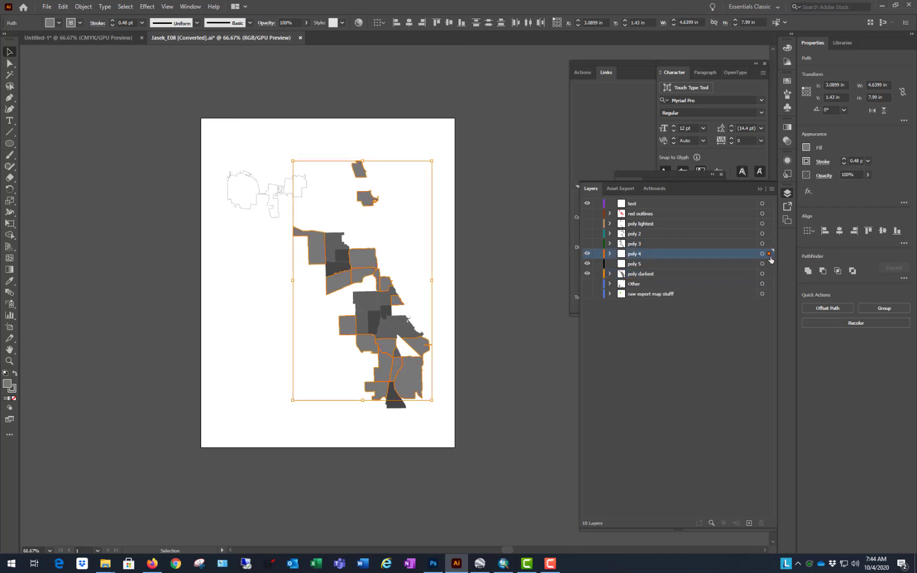
{"action": "left_click", "coordinate": [587, 254]}
Step: Select all polygons sharing the second-darkest gray fill colour and move them from poly darkest to the poly 5 layer
{"action": "left_click", "coordinate": [372, 301]}
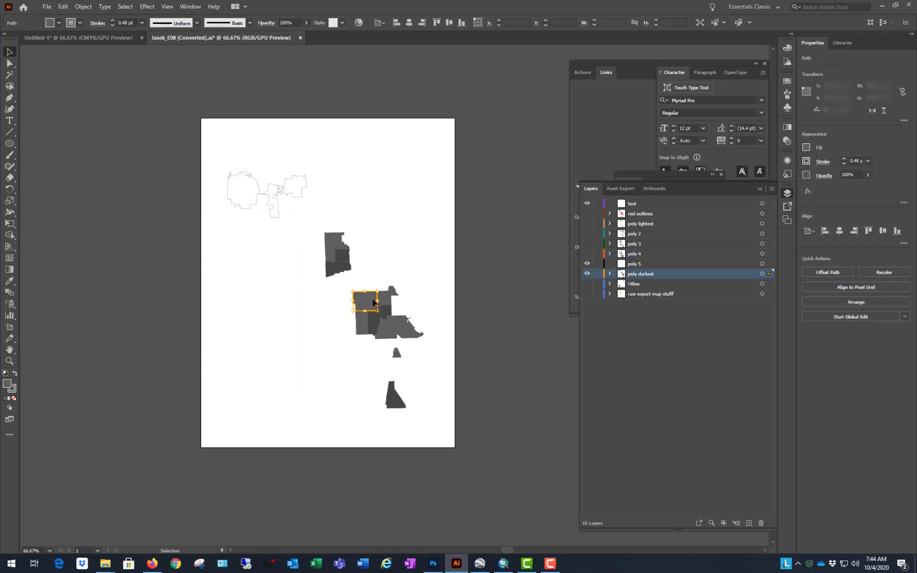
{"action": "left_click", "coordinate": [125, 6]}
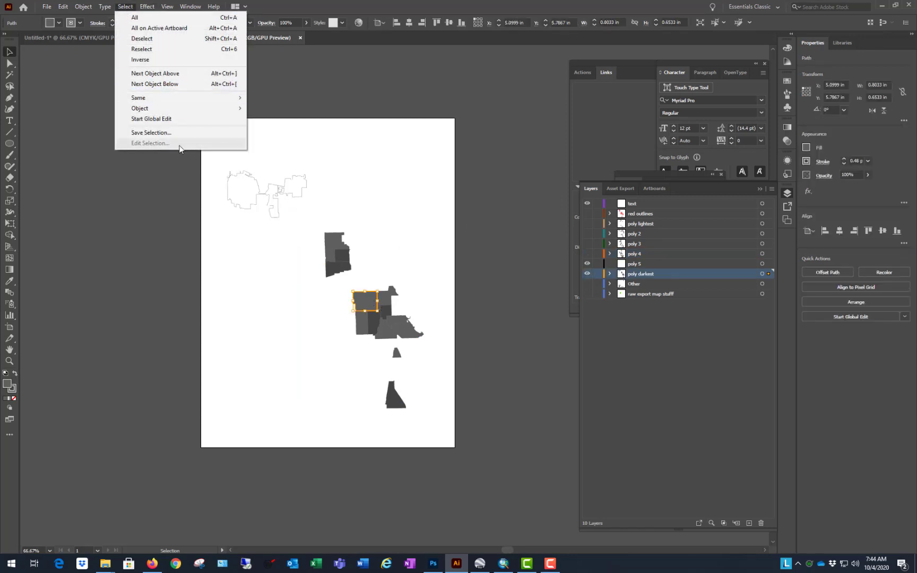
{"action": "mouse_move", "coordinate": [185, 101]}
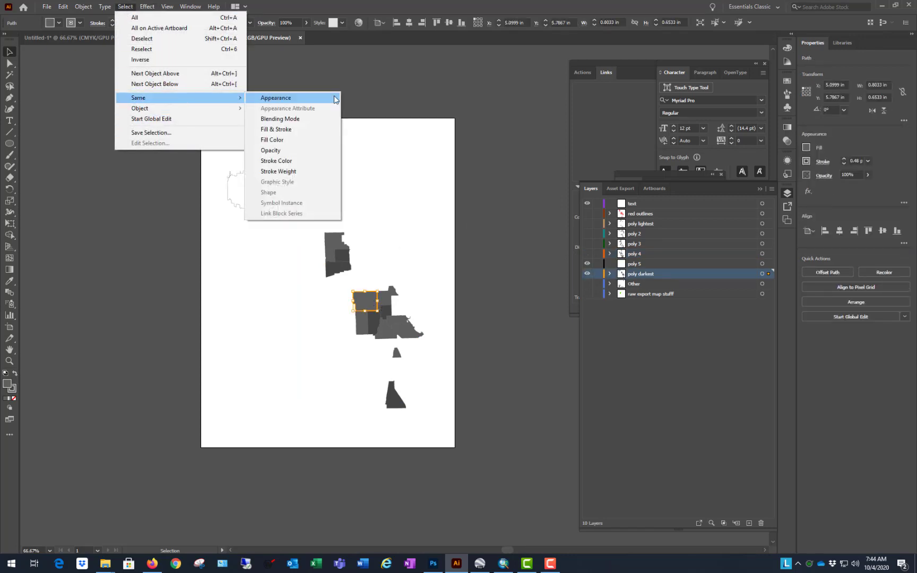
{"action": "left_click", "coordinate": [289, 140]}
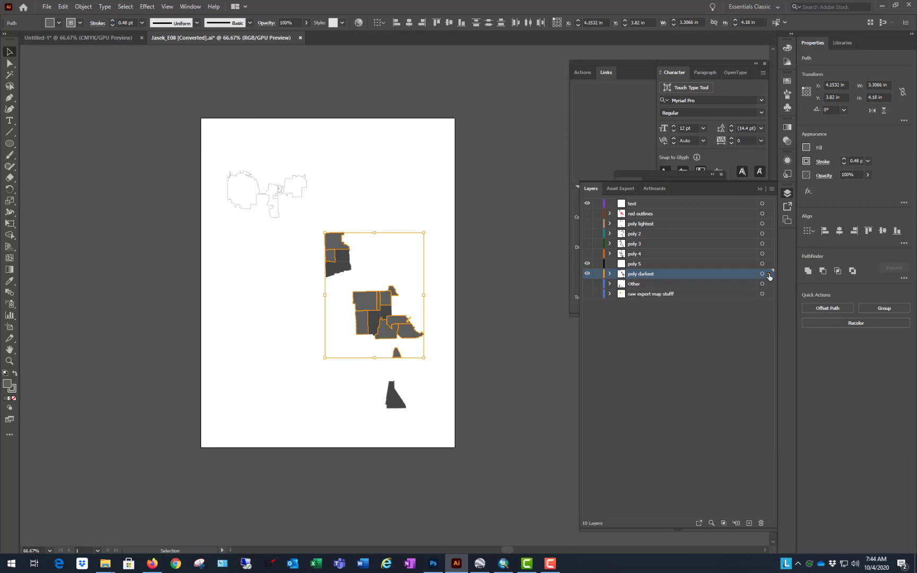
{"action": "left_click_drag", "start_coordinate": [769, 275], "coordinate": [769, 266]}
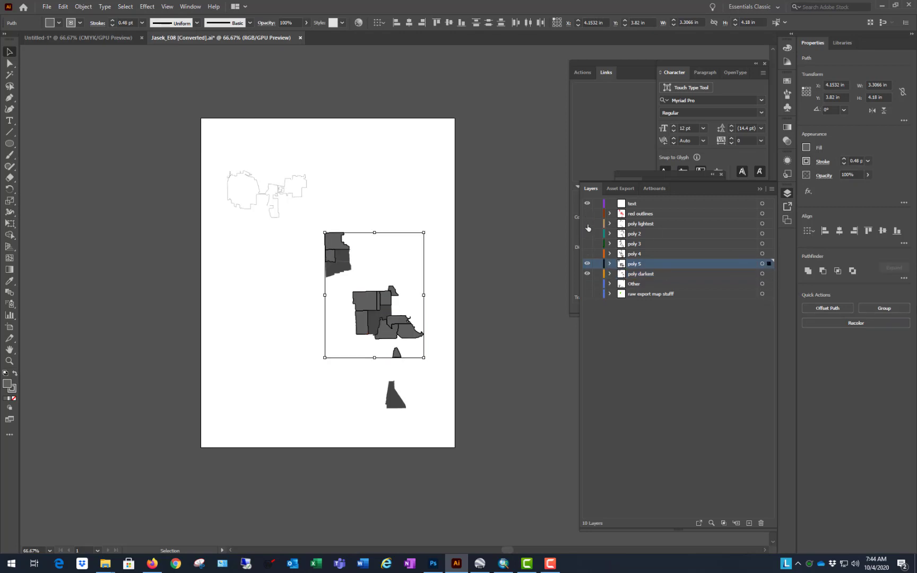
Step: Make the poly lightest, poly 2, poly 3 and poly 4 layers visible again and deselect the artwork
{"action": "left_click_drag", "start_coordinate": [589, 224], "coordinate": [588, 246]}
{"action": "left_click", "coordinate": [525, 147]}
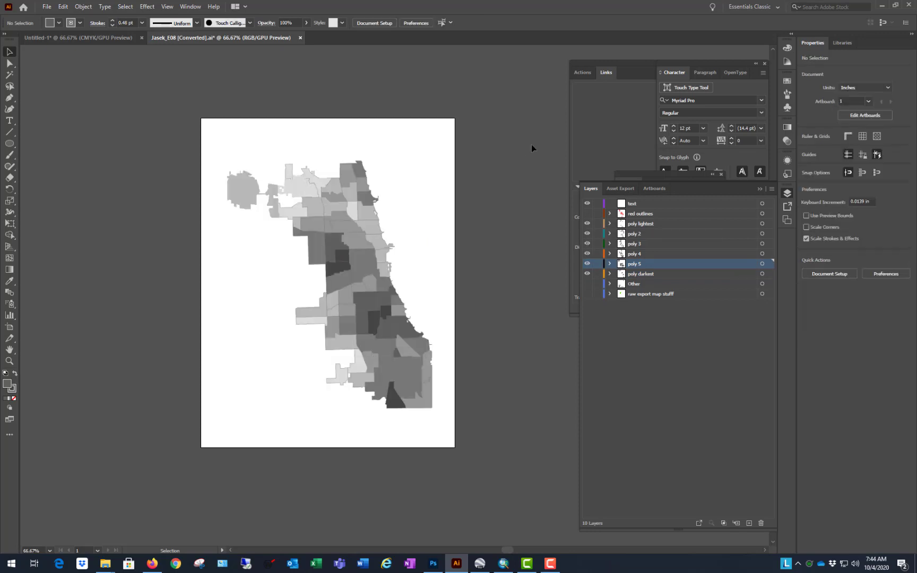
Step: Check which polygons each poly layer holds by turning its visibility off and on, individually and all together
{"action": "left_click", "coordinate": [588, 226]}
{"action": "left_click", "coordinate": [587, 234]}
{"action": "left_click", "coordinate": [587, 234]}
{"action": "left_click", "coordinate": [588, 247]}
{"action": "left_click", "coordinate": [588, 247]}
{"action": "left_click", "coordinate": [588, 256]}
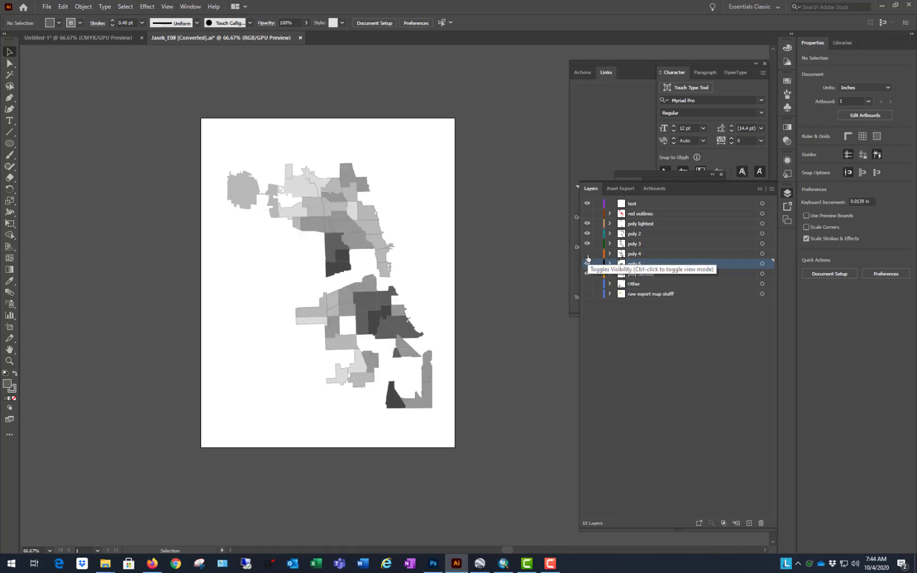
{"action": "left_click", "coordinate": [587, 255]}
{"action": "left_click", "coordinate": [587, 264]}
{"action": "left_click", "coordinate": [588, 265]}
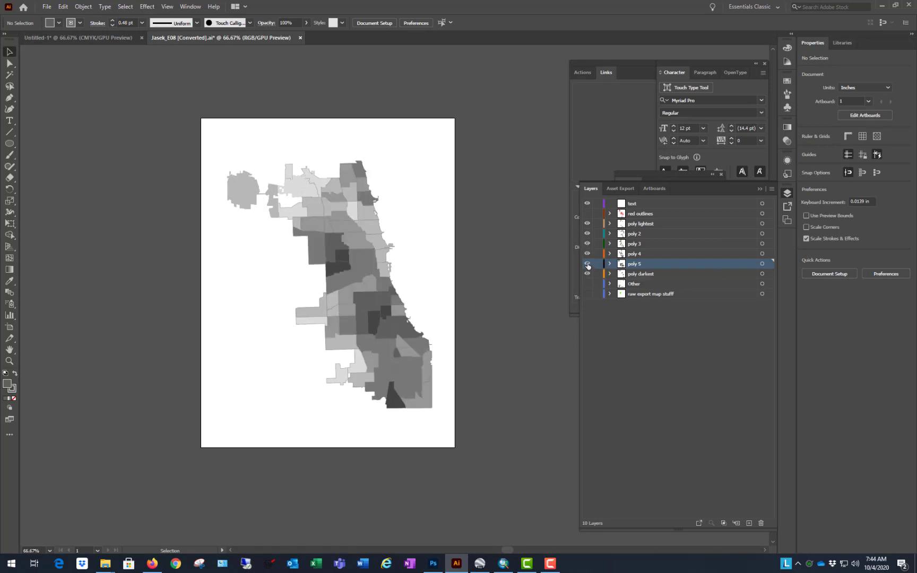
{"action": "left_click", "coordinate": [588, 274]}
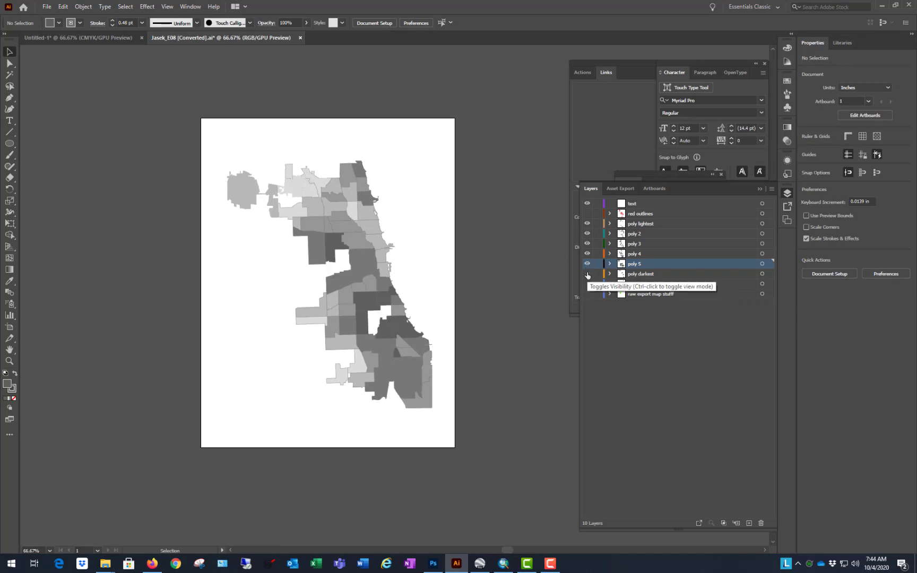
{"action": "left_click", "coordinate": [588, 274]}
{"action": "left_click_drag", "start_coordinate": [586, 224], "coordinate": [578, 275]}
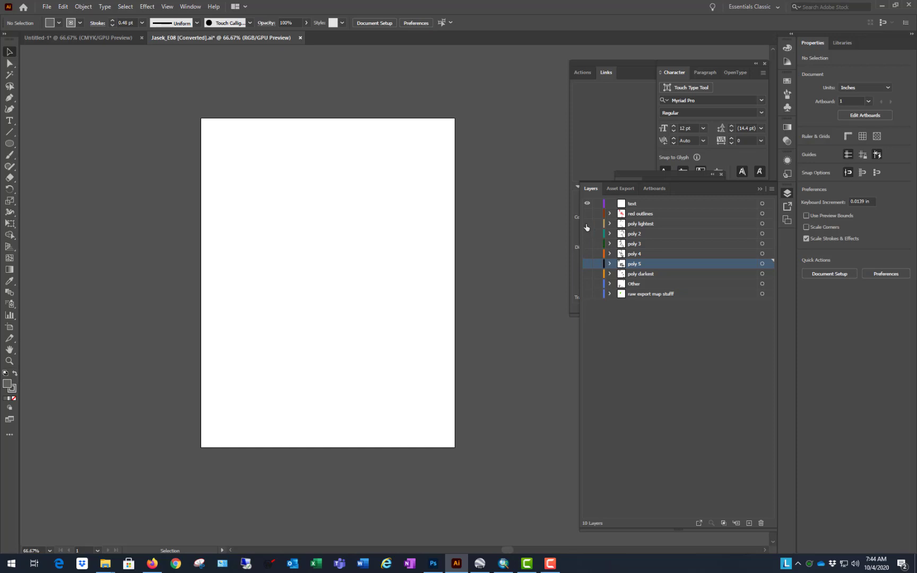
{"action": "left_click_drag", "start_coordinate": [587, 227], "coordinate": [589, 273]}
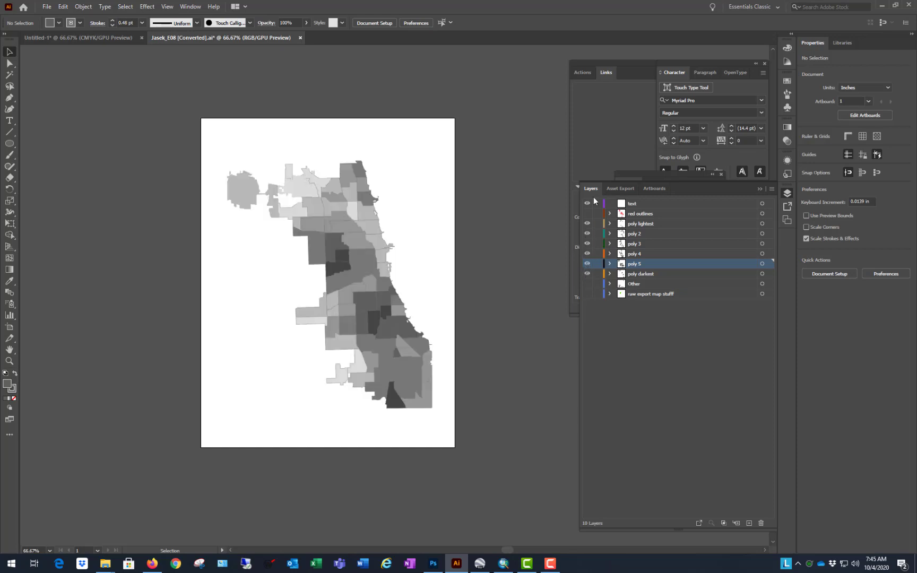
Step: Hide the poly layers one at a time from poly darkest up to poly lightest to review the shade order
{"action": "left_click", "coordinate": [588, 274]}
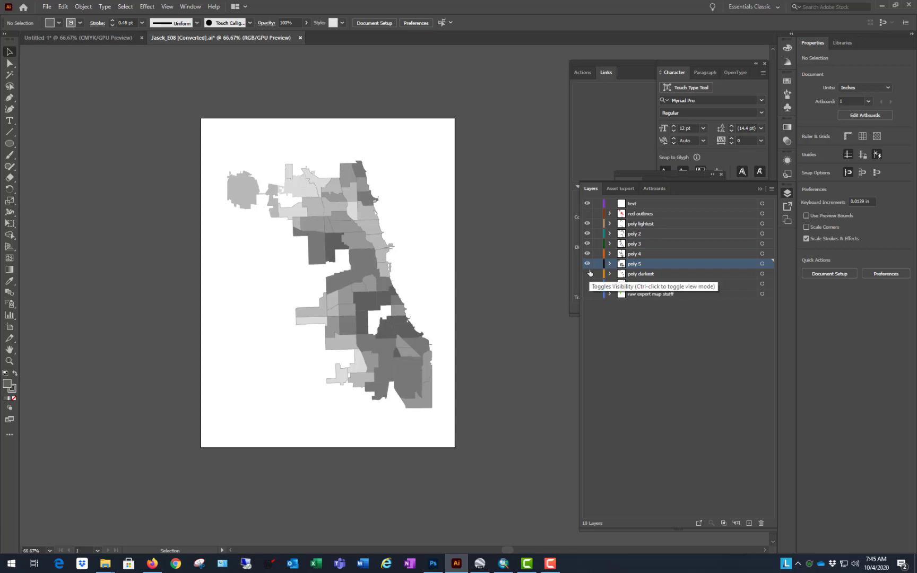
{"action": "left_click", "coordinate": [587, 264]}
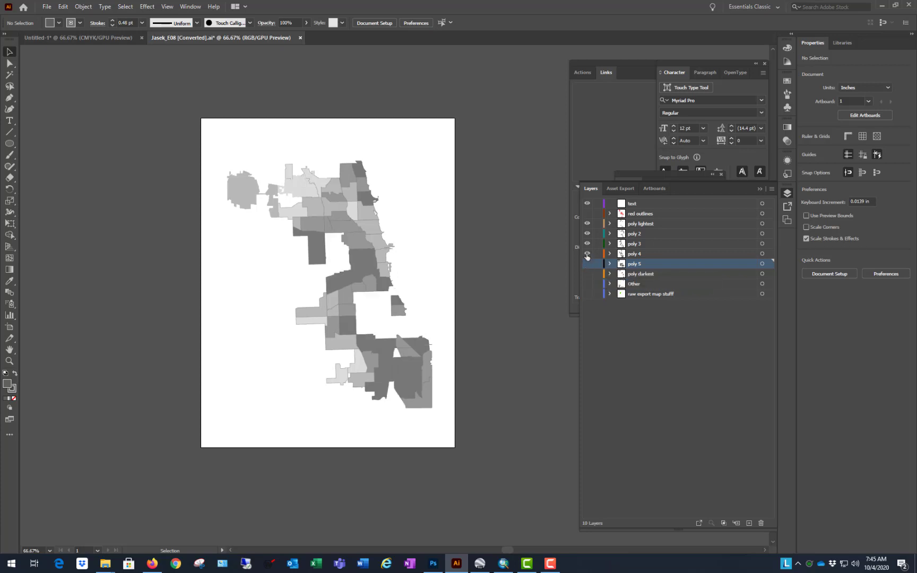
{"action": "left_click", "coordinate": [587, 254]}
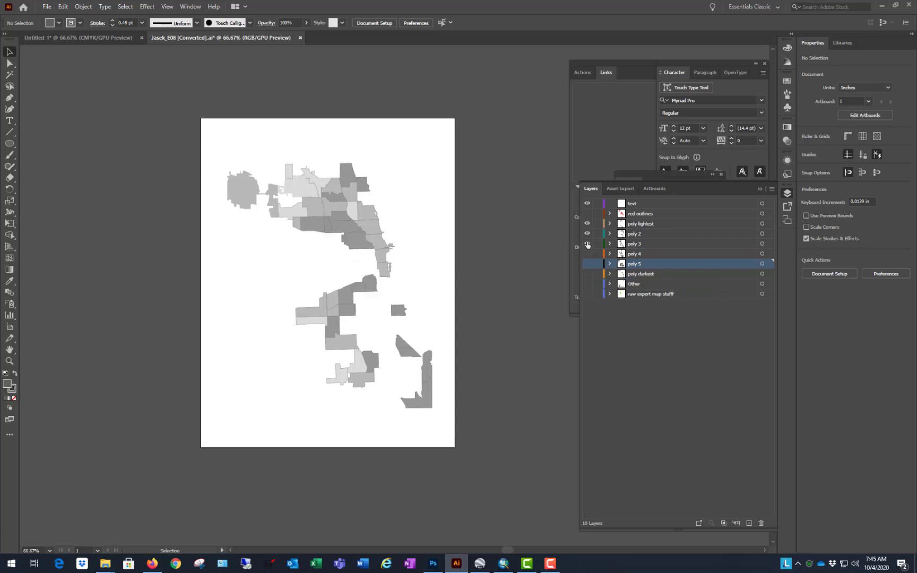
{"action": "left_click", "coordinate": [587, 245]}
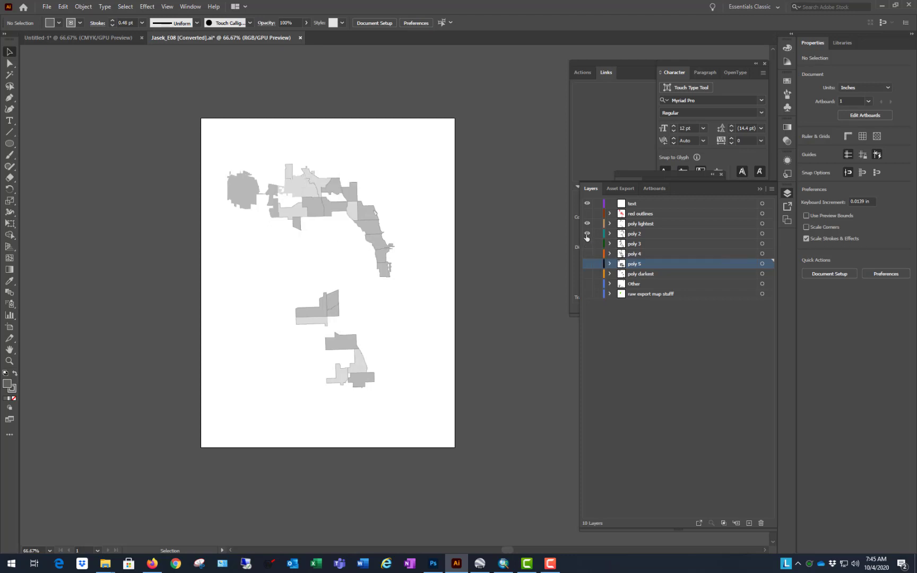
{"action": "left_click", "coordinate": [587, 234]}
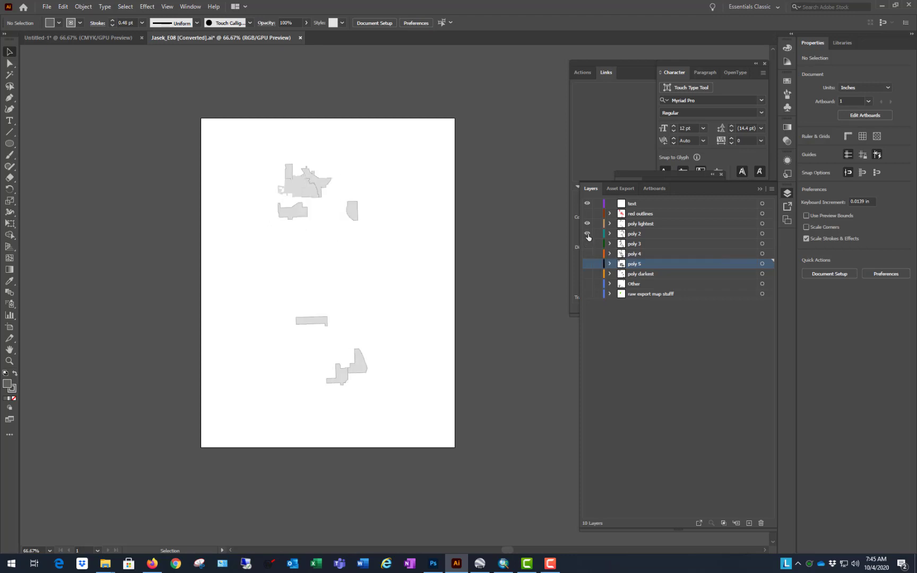
{"action": "left_click", "coordinate": [588, 234]}
{"action": "left_click", "coordinate": [587, 235]}
{"action": "left_click", "coordinate": [588, 236]}
{"action": "left_click", "coordinate": [588, 233]}
{"action": "left_click", "coordinate": [587, 225]}
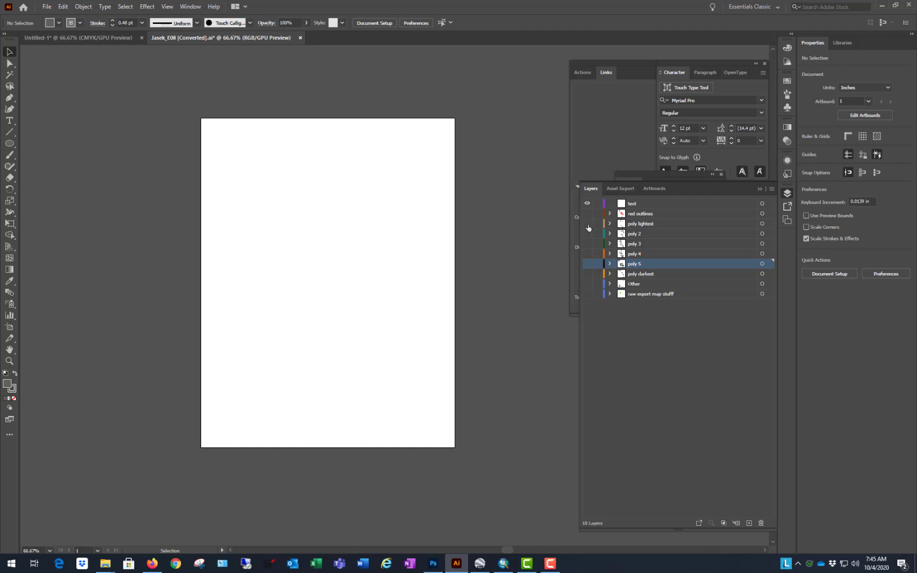
Step: Show the poly layers one at a time from poly lightest down to poly 5, leaving poly darkest hidden
{"action": "left_click", "coordinate": [587, 225]}
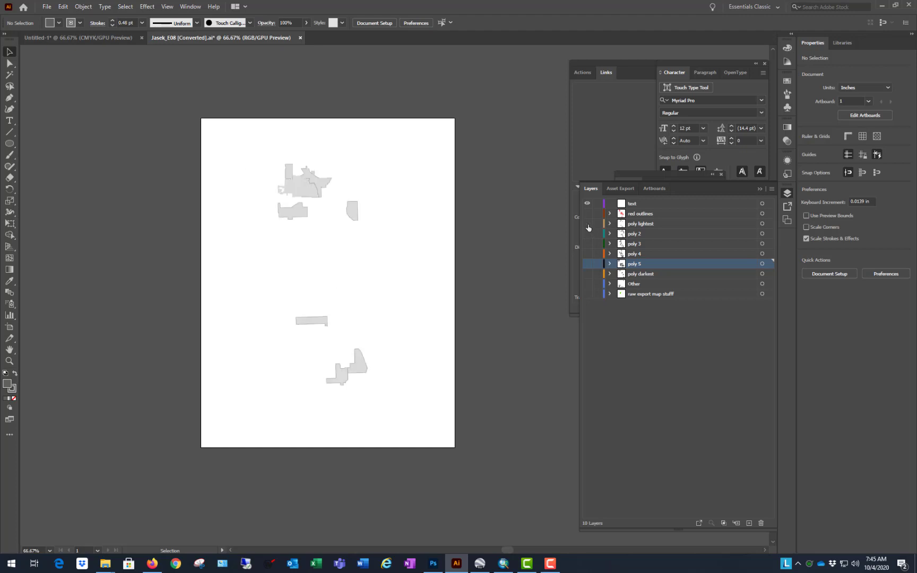
{"action": "left_click", "coordinate": [587, 225]}
{"action": "left_click", "coordinate": [587, 234]}
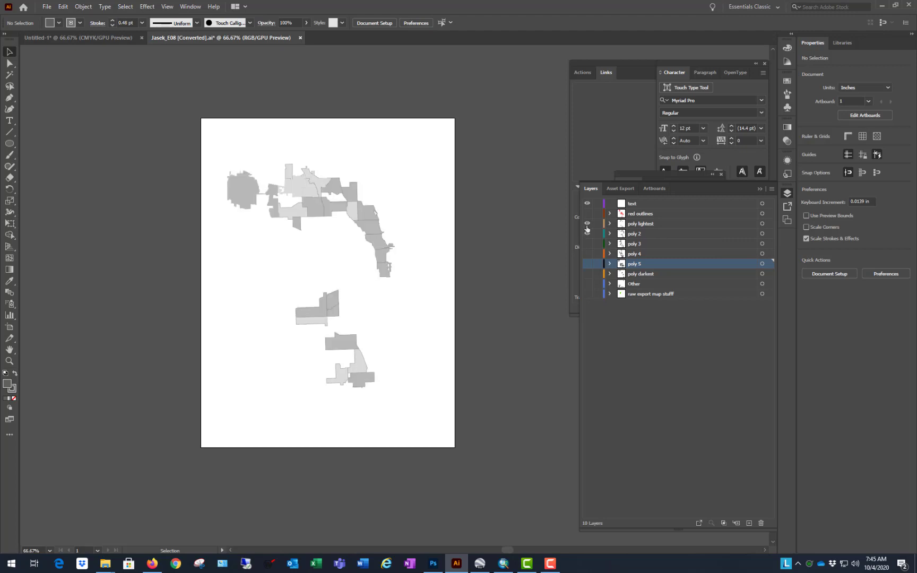
{"action": "left_click", "coordinate": [587, 244]}
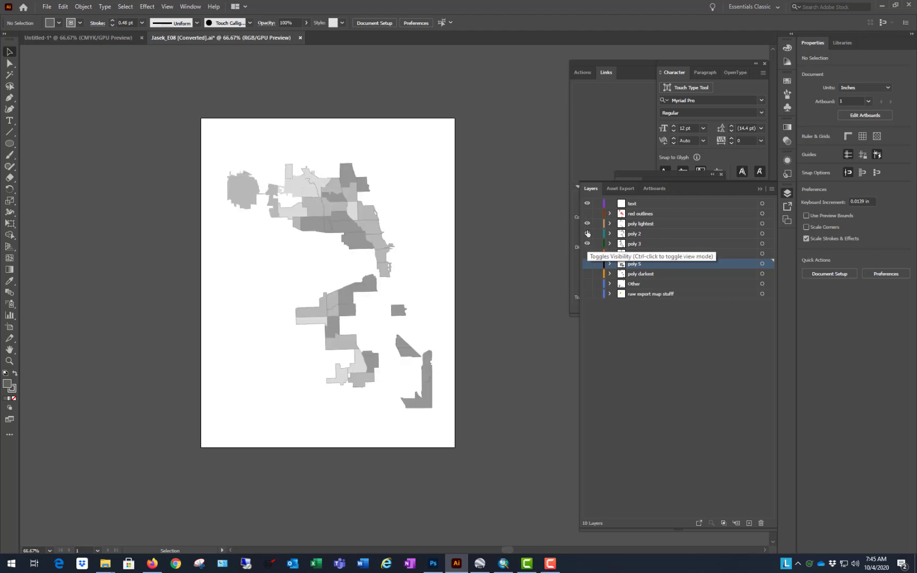
{"action": "left_click", "coordinate": [588, 253]}
{"action": "left_click", "coordinate": [587, 264]}
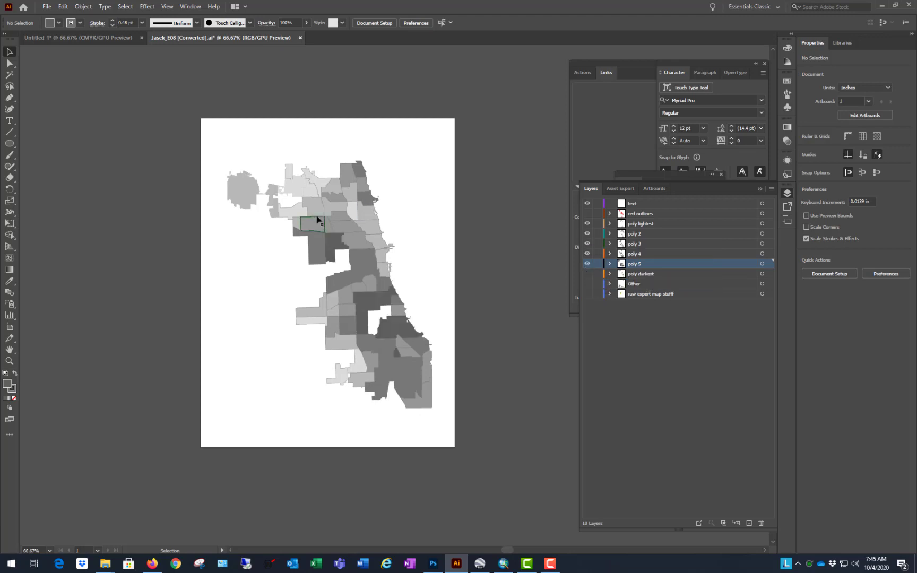
Step: Examine the outlines of the northwest and central polygons up close for differences in stroke
{"action": "scroll", "coordinate": [308, 187], "scroll_direction": "up", "scroll_amount": 5}
{"action": "scroll", "coordinate": [177, 197], "scroll_direction": "up", "scroll_amount": 2}
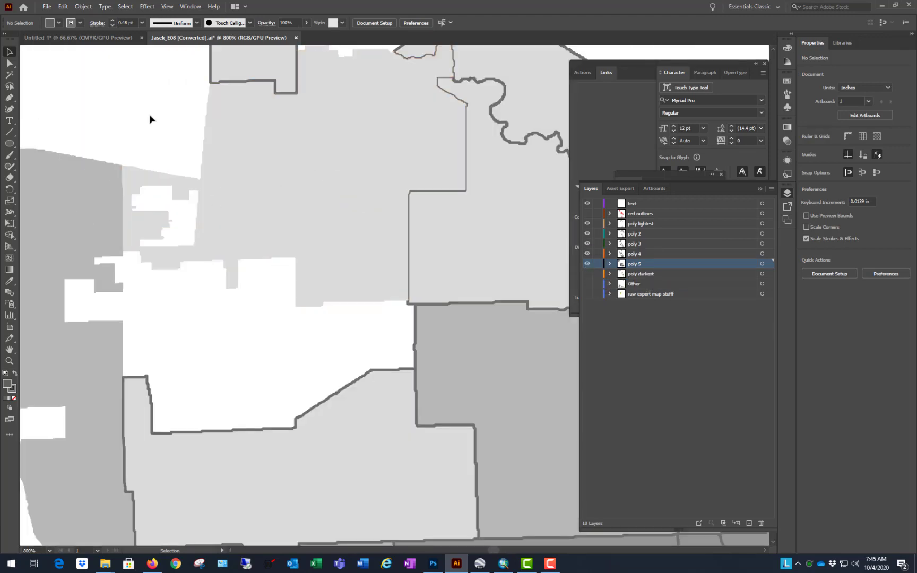
{"action": "left_click", "coordinate": [350, 211]}
{"action": "left_click", "coordinate": [257, 338]}
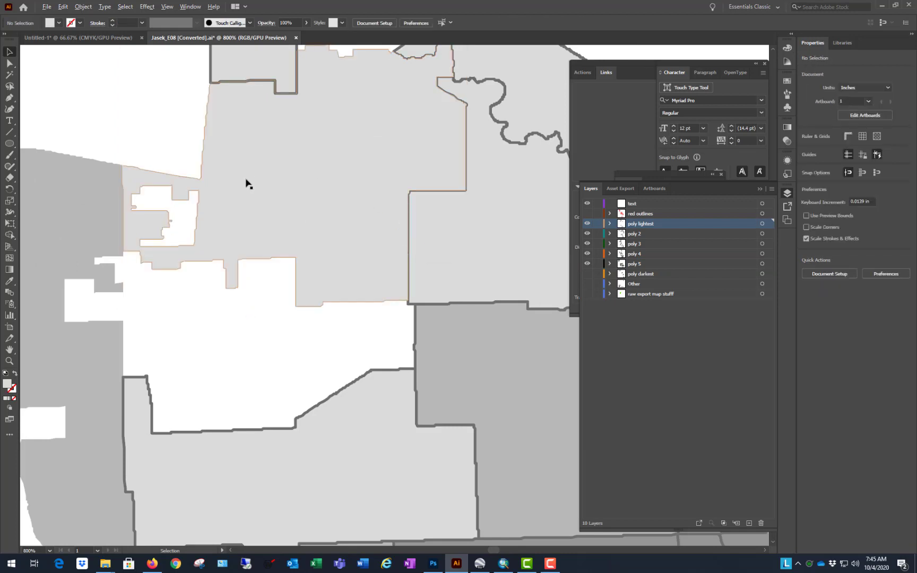
{"action": "left_click", "coordinate": [276, 199]}
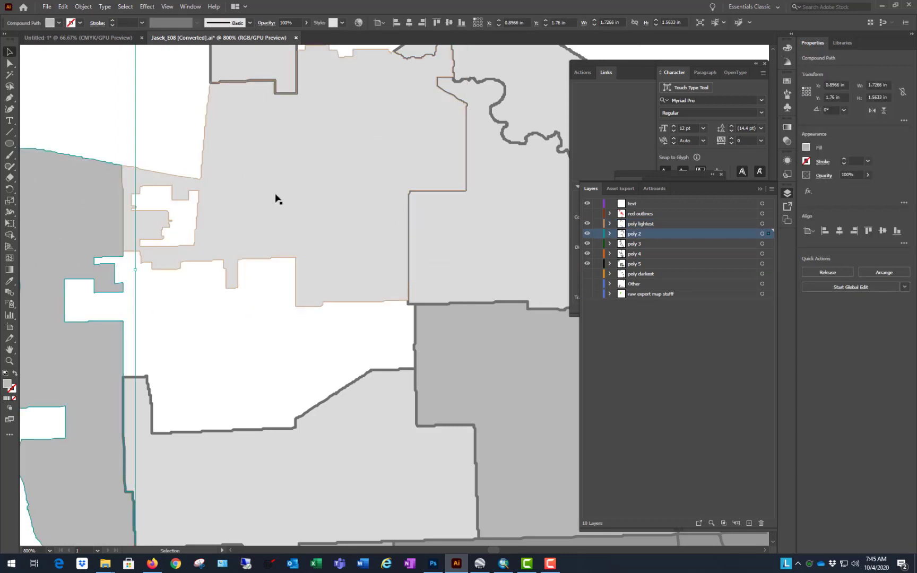
{"action": "scroll", "coordinate": [403, 237], "scroll_direction": "down", "scroll_amount": 4}
{"action": "scroll", "coordinate": [296, 247], "scroll_direction": "up", "scroll_amount": 3}
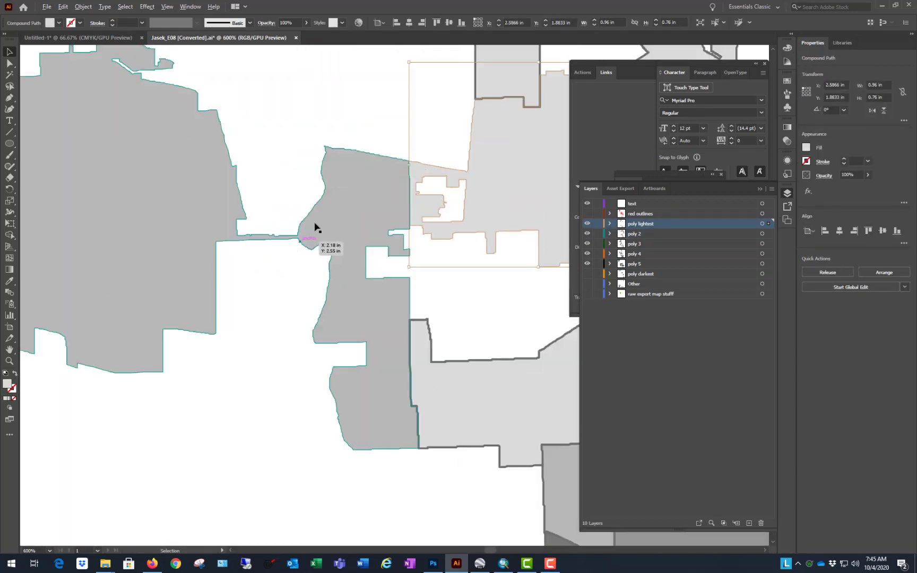
{"action": "left_click", "coordinate": [315, 115]}
{"action": "scroll", "coordinate": [279, 239], "scroll_direction": "down", "scroll_amount": 4}
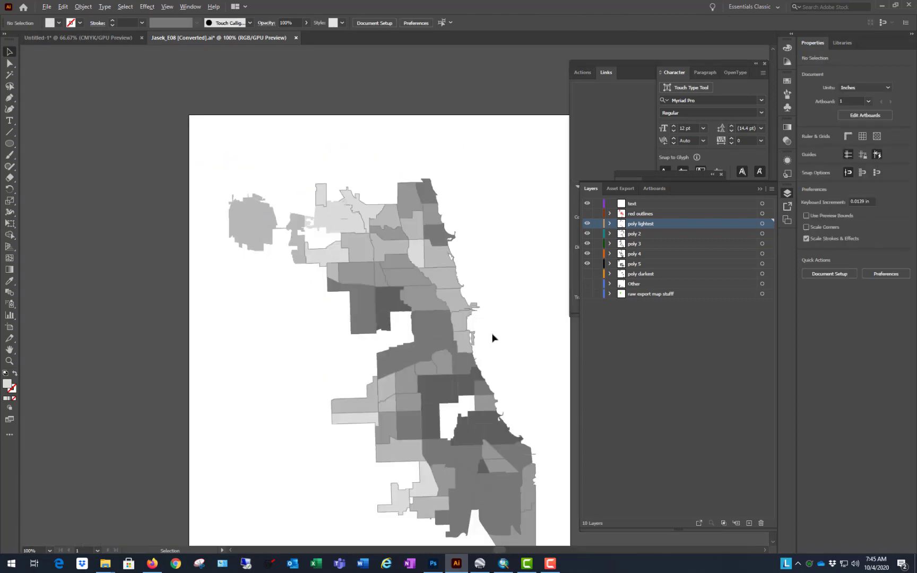
{"action": "scroll", "coordinate": [494, 340], "scroll_direction": "up", "scroll_amount": 4}
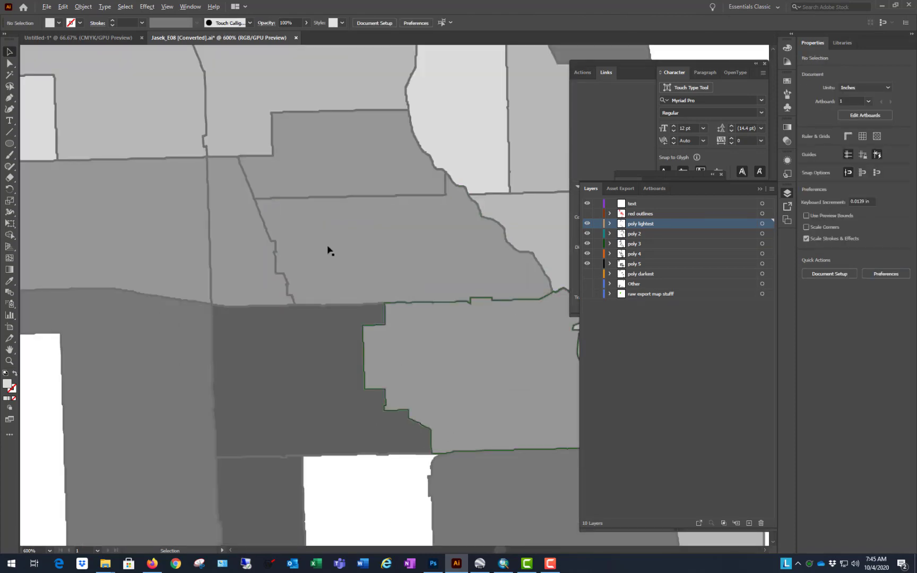
{"action": "scroll", "coordinate": [329, 249], "scroll_direction": "down", "scroll_amount": 7}
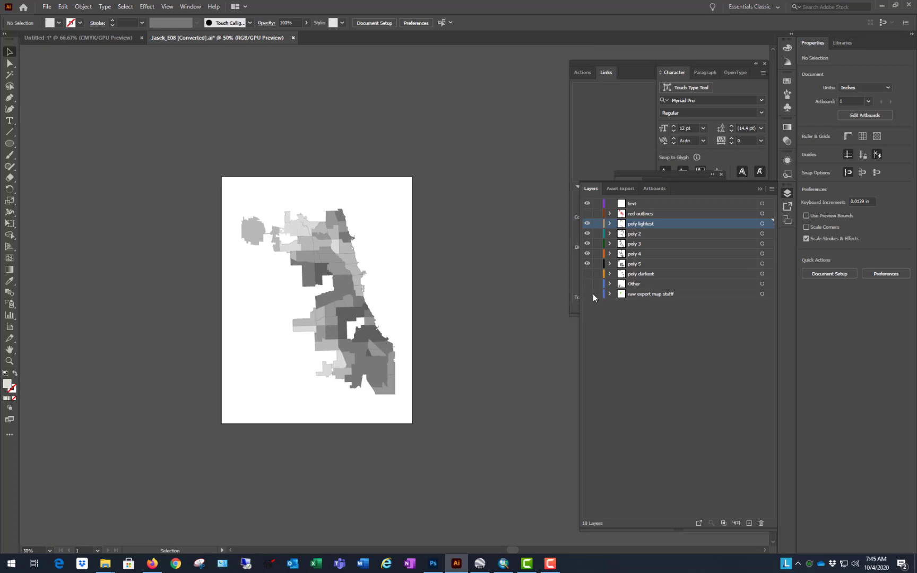
Step: Show poly darkest, select all the map polygons, and give them a black stroke of 0.25 pt
{"action": "left_click", "coordinate": [587, 273]}
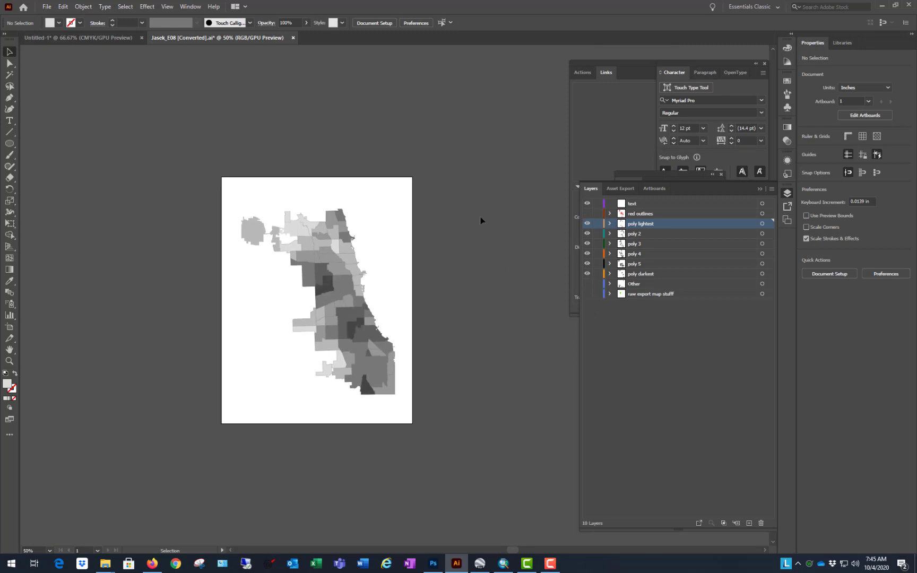
{"action": "left_click_drag", "start_coordinate": [127, 434], "coordinate": [361, 151]}
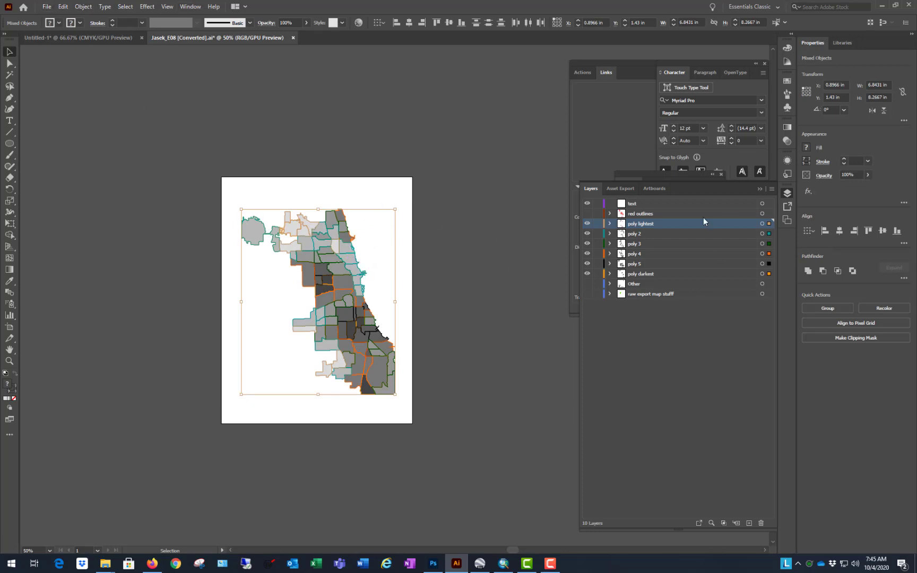
{"action": "left_click", "coordinate": [80, 23]}
{"action": "left_click", "coordinate": [78, 39]}
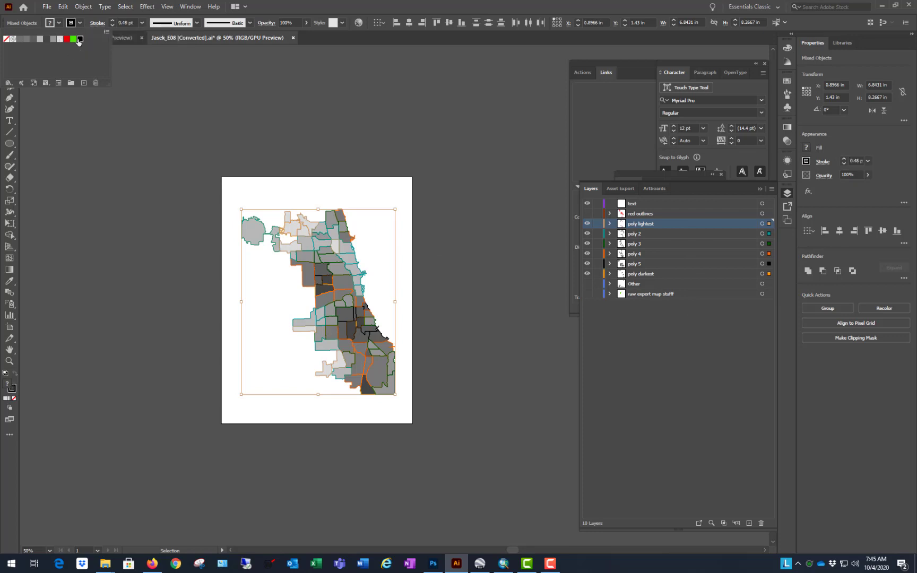
{"action": "left_click", "coordinate": [141, 23]}
{"action": "left_click", "coordinate": [141, 23]}
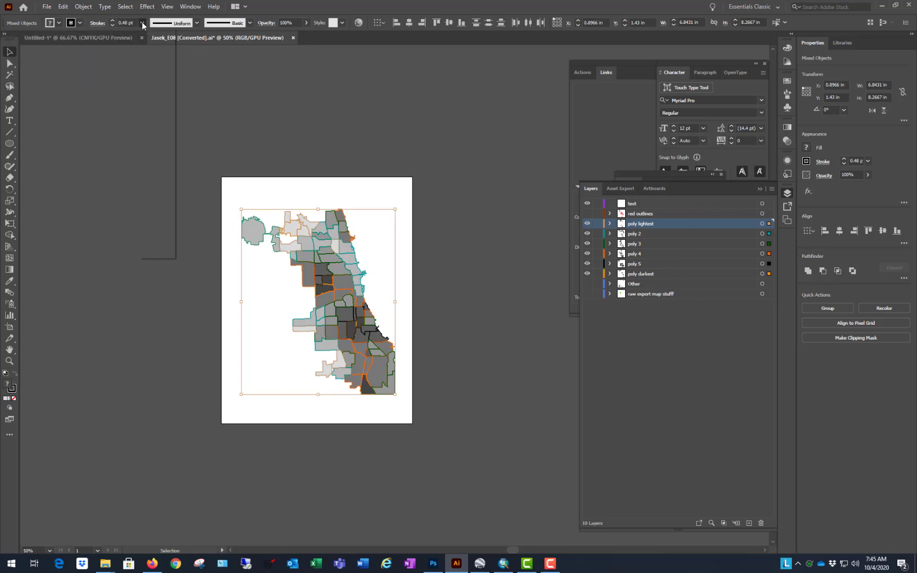
{"action": "left_click", "coordinate": [158, 34]}
{"action": "left_click", "coordinate": [443, 120]}
Step: Hide poly lightest and delete the stray unfilled outline and its small inner path from poly darkest in the northwest
{"action": "scroll", "coordinate": [306, 189], "scroll_direction": "up", "scroll_amount": 6}
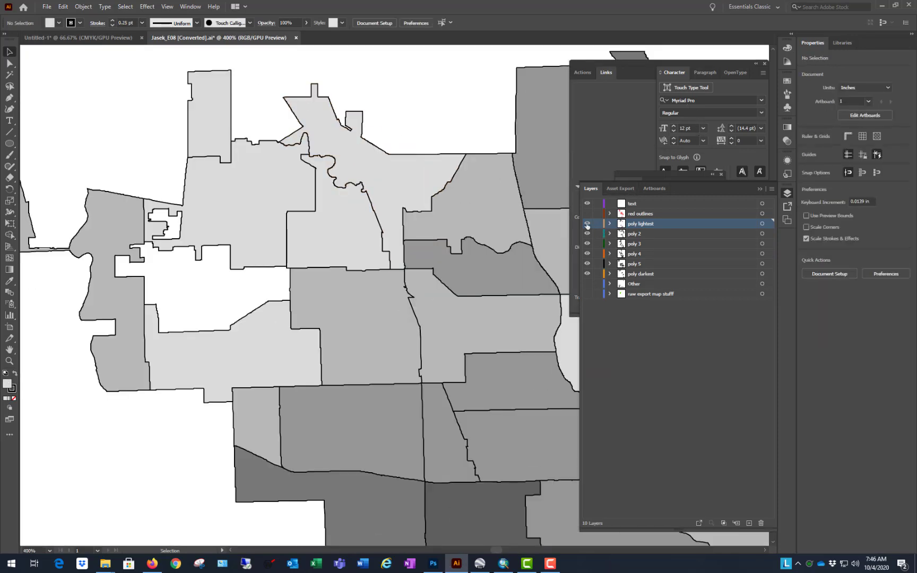
{"action": "left_click", "coordinate": [587, 225]}
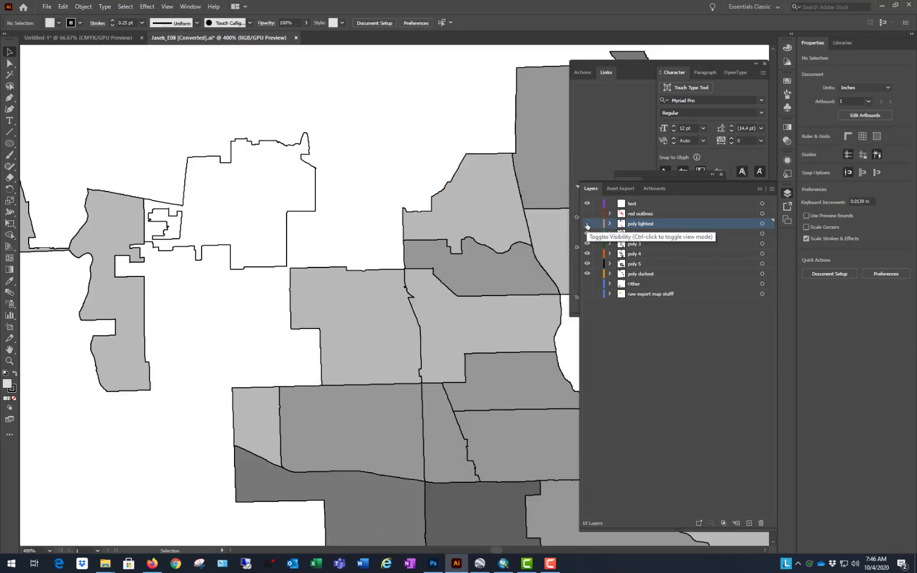
{"action": "left_click", "coordinate": [313, 212]}
{"action": "scroll", "coordinate": [313, 213], "scroll_direction": "down", "scroll_amount": 1}
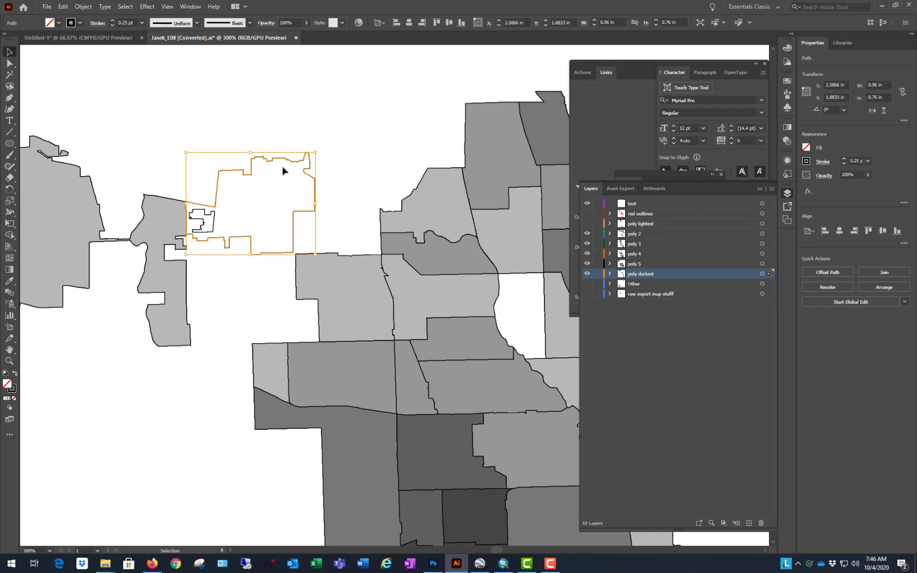
{"action": "left_click", "coordinate": [214, 222], "text": "shift"}
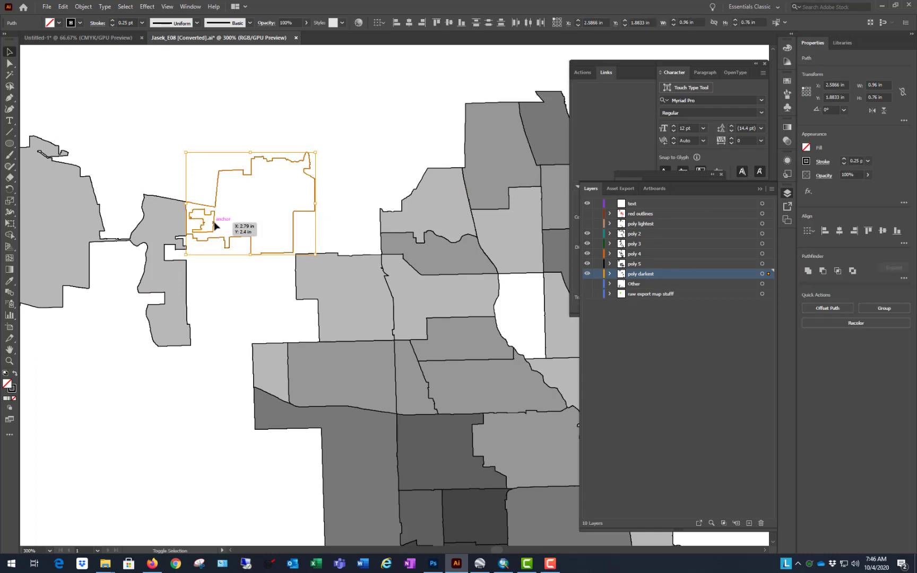
{"action": "key", "text": "Delete"}
{"action": "left_click", "coordinate": [303, 191]}
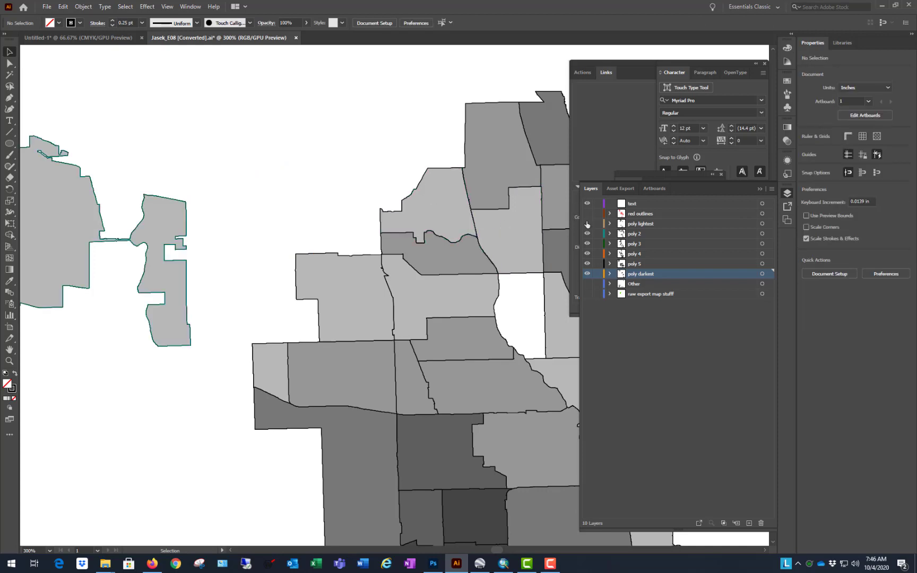
Step: Show the poly lightest and Other layers and view the whole map layout with its legend
{"action": "left_click_drag", "start_coordinate": [587, 224], "coordinate": [588, 285]}
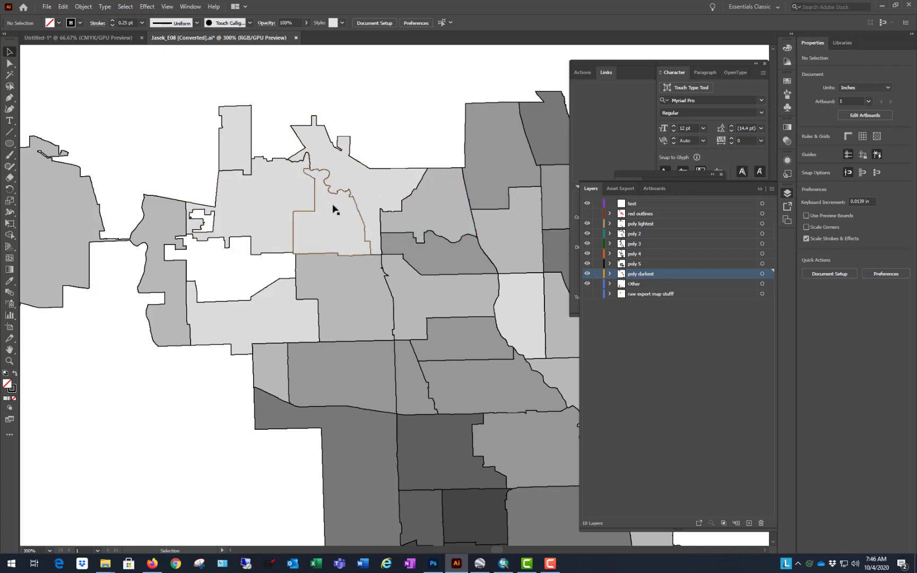
{"action": "key", "text": "ctrl+1"}
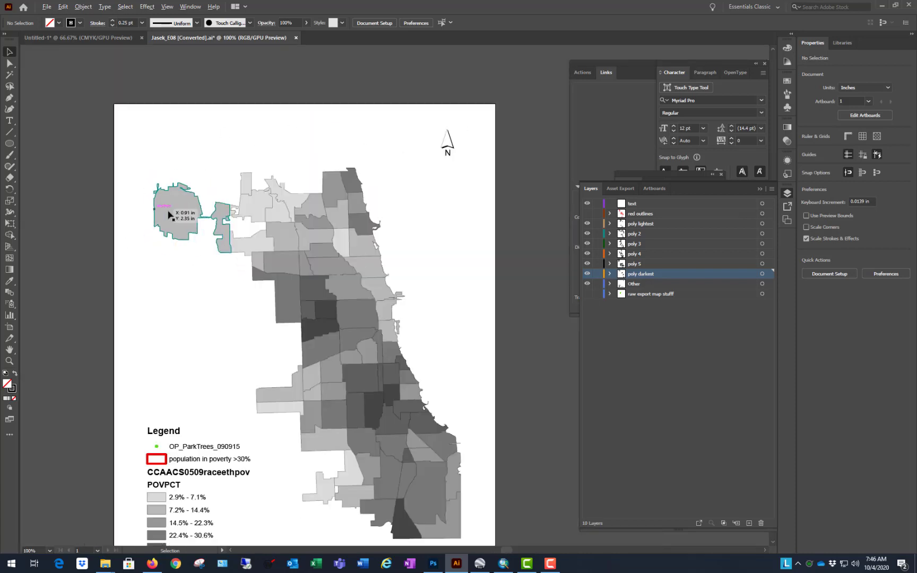
{"action": "scroll", "coordinate": [293, 191], "scroll_direction": "down", "scroll_amount": 1}
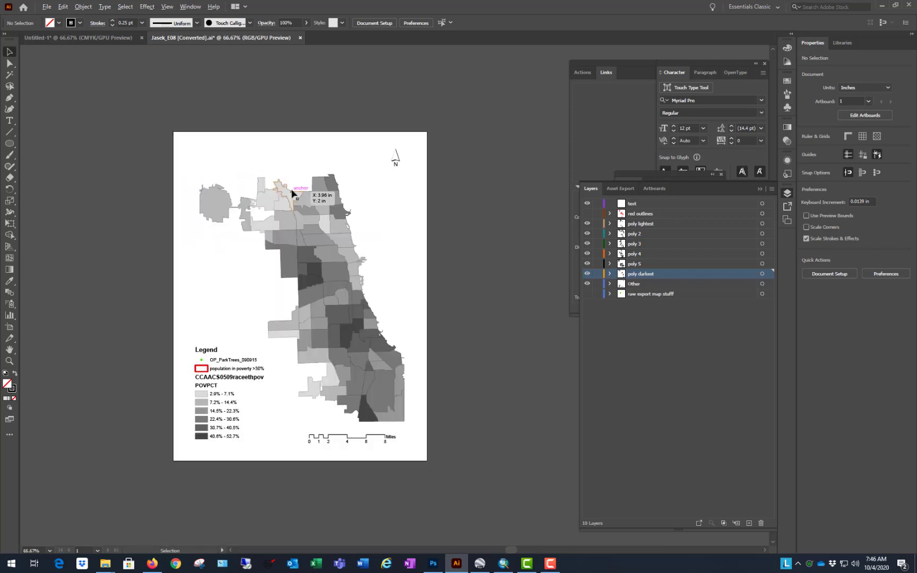
Step: Check which layer and group the legend's lightest shade box belongs to, and leave nothing selected
{"action": "scroll", "coordinate": [260, 413], "scroll_direction": "up", "scroll_amount": 1}
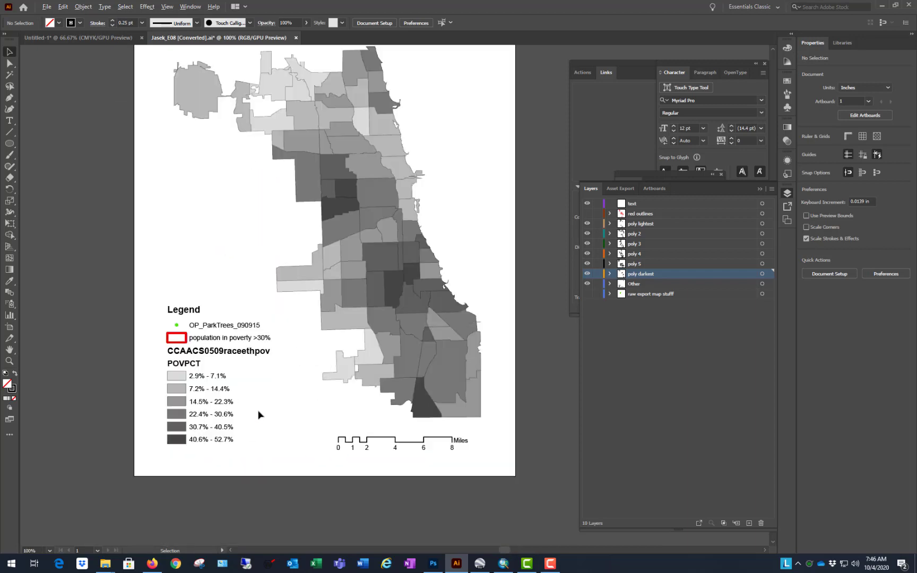
{"action": "left_click", "coordinate": [182, 379]}
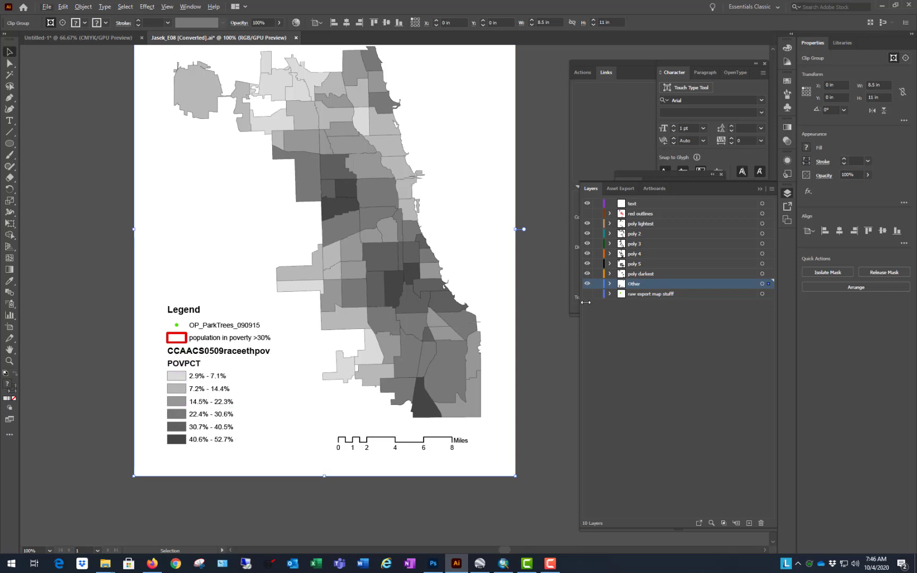
{"action": "left_click", "coordinate": [651, 322]}
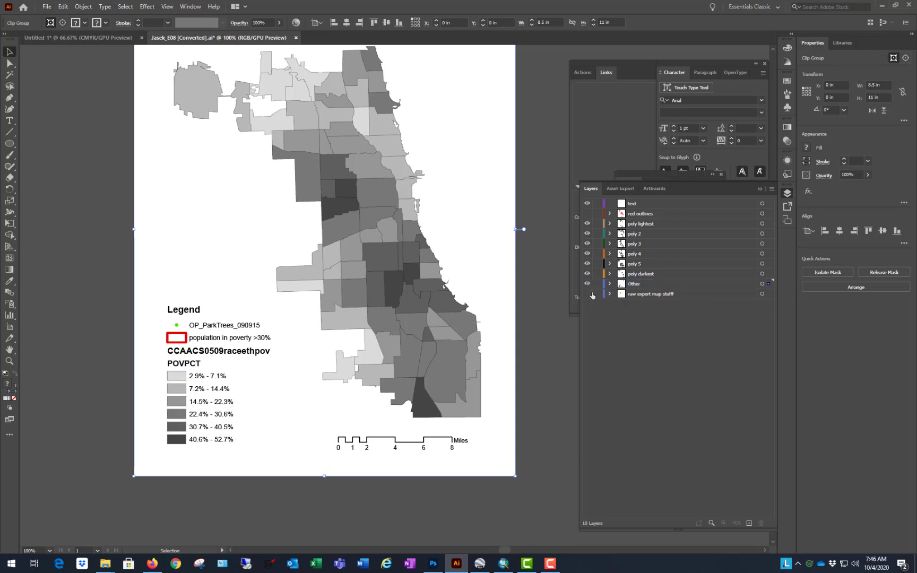
{"action": "left_click", "coordinate": [609, 294]}
{"action": "left_click", "coordinate": [611, 292]}
{"action": "scroll", "coordinate": [502, 287], "scroll_direction": "up", "scroll_amount": 1}
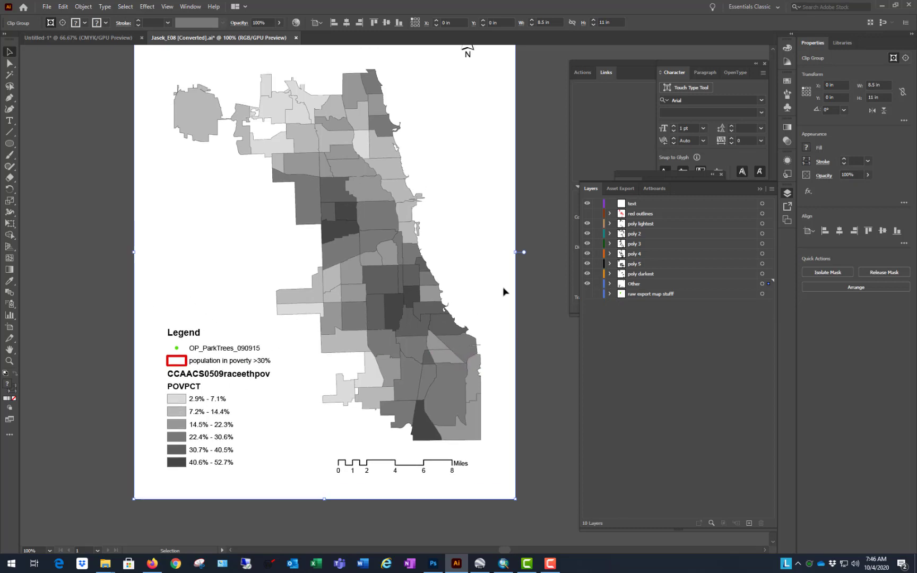
{"action": "left_click", "coordinate": [539, 333]}
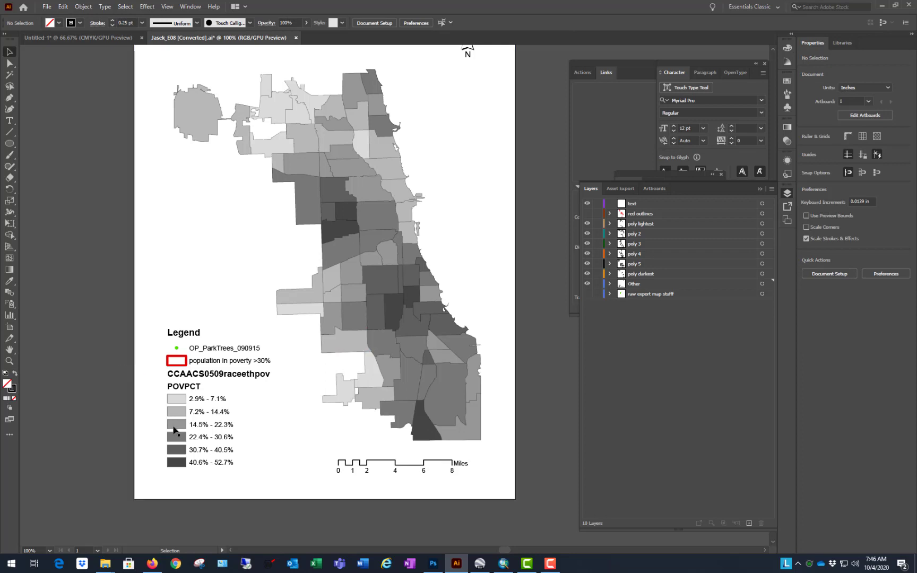
Step: Expand the Other layer and both of its clip groups to list the individual legend and scale bar elements
{"action": "left_click", "coordinate": [587, 285]}
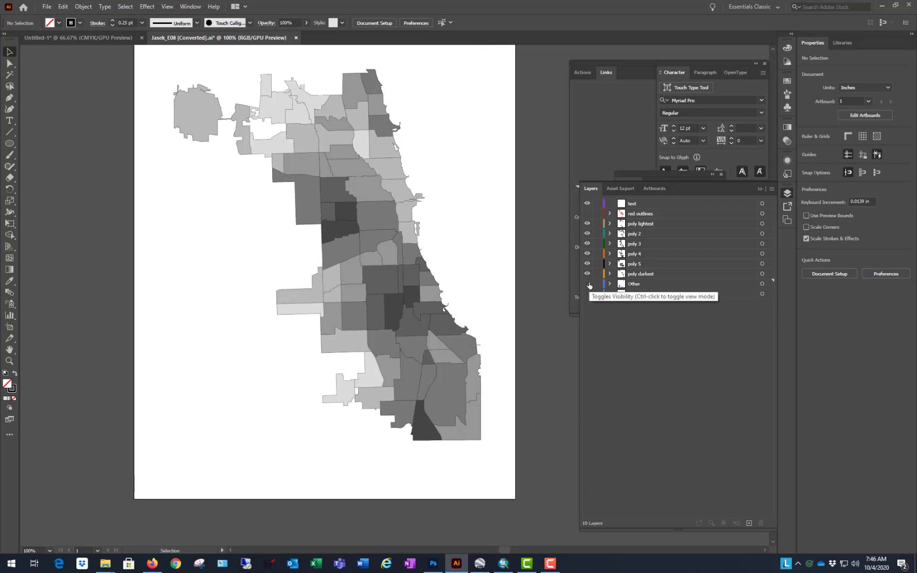
{"action": "left_click", "coordinate": [588, 285]}
{"action": "left_click", "coordinate": [610, 284]}
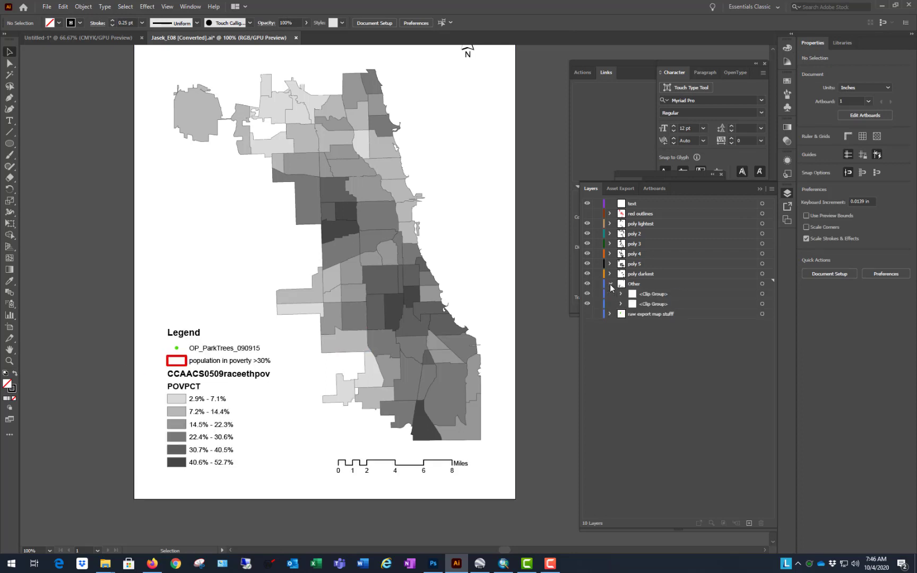
{"action": "left_click", "coordinate": [621, 304]}
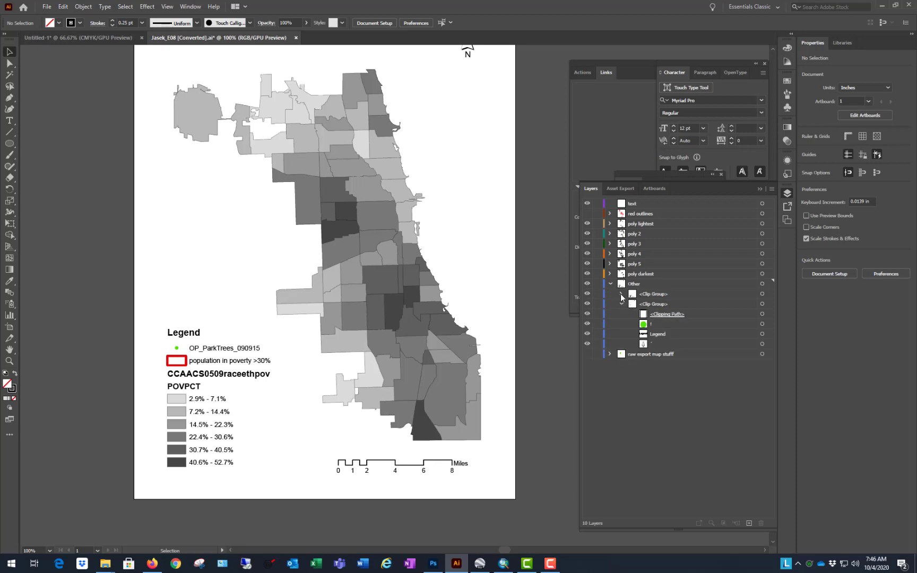
{"action": "left_click", "coordinate": [622, 295]}
{"action": "scroll", "coordinate": [680, 390], "scroll_direction": "down", "scroll_amount": 4}
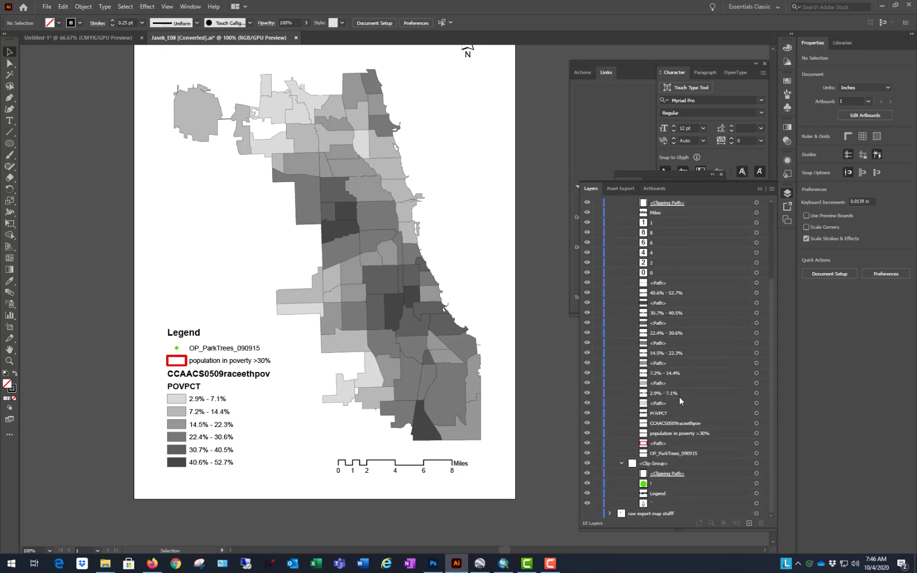
{"action": "scroll", "coordinate": [677, 409], "scroll_direction": "up", "scroll_amount": 4}
{"action": "scroll", "coordinate": [676, 331], "scroll_direction": "down", "scroll_amount": 4}
Step: Move the six legend shade box paths out of the Other layer's clip group into the poly darkest layer
{"action": "left_click", "coordinate": [674, 404]}
{"action": "left_click", "coordinate": [682, 383], "text": "ctrl"}
{"action": "left_click", "coordinate": [679, 362], "text": "ctrl"}
{"action": "left_click", "coordinate": [675, 343], "text": "ctrl"}
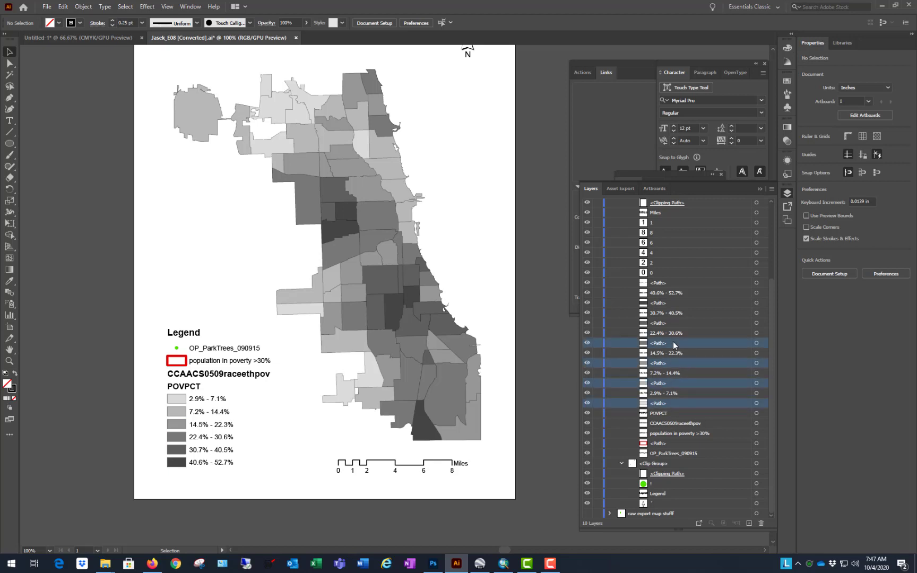
{"action": "left_click", "coordinate": [686, 321], "text": "ctrl"}
{"action": "left_click", "coordinate": [691, 302], "text": "ctrl"}
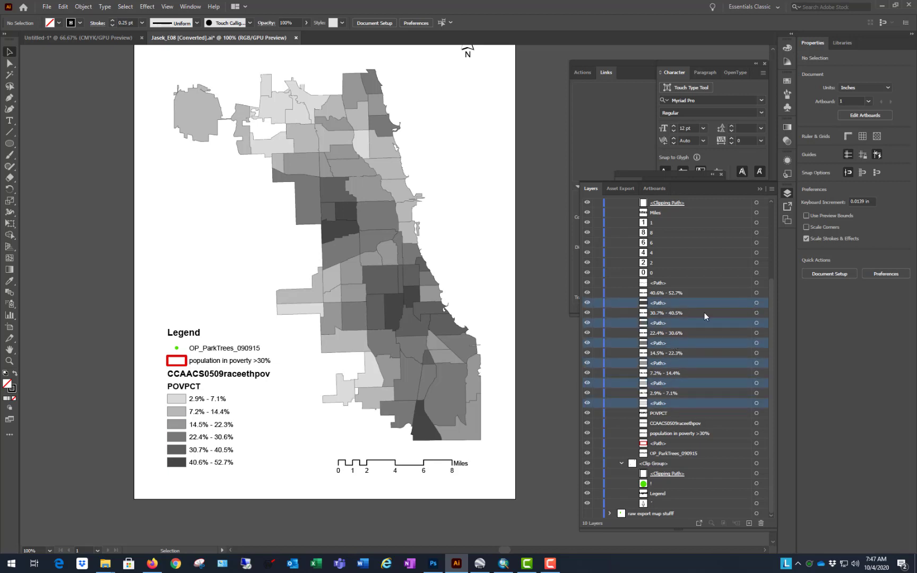
{"action": "scroll", "coordinate": [759, 287], "scroll_direction": "up", "scroll_amount": 3}
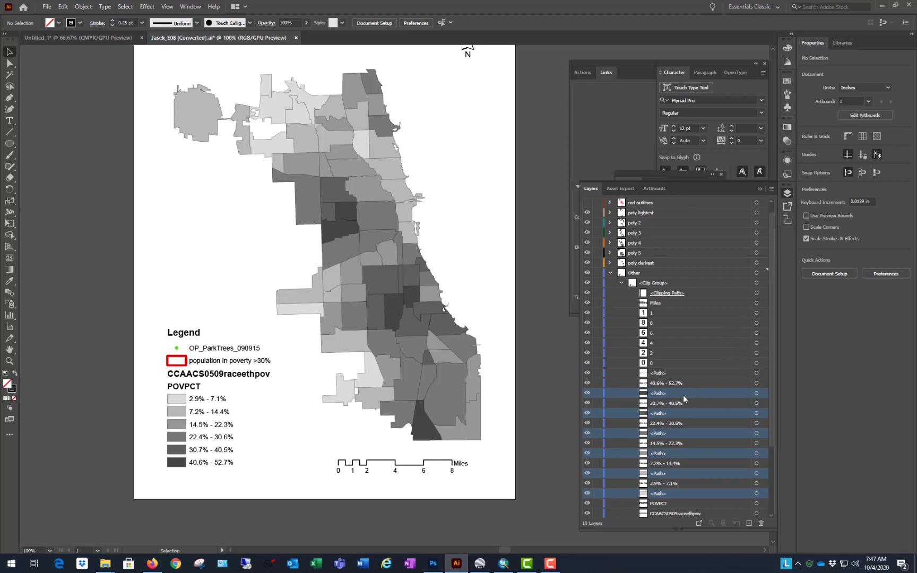
{"action": "left_click_drag", "start_coordinate": [683, 394], "coordinate": [686, 263]}
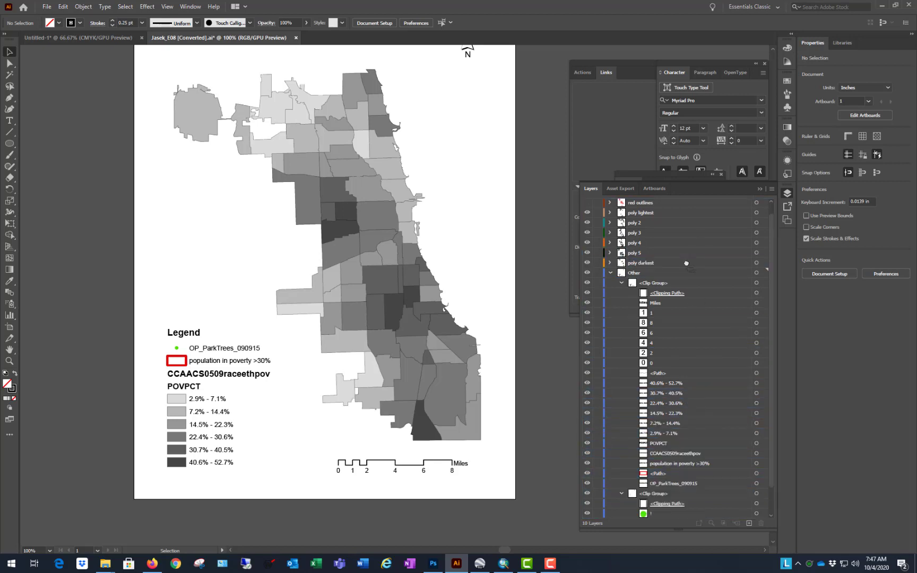
Step: Hide the Other layer, then reassign the second-darkest legend box to poly 5 and the third-darkest box to poly 4
{"action": "left_click", "coordinate": [587, 273]}
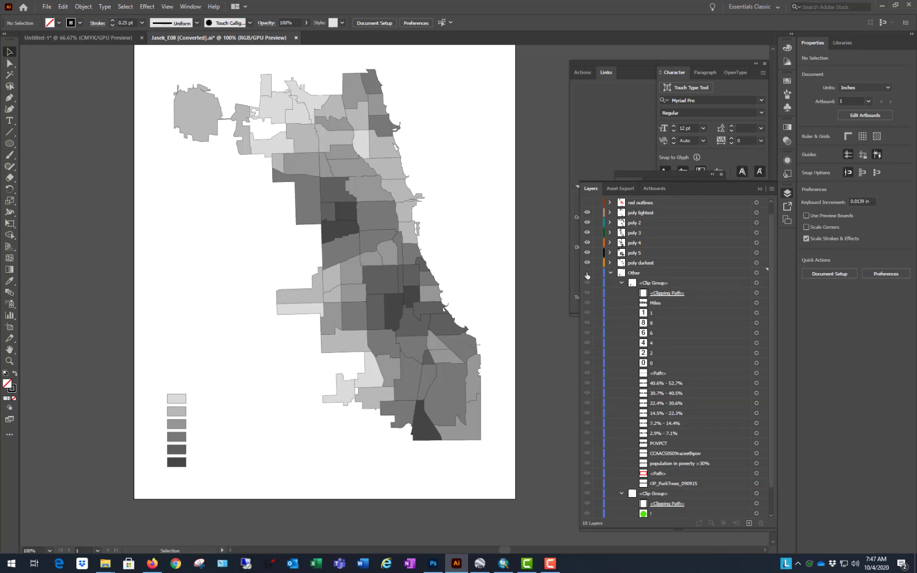
{"action": "left_click", "coordinate": [180, 466]}
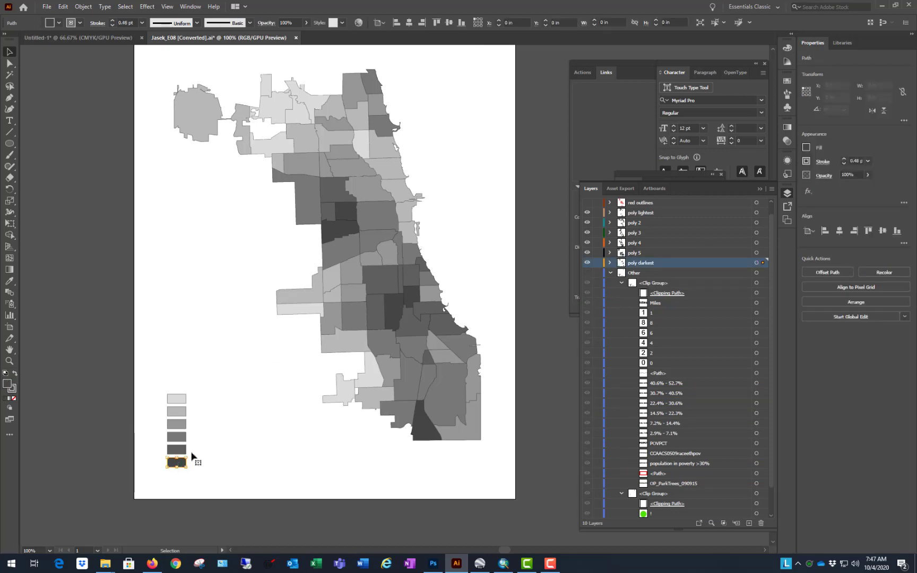
{"action": "left_click", "coordinate": [182, 450]}
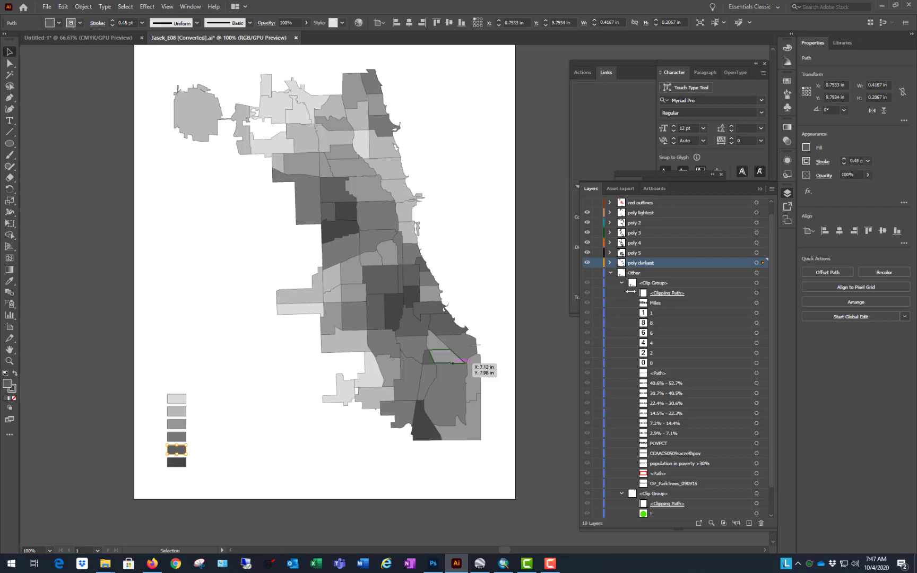
{"action": "left_click_drag", "start_coordinate": [765, 265], "coordinate": [763, 253]}
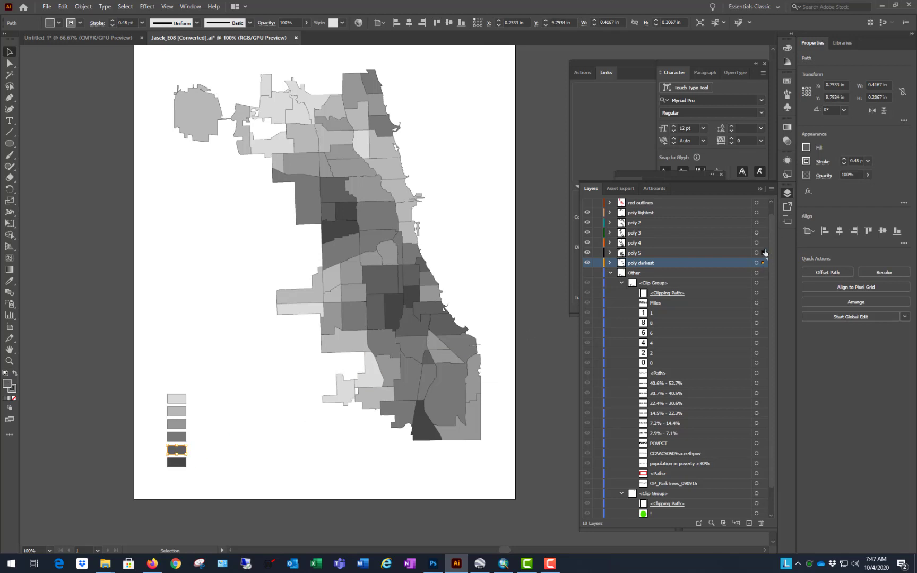
{"action": "left_click", "coordinate": [179, 438]}
{"action": "left_click_drag", "start_coordinate": [764, 261], "coordinate": [763, 243]}
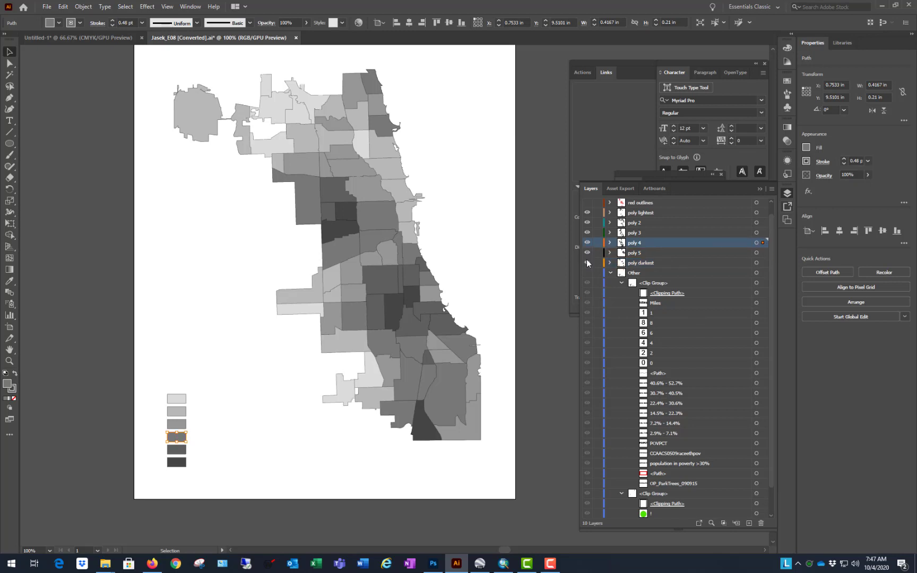
Step: Reassign the three lightest legend boxes from poly darkest to poly 3, poly 2 and poly lightest, matching their shades
{"action": "left_click", "coordinate": [174, 424]}
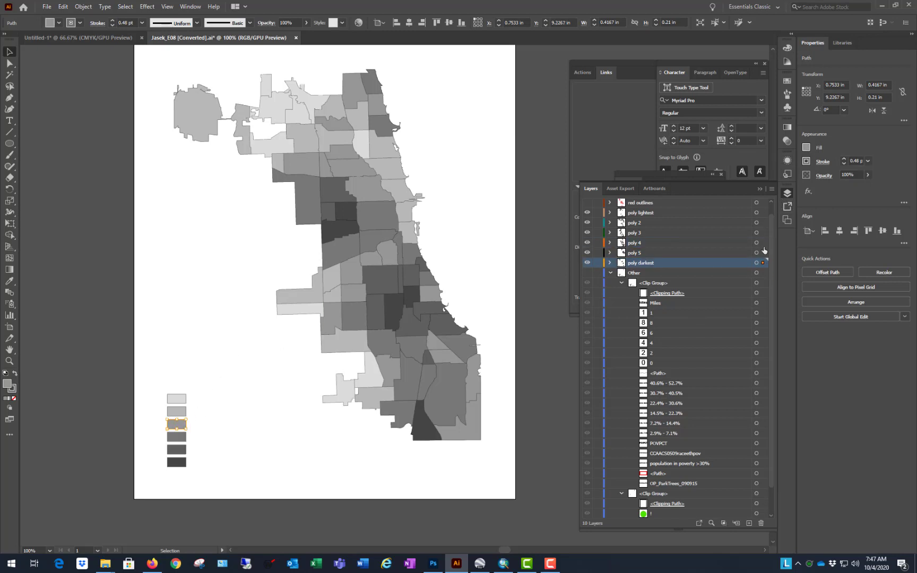
{"action": "left_click_drag", "start_coordinate": [762, 253], "coordinate": [763, 233]}
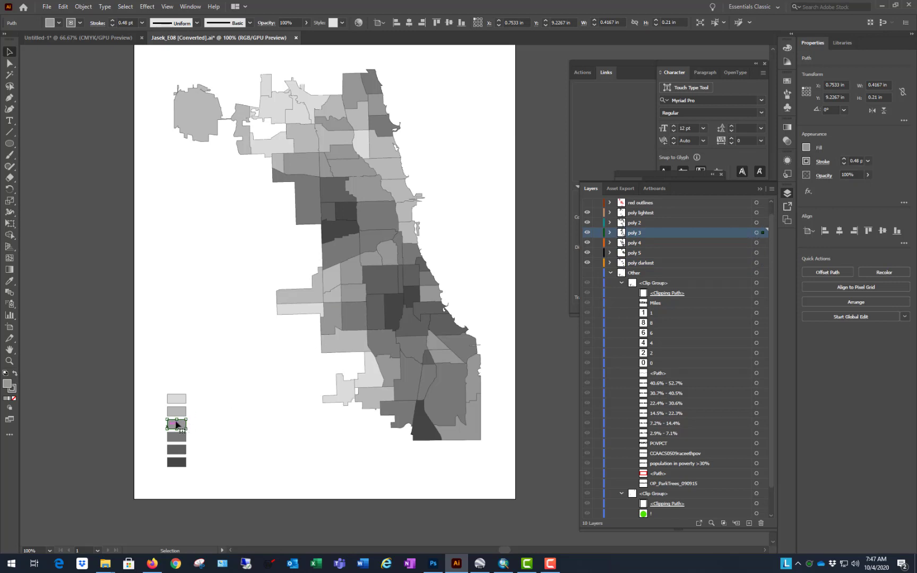
{"action": "left_click", "coordinate": [180, 412]}
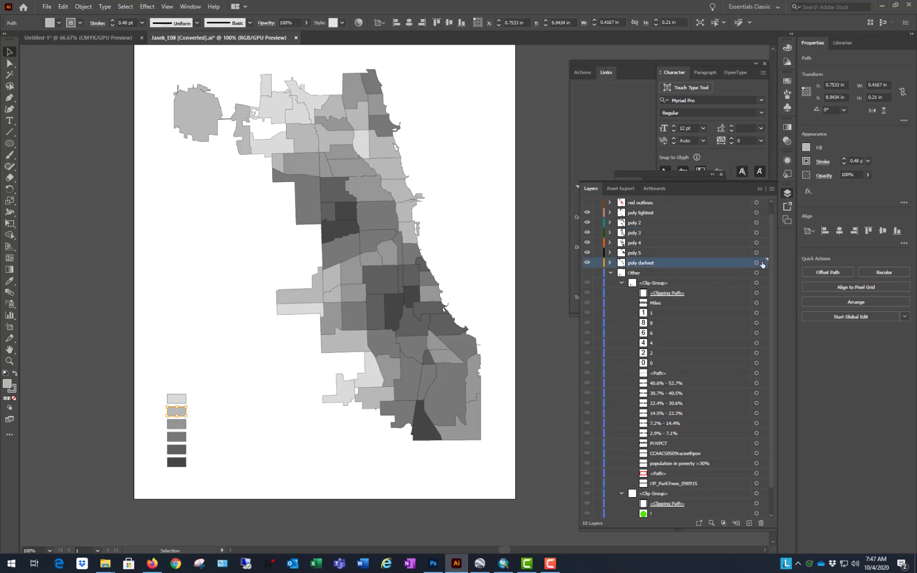
{"action": "left_click_drag", "start_coordinate": [763, 264], "coordinate": [763, 222]}
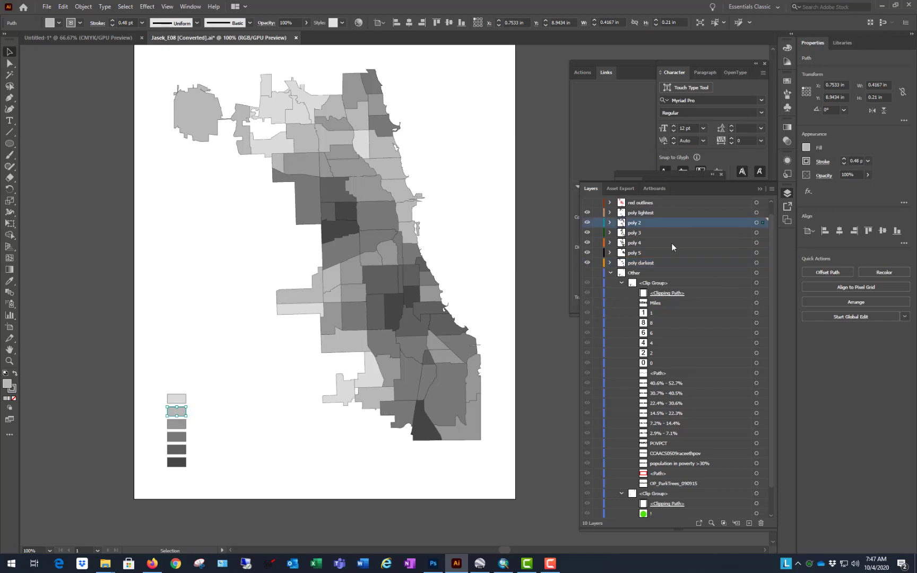
{"action": "left_click", "coordinate": [177, 400]}
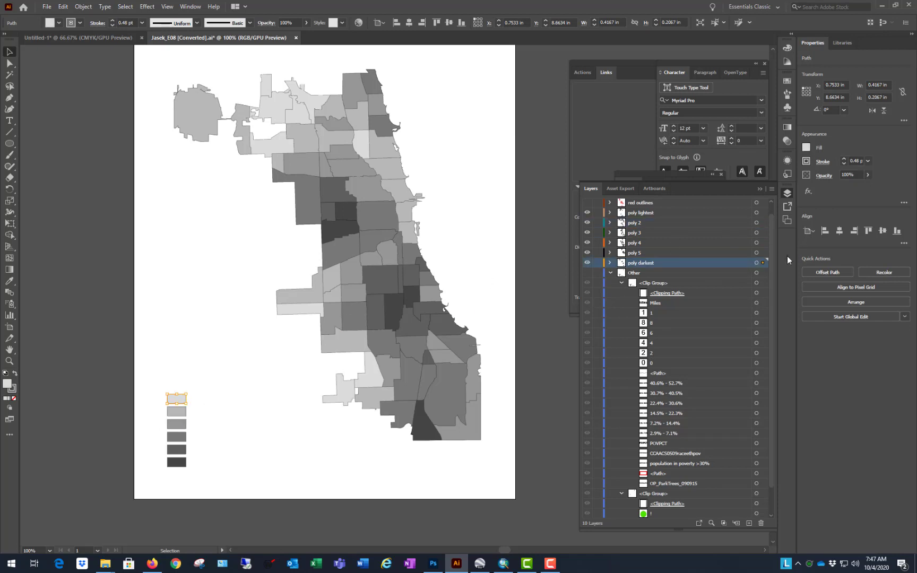
{"action": "left_click_drag", "start_coordinate": [763, 266], "coordinate": [764, 213]}
{"action": "left_click", "coordinate": [256, 530]}
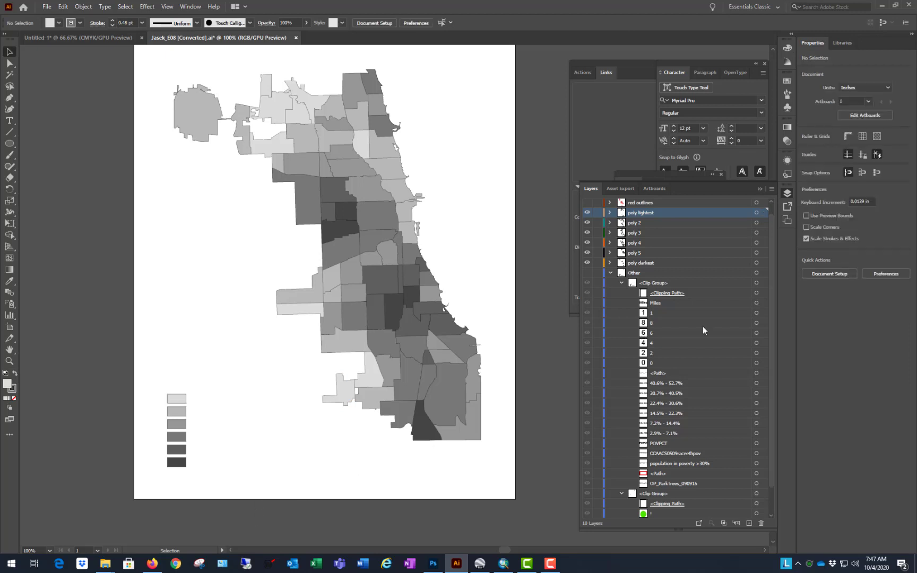
Step: Collapse the first clip group in Other and select all artwork on the poly 2 layer, including its legend box
{"action": "left_click", "coordinate": [702, 223]}
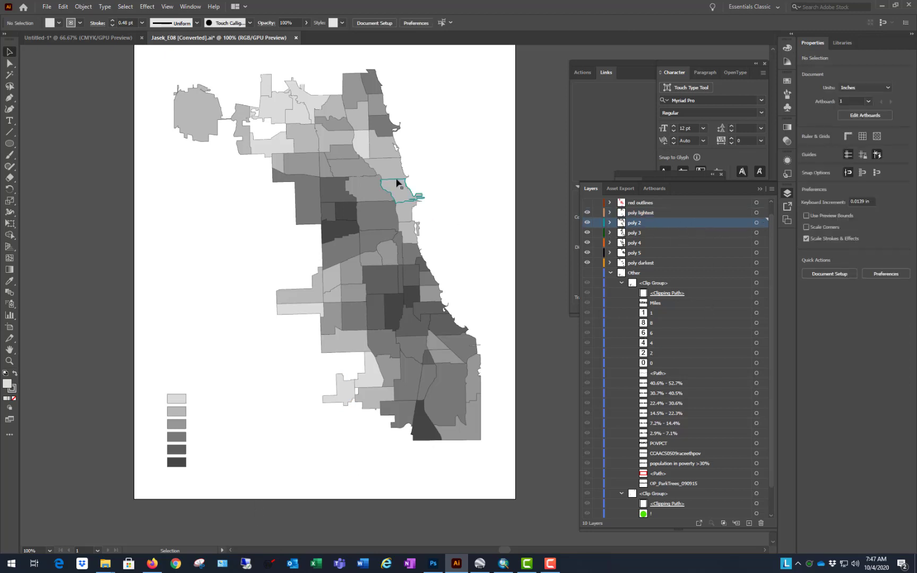
{"action": "scroll", "coordinate": [276, 380], "scroll_direction": "down", "scroll_amount": 1}
{"action": "scroll", "coordinate": [318, 324], "scroll_direction": "up", "scroll_amount": 1}
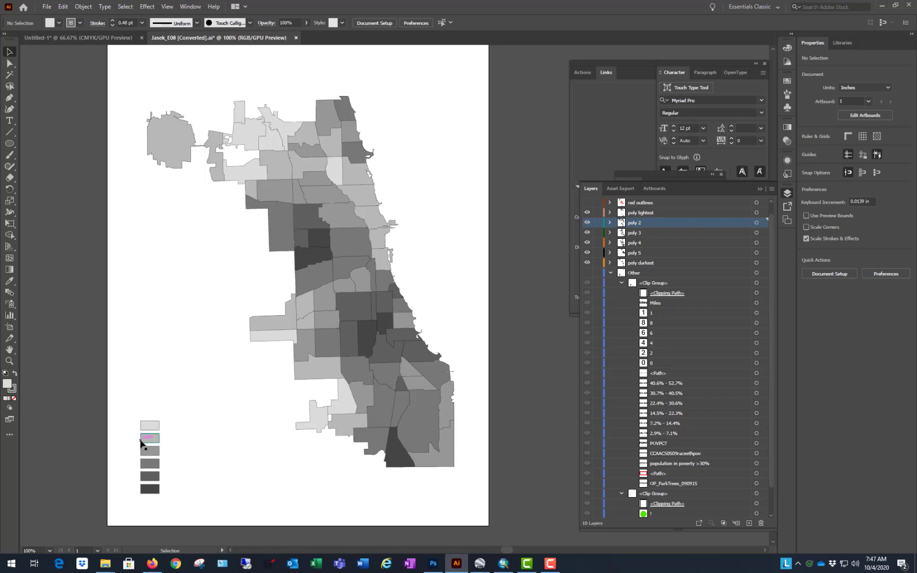
{"action": "left_click", "coordinate": [622, 284]}
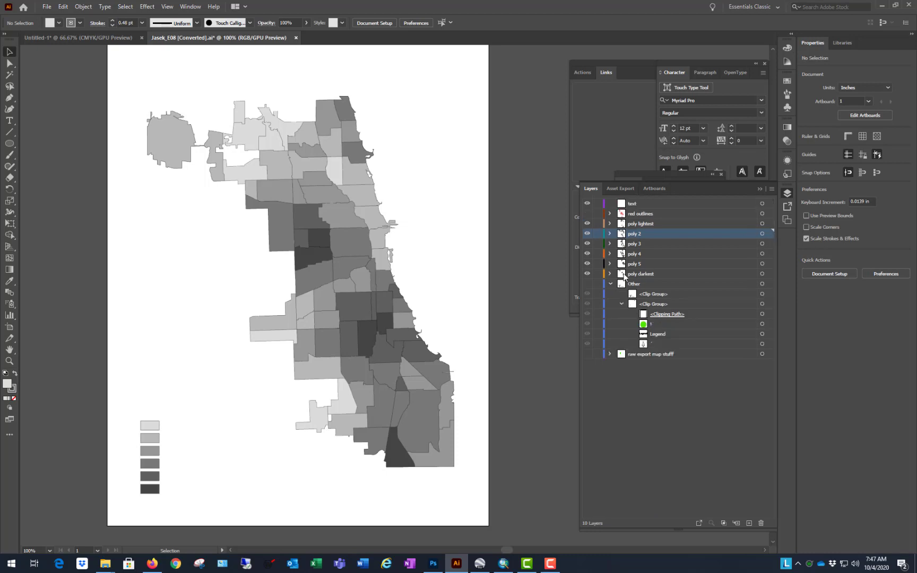
{"action": "left_click", "coordinate": [760, 233]}
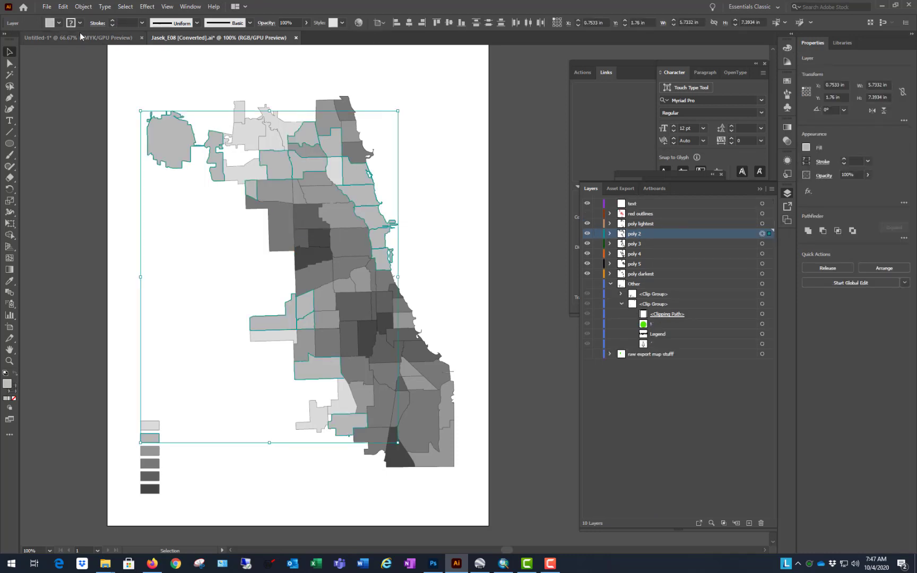
Step: Show the document's swatches and open the Art & Illustration default swatch library for the poly 2 artwork
{"action": "left_click", "coordinate": [58, 24]}
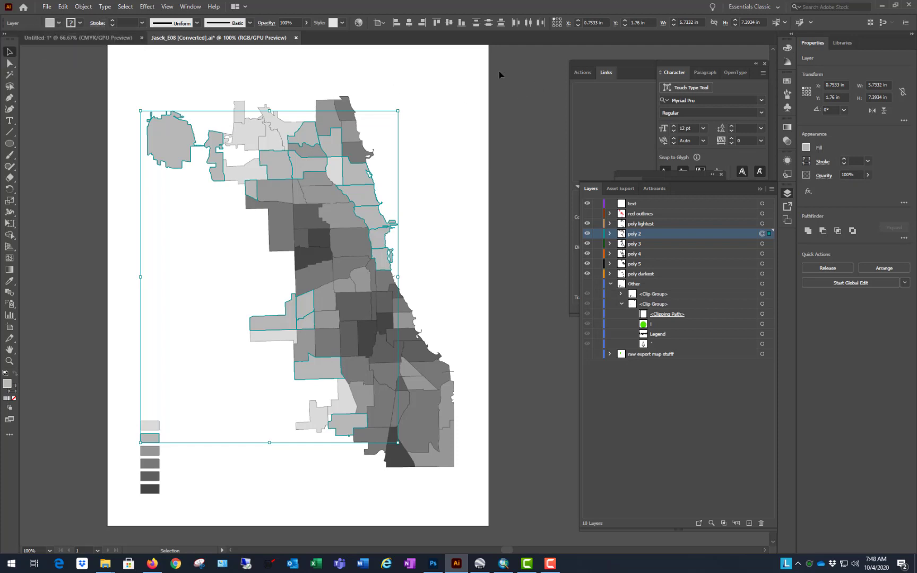
{"action": "left_click", "coordinate": [59, 24]}
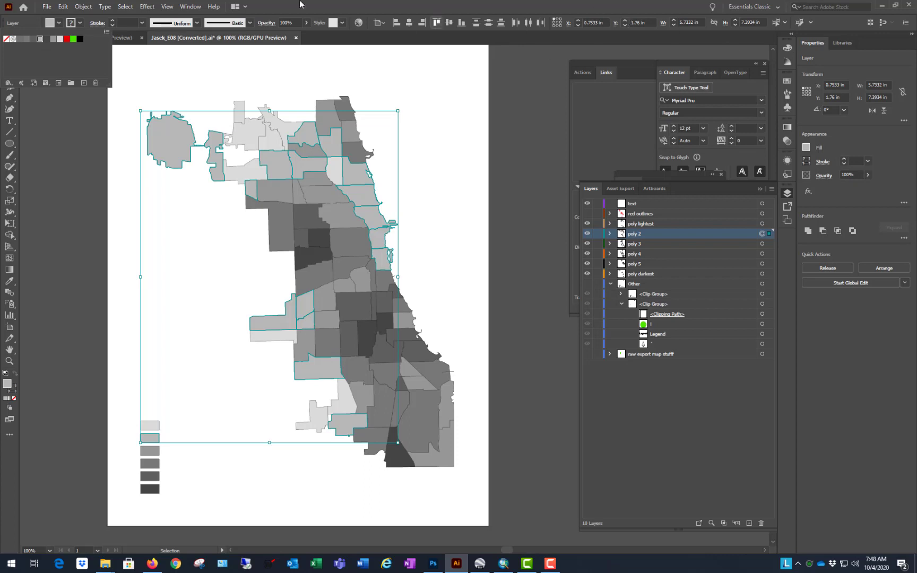
{"action": "left_click", "coordinate": [191, 8]}
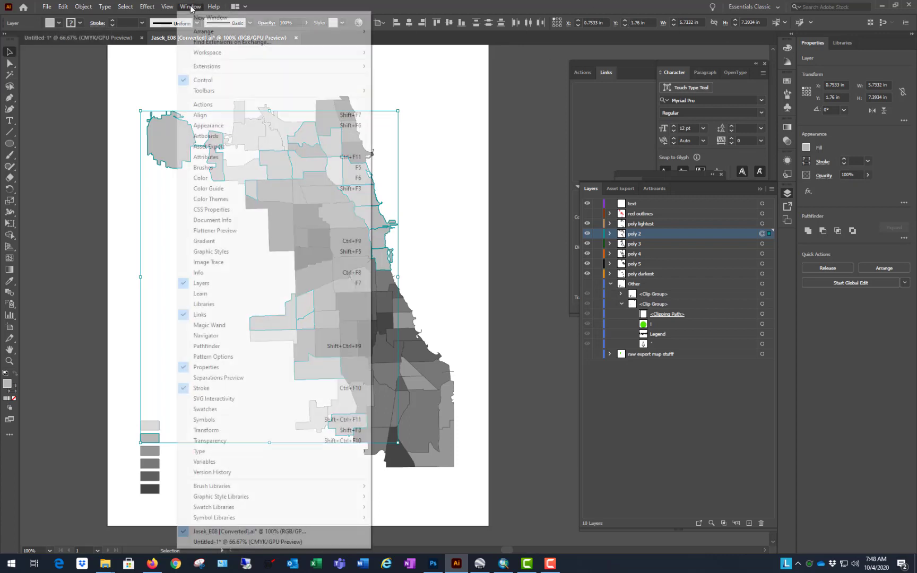
{"action": "left_click", "coordinate": [223, 409]}
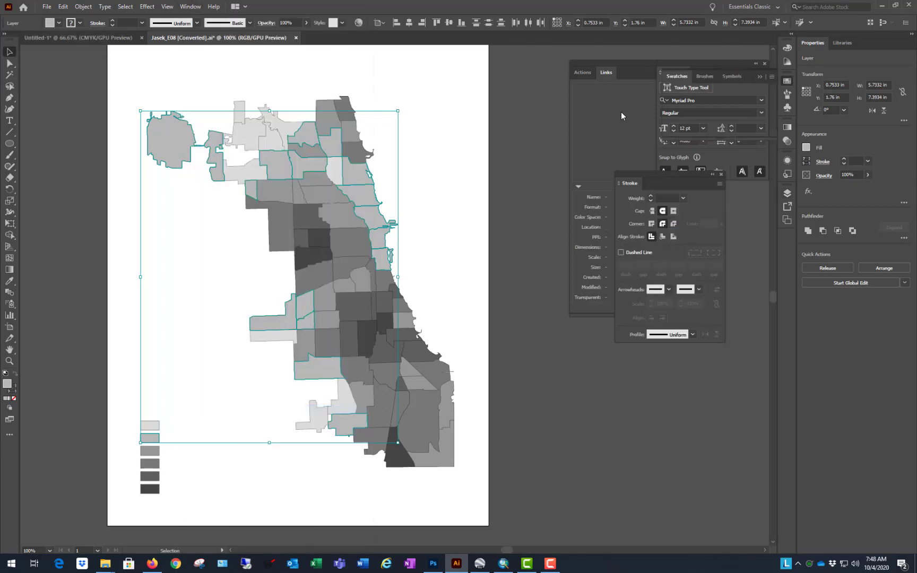
{"action": "left_click", "coordinate": [771, 77]}
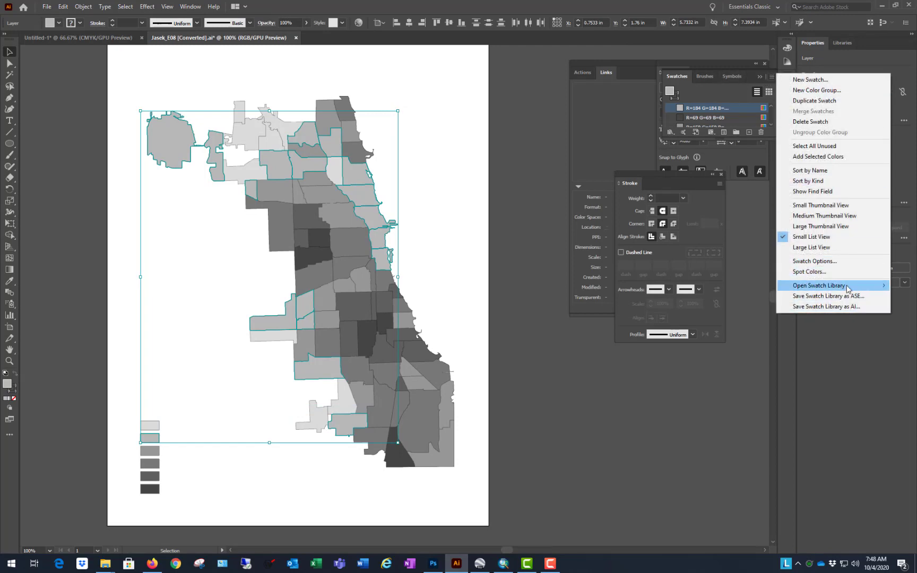
{"action": "mouse_move", "coordinate": [847, 289]}
{"action": "mouse_move", "coordinate": [734, 341]}
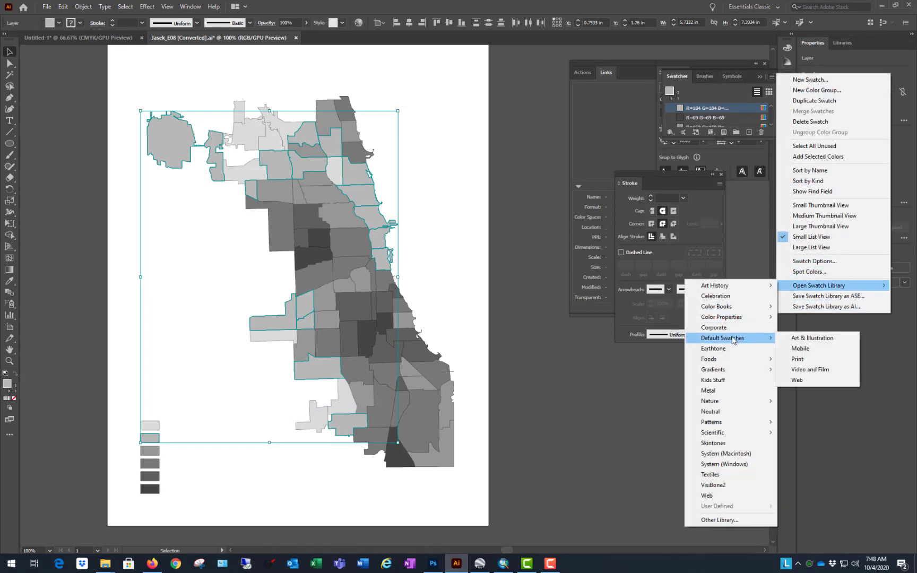
{"action": "left_click", "coordinate": [822, 340]}
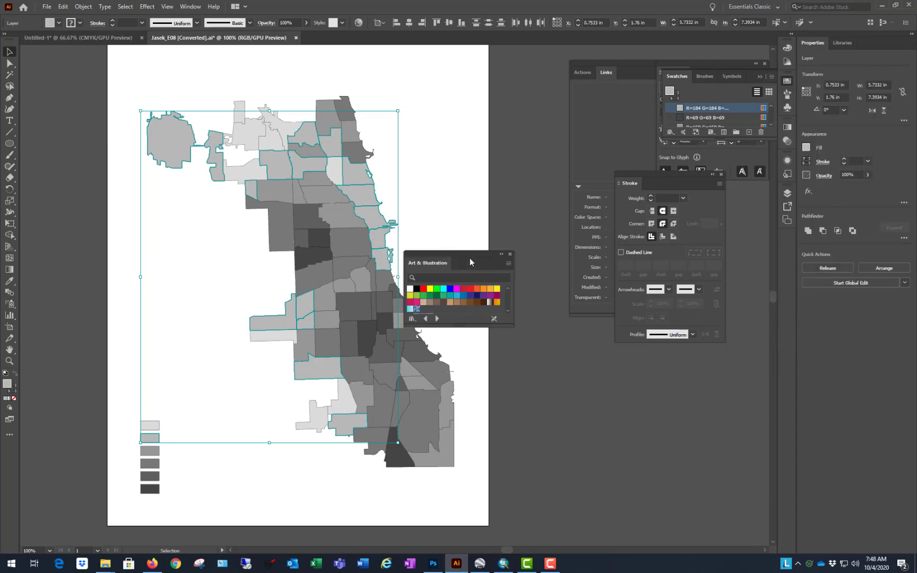
Step: Move and enlarge the Art & Illustration swatch library, and fill the selected poly 2 artwork with yellow
{"action": "left_click_drag", "start_coordinate": [470, 257], "coordinate": [86, 56]}
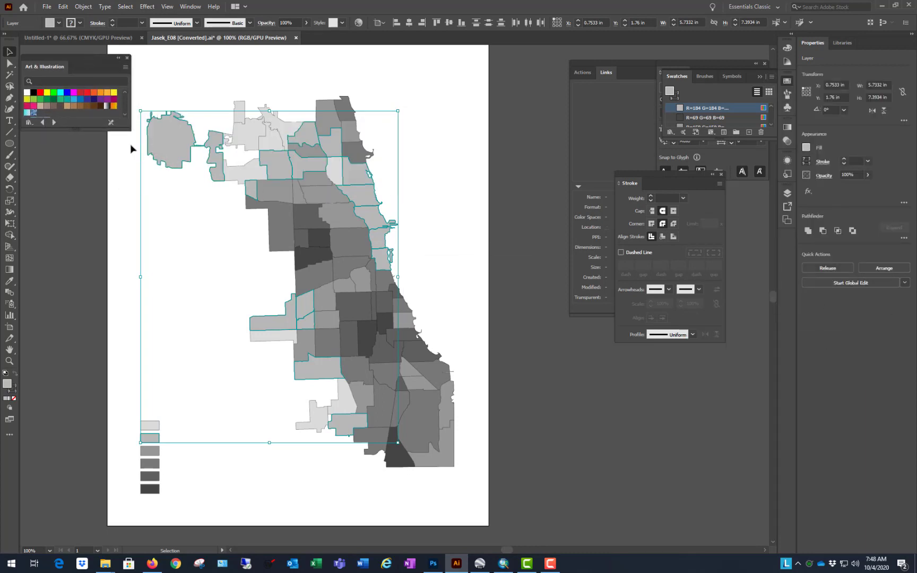
{"action": "left_click_drag", "start_coordinate": [126, 128], "coordinate": [129, 165]}
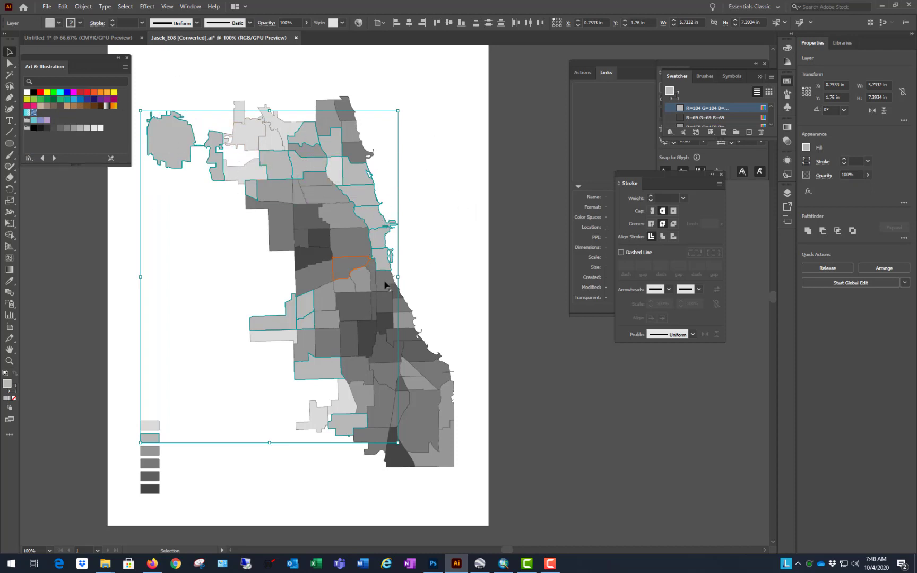
{"action": "left_click", "coordinate": [114, 92]}
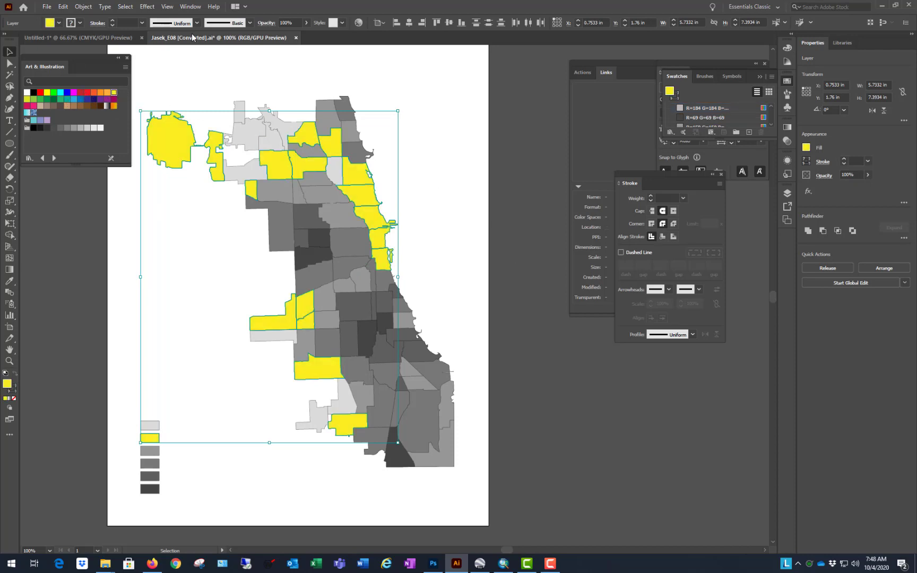
Step: Start a Drop Shadow effect on the poly 2 artwork with Multiply mode and the near-black color 020001
{"action": "left_click", "coordinate": [147, 6]}
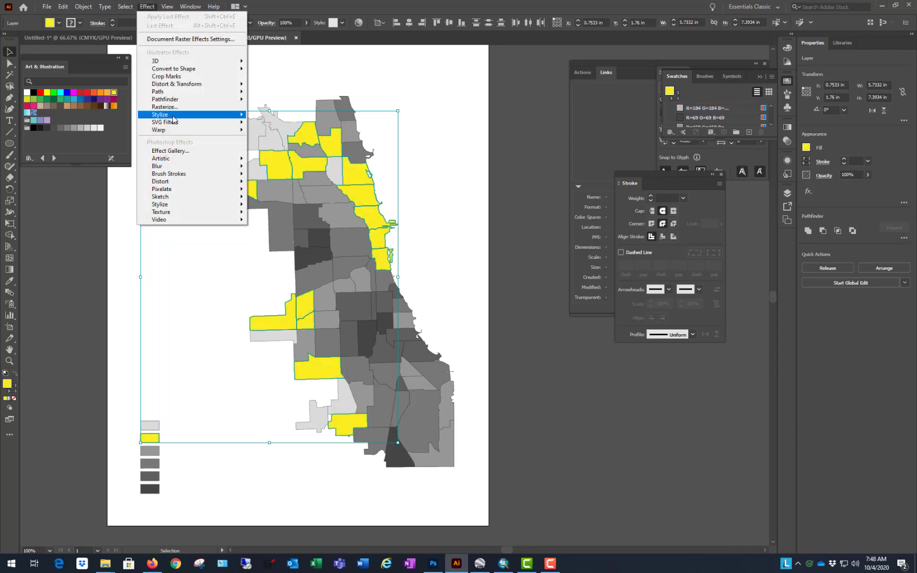
{"action": "mouse_move", "coordinate": [178, 115]}
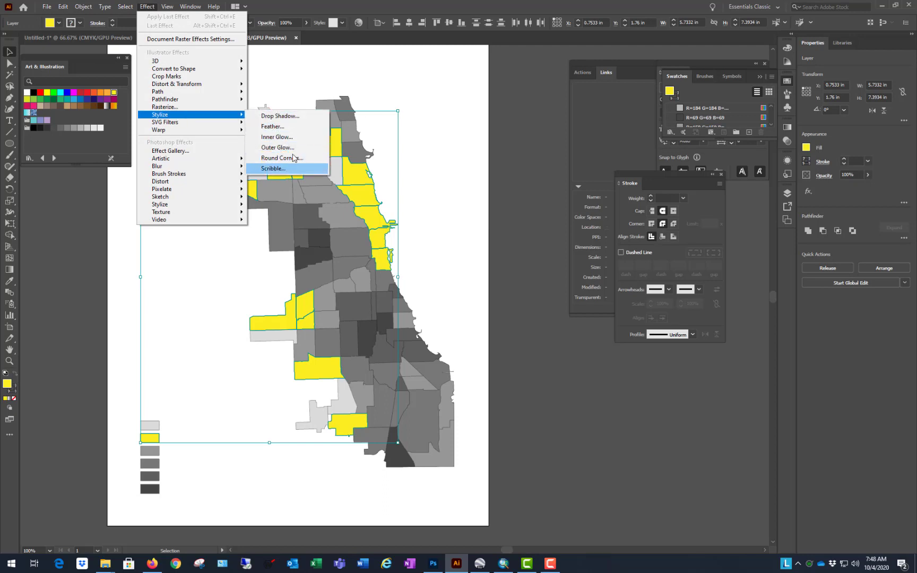
{"action": "left_click", "coordinate": [305, 117]}
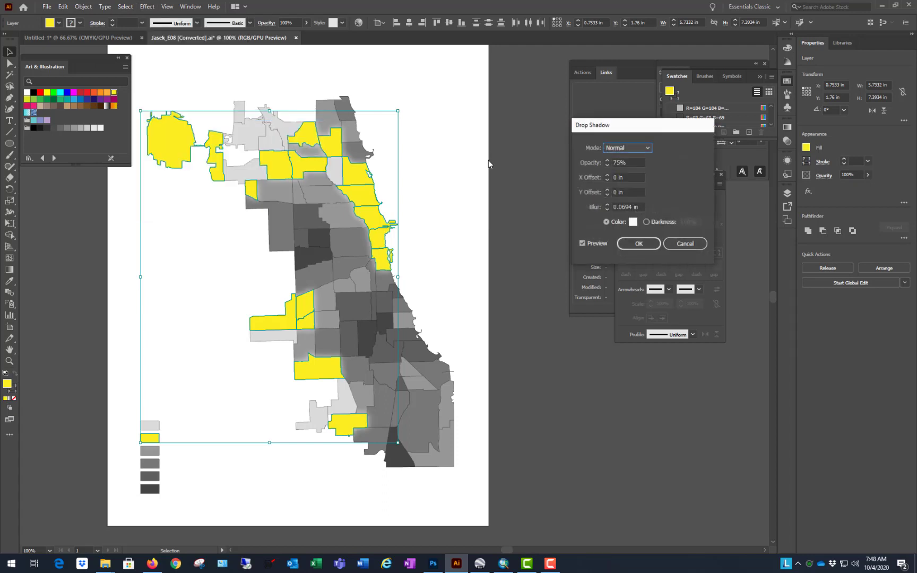
{"action": "left_click", "coordinate": [649, 146]}
{"action": "left_click", "coordinate": [638, 159]}
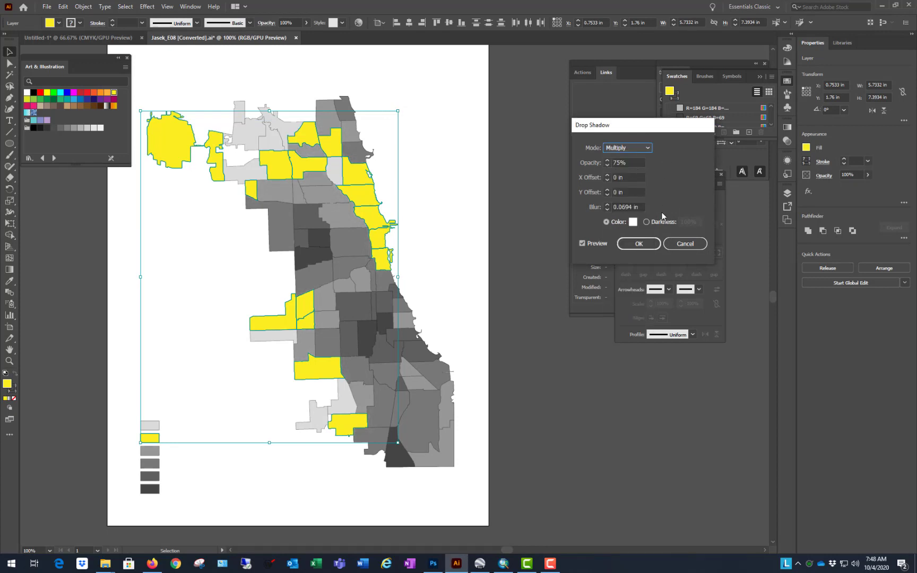
{"action": "left_click", "coordinate": [633, 222]}
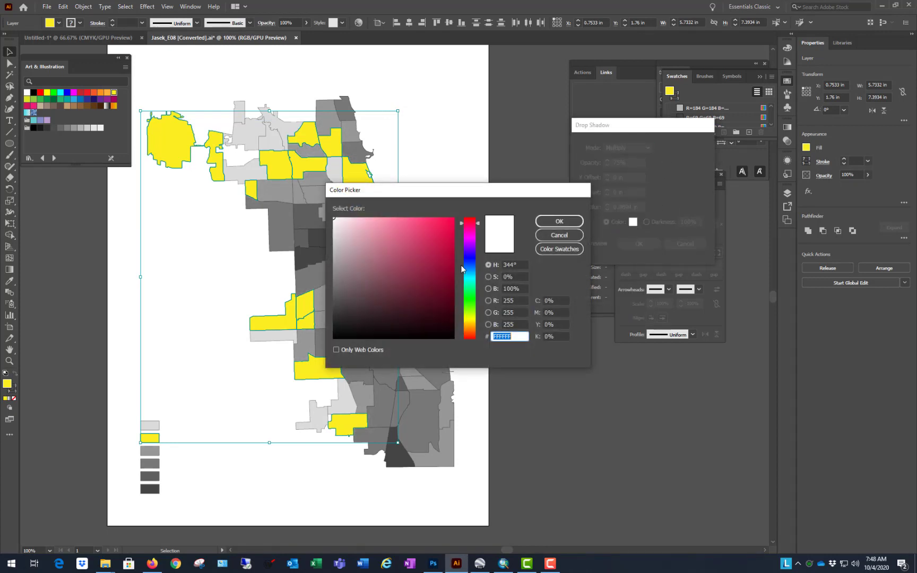
{"action": "left_click", "coordinate": [450, 338]}
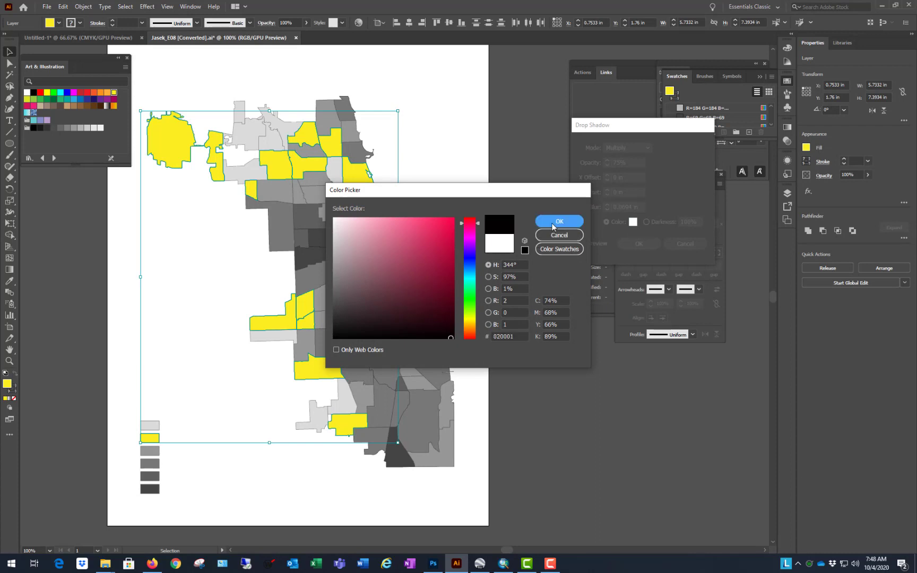
{"action": "left_click", "coordinate": [555, 222]}
Step: Set the drop shadow's X offset, Y offset and blur to 0.02 in each, apply it, and deselect the artwork
{"action": "left_click", "coordinate": [633, 177]}
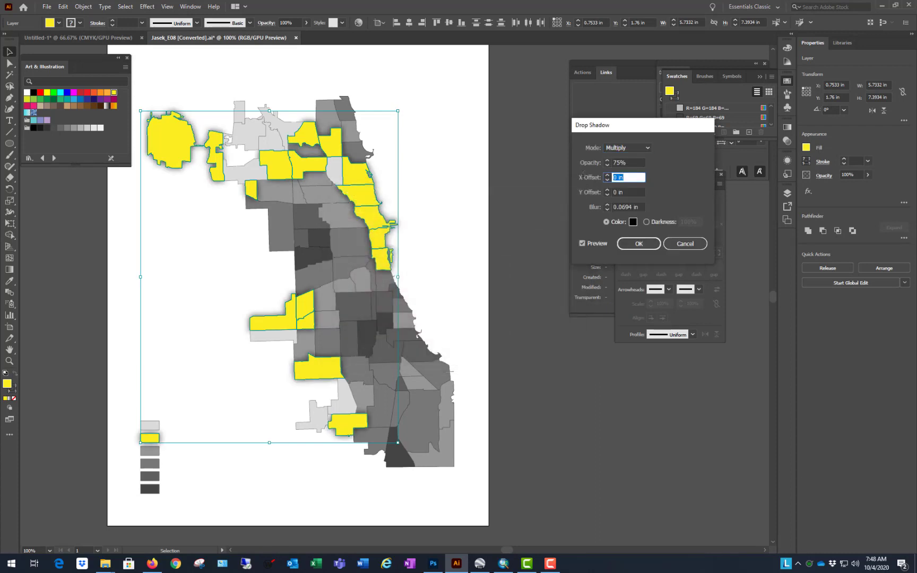
{"action": "type", "text": ".02"}
{"action": "key", "text": "Tab"}
{"action": "type", "text": ".02"}
{"action": "key", "text": "Tab"}
{"action": "type", "text": ".02"}
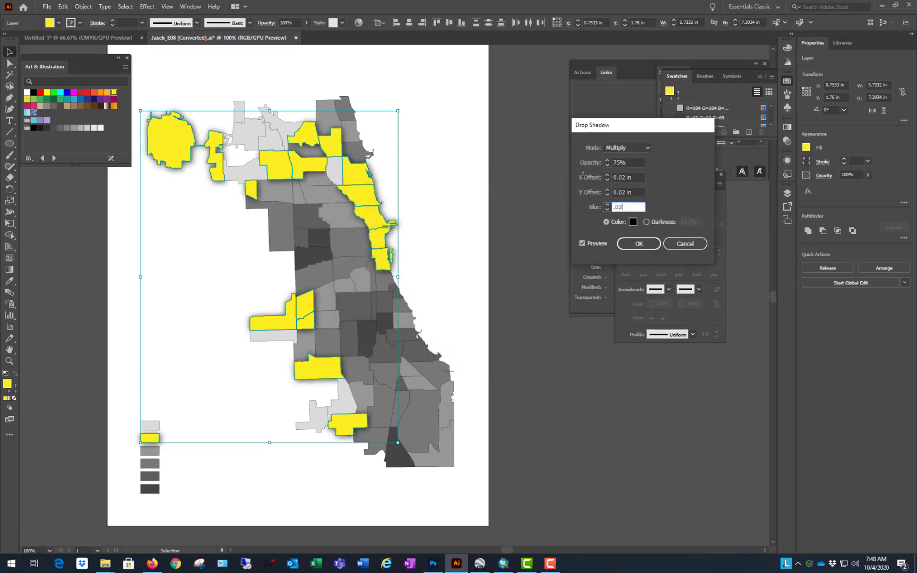
{"action": "left_click", "coordinate": [639, 243]}
{"action": "left_click", "coordinate": [507, 149]}
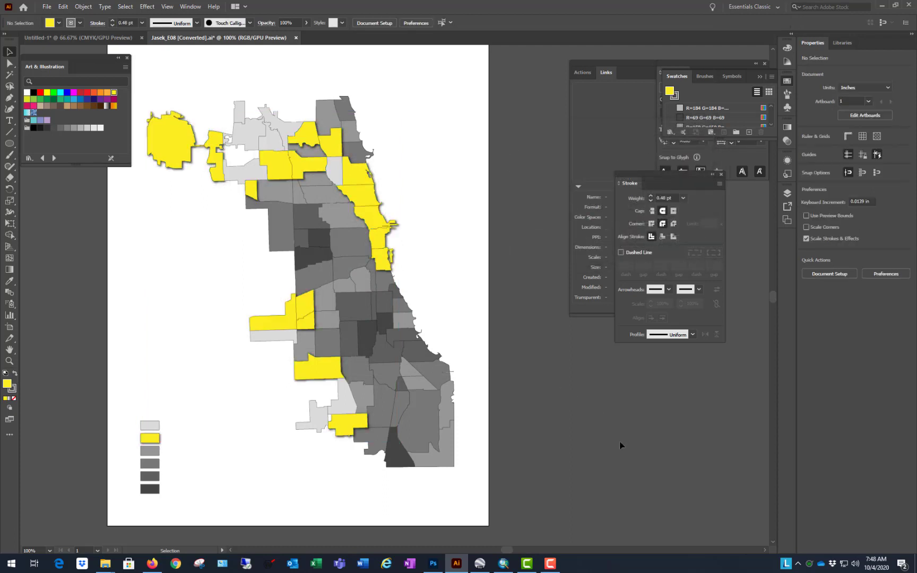
Step: Examine the poly 2 shadow on the map, toggling the layer's visibility and checking a yellow polygon's appearance attributes
{"action": "scroll", "coordinate": [619, 441], "scroll_direction": "down", "scroll_amount": 2}
{"action": "scroll", "coordinate": [572, 444], "scroll_direction": "up", "scroll_amount": 2}
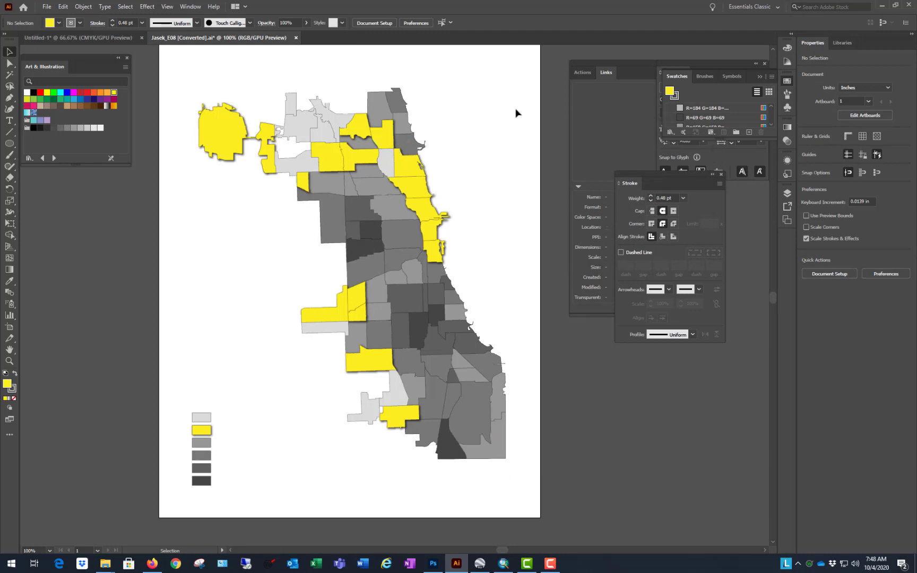
{"action": "left_click", "coordinate": [328, 317]}
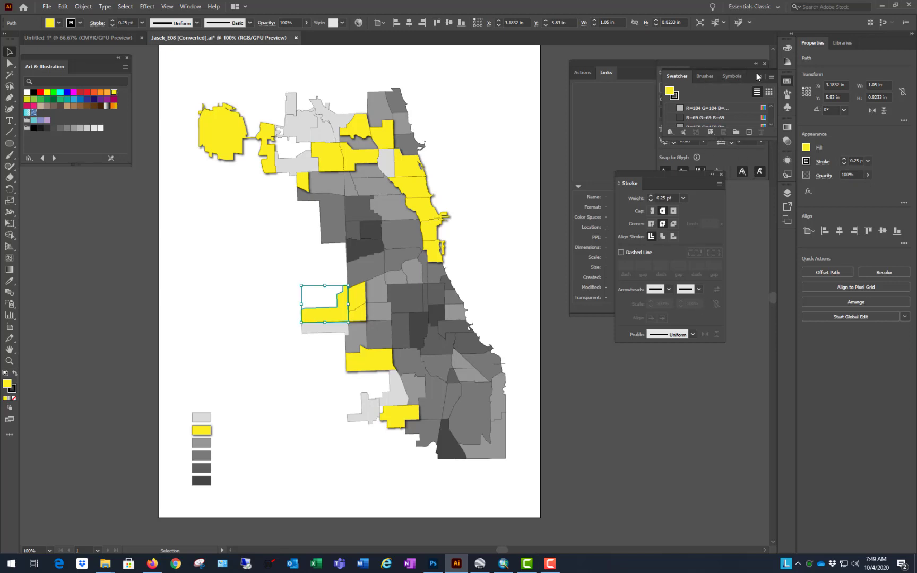
{"action": "left_click_drag", "start_coordinate": [757, 77], "coordinate": [732, 432]}
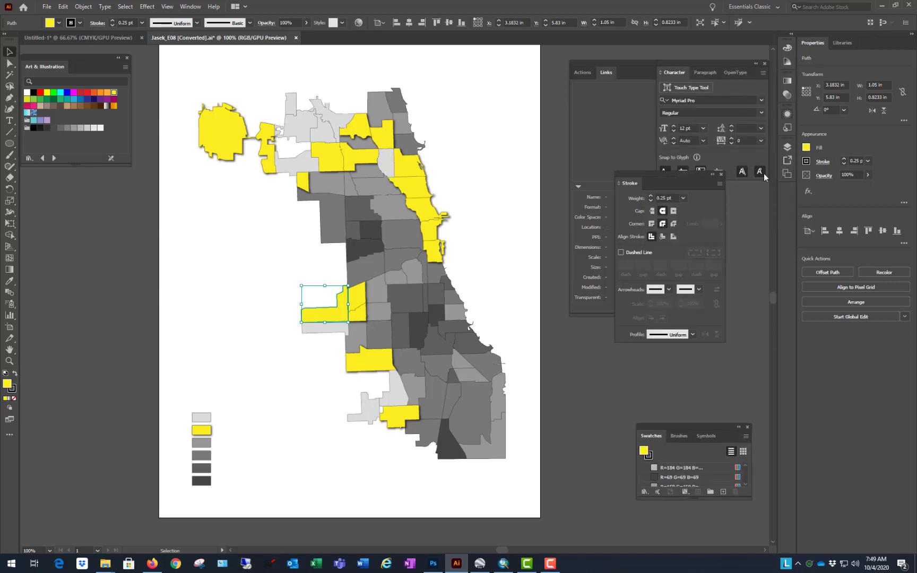
{"action": "left_click", "coordinate": [787, 147]}
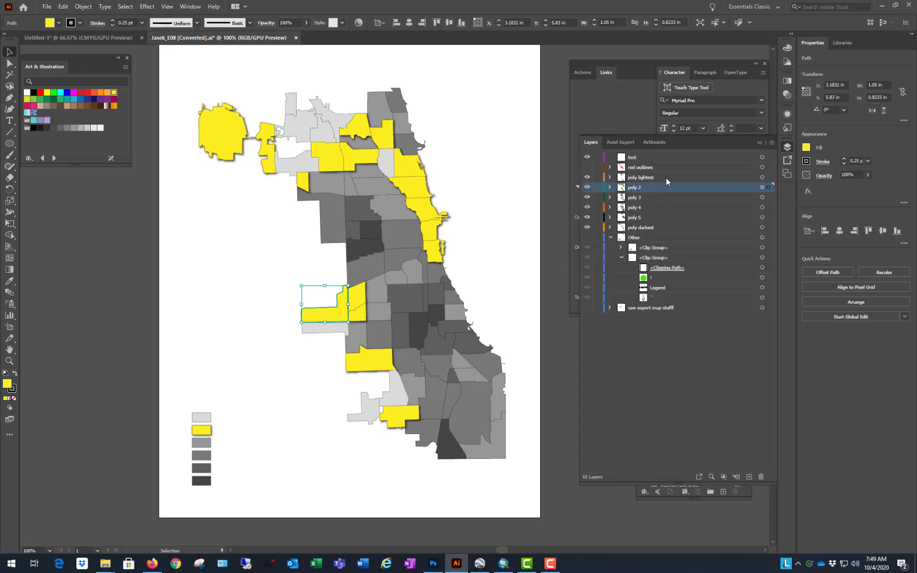
{"action": "left_click", "coordinate": [587, 187]}
{"action": "left_click", "coordinate": [588, 187]}
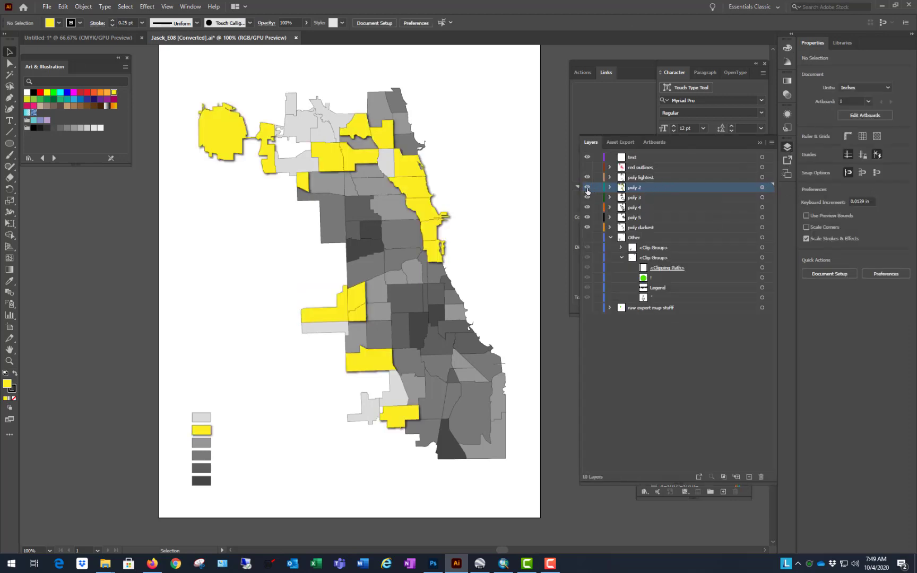
{"action": "left_click", "coordinate": [319, 317]}
{"action": "left_click", "coordinate": [787, 115]}
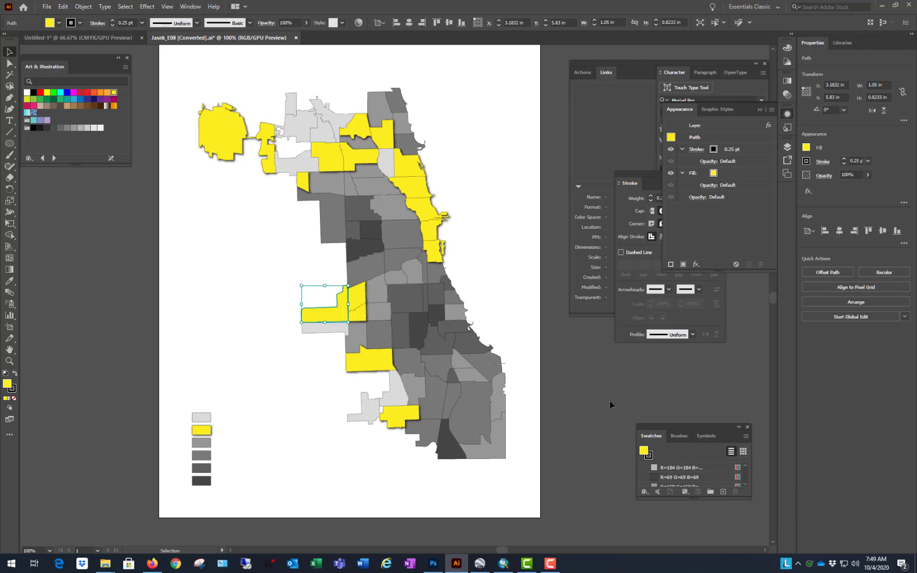
{"action": "left_click", "coordinate": [592, 355]}
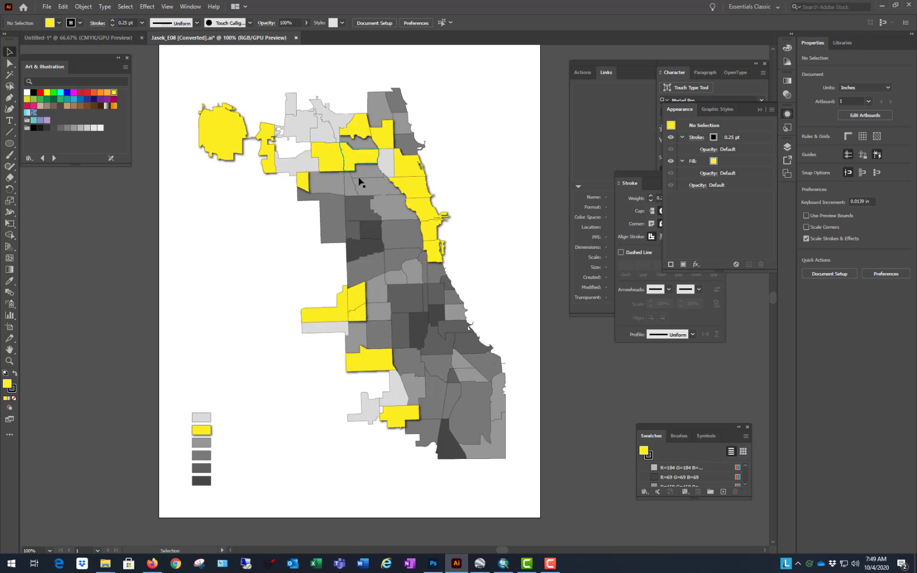
Step: Inspect the shadow where yellow and lightest polygons meet, and move the poly 2 layer above poly lightest
{"action": "scroll", "coordinate": [366, 348], "scroll_direction": "up", "scroll_amount": 3}
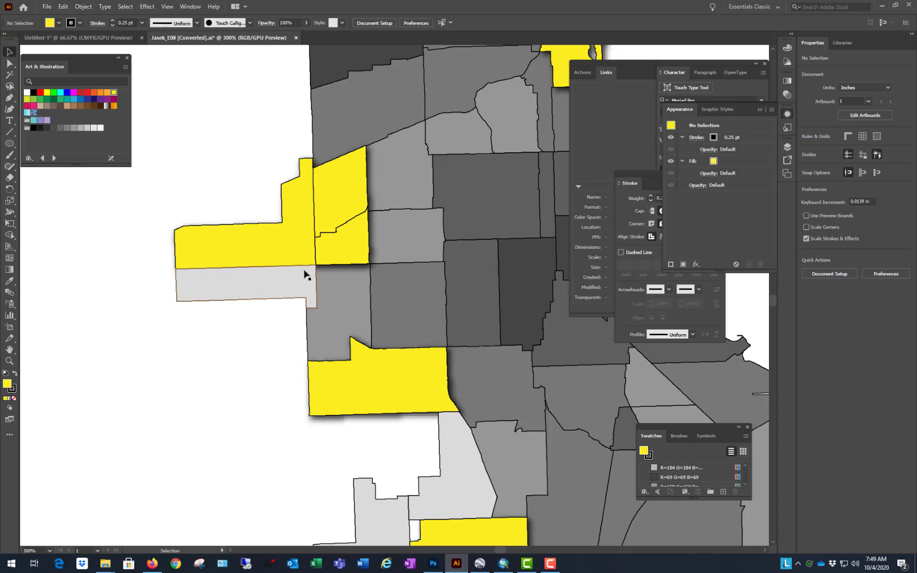
{"action": "scroll", "coordinate": [241, 345], "scroll_direction": "down", "scroll_amount": 4}
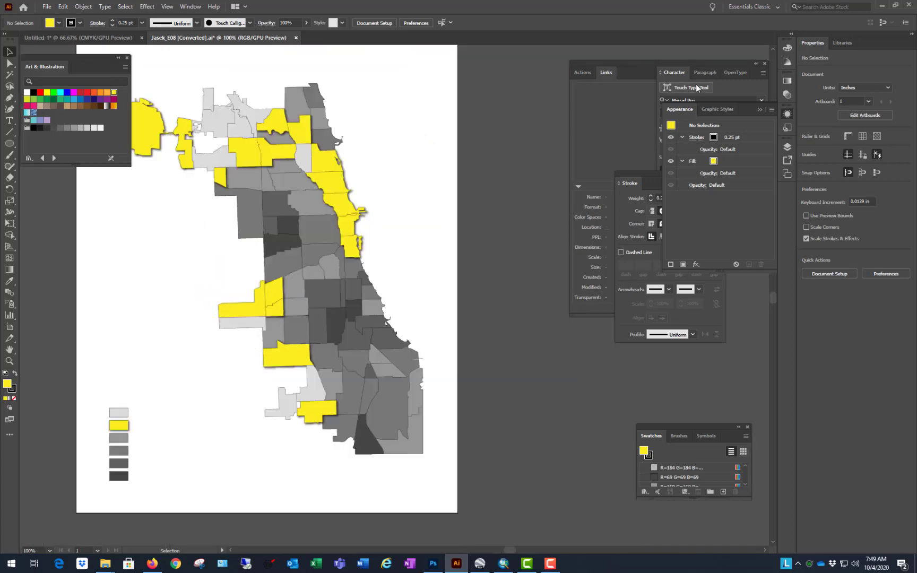
{"action": "left_click", "coordinate": [787, 147]}
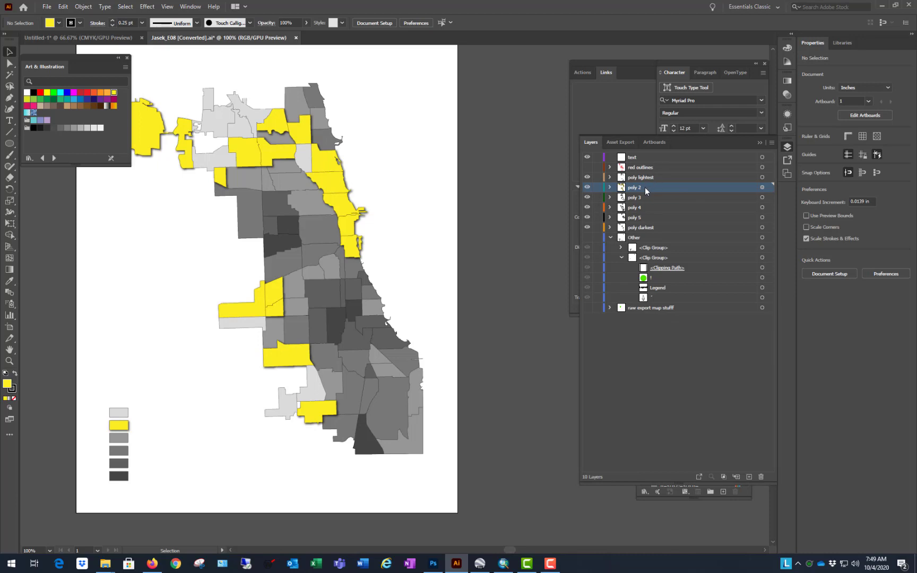
{"action": "left_click_drag", "start_coordinate": [643, 189], "coordinate": [642, 174]}
{"action": "scroll", "coordinate": [448, 317], "scroll_direction": "down", "scroll_amount": 1}
{"action": "scroll", "coordinate": [323, 264], "scroll_direction": "up", "scroll_amount": 1}
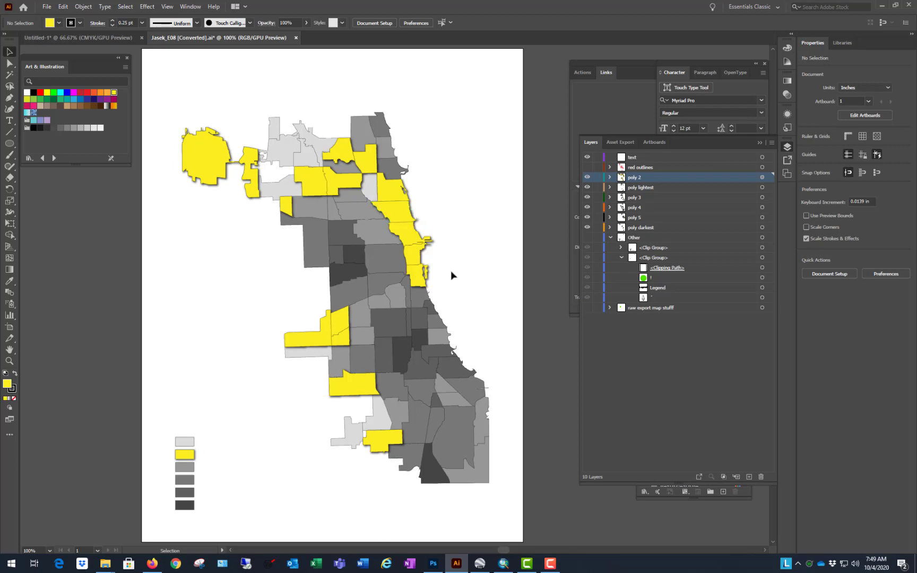
{"action": "scroll", "coordinate": [451, 272], "scroll_direction": "down", "scroll_amount": 1}
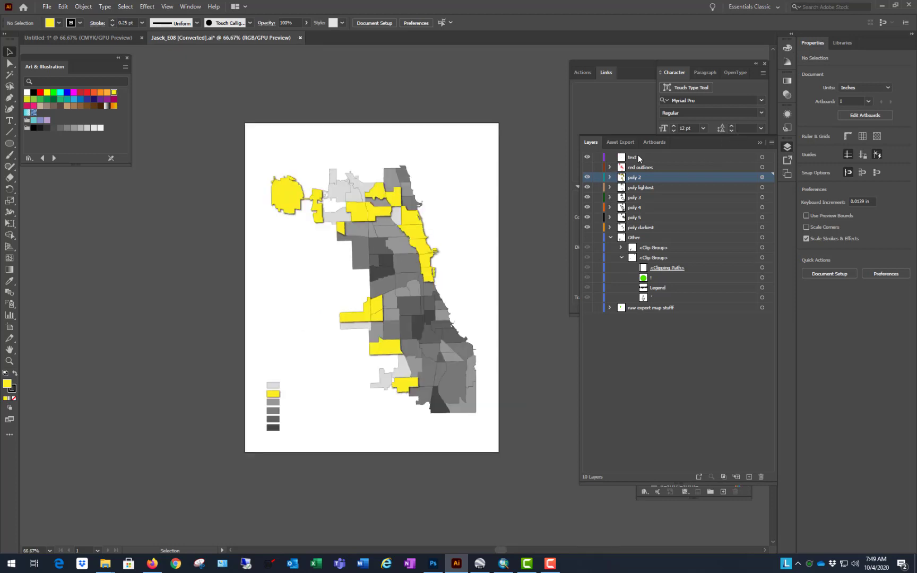
Step: Select the layers from poly 2 through poly darkest, and hide poly 2 and poly lightest
{"action": "left_click", "coordinate": [674, 217], "text": "shift"}
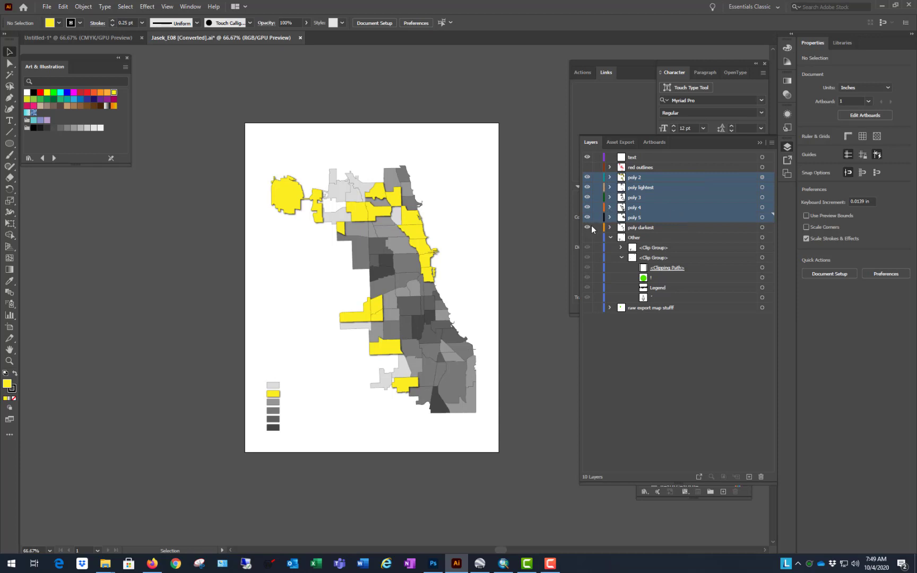
{"action": "left_click", "coordinate": [697, 227], "text": "shift"}
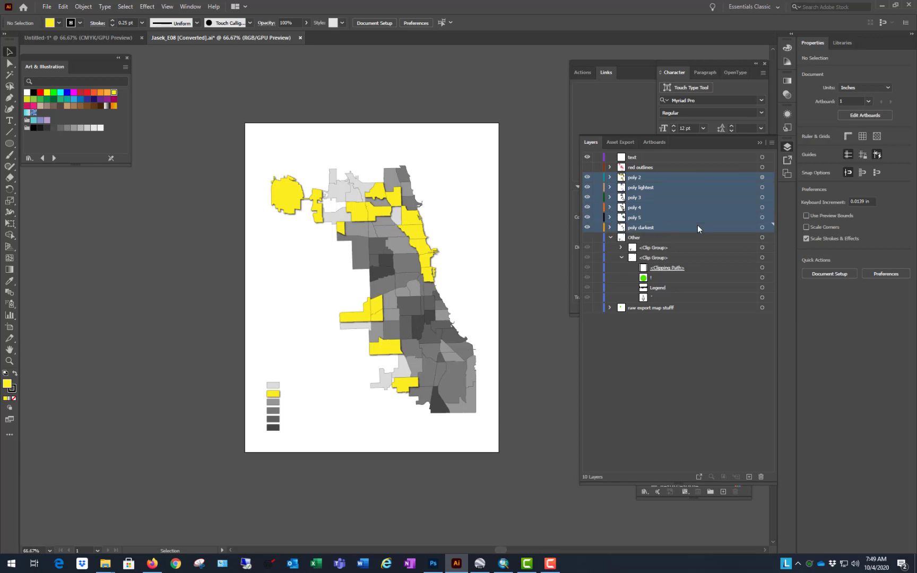
{"action": "left_click", "coordinate": [587, 177]}
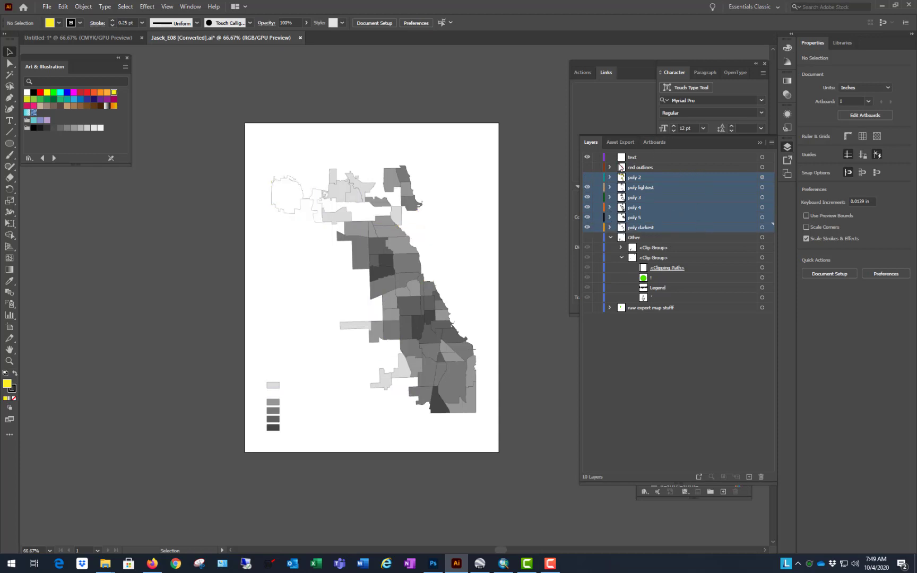
{"action": "left_click", "coordinate": [587, 190]}
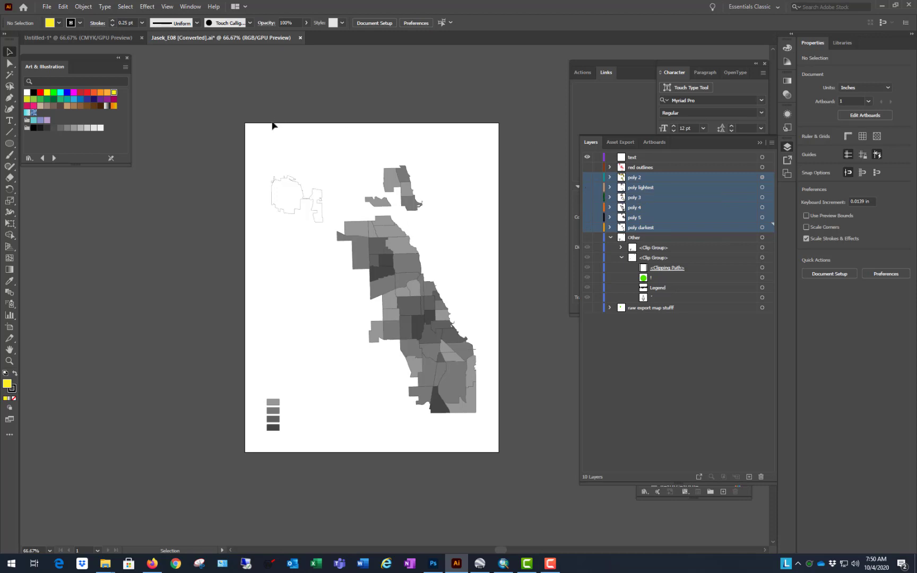
Step: Delete the stray unfilled outlines in the map's northwest corner from the poly darkest layer
{"action": "left_click", "coordinate": [298, 186]}
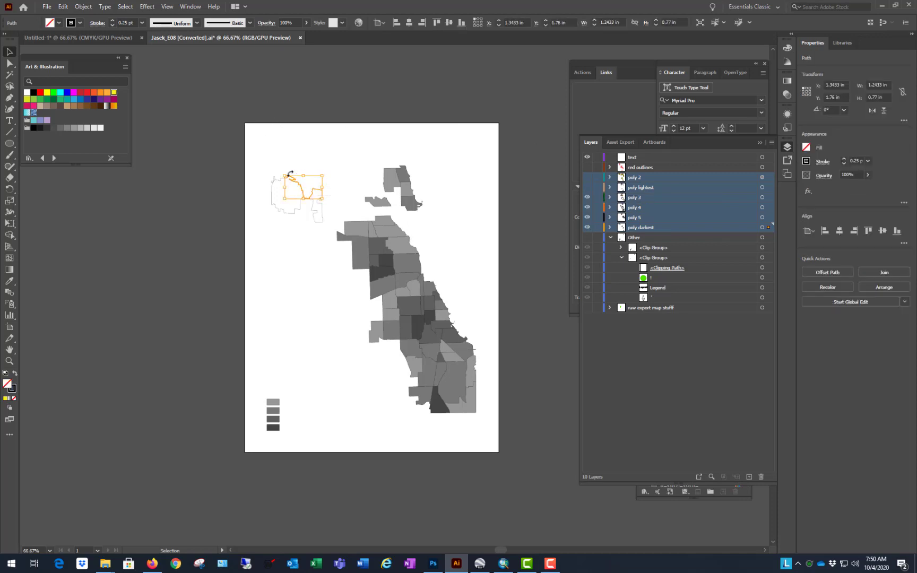
{"action": "key", "text": "Delete"}
{"action": "left_click", "coordinate": [324, 230]}
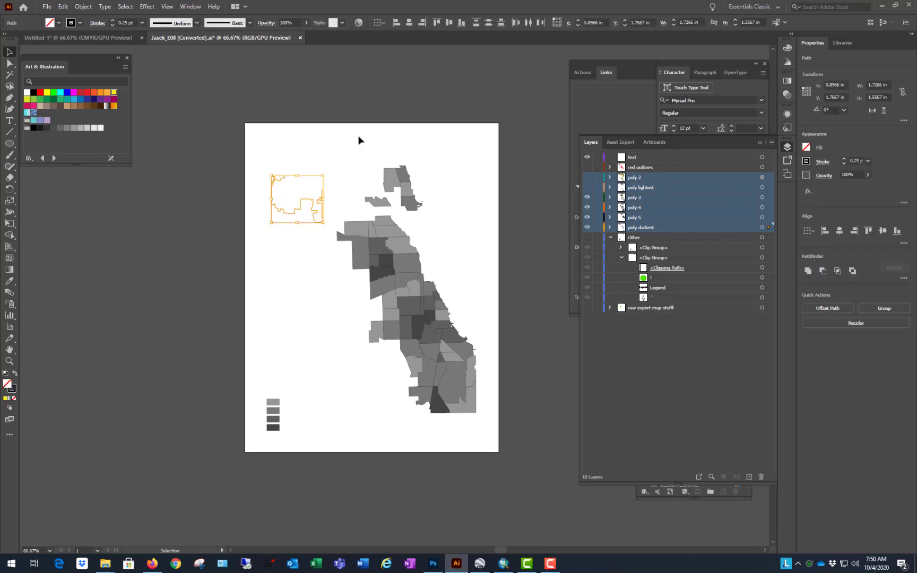
{"action": "key", "text": "Delete"}
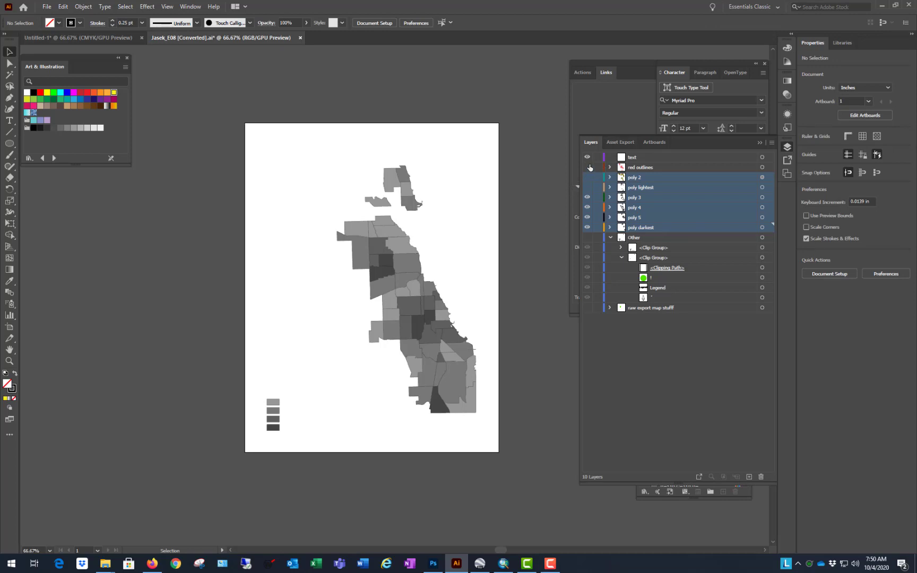
Step: Show the Other layer, hide the red outlines and all poly layers, and select the clip group containing the legend text
{"action": "left_click_drag", "start_coordinate": [587, 167], "coordinate": [587, 238]}
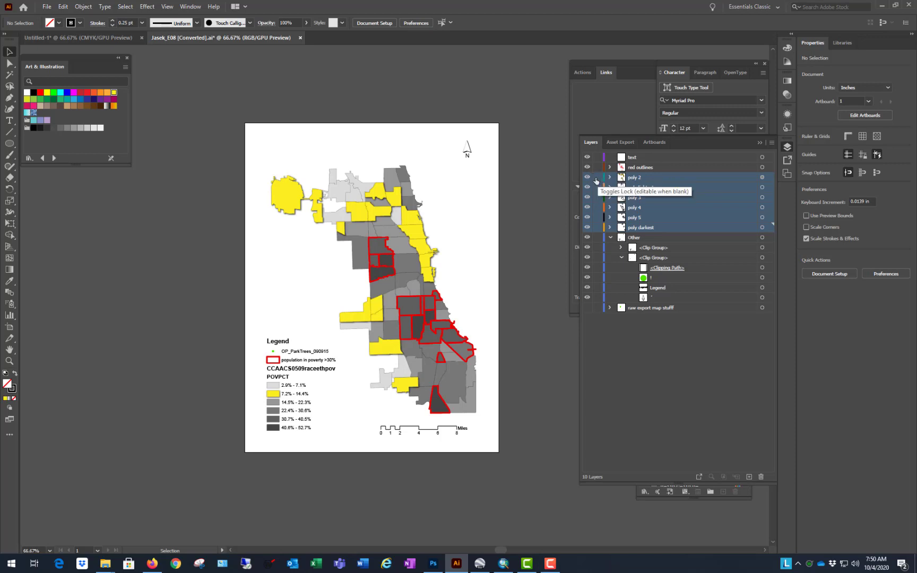
{"action": "left_click_drag", "start_coordinate": [587, 178], "coordinate": [588, 231]}
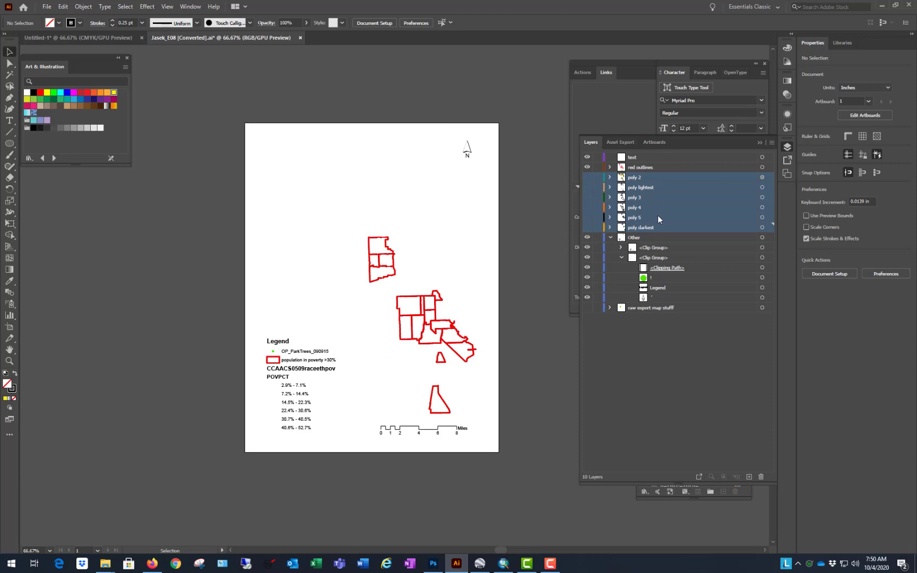
{"action": "left_click", "coordinate": [587, 168]}
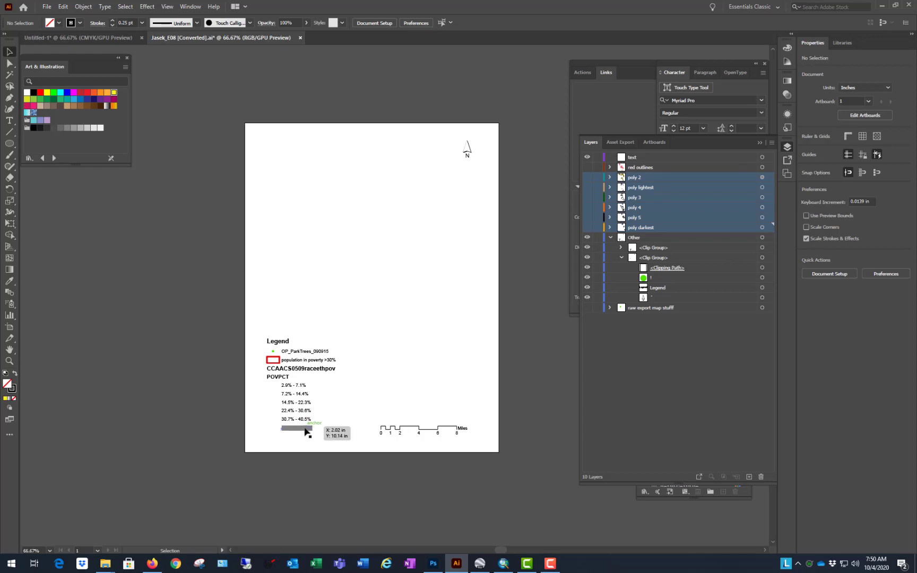
{"action": "left_click", "coordinate": [305, 427]}
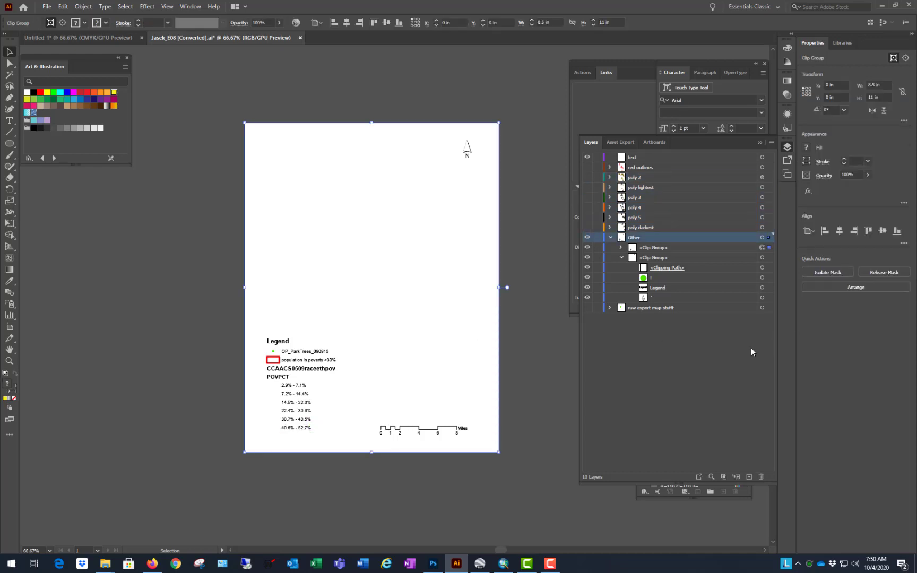
Step: Release the clipping mask on the page-sized group that holds the legend labels and scale bar
{"action": "left_click", "coordinate": [506, 346]}
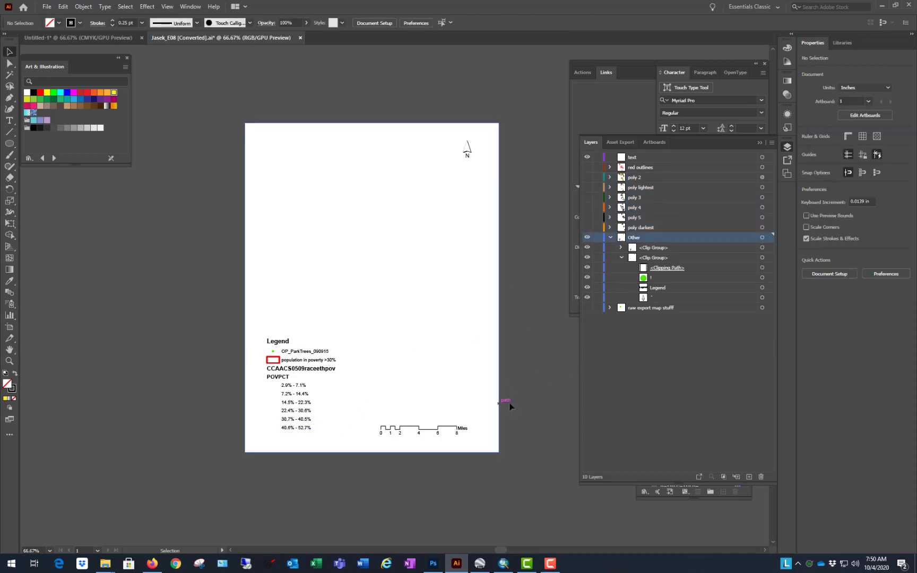
{"action": "scroll", "coordinate": [513, 402], "scroll_direction": "up", "scroll_amount": 1}
{"action": "scroll", "coordinate": [514, 403], "scroll_direction": "down", "scroll_amount": 1}
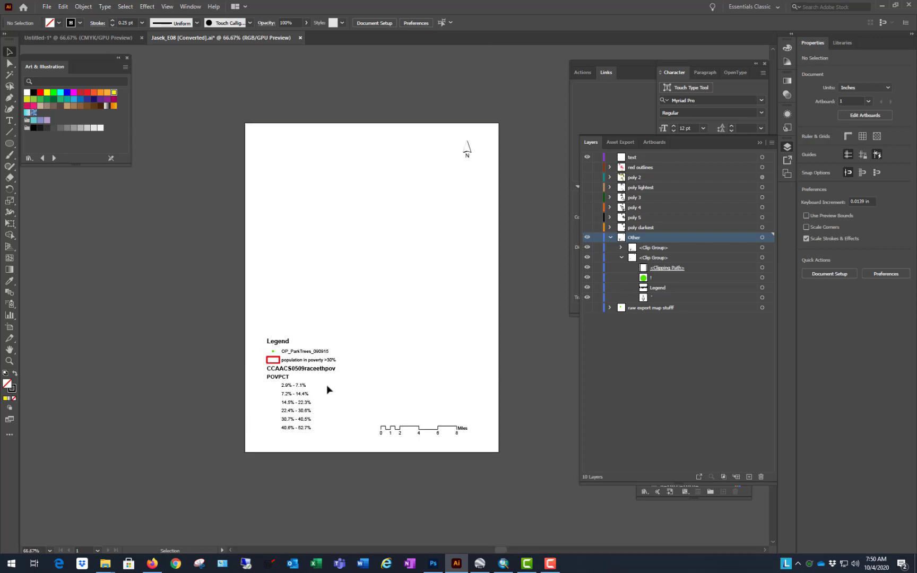
{"action": "left_click", "coordinate": [287, 404]}
{"action": "right_click", "coordinate": [381, 172]}
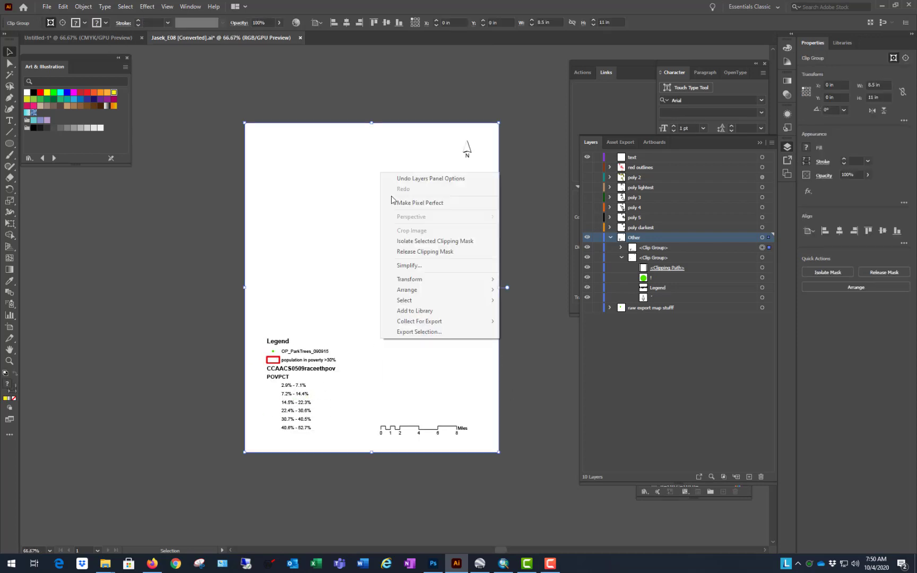
{"action": "left_click", "coordinate": [432, 252]}
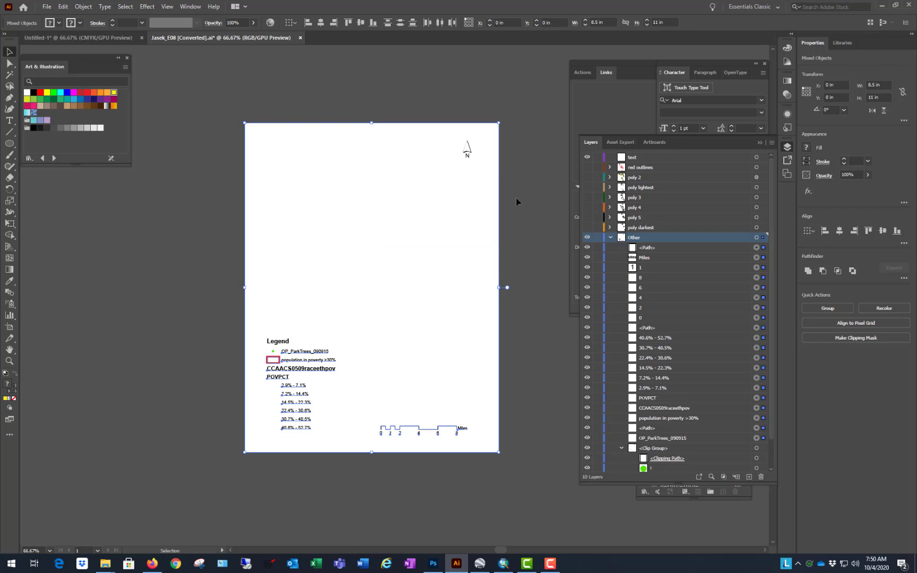
{"action": "left_click", "coordinate": [528, 242]}
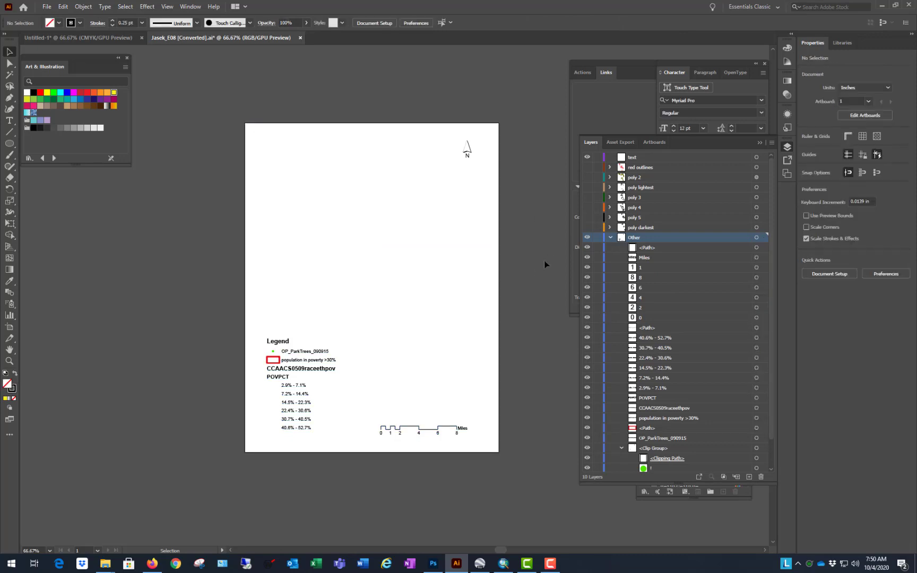
Step: Test-select the legend text from 40.6% - 52.7% up to CCAACS0509raceethpov, and collapse the Other layer
{"action": "left_click", "coordinate": [302, 427]}
{"action": "left_click", "coordinate": [273, 484]}
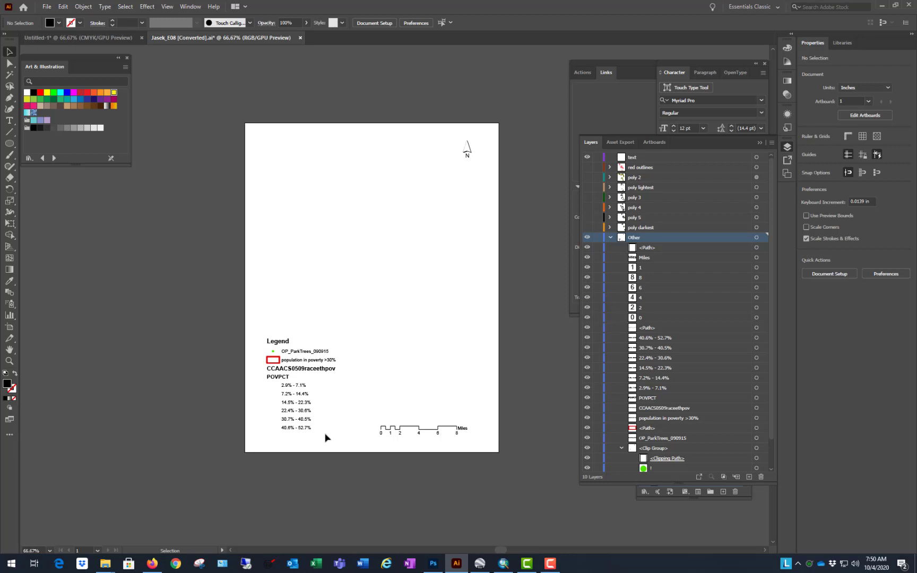
{"action": "left_click_drag", "start_coordinate": [274, 471], "coordinate": [338, 370]}
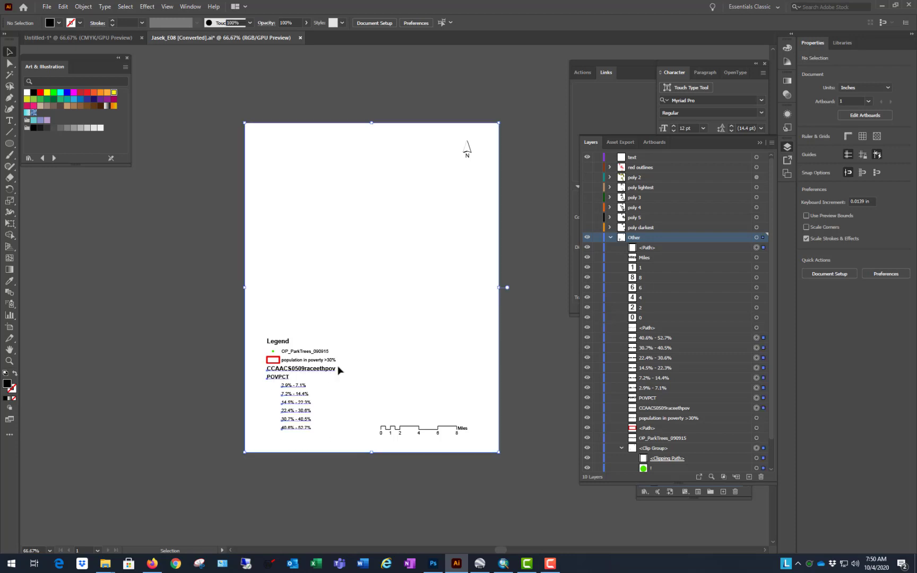
{"action": "left_click", "coordinate": [537, 306]}
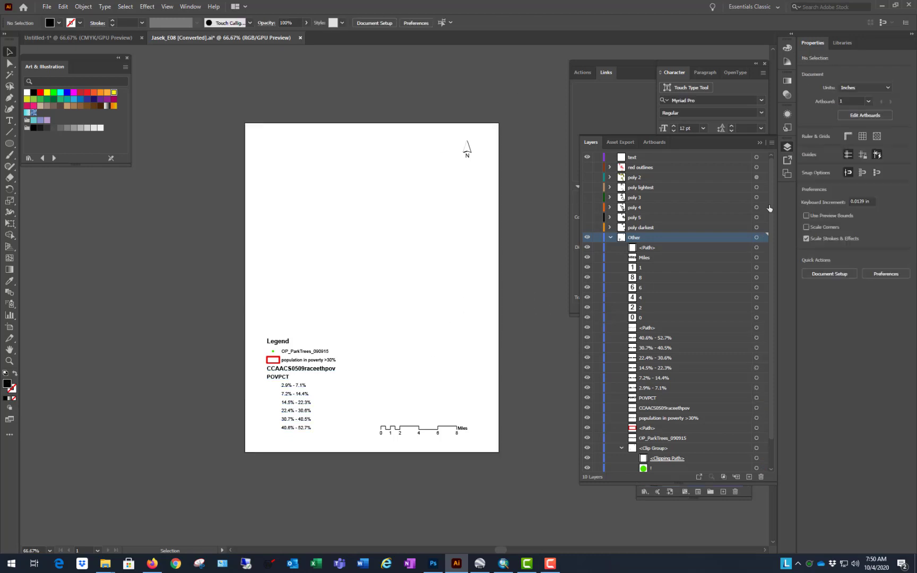
{"action": "left_click", "coordinate": [610, 237]}
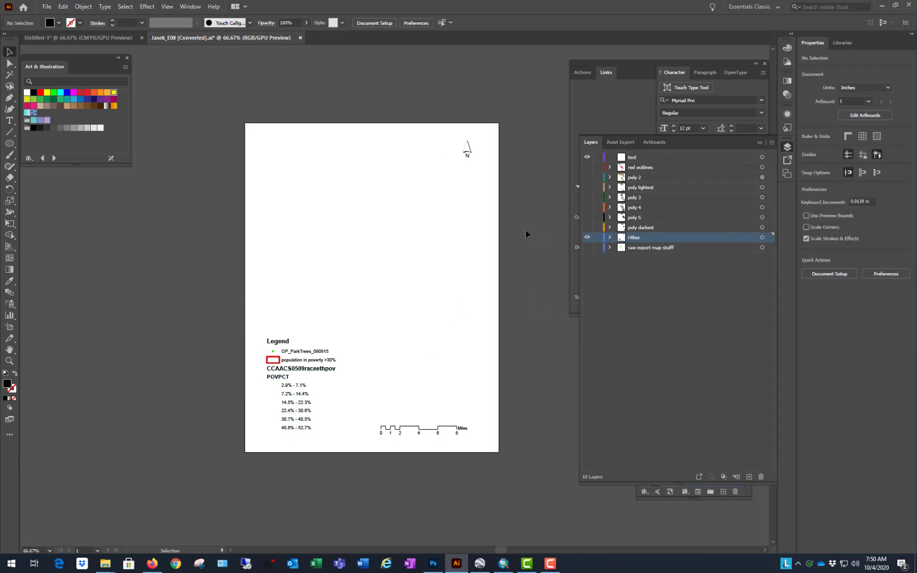
Step: Try to delete all selected artwork on the Other layer
{"action": "key", "text": "ctrl+a"}
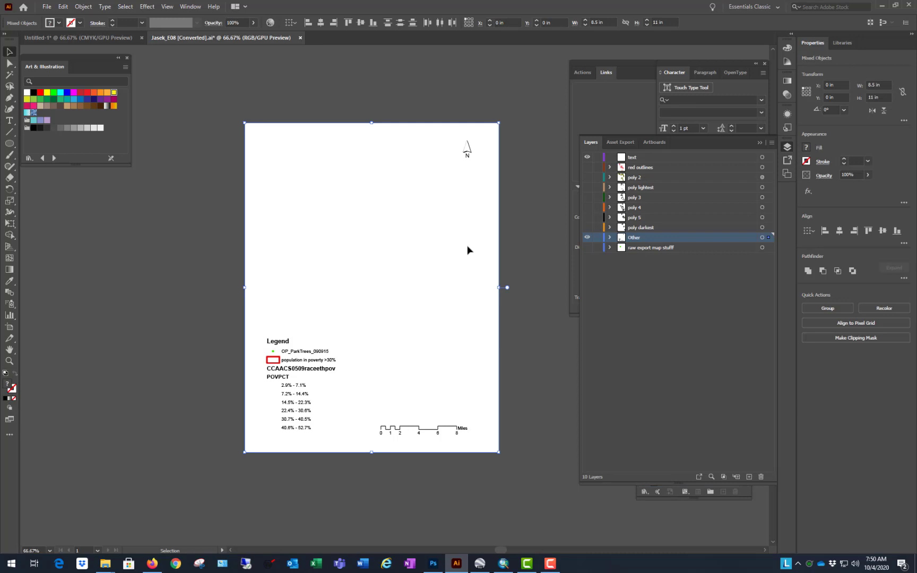
{"action": "key", "text": "Delete"}
{"action": "key", "text": "a"}
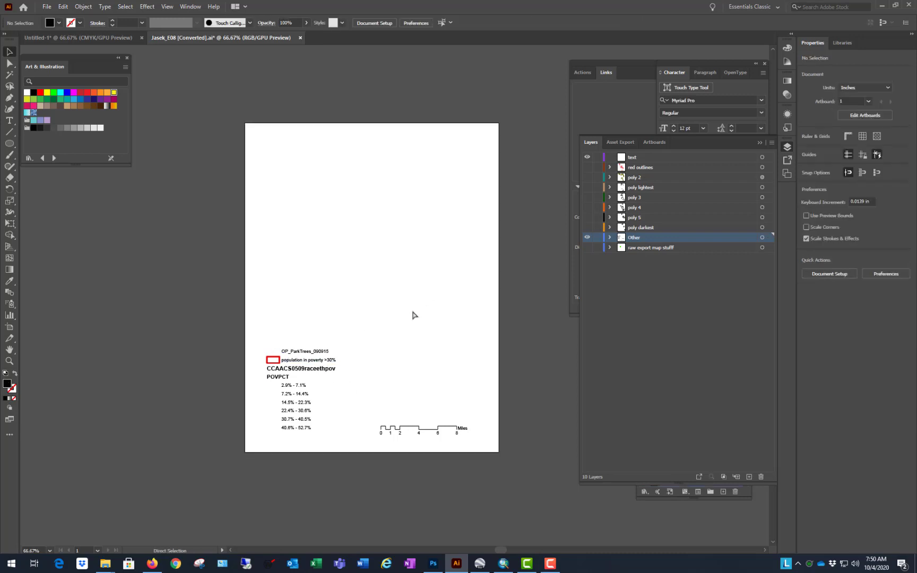
{"action": "key", "text": "ctrl+z"}
{"action": "left_click", "coordinate": [524, 333]}
Step: Select the clipping masks in the visible artwork to check which ones remain, and clear the selection
{"action": "left_click", "coordinate": [125, 7]}
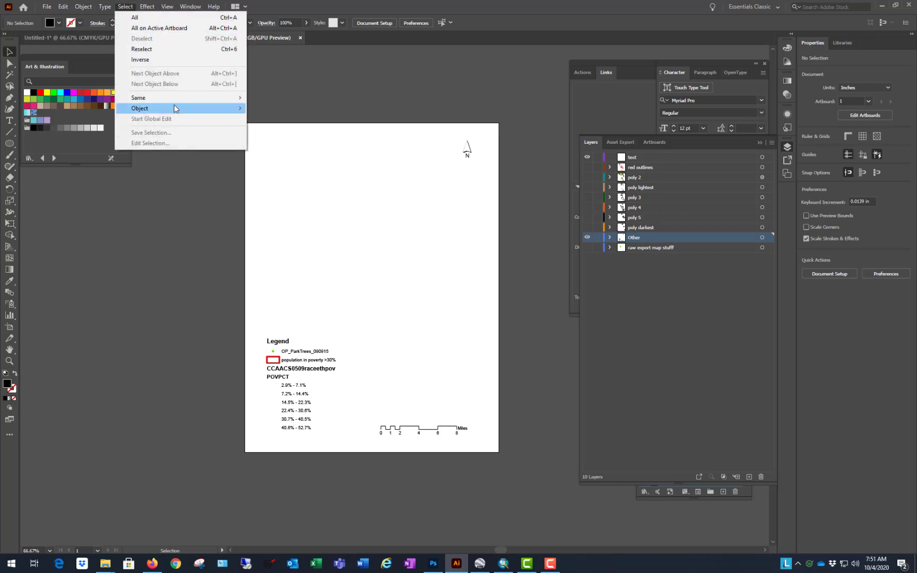
{"action": "mouse_move", "coordinate": [178, 108]}
{"action": "left_click", "coordinate": [281, 154]}
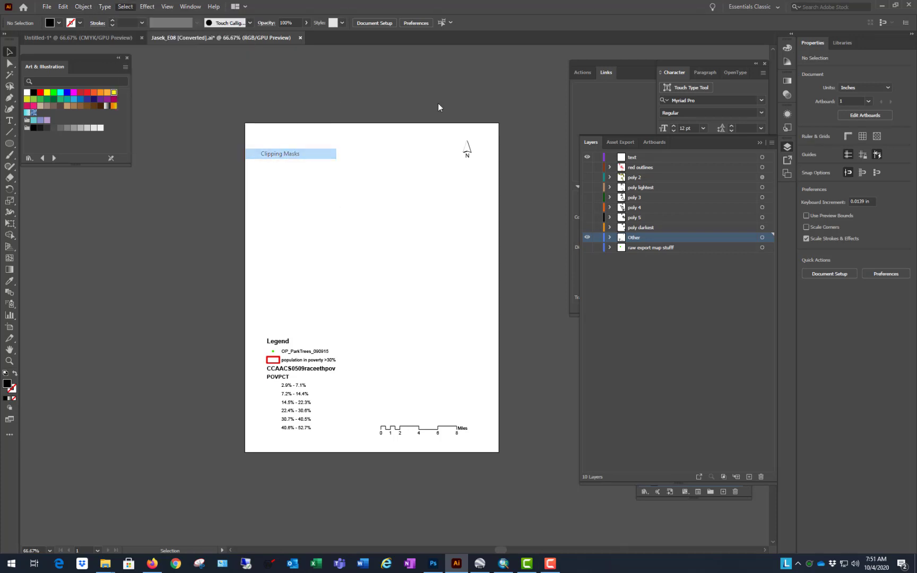
{"action": "left_click", "coordinate": [506, 79]}
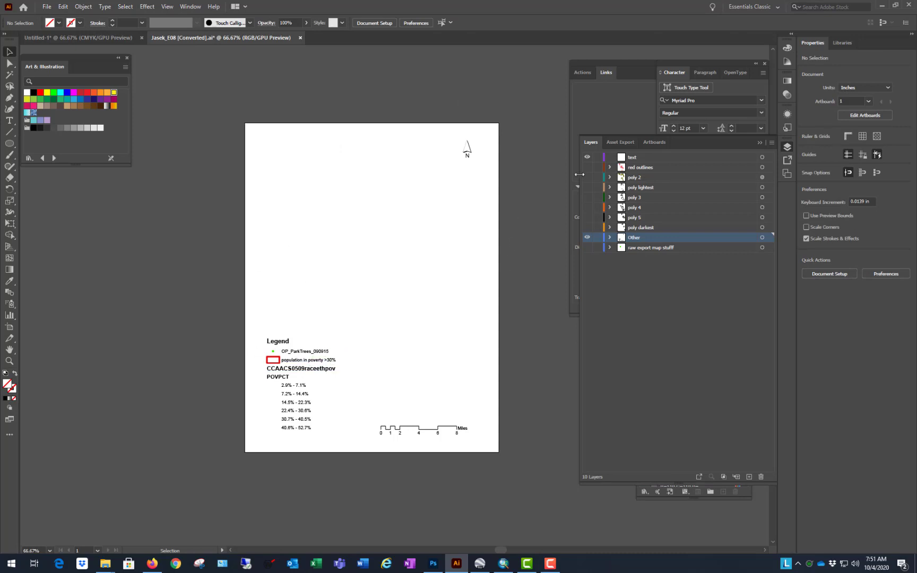
Step: Show every layer from red outlines through raw export map stuff, and test-select the legend area
{"action": "left_click_drag", "start_coordinate": [588, 171], "coordinate": [587, 247]}
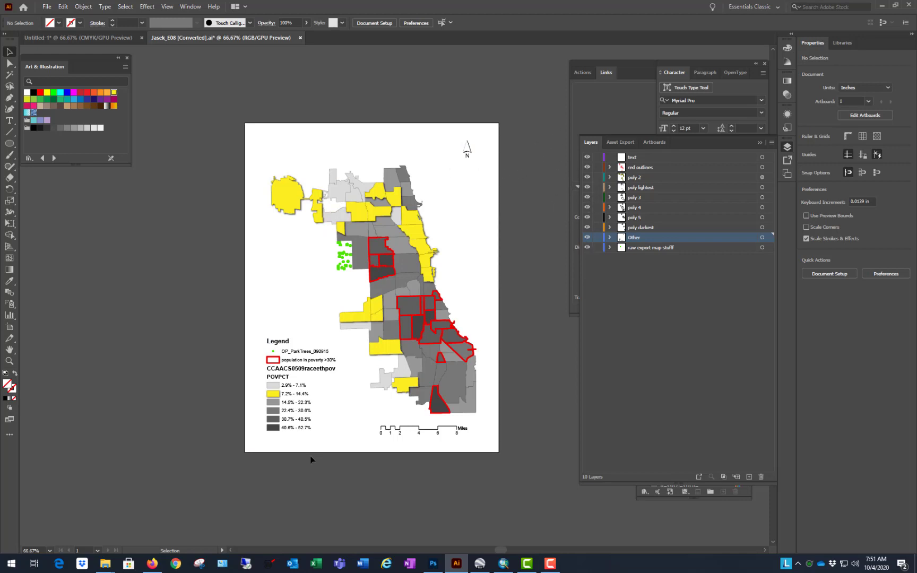
{"action": "left_click_drag", "start_coordinate": [312, 439], "coordinate": [286, 346]}
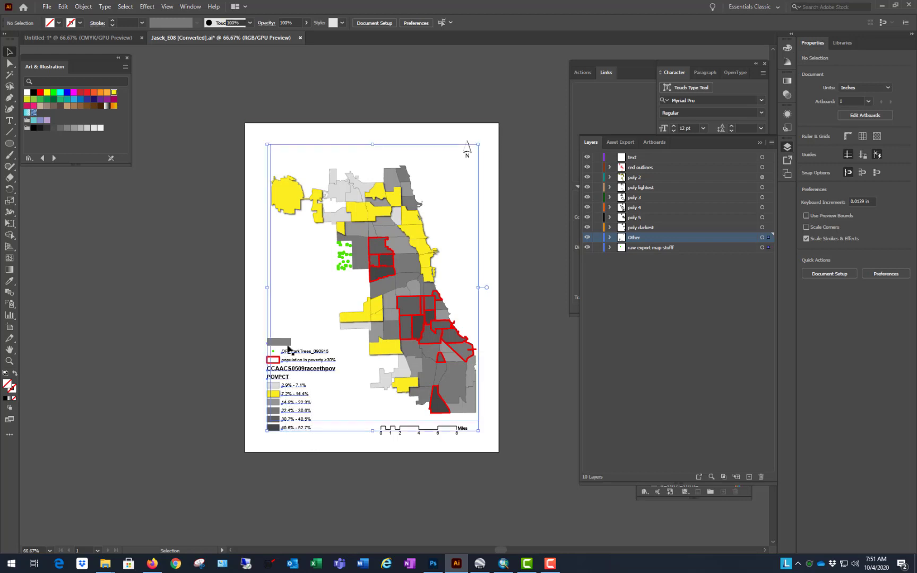
{"action": "left_click", "coordinate": [543, 315]}
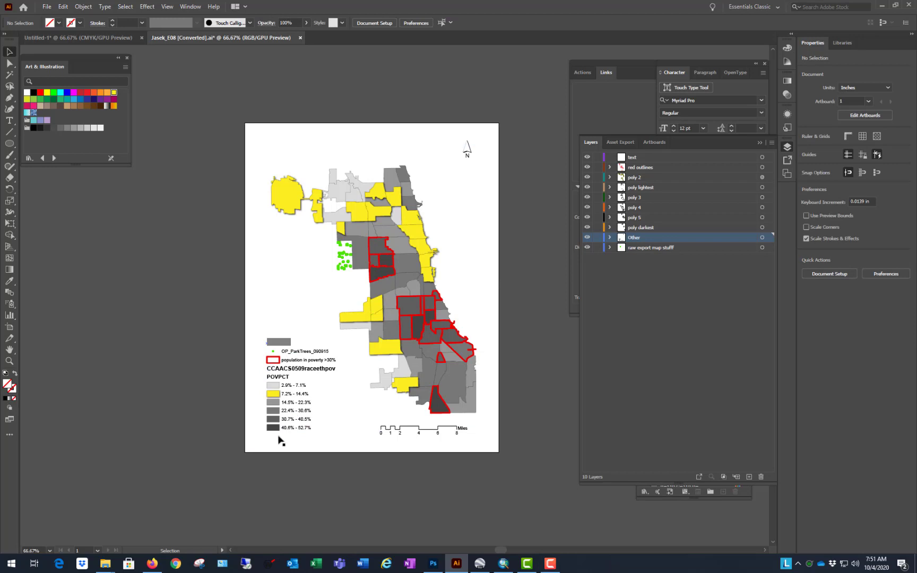
Step: Release the clipping mask on the group holding the Legend title and the green tree symbol
{"action": "scroll", "coordinate": [281, 440], "scroll_direction": "up", "scroll_amount": 2}
{"action": "left_click", "coordinate": [264, 239]}
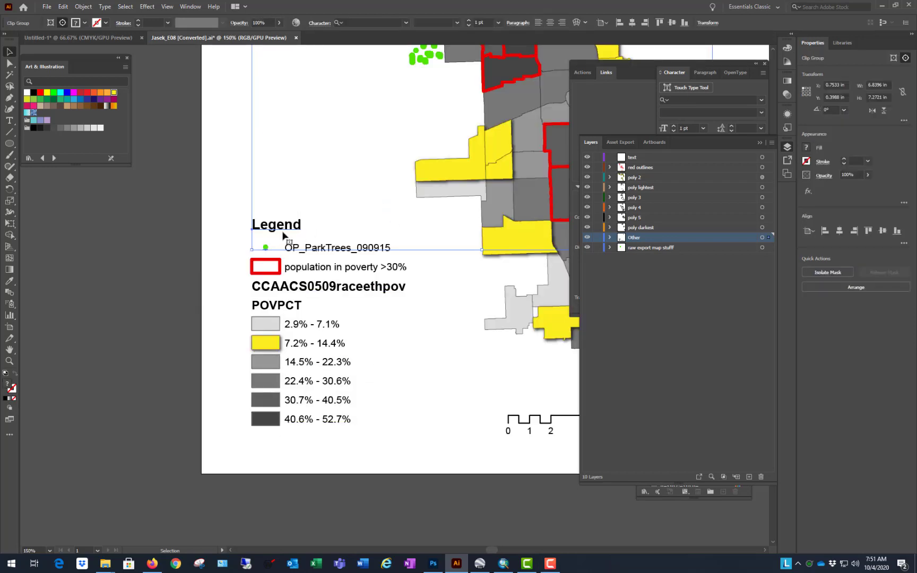
{"action": "right_click", "coordinate": [285, 233]}
{"action": "left_click", "coordinate": [331, 307]}
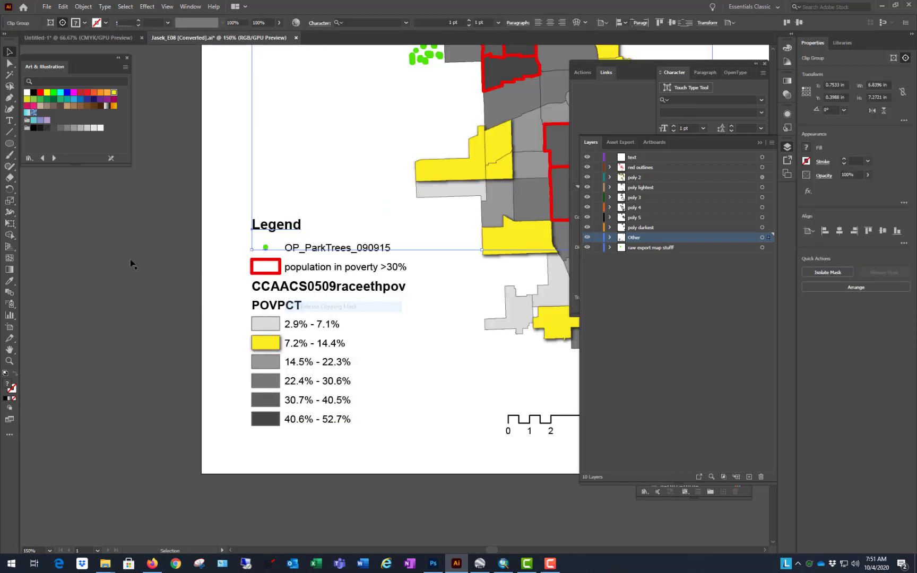
Step: Check that the Legend title and the labels down to 7.2% - 14.4% can be selected as separate text objects
{"action": "left_click", "coordinate": [287, 225]}
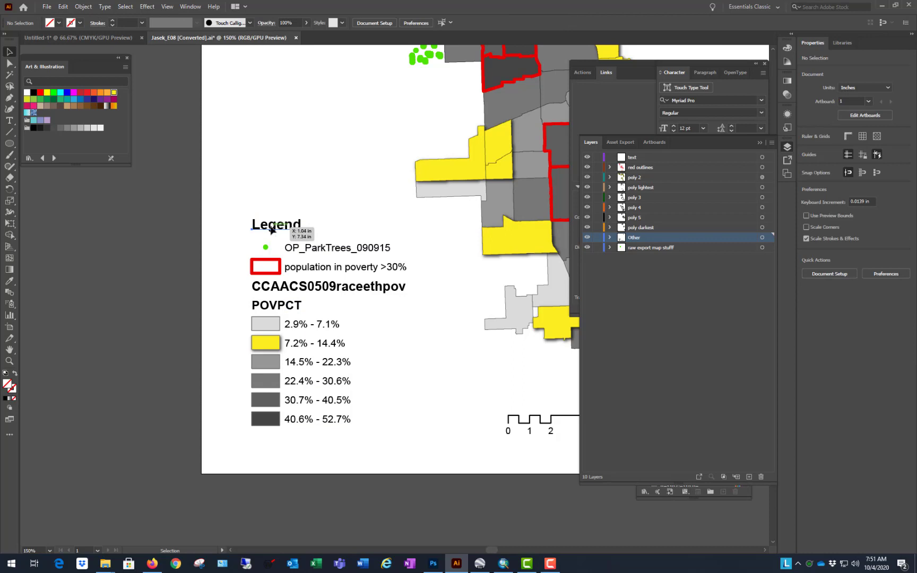
{"action": "left_click", "coordinate": [332, 251]}
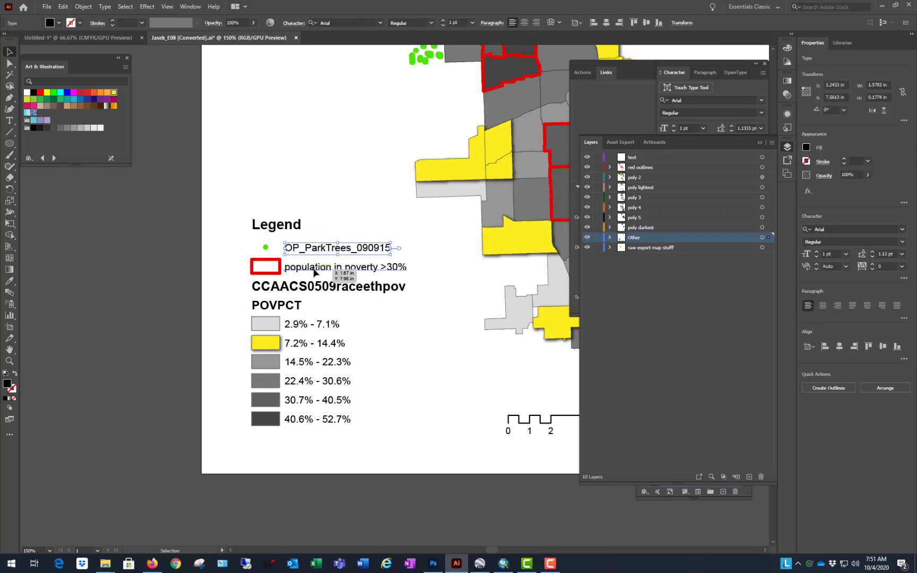
{"action": "left_click", "coordinate": [315, 268]}
{"action": "left_click", "coordinate": [307, 289]}
{"action": "left_click", "coordinate": [321, 325]}
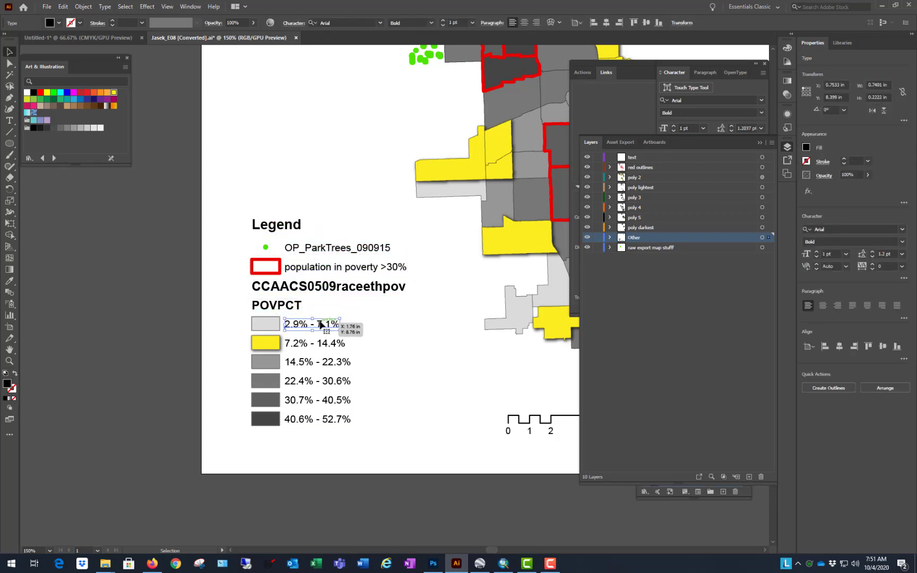
{"action": "left_click", "coordinate": [334, 345]}
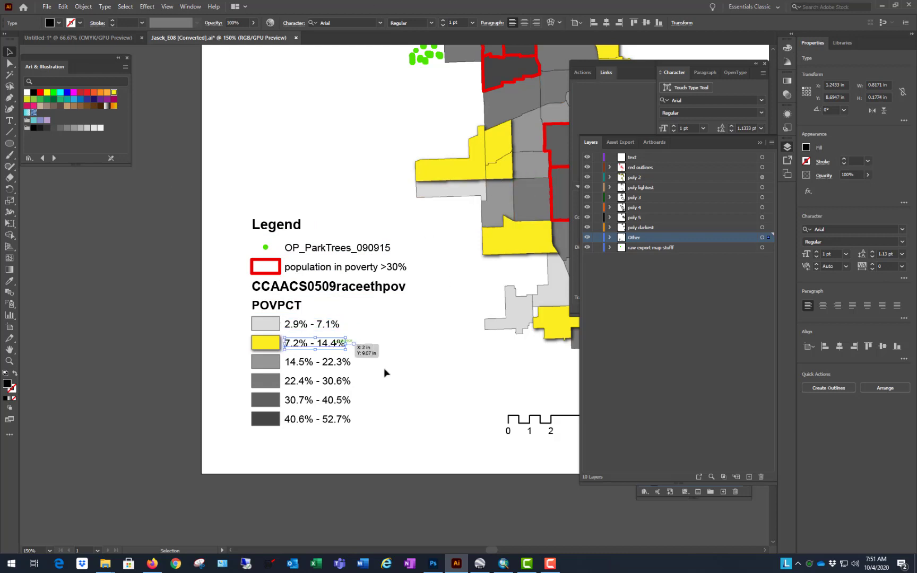
Step: Test-select the whole legend, and check the percentage labels individually from 30.7% - 40.5% up to 2.9% - 7.1%
{"action": "left_click_drag", "start_coordinate": [378, 501], "coordinate": [347, 203]}
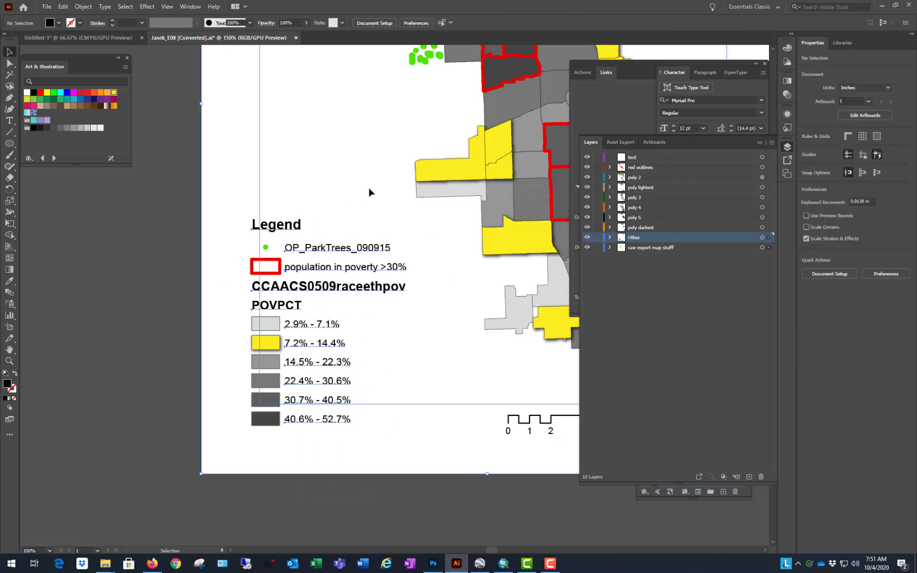
{"action": "left_click", "coordinate": [276, 532]}
{"action": "left_click", "coordinate": [332, 402]}
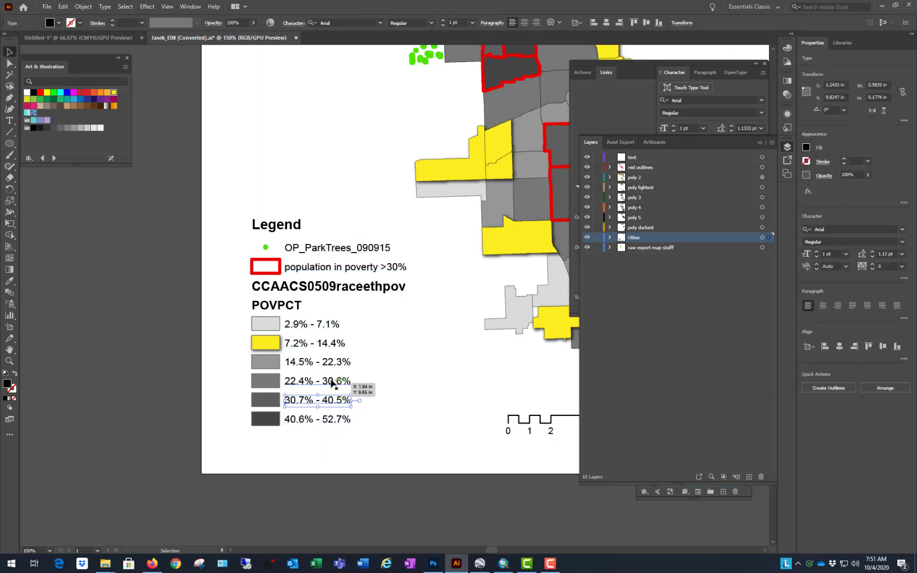
{"action": "left_click", "coordinate": [333, 383]}
{"action": "left_click", "coordinate": [336, 352]}
{"action": "left_click", "coordinate": [335, 340]}
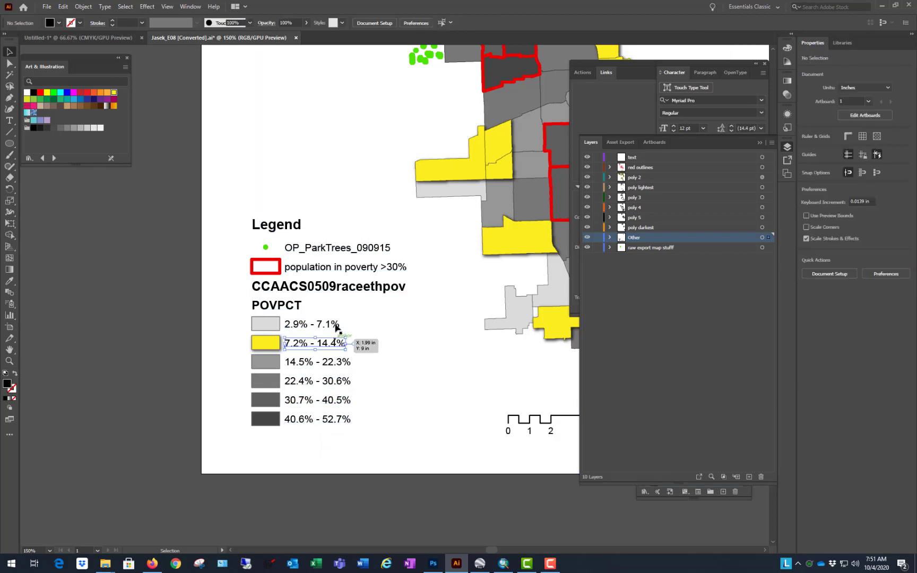
{"action": "left_click", "coordinate": [336, 326]}
{"action": "left_click", "coordinate": [409, 497]}
Step: Give the invisible page-sized frame path a green stroke of 12 pt
{"action": "left_click", "coordinate": [268, 445]}
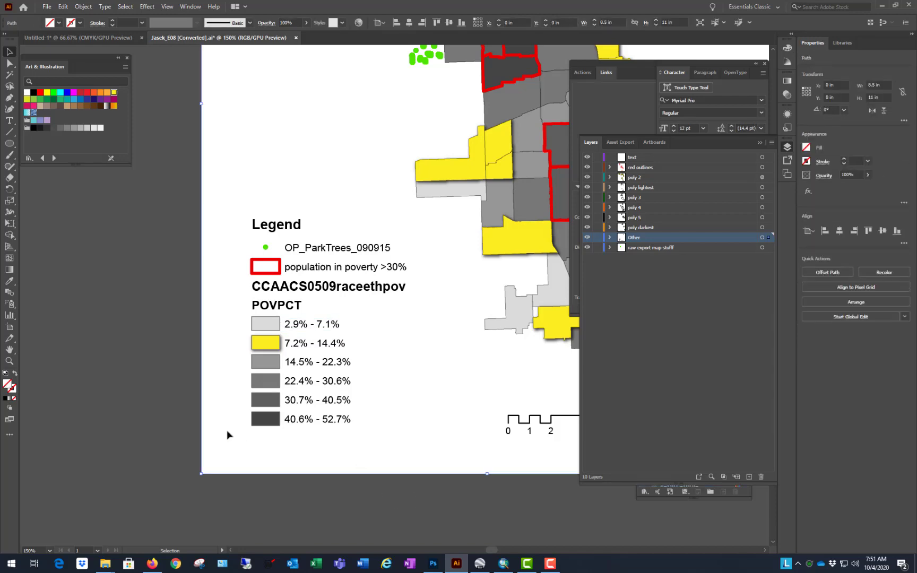
{"action": "scroll", "coordinate": [226, 435], "scroll_direction": "down", "scroll_amount": 4}
{"action": "scroll", "coordinate": [162, 449], "scroll_direction": "up", "scroll_amount": 1}
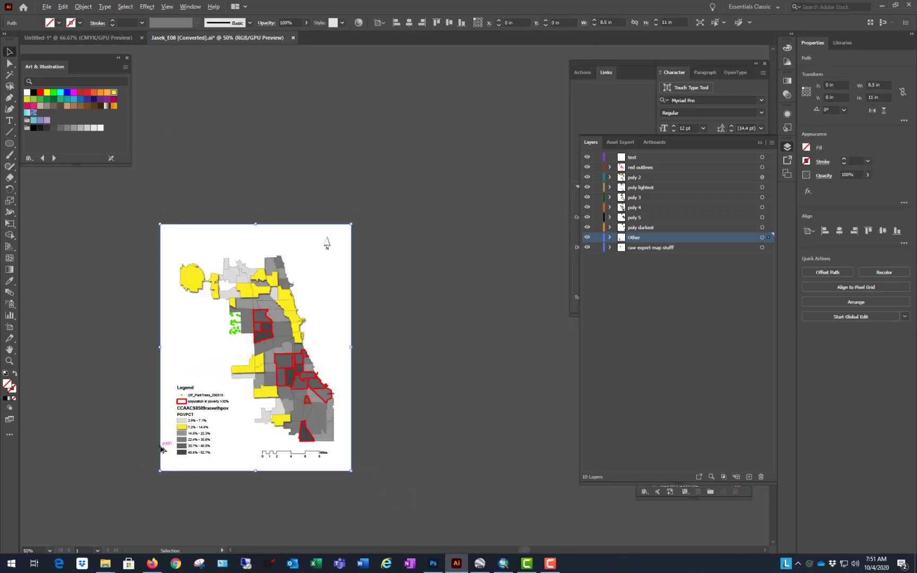
{"action": "scroll", "coordinate": [161, 449], "scroll_direction": "up", "scroll_amount": 1}
{"action": "left_click", "coordinate": [80, 23]}
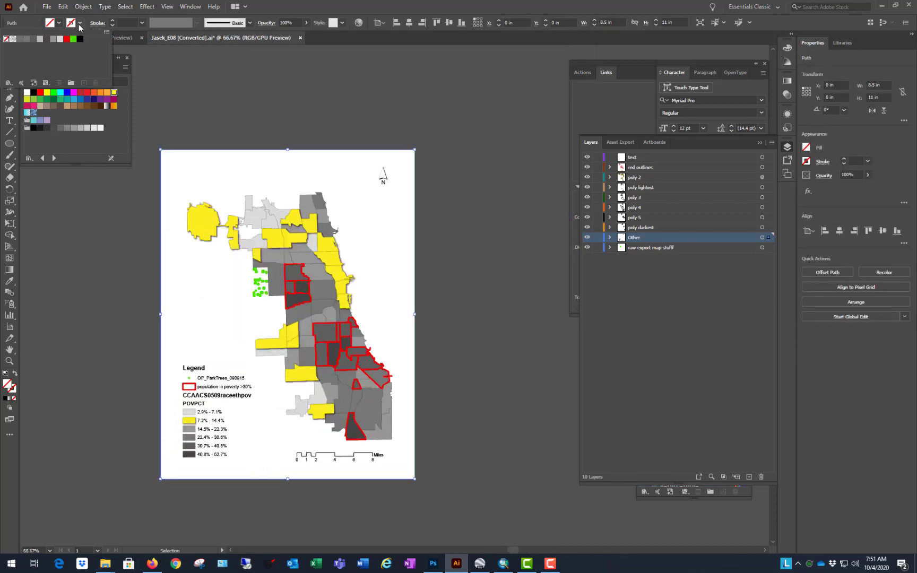
{"action": "left_click", "coordinate": [73, 39]}
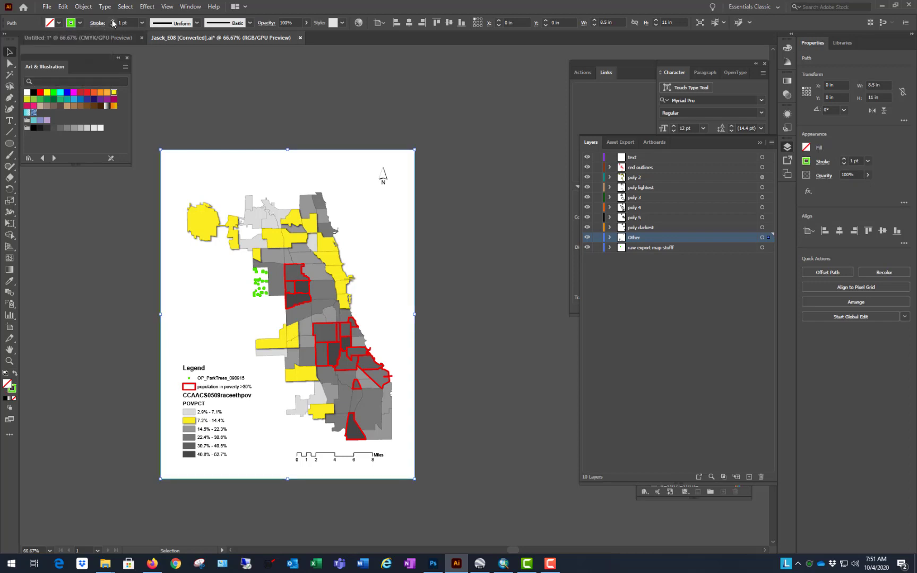
{"action": "left_click", "coordinate": [113, 21]}
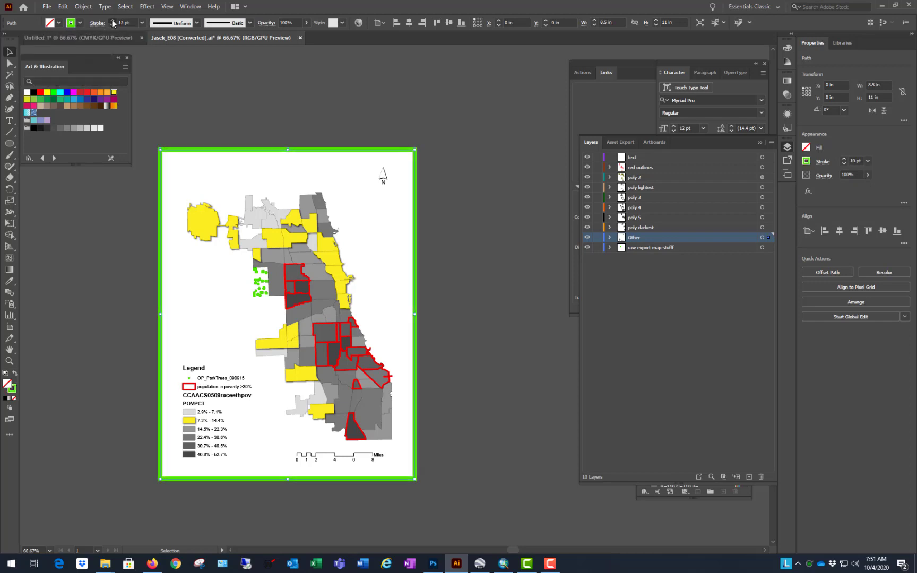
Step: Delete the green page-sized frame around the map
{"action": "left_click", "coordinate": [338, 123]}
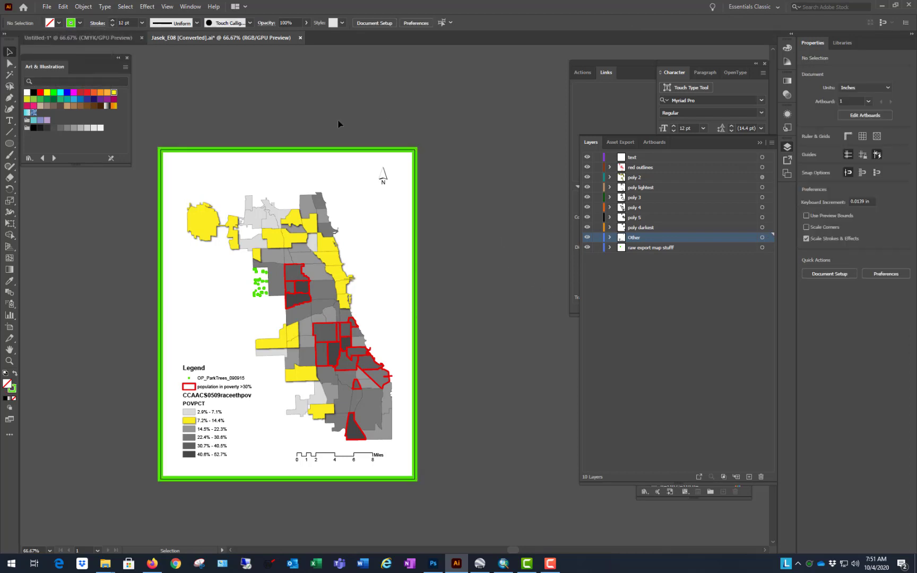
{"action": "left_click", "coordinate": [293, 152]}
{"action": "key", "text": "Delete"}
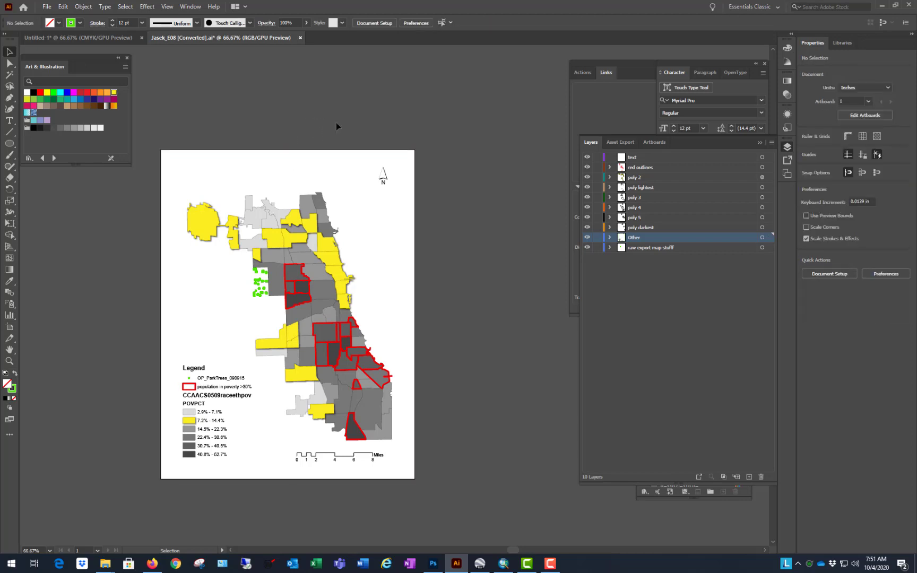
{"action": "scroll", "coordinate": [144, 479], "scroll_direction": "up", "scroll_amount": 1}
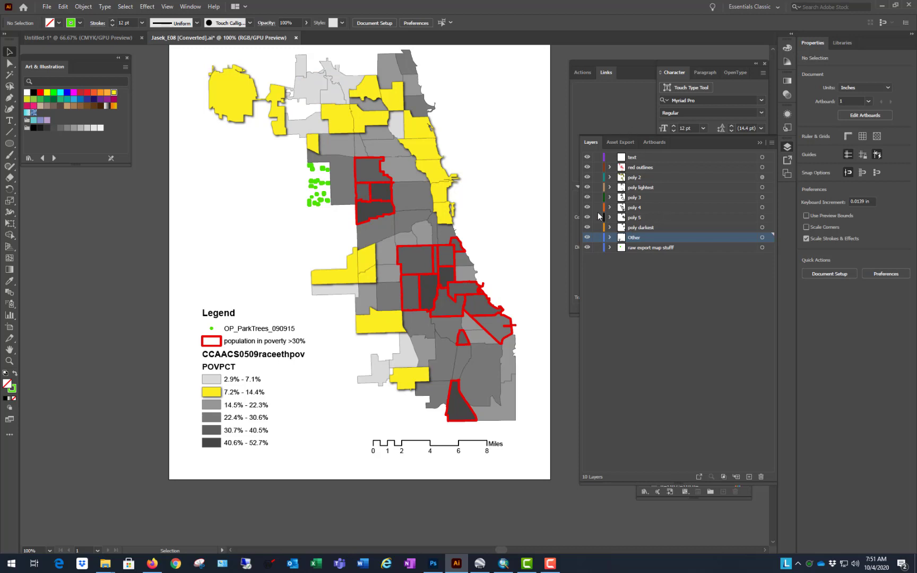
{"action": "scroll", "coordinate": [371, 313], "scroll_direction": "up", "scroll_amount": 3}
{"action": "scroll", "coordinate": [377, 309], "scroll_direction": "down", "scroll_amount": 1}
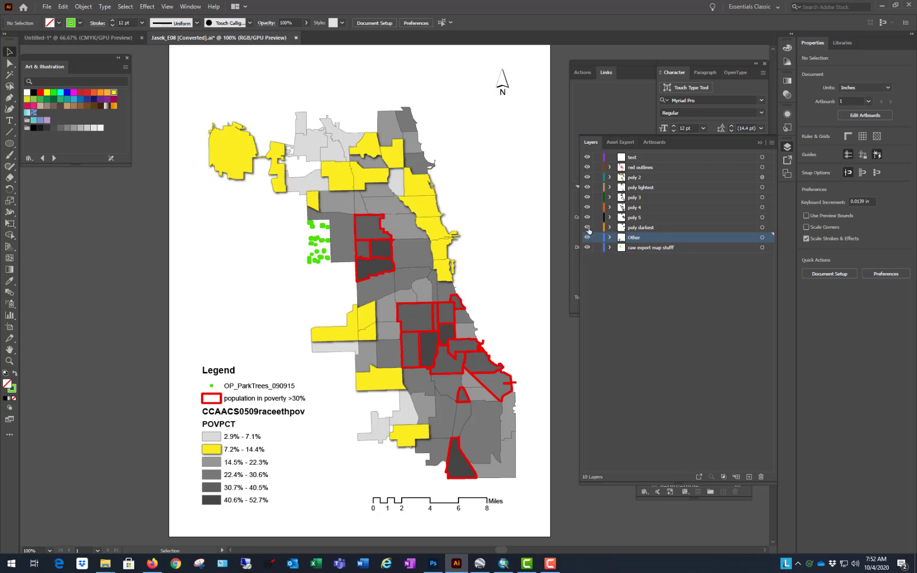
Step: Hide the layers from red outlines to poly darkest to examine the remaining artwork, and show them again
{"action": "left_click_drag", "start_coordinate": [587, 229], "coordinate": [588, 173]}
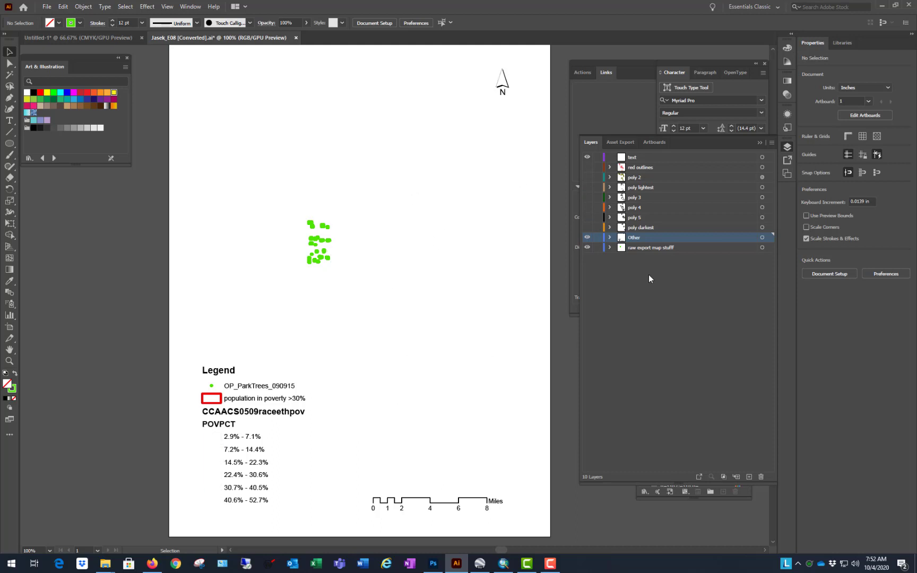
{"action": "scroll", "coordinate": [276, 351], "scroll_direction": "down", "scroll_amount": 1}
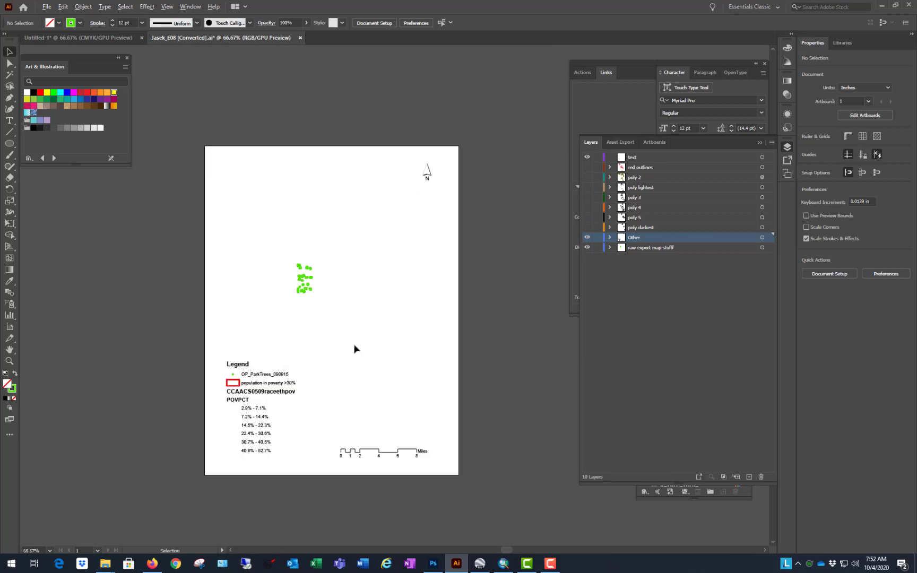
{"action": "scroll", "coordinate": [284, 351], "scroll_direction": "up", "scroll_amount": 1}
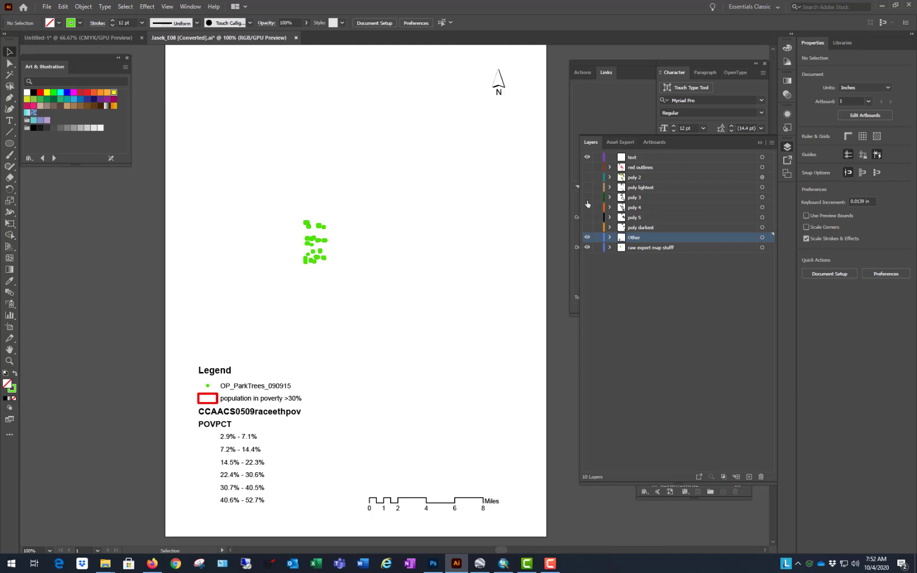
{"action": "left_click_drag", "start_coordinate": [588, 167], "coordinate": [588, 238]}
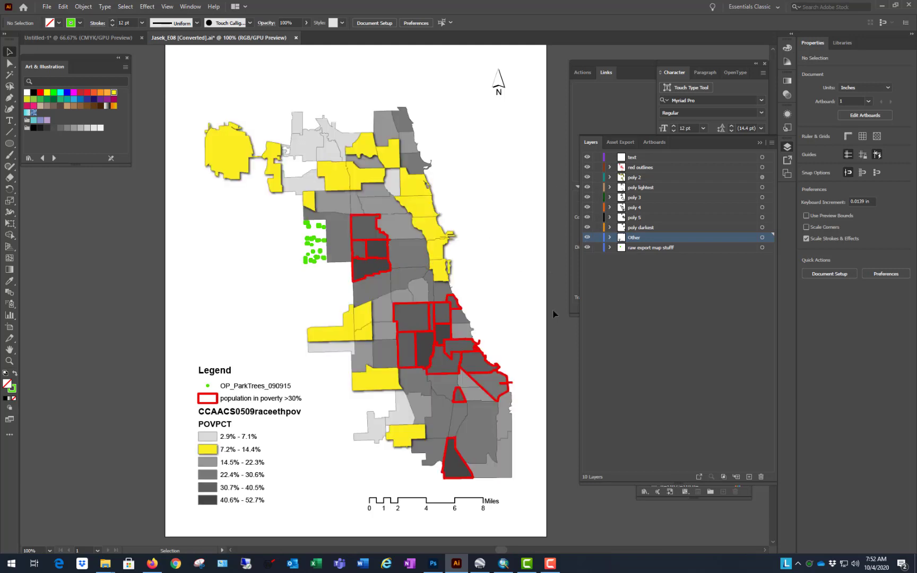
Step: Make the Labels sublayer inside the raw export layer visible, and hide the layers from red outlines to Other
{"action": "left_click", "coordinate": [610, 248]}
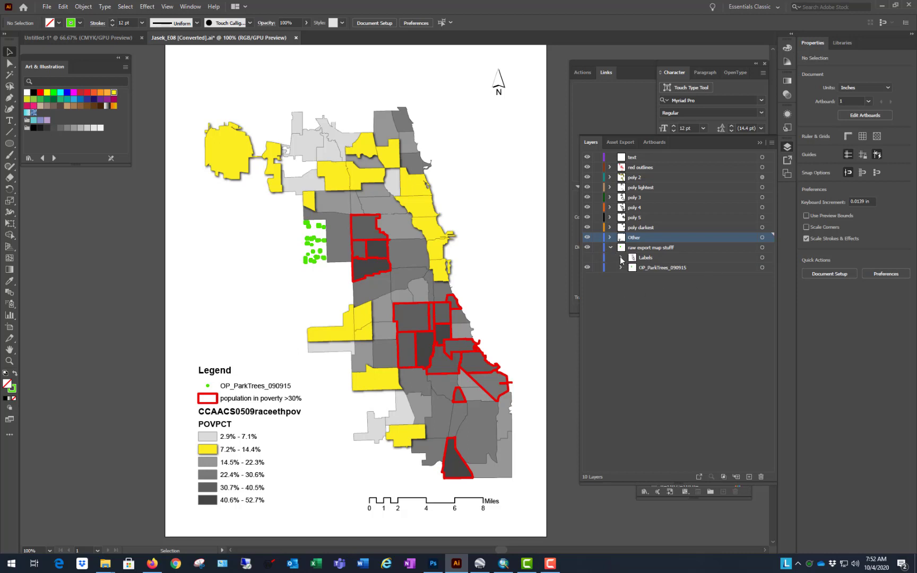
{"action": "left_click", "coordinate": [621, 258]}
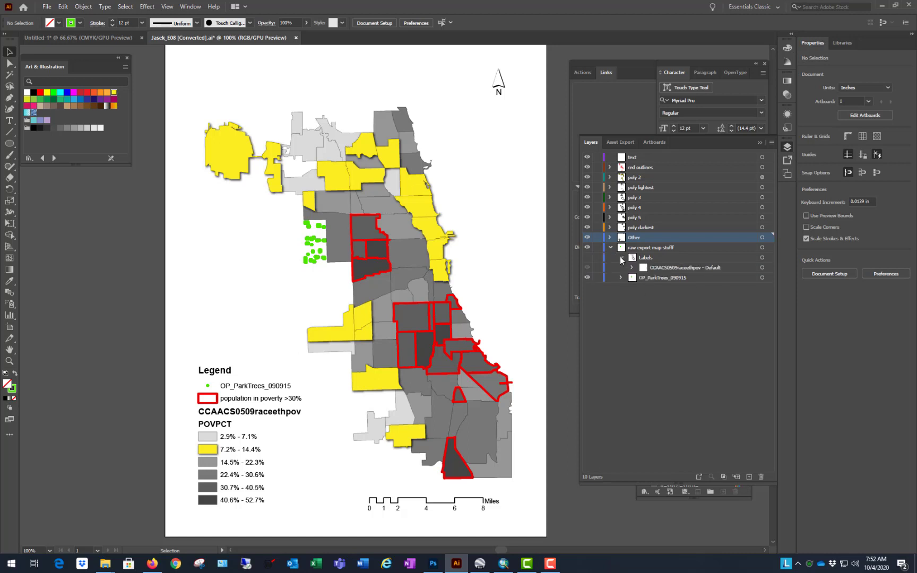
{"action": "left_click", "coordinate": [587, 258]}
{"action": "left_click_drag", "start_coordinate": [587, 167], "coordinate": [591, 237]}
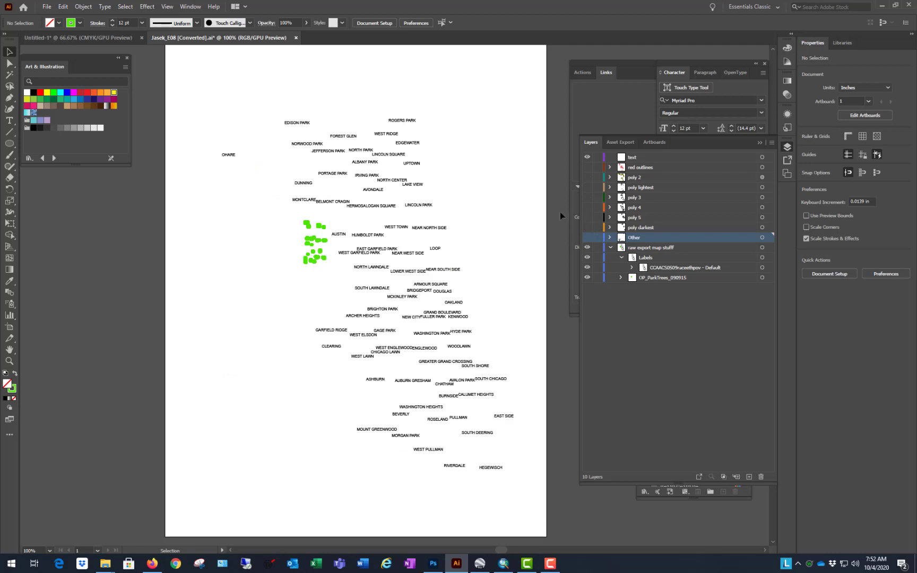
Step: Move all neighborhood name labels, FULLER PARK through OHARE, from the Labels clip group into the text layer and check that layer's visibility
{"action": "left_click", "coordinate": [436, 272]}
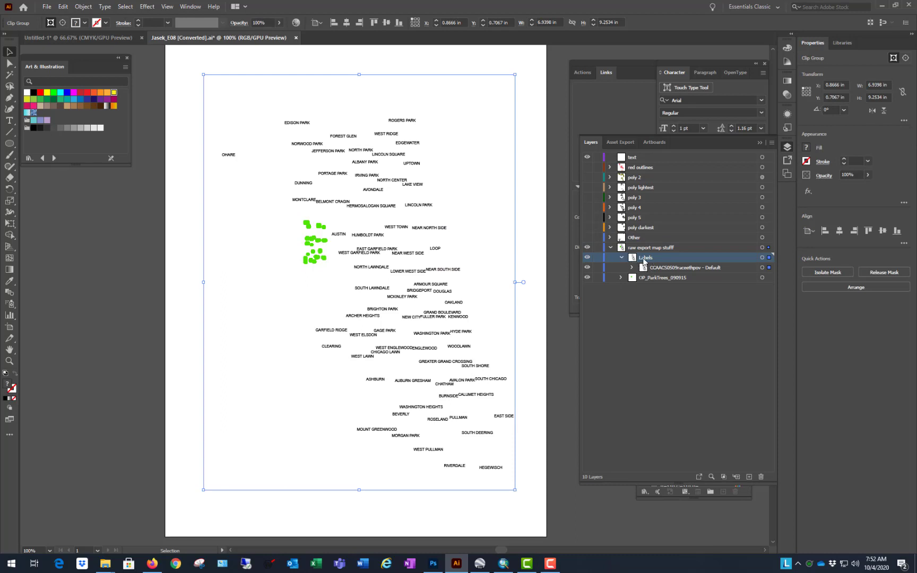
{"action": "left_click", "coordinate": [632, 267]}
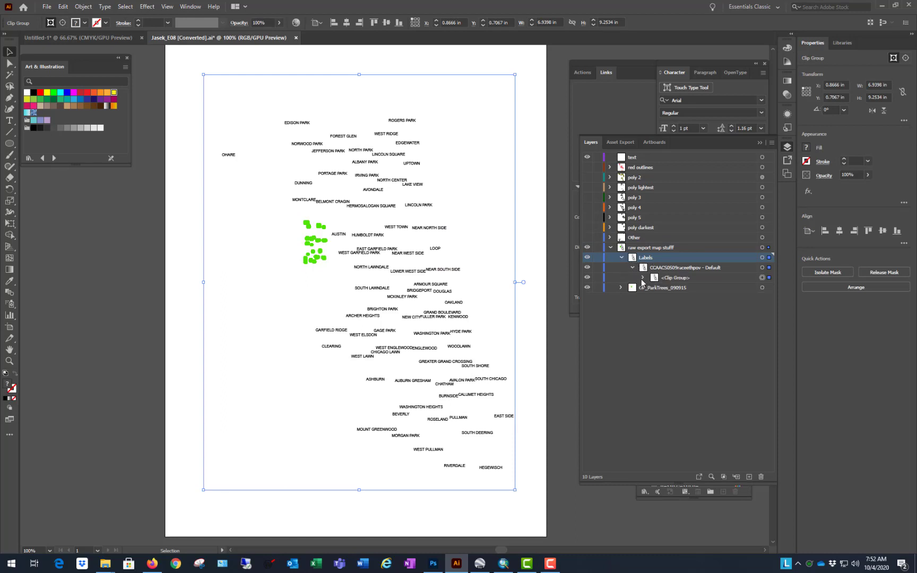
{"action": "left_click", "coordinate": [643, 278]}
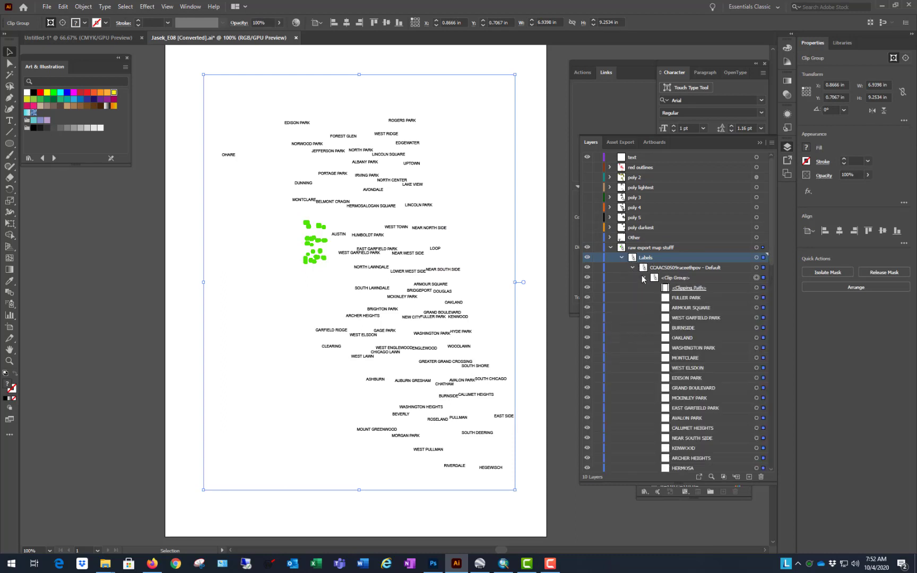
{"action": "left_click", "coordinate": [709, 296]}
{"action": "left_click_drag", "start_coordinate": [772, 256], "coordinate": [776, 474]}
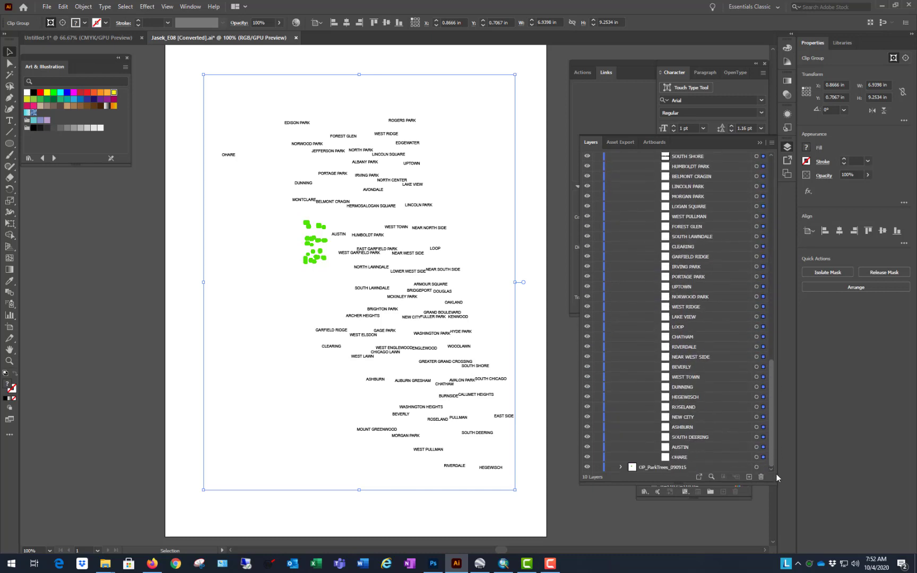
{"action": "left_click", "coordinate": [702, 459], "text": "shift"}
{"action": "scroll", "coordinate": [720, 352], "scroll_direction": "up", "scroll_amount": 5}
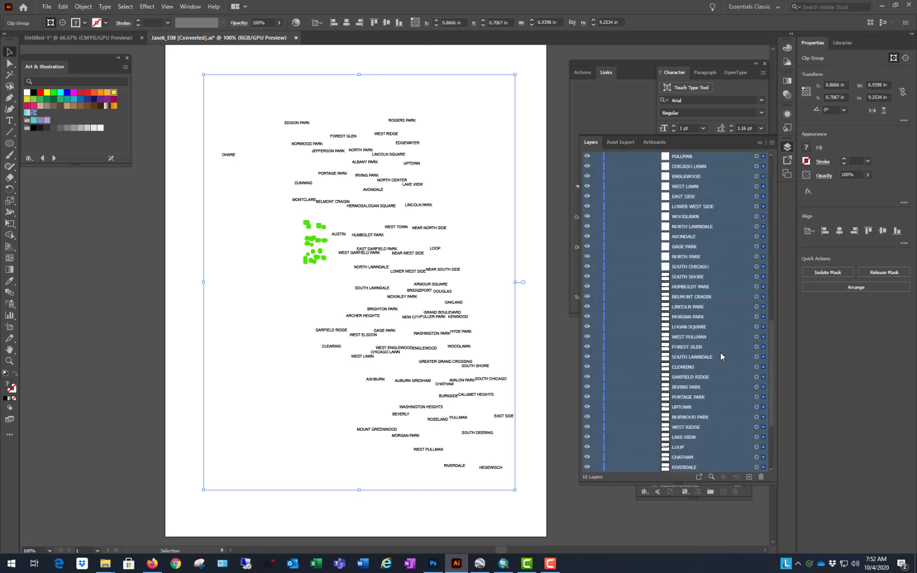
{"action": "scroll", "coordinate": [721, 352], "scroll_direction": "up", "scroll_amount": 6}
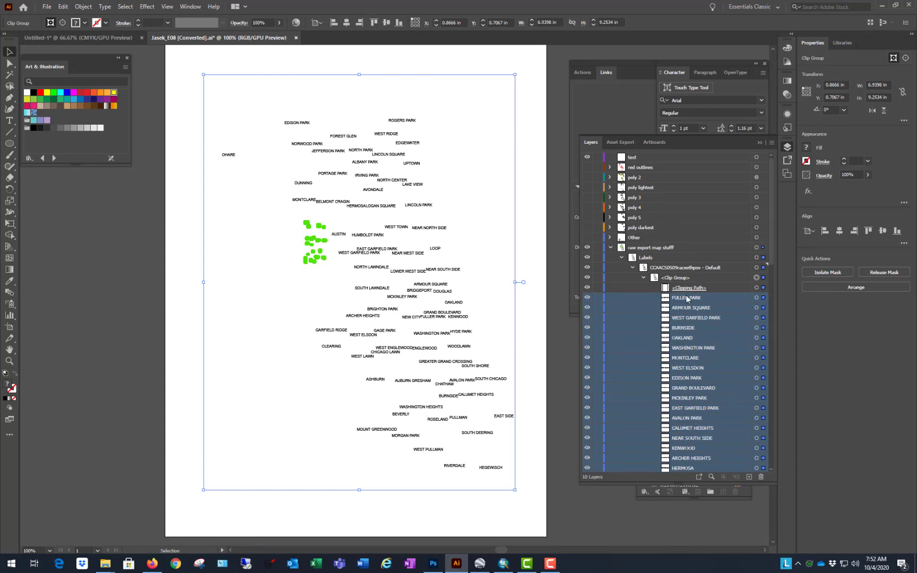
{"action": "left_click_drag", "start_coordinate": [685, 301], "coordinate": [663, 158]}
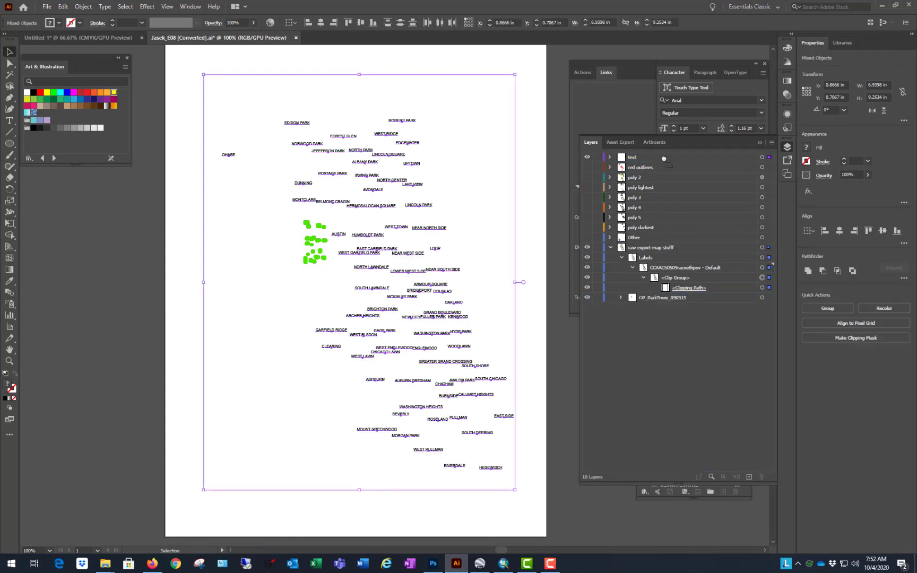
{"action": "left_click", "coordinate": [587, 158]}
{"action": "left_click", "coordinate": [587, 158]}
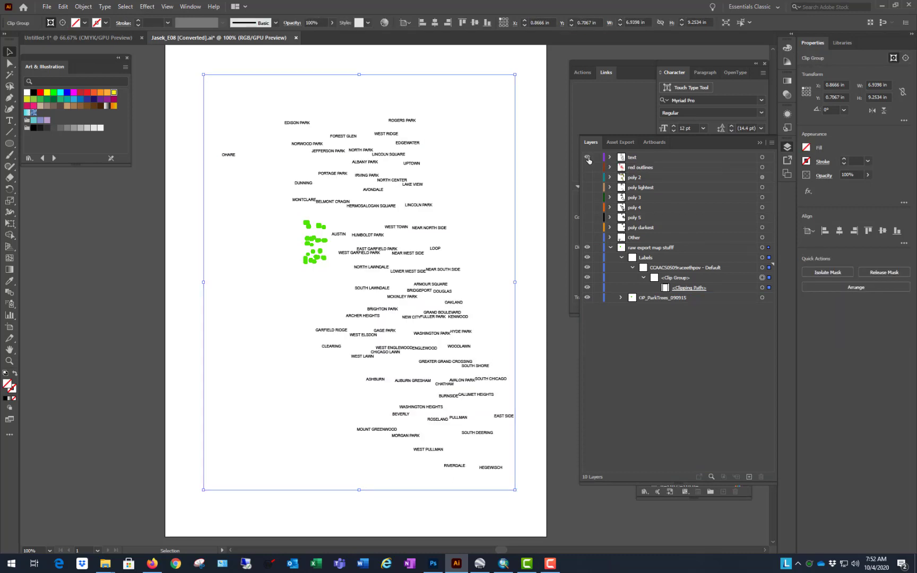
Step: Try to delete the leftover clipping artwork directly on the artboard, and undo the deletion that includes the park trees
{"action": "left_click", "coordinate": [554, 105]}
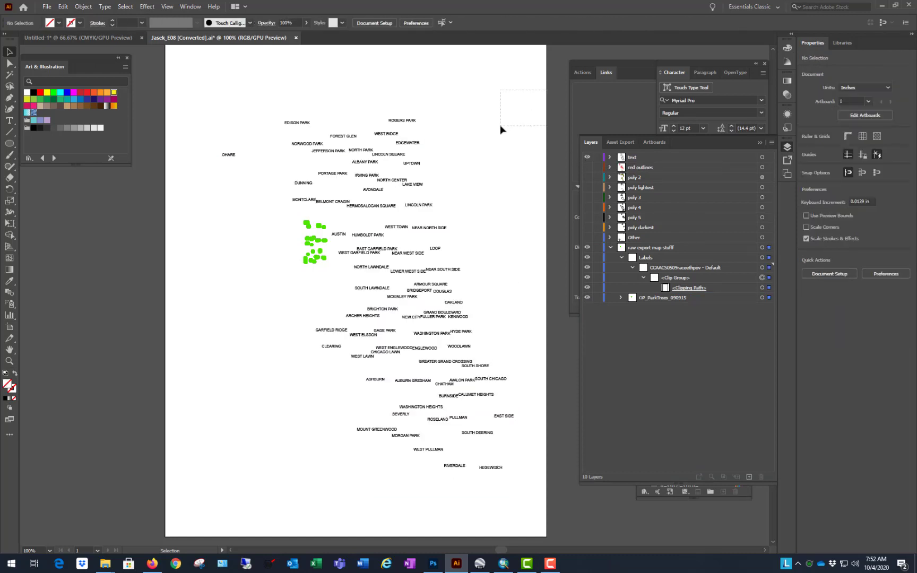
{"action": "key", "text": "ctrl+a"}
{"action": "key", "text": "Delete"}
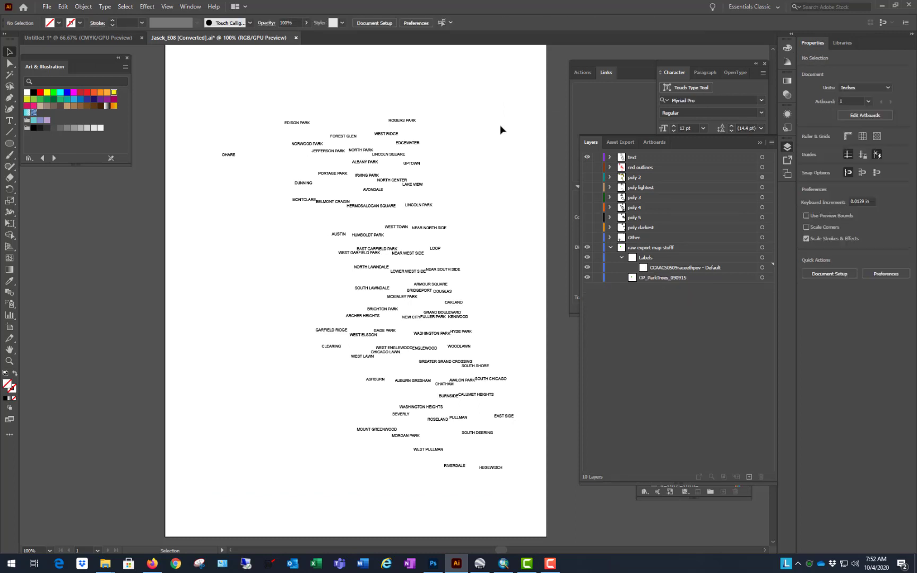
{"action": "key", "text": "ctrl+z"}
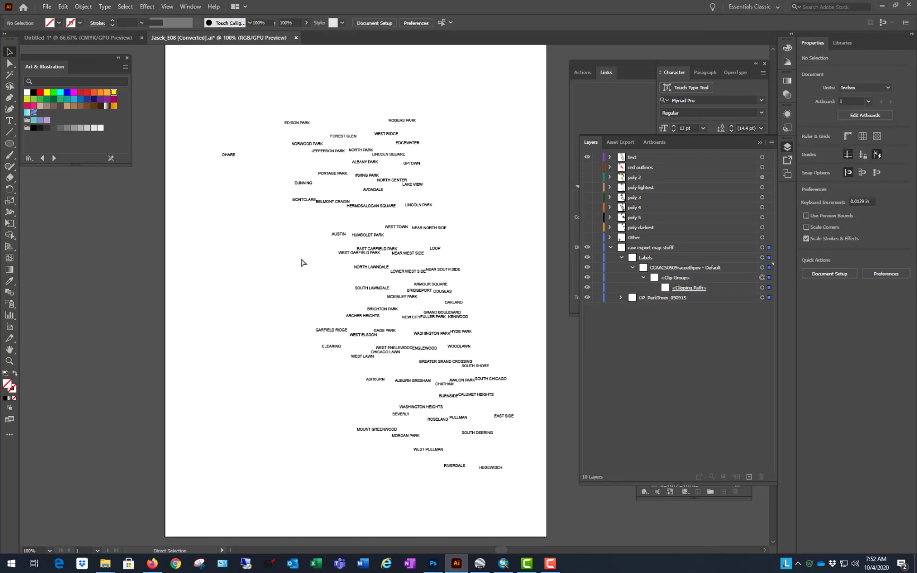
{"action": "left_click", "coordinate": [330, 222]}
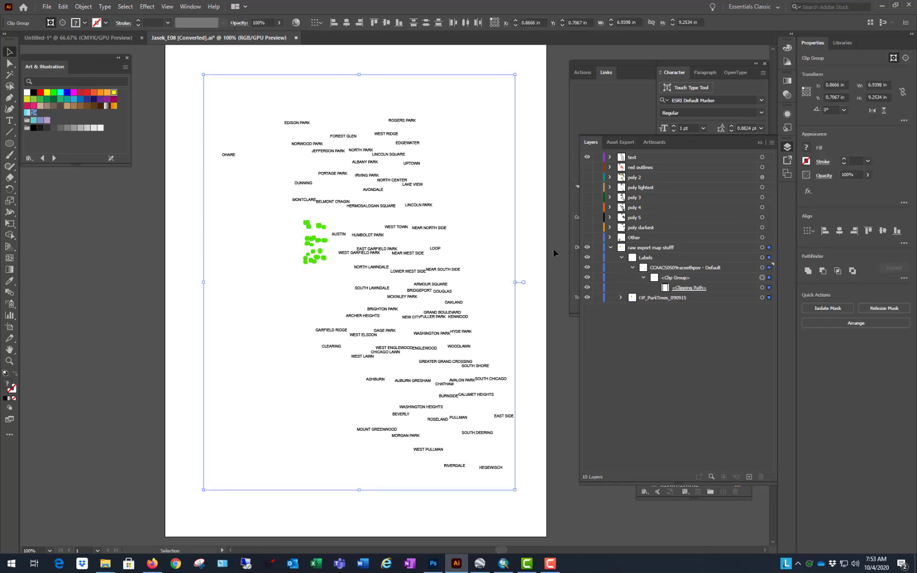
{"action": "left_click", "coordinate": [547, 237]}
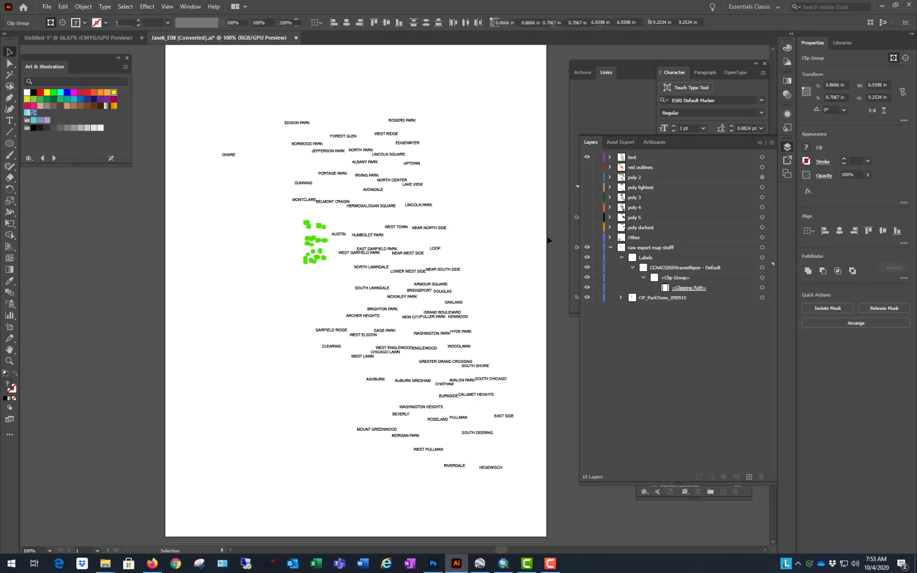
{"action": "left_click", "coordinate": [312, 242]}
{"action": "right_click", "coordinate": [312, 241]}
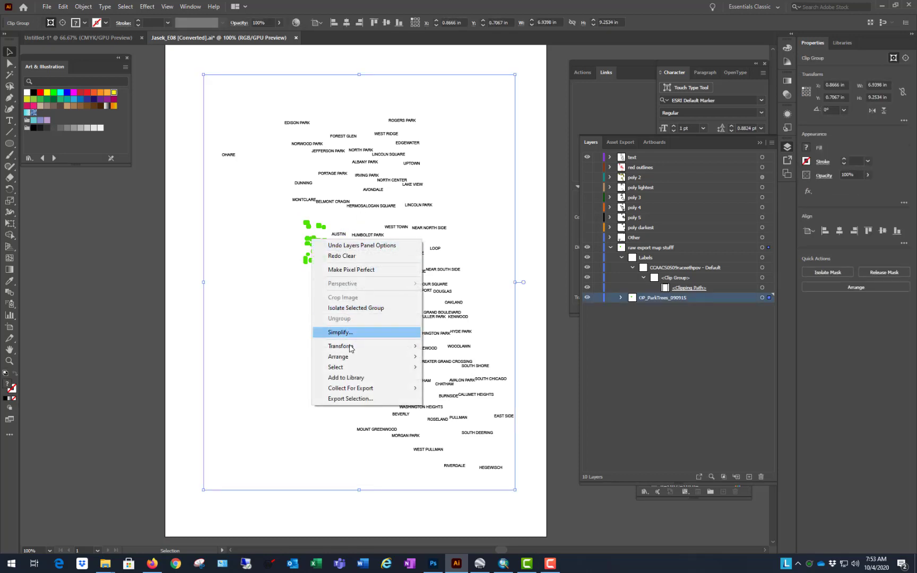
{"action": "left_click", "coordinate": [92, 312]}
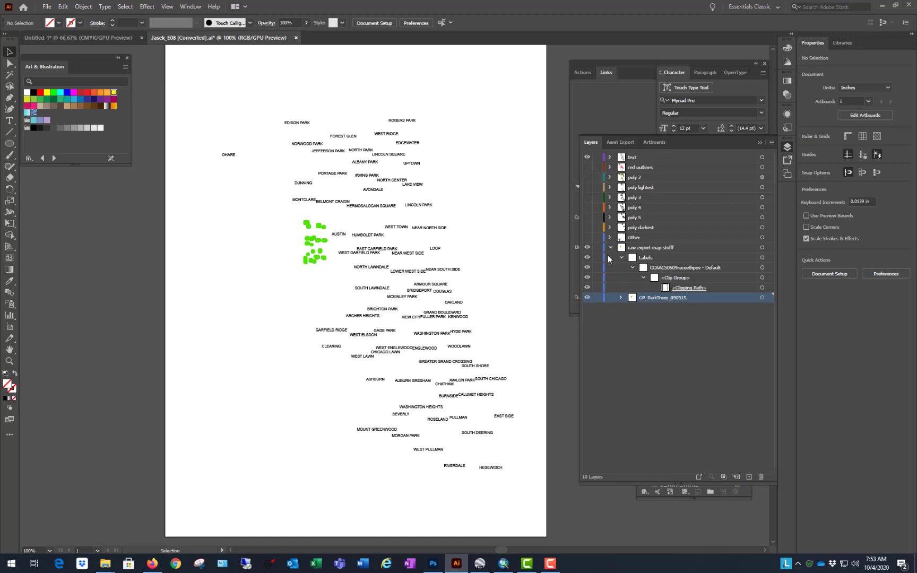
Step: Delete the leftover clipping path, the CCAACS0509raceethpov - Default sublayer and the emptied Labels sublayer from the raw export layer
{"action": "left_click", "coordinate": [679, 288]}
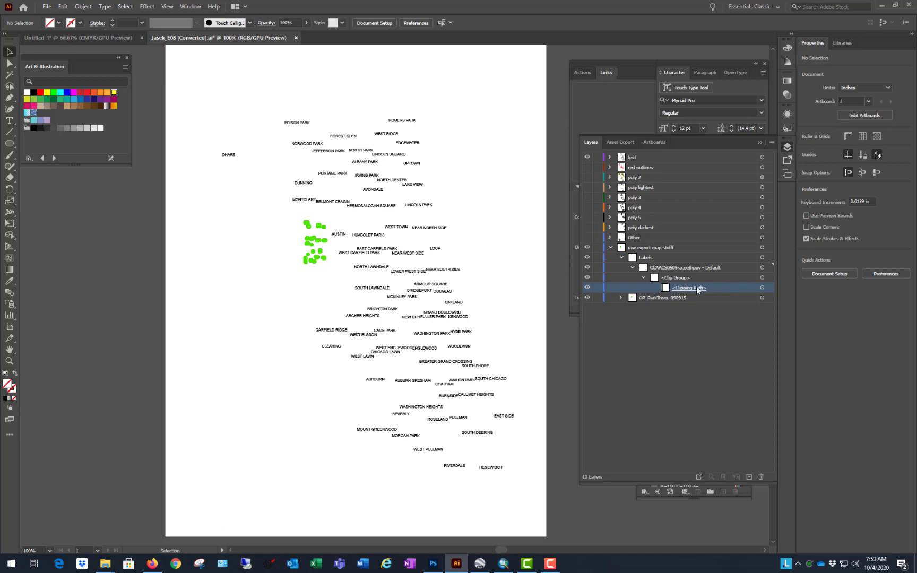
{"action": "left_click", "coordinate": [762, 476]}
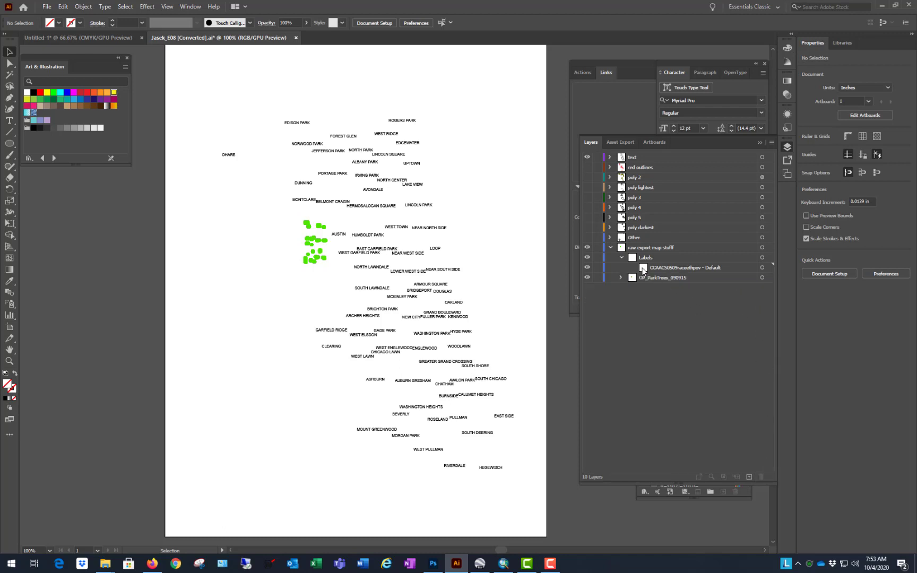
{"action": "left_click", "coordinate": [680, 269]}
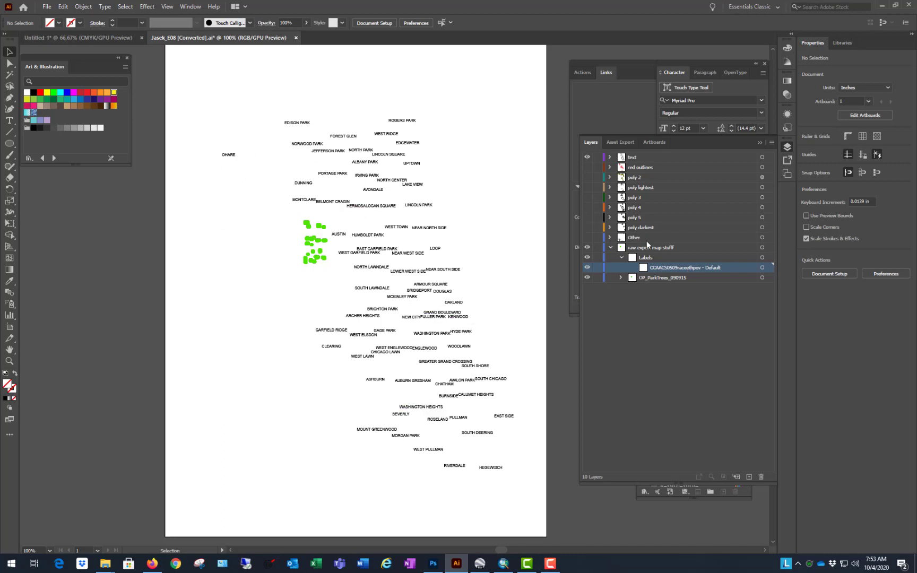
{"action": "left_click", "coordinate": [763, 475]}
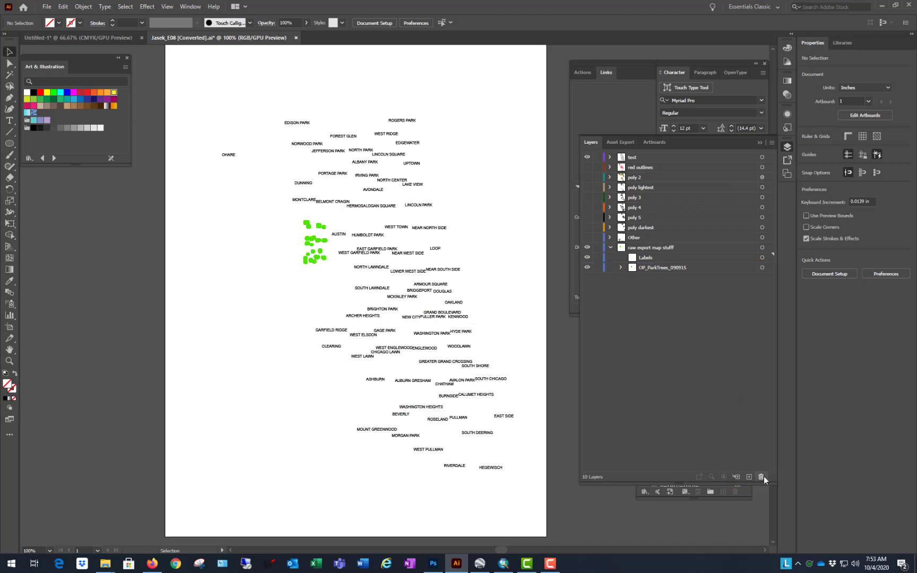
{"action": "left_click", "coordinate": [657, 258]}
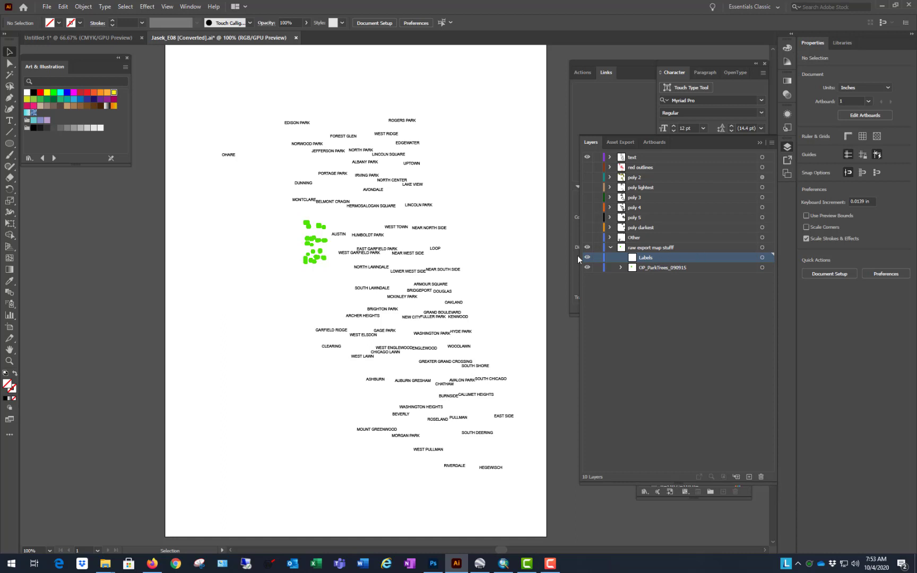
{"action": "left_click", "coordinate": [760, 476]}
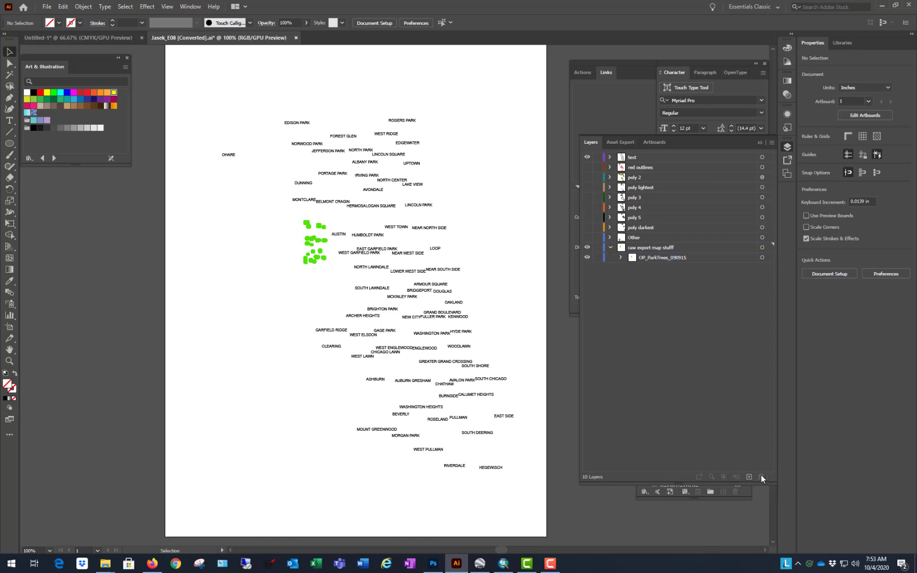
Step: Examine the OP_ParkTrees_090915 sublayer and its green tree markers up close, and test-select the markers to check their grouping
{"action": "left_click", "coordinate": [620, 258]}
{"action": "scroll", "coordinate": [313, 245], "scroll_direction": "up", "scroll_amount": 10}
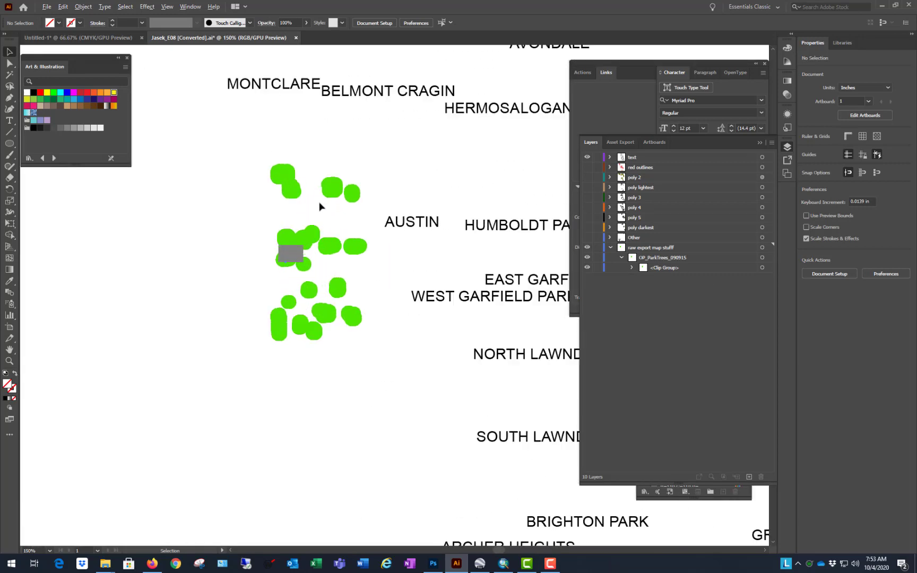
{"action": "left_click", "coordinate": [338, 187]}
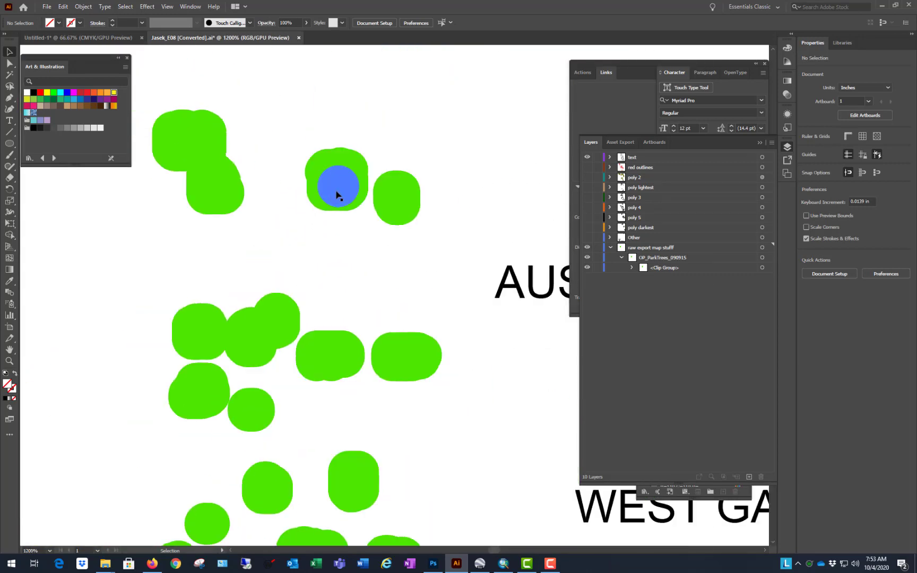
{"action": "scroll", "coordinate": [278, 263], "scroll_direction": "down", "scroll_amount": 6}
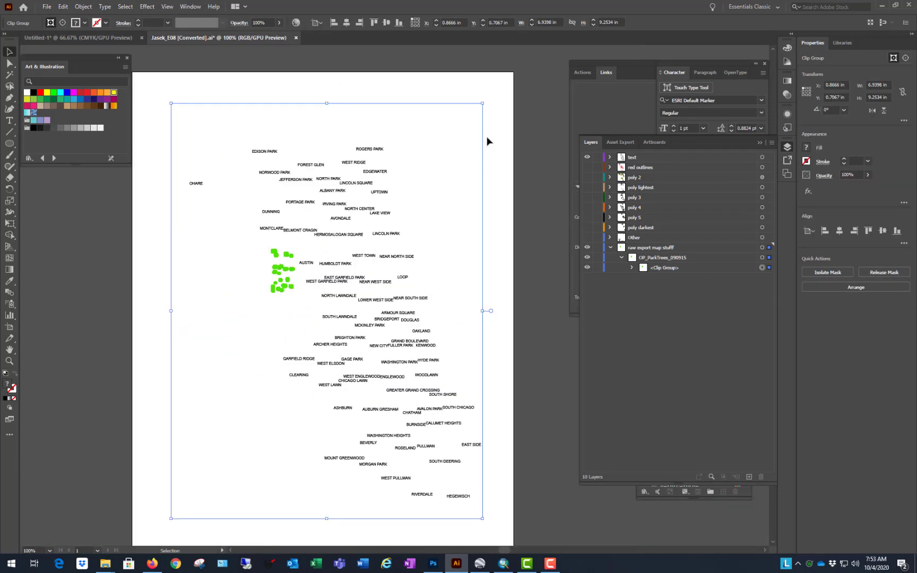
{"action": "left_click", "coordinate": [538, 78]}
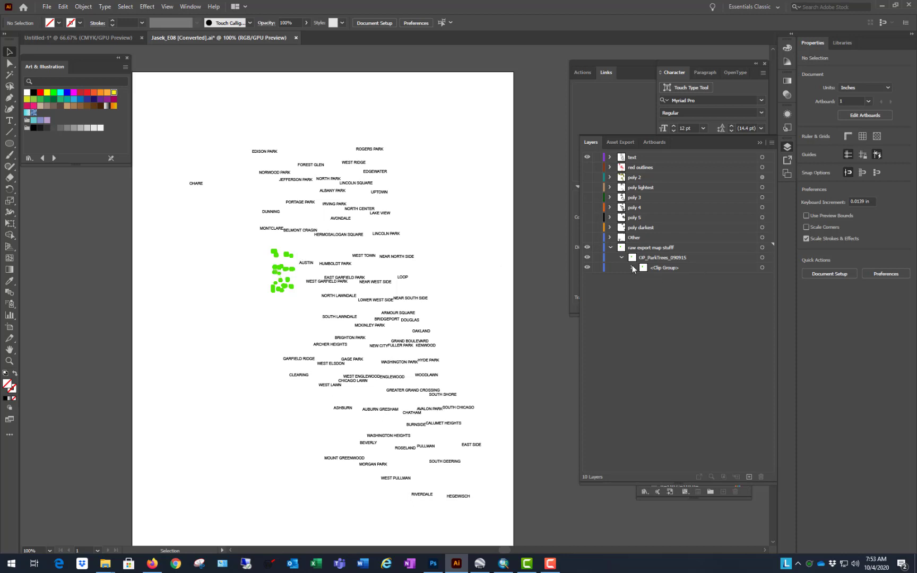
Step: Expand the park trees' clip group to list its individual markers, and create a new layer directly above red outlines
{"action": "left_click", "coordinate": [632, 267]}
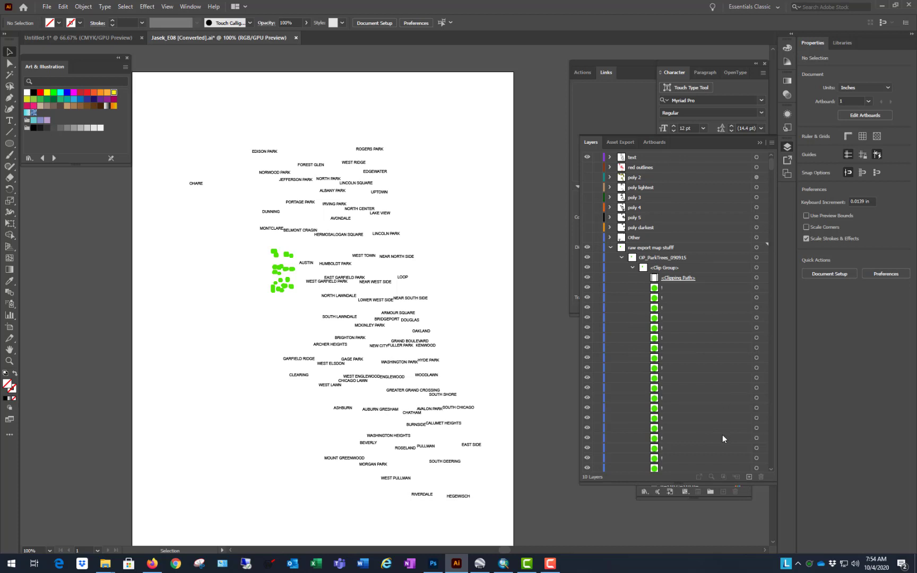
{"action": "left_click", "coordinate": [646, 169]}
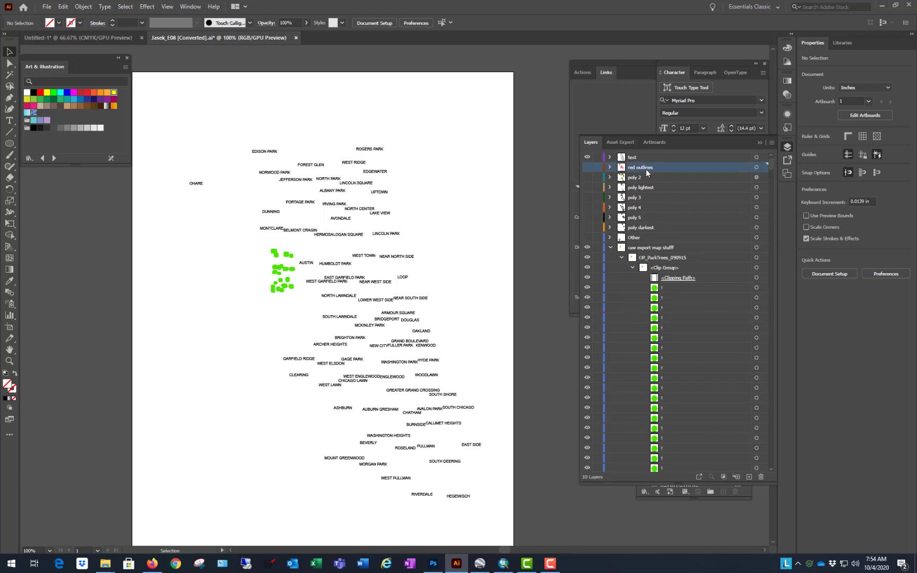
{"action": "left_click", "coordinate": [749, 476]}
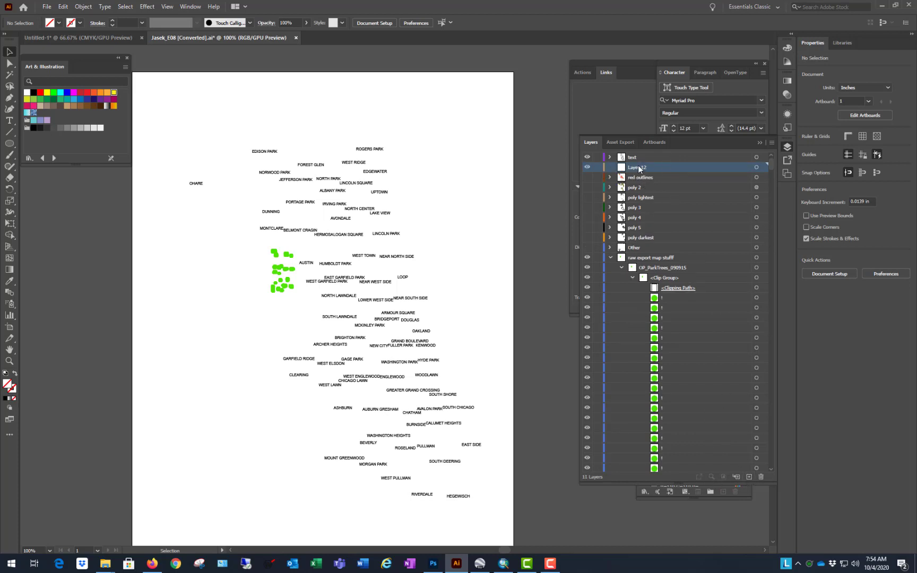
Step: Rename the new layer above red outlines as trees
{"action": "double_click", "coordinate": [638, 168]}
{"action": "type", "text": "tree"}
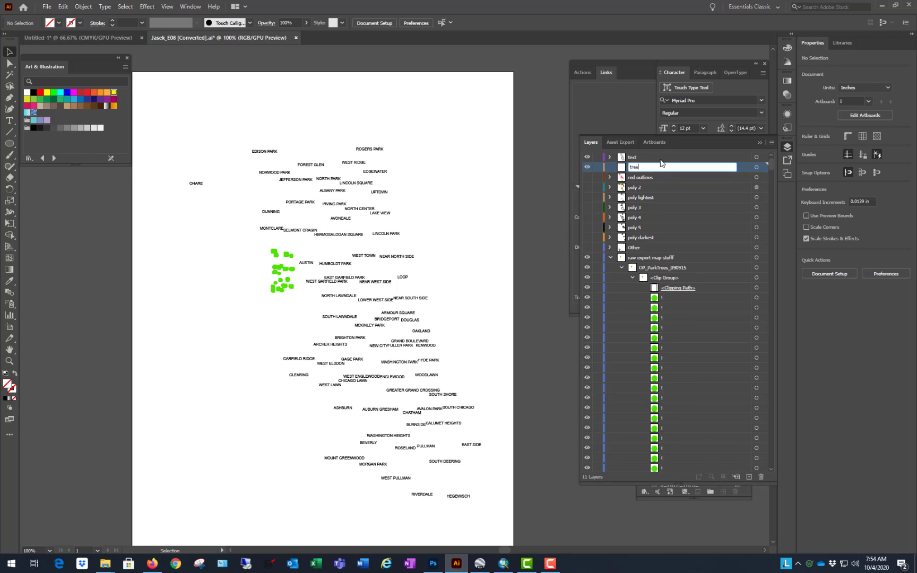
{"action": "type", "text": "s"}
{"action": "key", "text": "Return"}
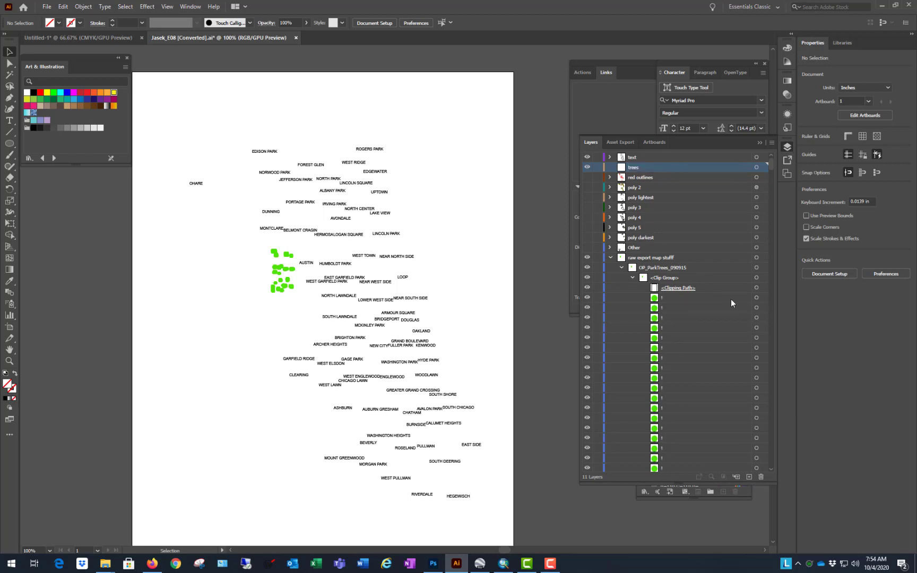
Step: Select all the green tree markers inside the park trees' clip group and move them into the trees layer
{"action": "left_click", "coordinate": [686, 297]}
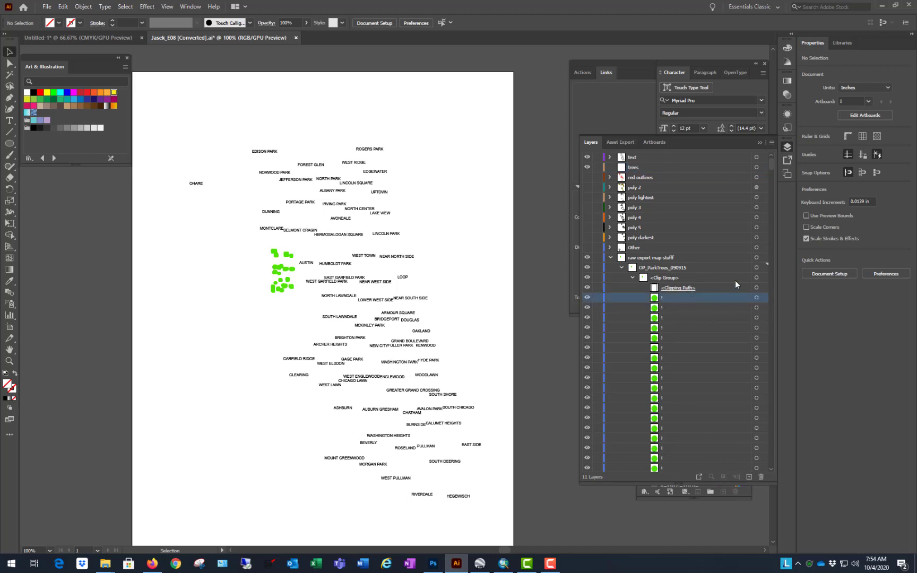
{"action": "left_click_drag", "start_coordinate": [771, 164], "coordinate": [778, 476]}
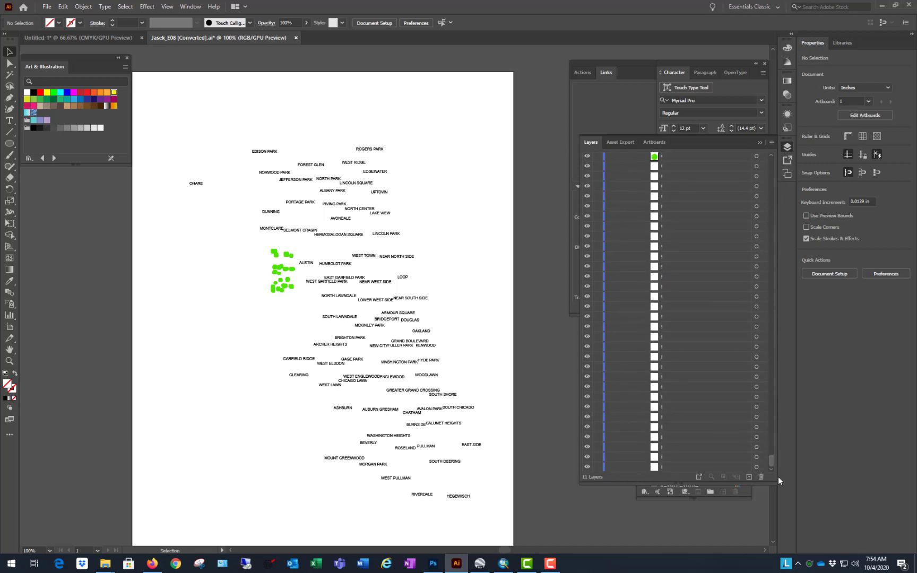
{"action": "left_click", "coordinate": [709, 469], "text": "shift"}
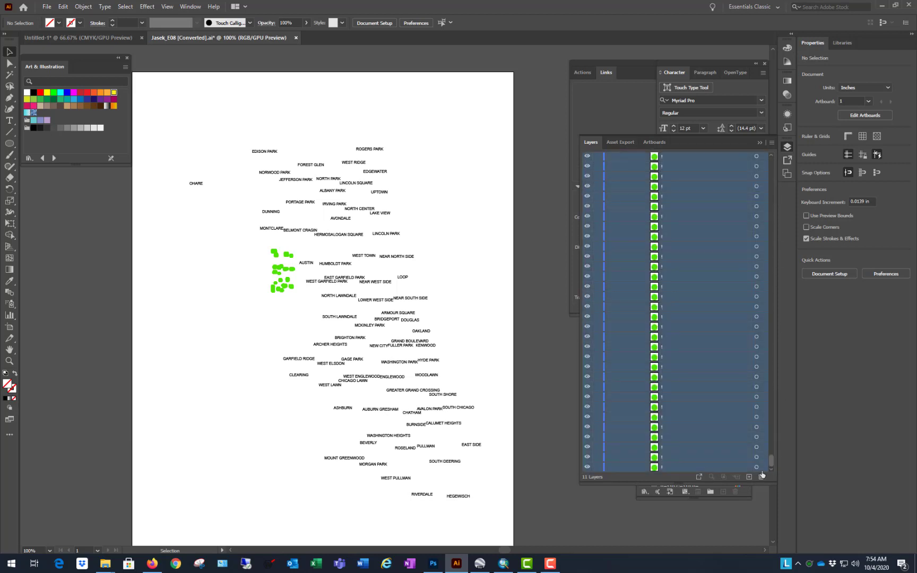
{"action": "left_click_drag", "start_coordinate": [771, 463], "coordinate": [771, 225]}
{"action": "scroll", "coordinate": [771, 224], "scroll_direction": "up", "scroll_amount": 10}
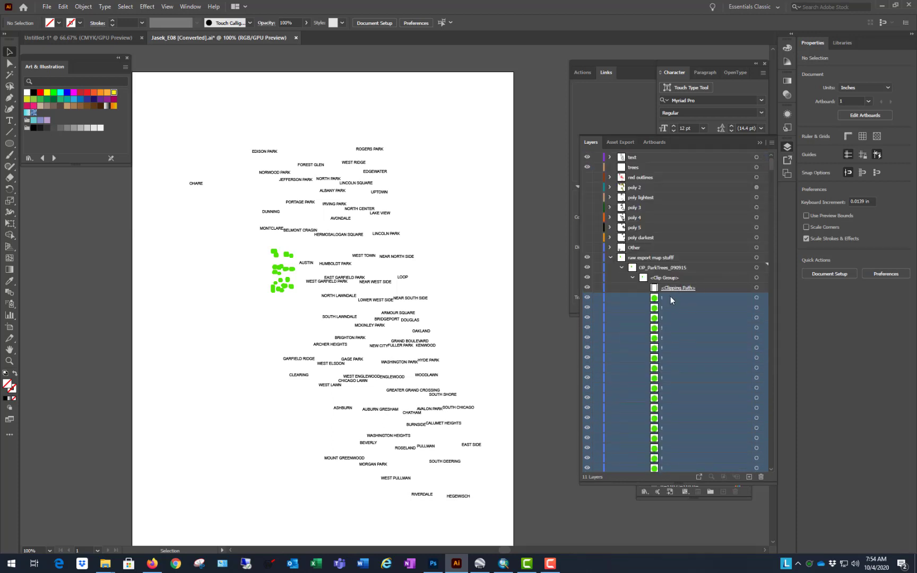
{"action": "left_click_drag", "start_coordinate": [671, 297], "coordinate": [664, 166]}
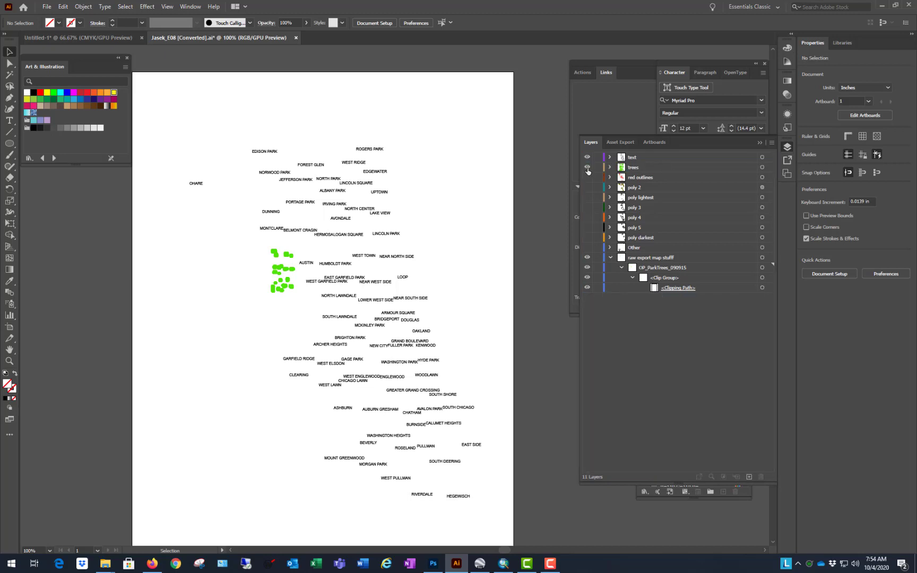
Step: Delete the raw export map layer with its leftover clipping path, and show all layers from red outlines down to Other
{"action": "left_click", "coordinate": [587, 257]}
{"action": "left_click", "coordinate": [588, 258]}
{"action": "left_click", "coordinate": [691, 258]}
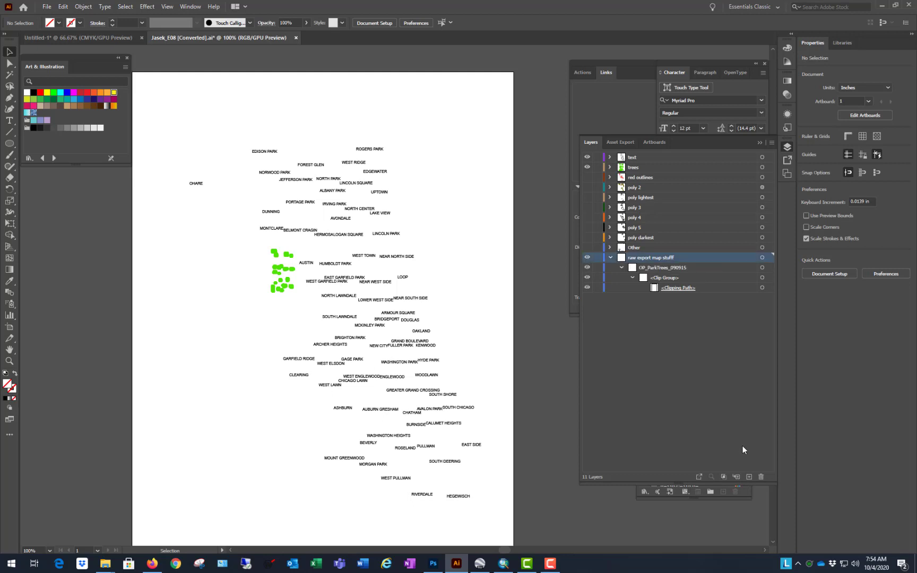
{"action": "left_click", "coordinate": [760, 476]}
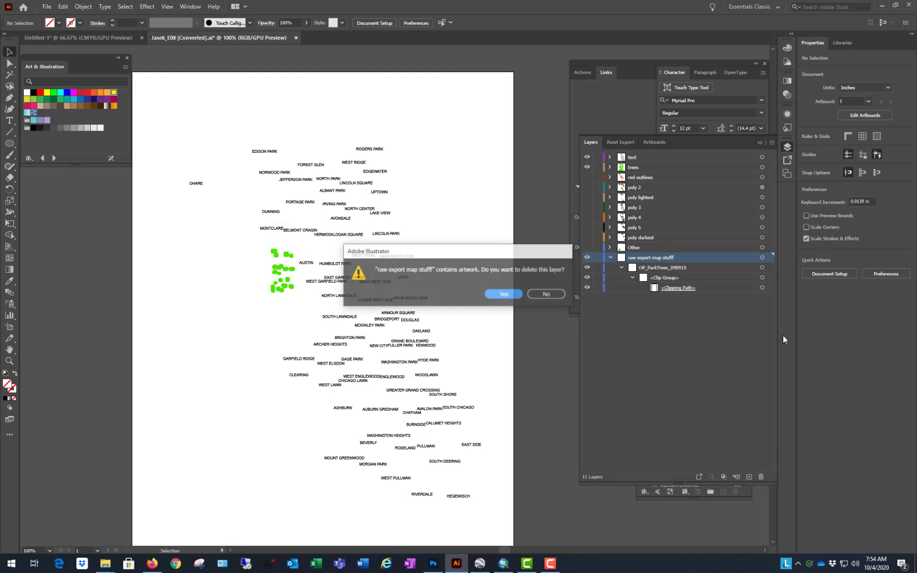
{"action": "left_click", "coordinate": [503, 295]}
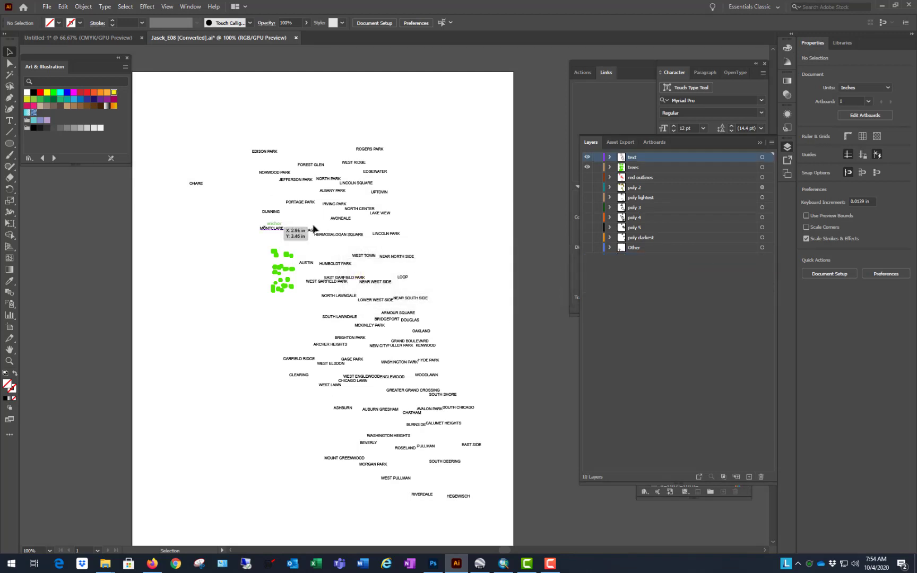
{"action": "left_click_drag", "start_coordinate": [587, 181], "coordinate": [587, 248]}
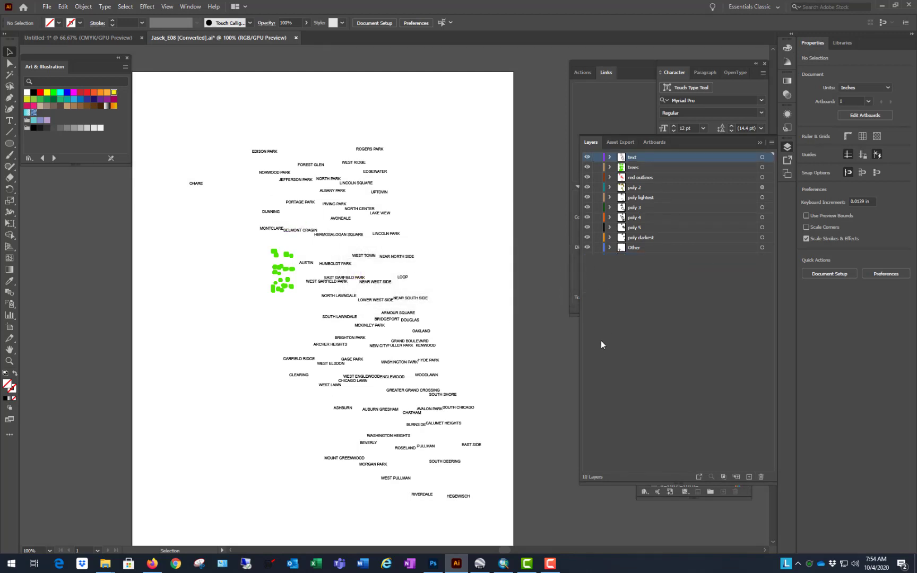
{"action": "key", "text": "ctrl+minus"}
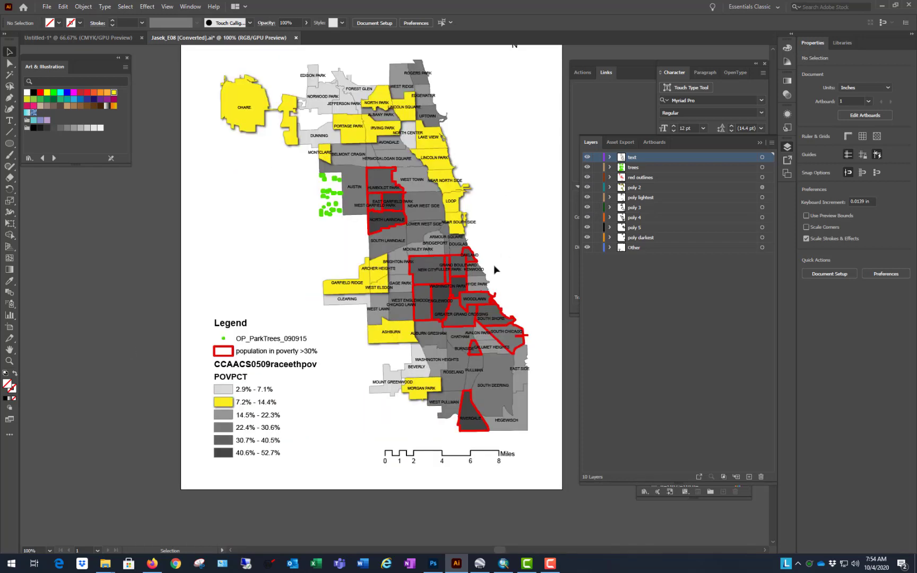
Step: Recolour the WASHINGTON PARK and ENGLEWOOD labels with the near-white fill FCFAFB
{"action": "key", "text": "ctrl+plus"}
{"action": "key", "text": "ctrl+plus"}
{"action": "left_click", "coordinate": [445, 300]}
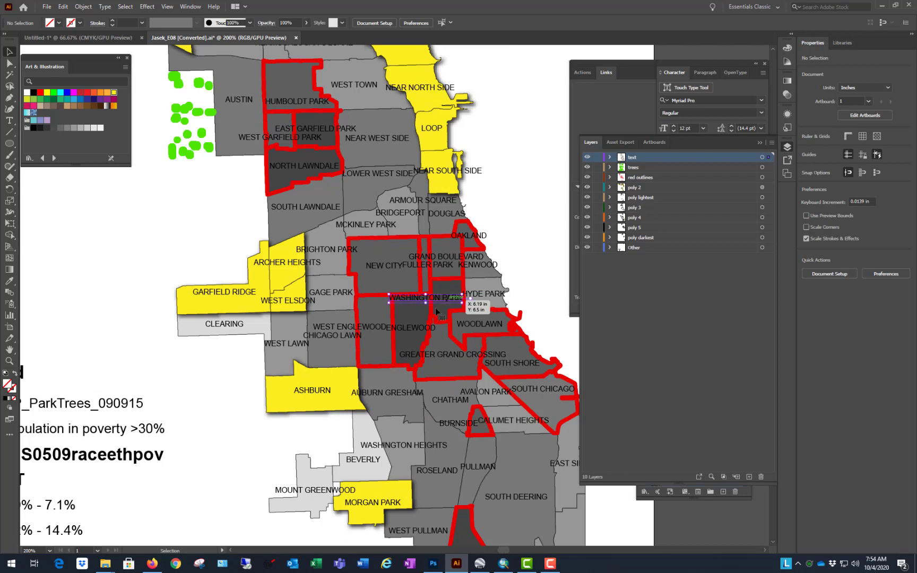
{"action": "left_click", "coordinate": [415, 333], "text": "shift"}
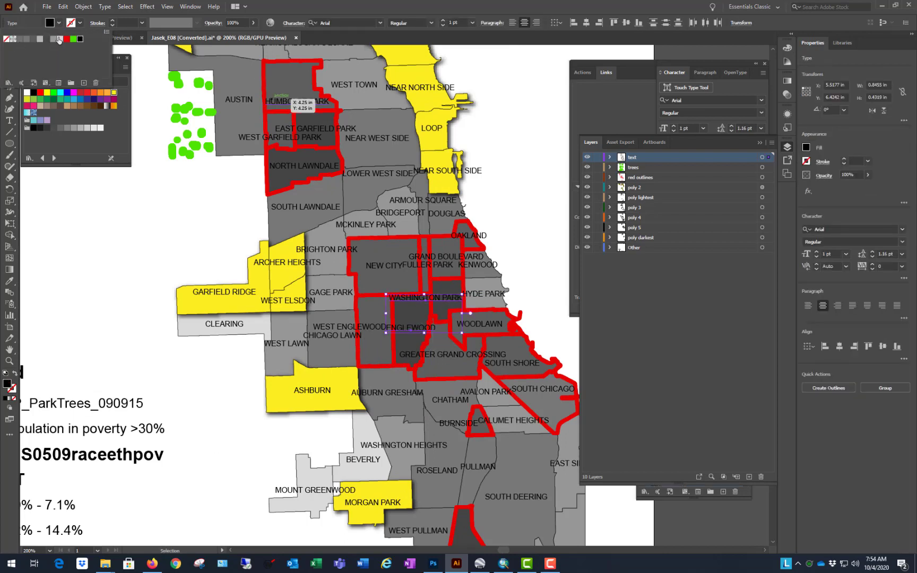
{"action": "double_click", "coordinate": [7, 383]}
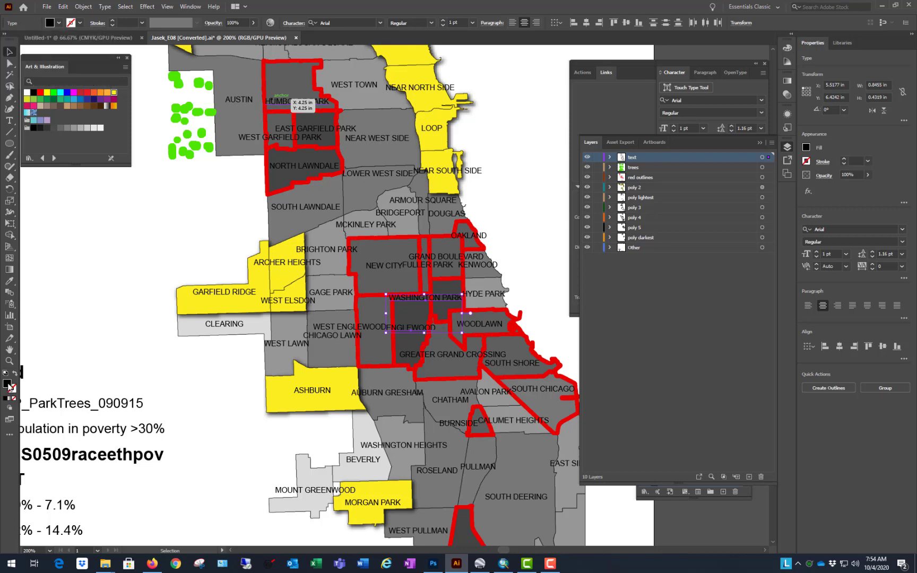
{"action": "left_click", "coordinate": [334, 218]}
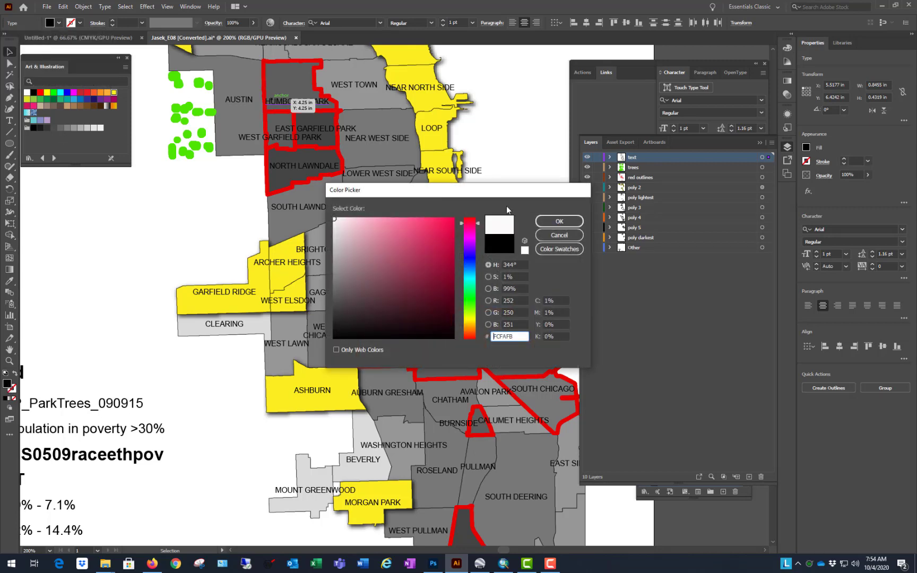
{"action": "left_click", "coordinate": [560, 222]}
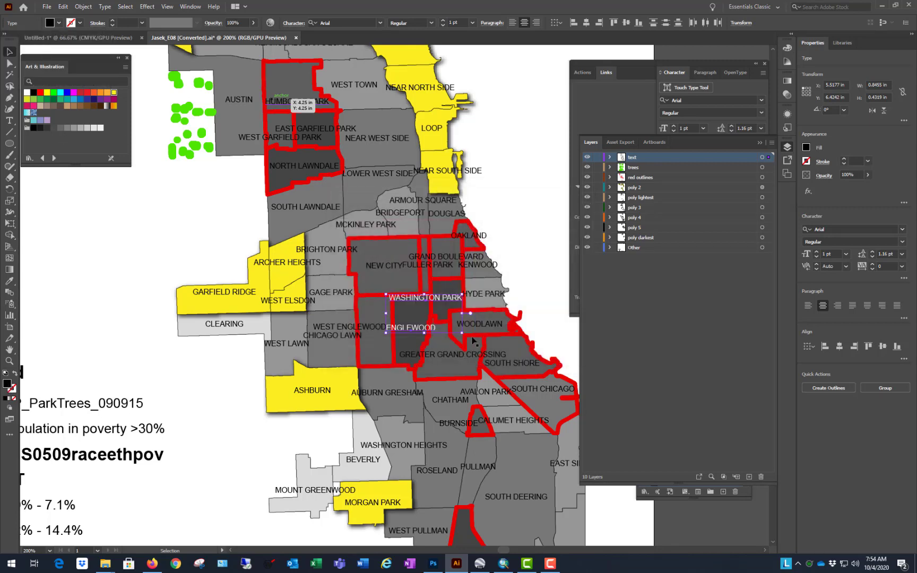
{"action": "left_click", "coordinate": [117, 262]}
Step: Recolour the NORTH LAWNDALE, WEST GARFIELD PARK and EAST GARFIELD PARK labels with the white swatch
{"action": "scroll", "coordinate": [126, 282], "scroll_direction": "down", "scroll_amount": 1}
{"action": "scroll", "coordinate": [307, 223], "scroll_direction": "up", "scroll_amount": 3}
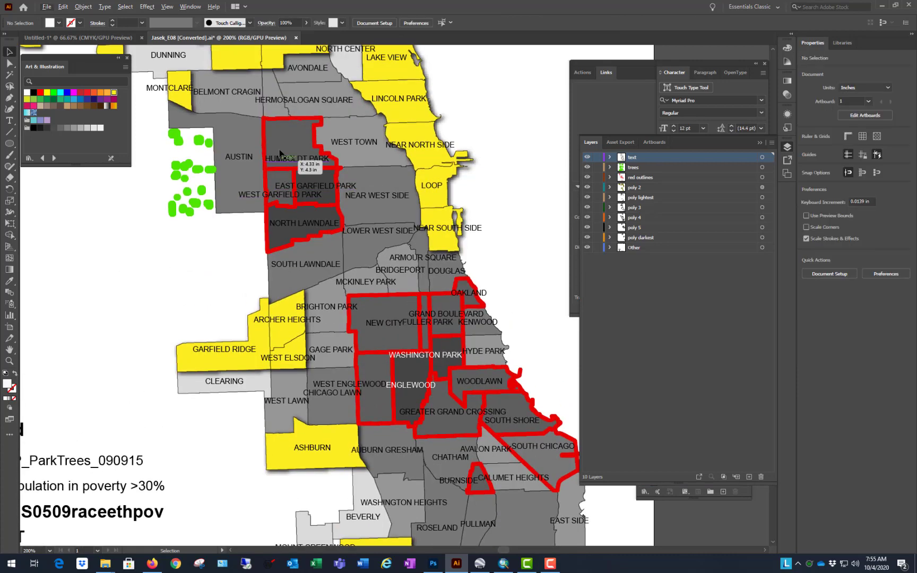
{"action": "left_click", "coordinate": [307, 225]}
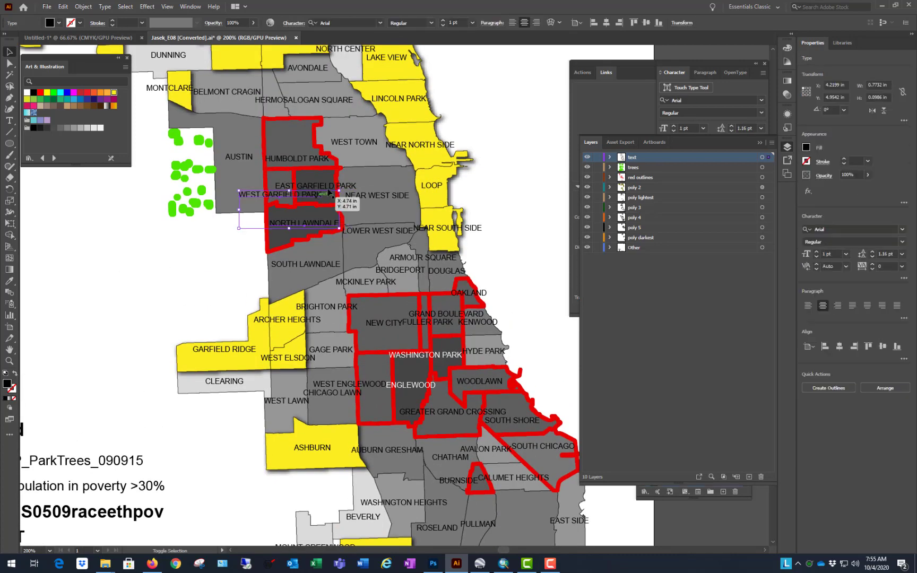
{"action": "left_click_drag", "start_coordinate": [329, 188], "coordinate": [356, 182]}
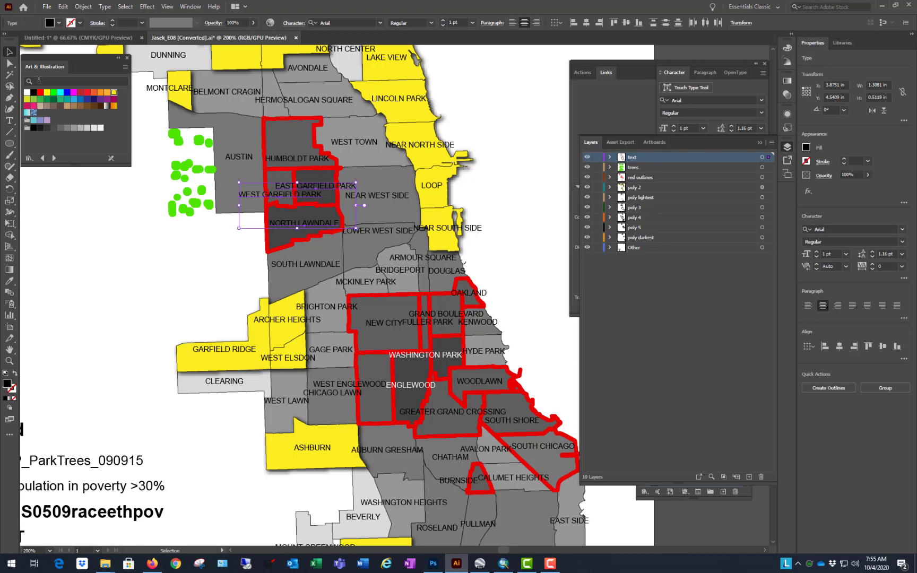
{"action": "left_click", "coordinate": [27, 93]}
{"action": "left_click", "coordinate": [120, 306]}
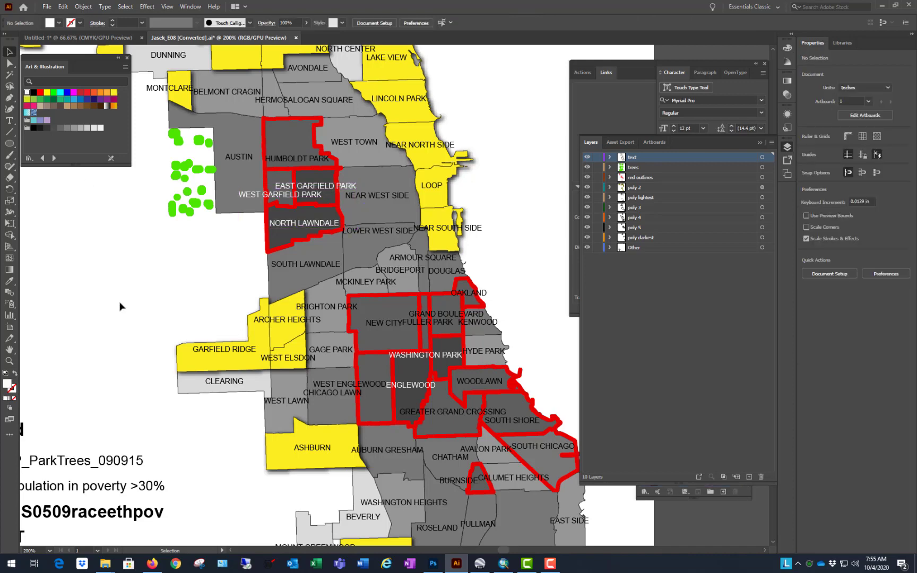
Step: Recolour the HUMBOLDT PARK label with the white swatch
{"action": "scroll", "coordinate": [297, 317], "scroll_direction": "down", "scroll_amount": 4}
{"action": "scroll", "coordinate": [378, 311], "scroll_direction": "up", "scroll_amount": 2}
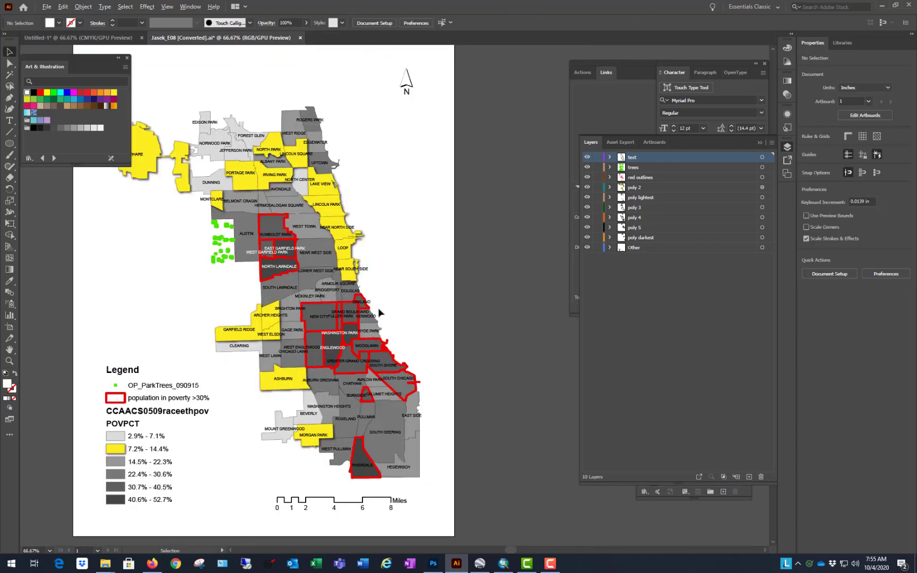
{"action": "scroll", "coordinate": [387, 288], "scroll_direction": "down", "scroll_amount": 1}
{"action": "scroll", "coordinate": [380, 319], "scroll_direction": "up", "scroll_amount": 3}
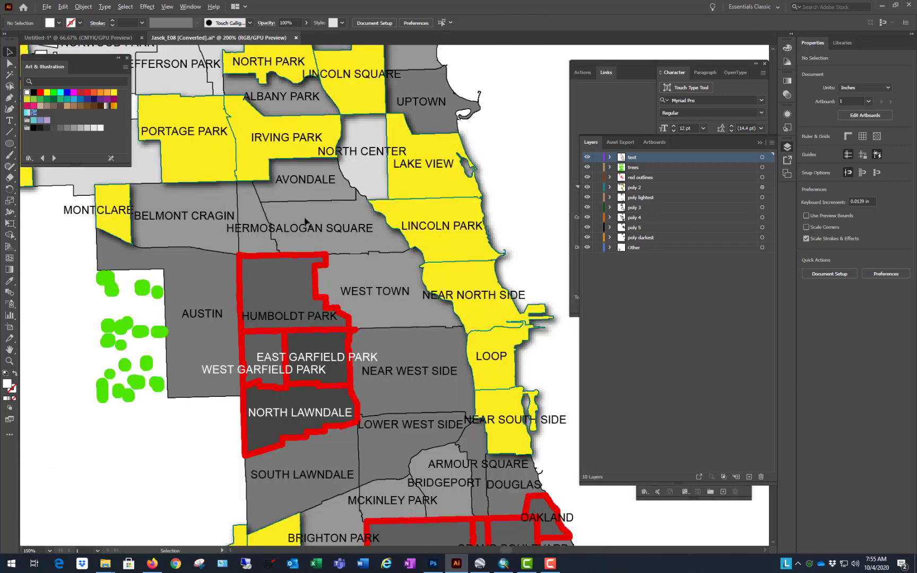
{"action": "left_click", "coordinate": [293, 321]}
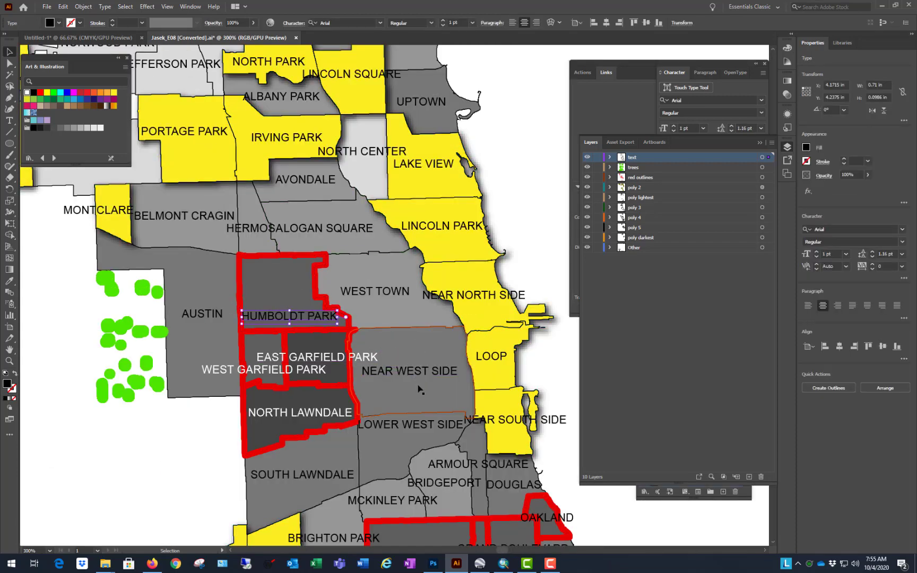
{"action": "left_click", "coordinate": [436, 371]}
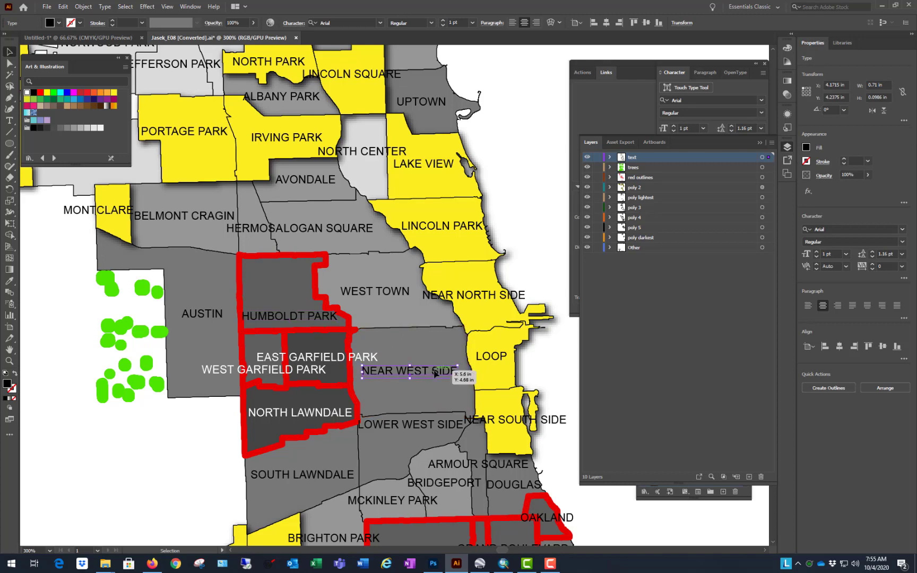
{"action": "left_click", "coordinate": [285, 321]}
{"action": "left_click", "coordinate": [26, 94]}
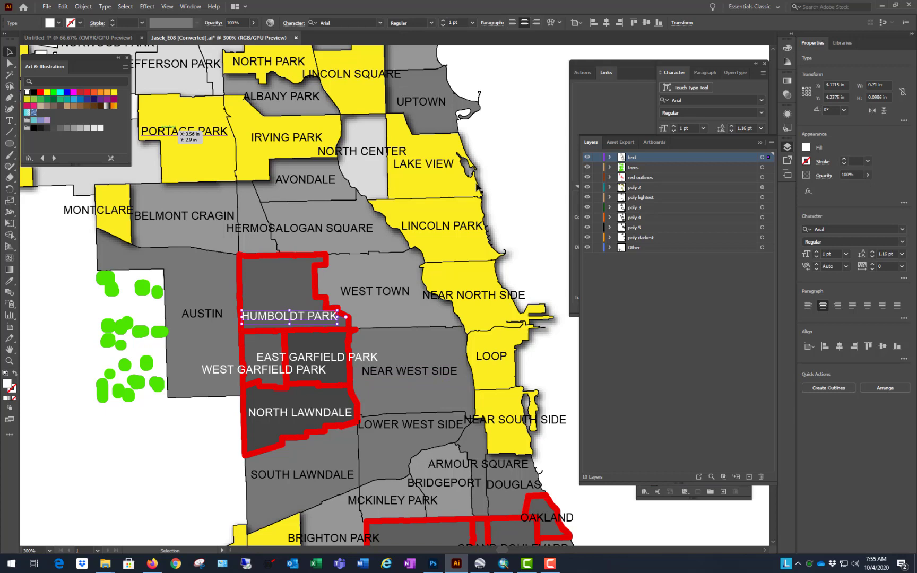
{"action": "left_click", "coordinate": [530, 138]}
Step: Examine the restyled map and the light North Center polygon, and look briefly at the clipping mask example in the Untitled-1 document
{"action": "scroll", "coordinate": [337, 279], "scroll_direction": "down", "scroll_amount": 1}
{"action": "key", "text": "ctrl+minus"}
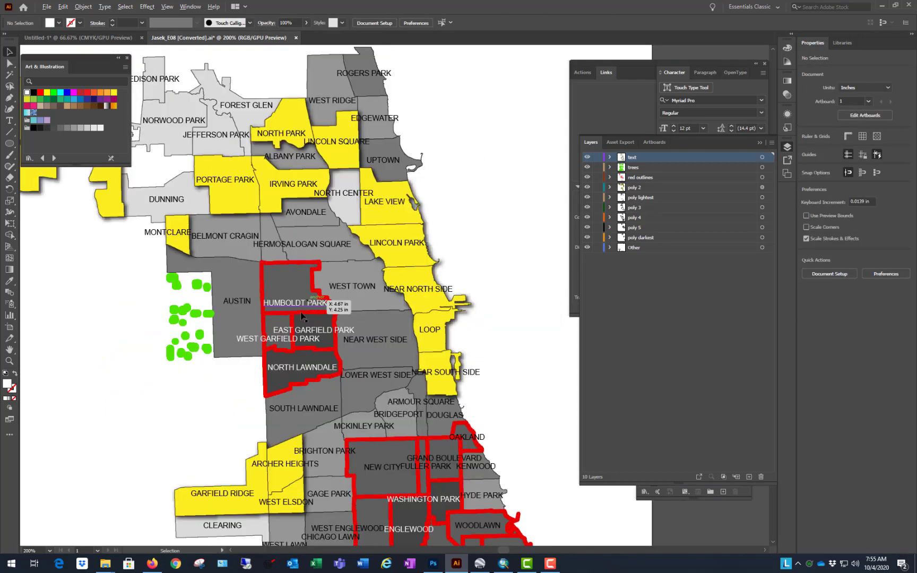
{"action": "key", "text": "ctrl+minus"}
{"action": "scroll", "coordinate": [353, 203], "scroll_direction": "up", "scroll_amount": 3}
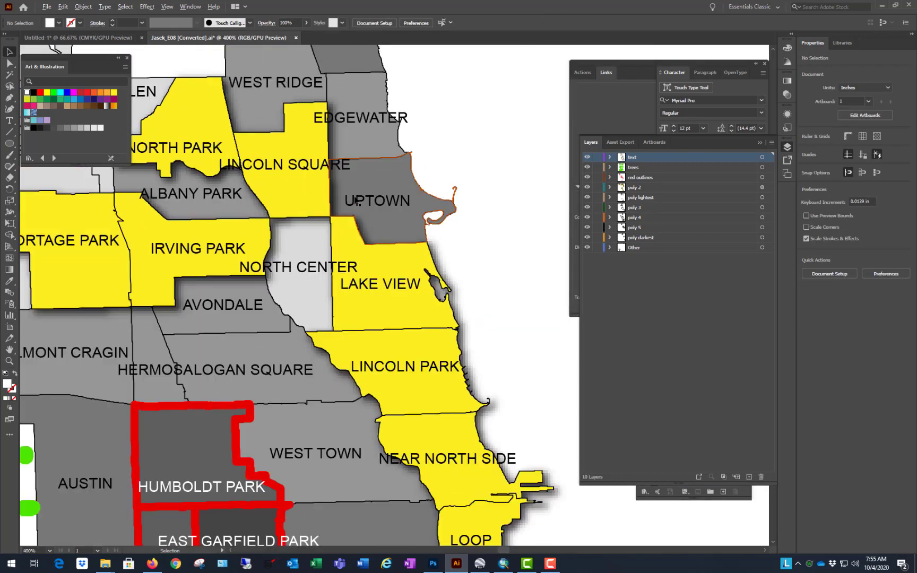
{"action": "left_click", "coordinate": [312, 242]}
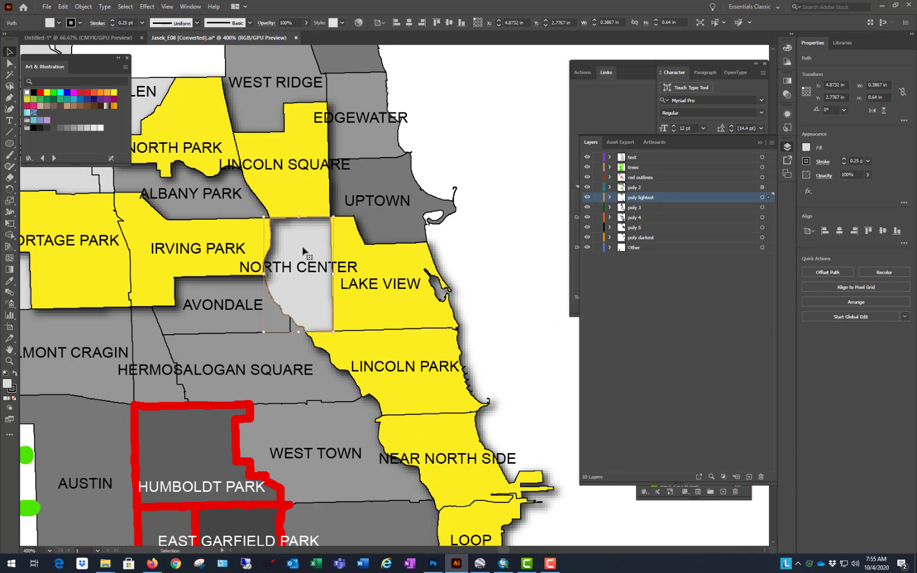
{"action": "left_click", "coordinate": [485, 136]}
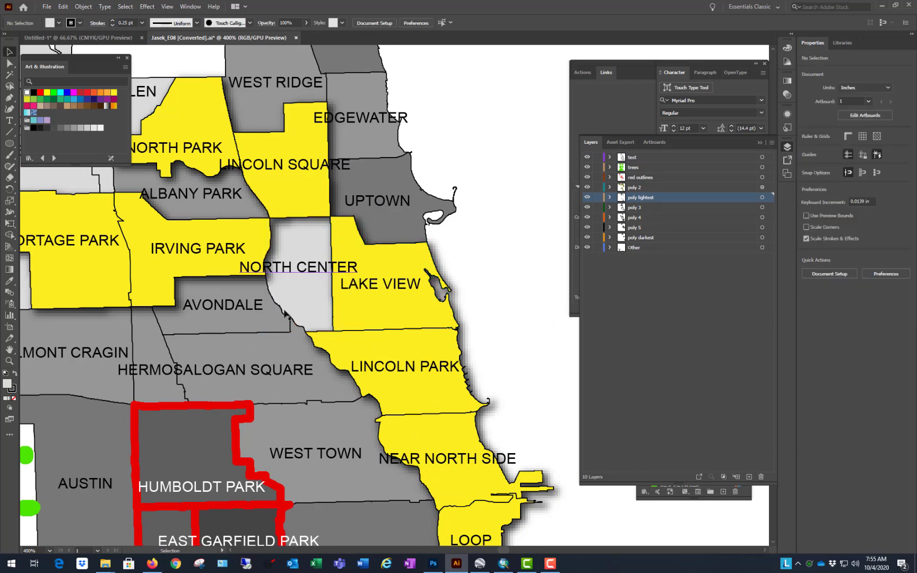
{"action": "scroll", "coordinate": [382, 318], "scroll_direction": "down", "scroll_amount": 6}
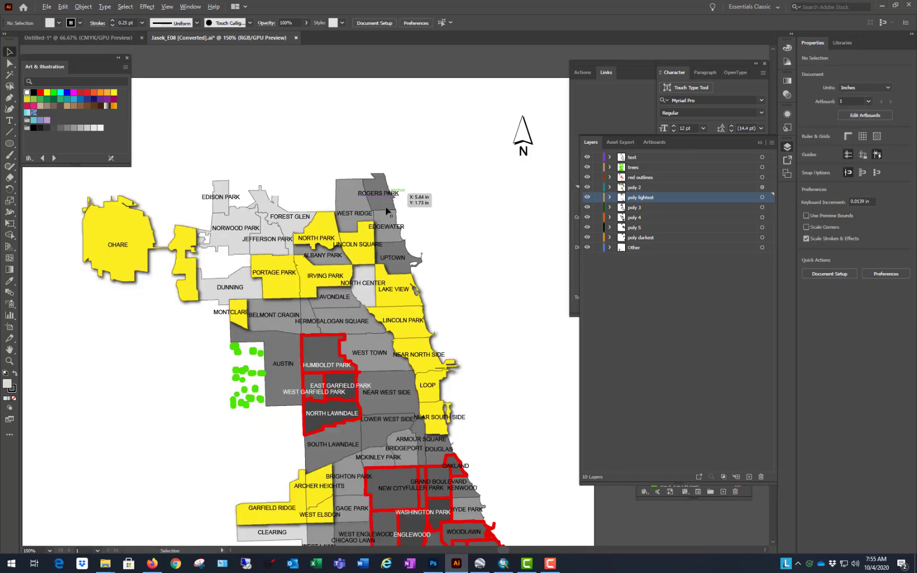
{"action": "scroll", "coordinate": [411, 213], "scroll_direction": "down", "scroll_amount": 3}
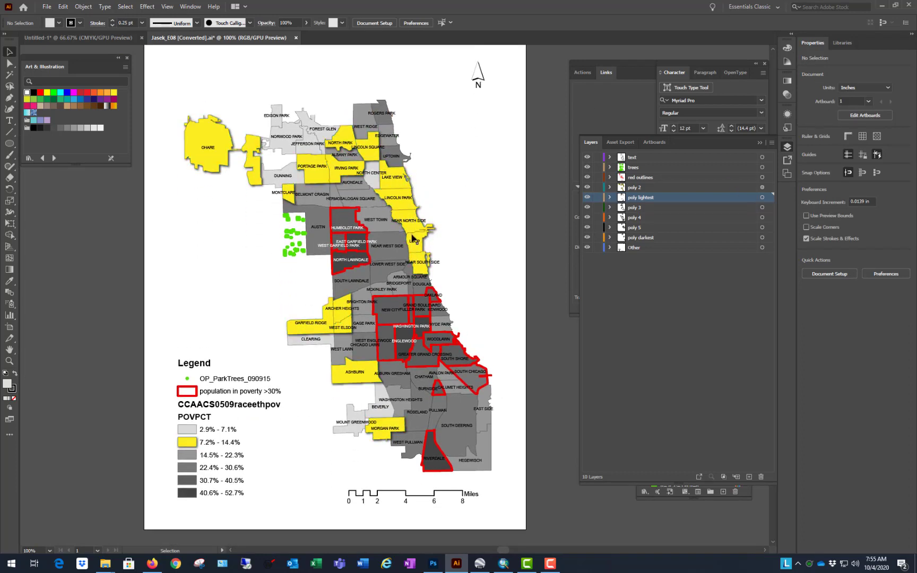
{"action": "left_click", "coordinate": [111, 41]}
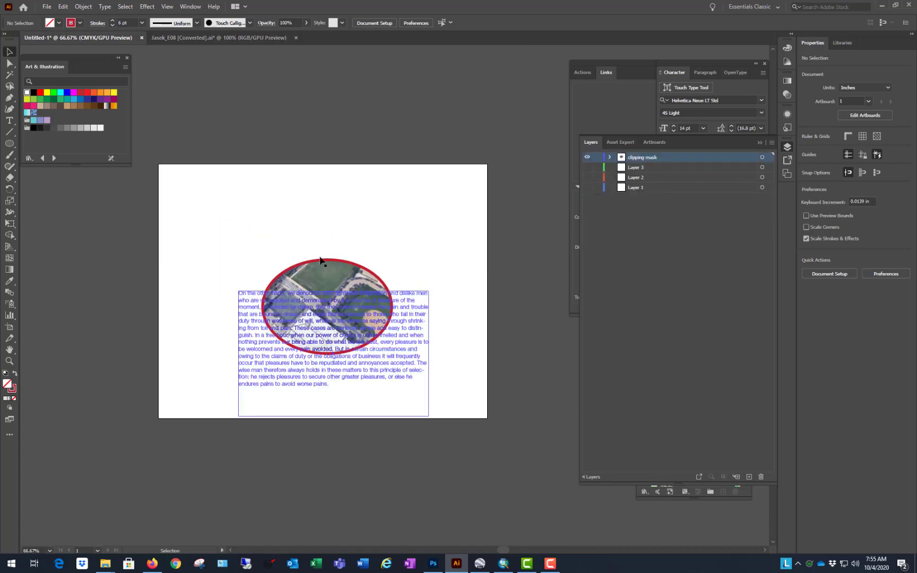
{"action": "left_click", "coordinate": [200, 39]}
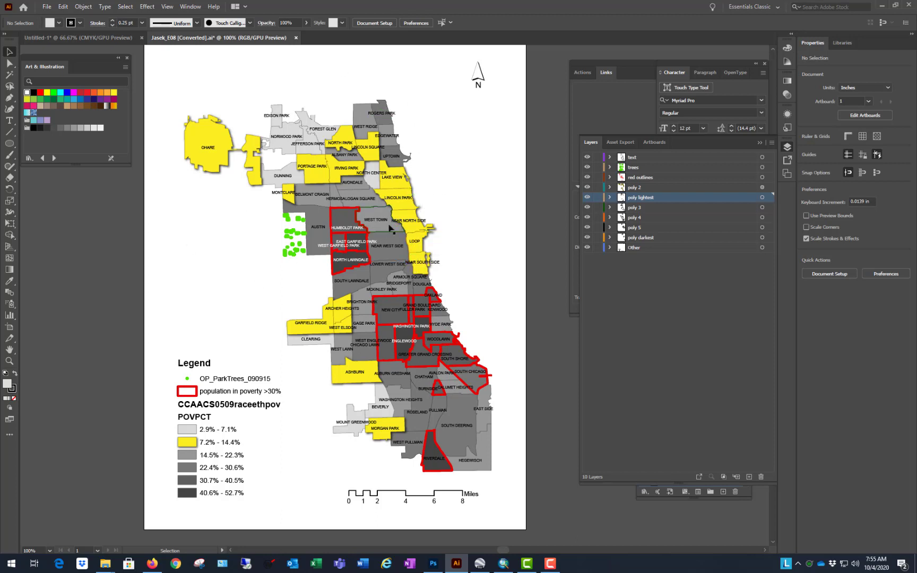
Step: Try font sizes of 0.1 pt and 2 pt on the PORTAGE PARK label, then return it to 1 pt
{"action": "scroll", "coordinate": [334, 147], "scroll_direction": "up", "scroll_amount": 3}
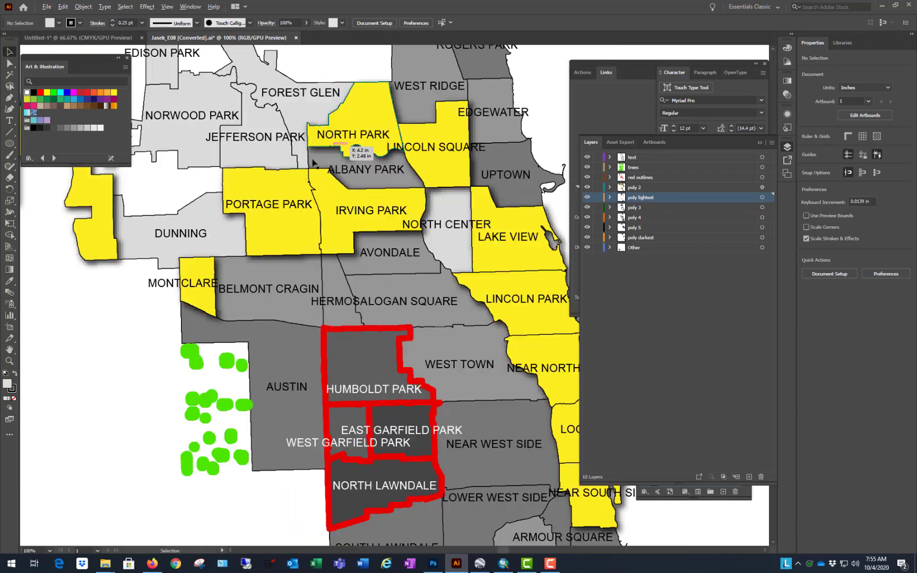
{"action": "left_click", "coordinate": [295, 206]}
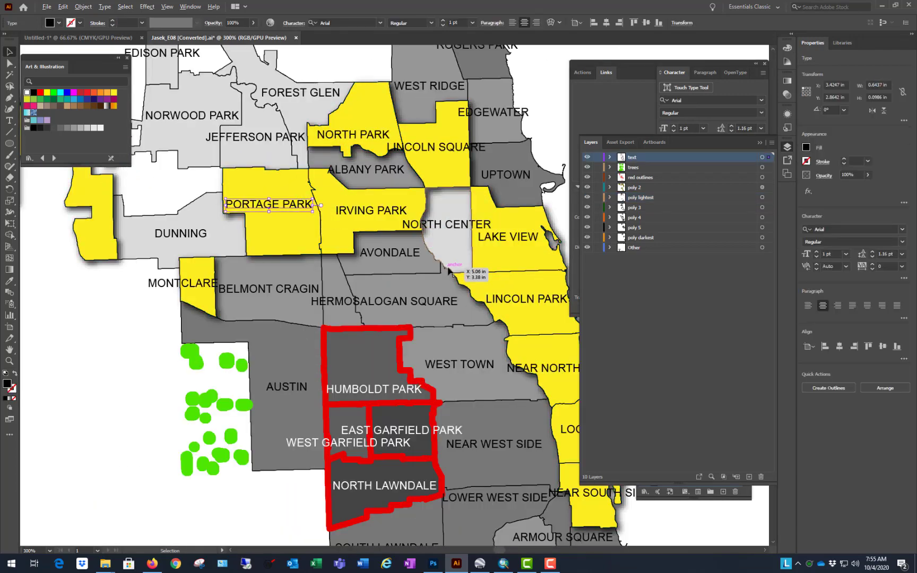
{"action": "scroll", "coordinate": [449, 270], "scroll_direction": "down", "scroll_amount": 3}
{"action": "scroll", "coordinate": [375, 195], "scroll_direction": "up", "scroll_amount": 4}
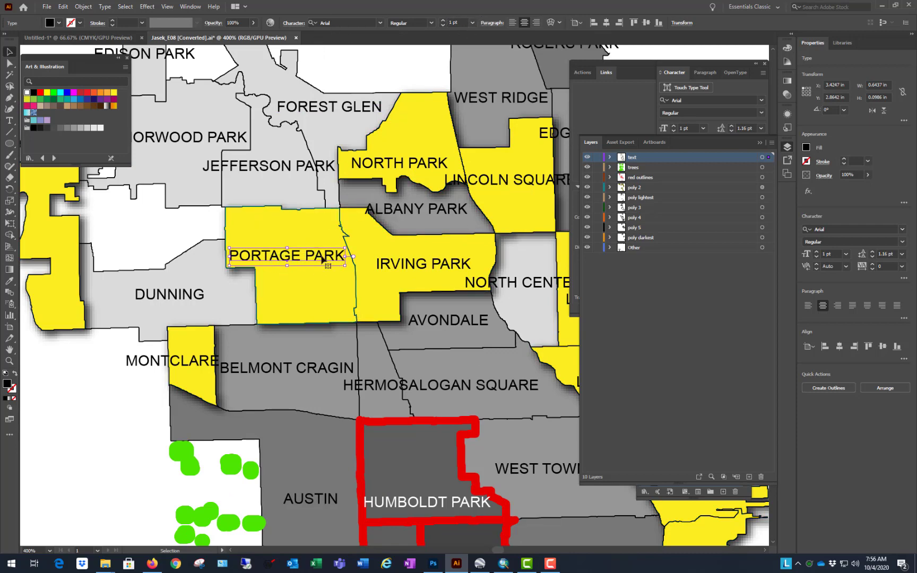
{"action": "left_click", "coordinate": [443, 26]}
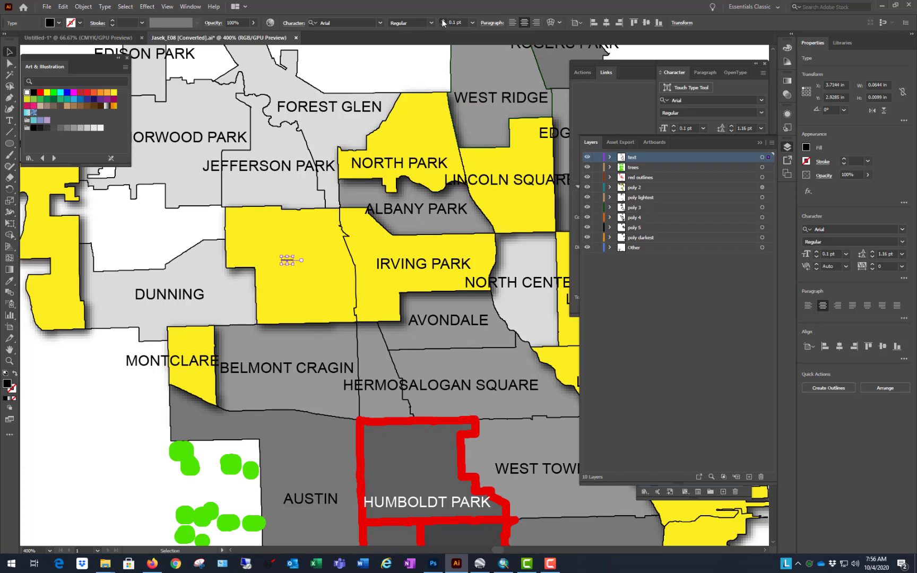
{"action": "left_click", "coordinate": [442, 21]}
{"action": "left_click", "coordinate": [443, 21]}
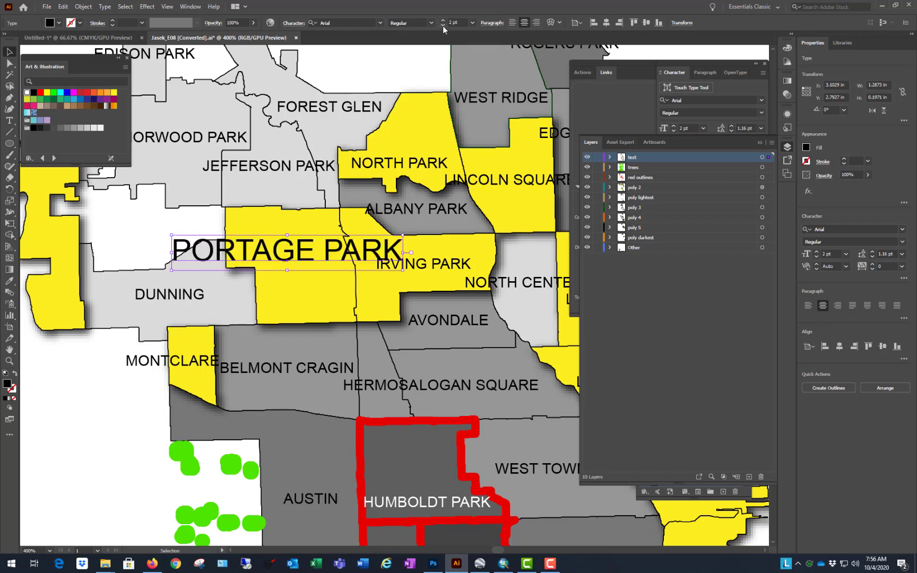
{"action": "left_click", "coordinate": [443, 26]}
{"action": "scroll", "coordinate": [292, 332], "scroll_direction": "down", "scroll_amount": 1}
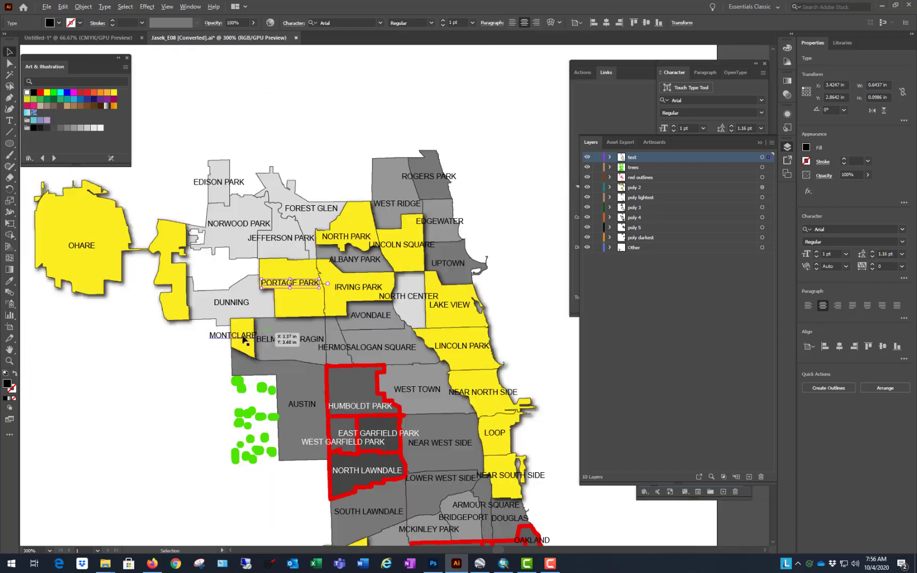
Step: Create a text frame about 1.3 by 0.54 in on the blank area east of the map, reading PORTAGE PARK
{"action": "scroll", "coordinate": [244, 340], "scroll_direction": "down", "scroll_amount": 1}
{"action": "scroll", "coordinate": [477, 316], "scroll_direction": "up", "scroll_amount": 1}
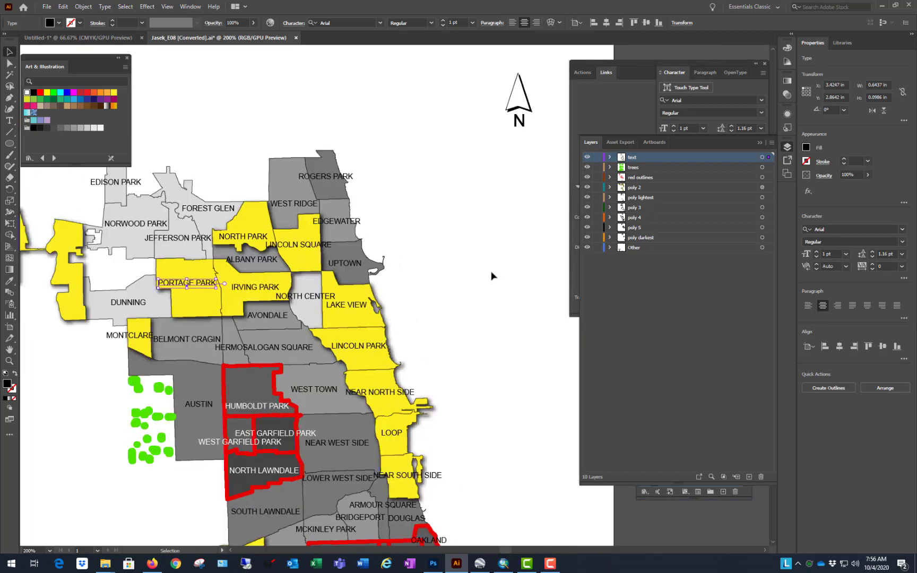
{"action": "left_click", "coordinate": [486, 239]}
{"action": "key", "text": "t"}
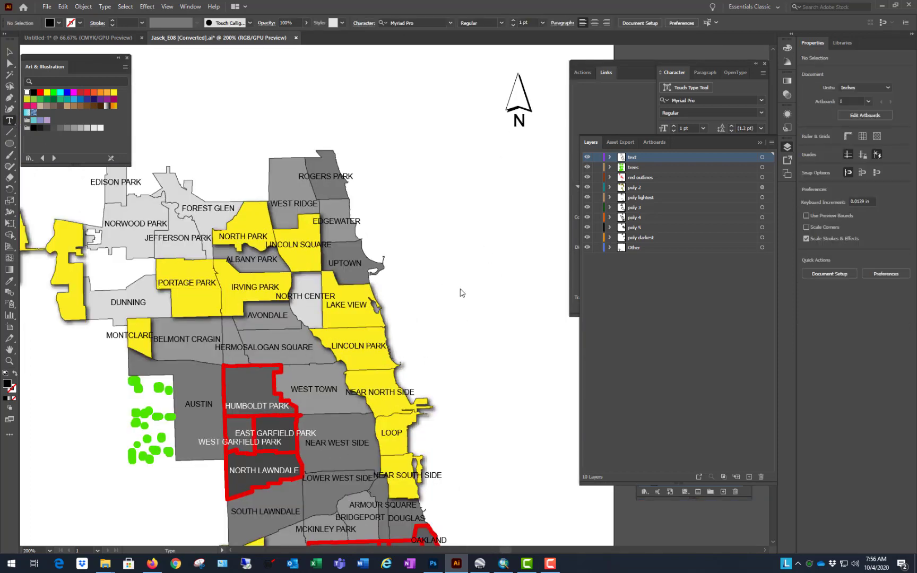
{"action": "left_click_drag", "start_coordinate": [418, 268], "coordinate": [535, 316]}
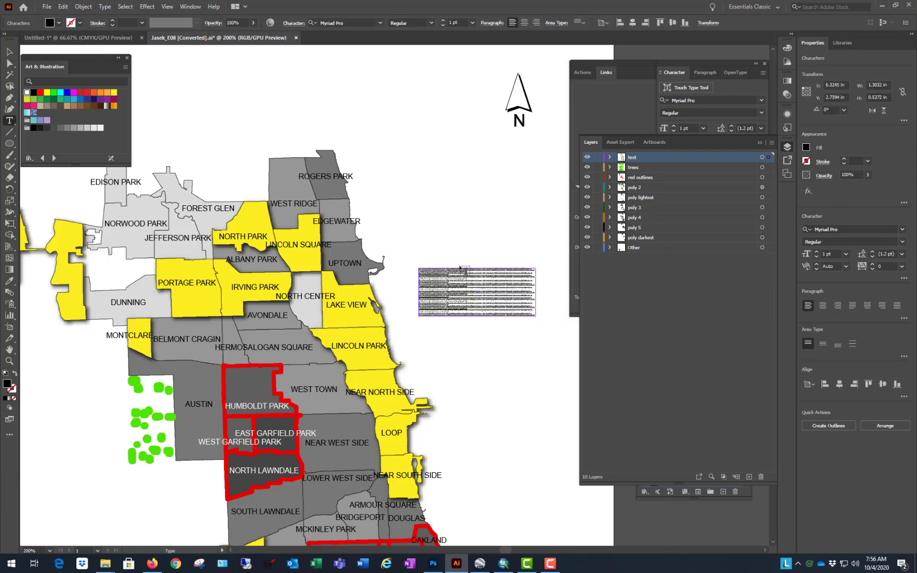
{"action": "key", "text": "BackSpace"}
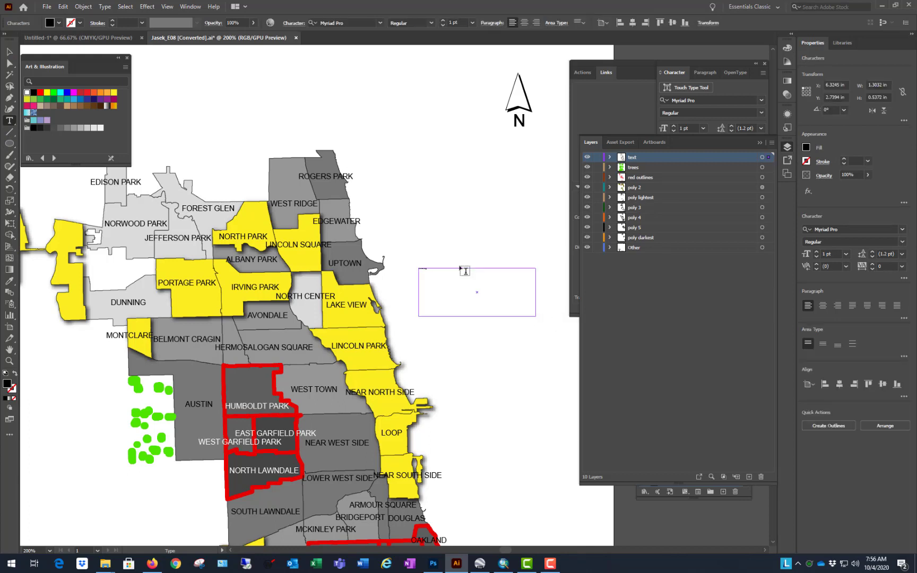
Step: Set the new PORTAGE PARK text to 8 pt and move its frame slightly up
{"action": "left_click", "coordinate": [9, 52]}
{"action": "left_click", "coordinate": [442, 22]}
{"action": "left_click", "coordinate": [442, 22]}
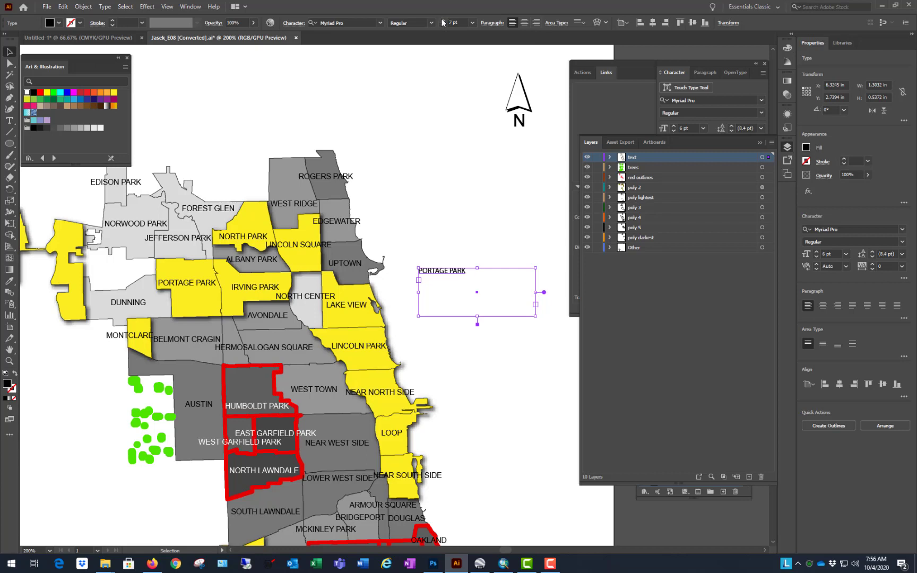
{"action": "left_click", "coordinate": [442, 22]}
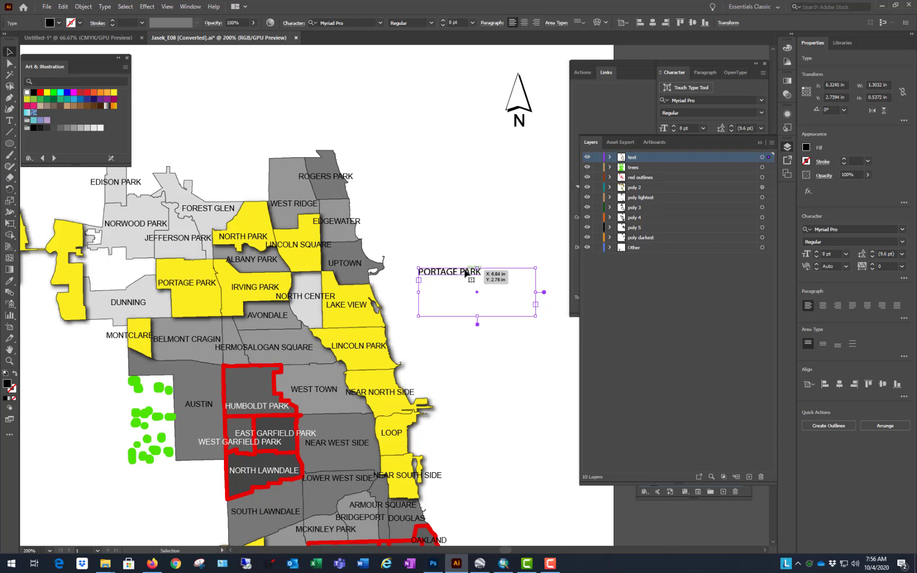
{"action": "mouse_move", "coordinate": [465, 272]}
{"action": "left_mouse_down"}
{"action": "mouse_move", "coordinate": [240, 280]}
{"action": "mouse_move", "coordinate": [441, 276]}
{"action": "mouse_move", "coordinate": [465, 252]}
{"action": "left_mouse_up"}
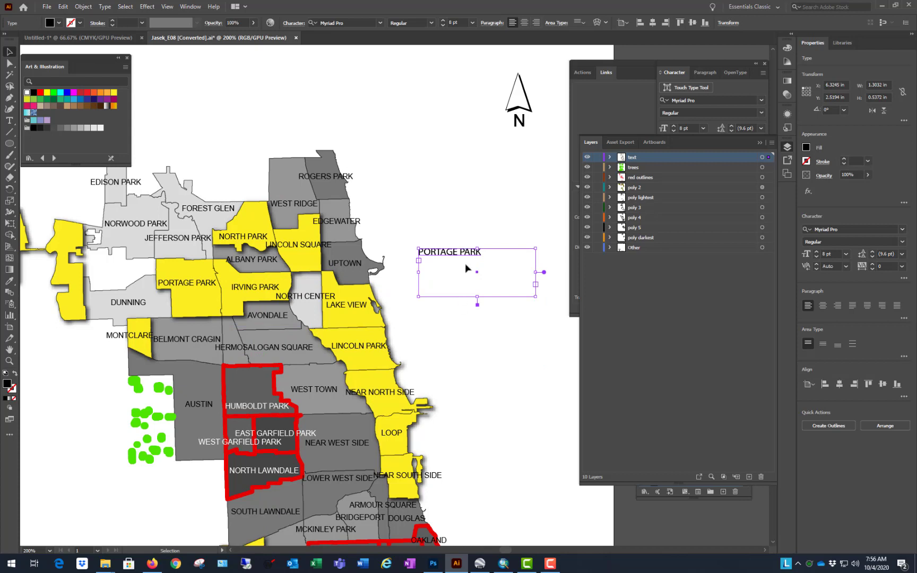
Step: Delete the test text frame and check the font size of the map's own PORTAGE PARK label
{"action": "key", "text": "Delete"}
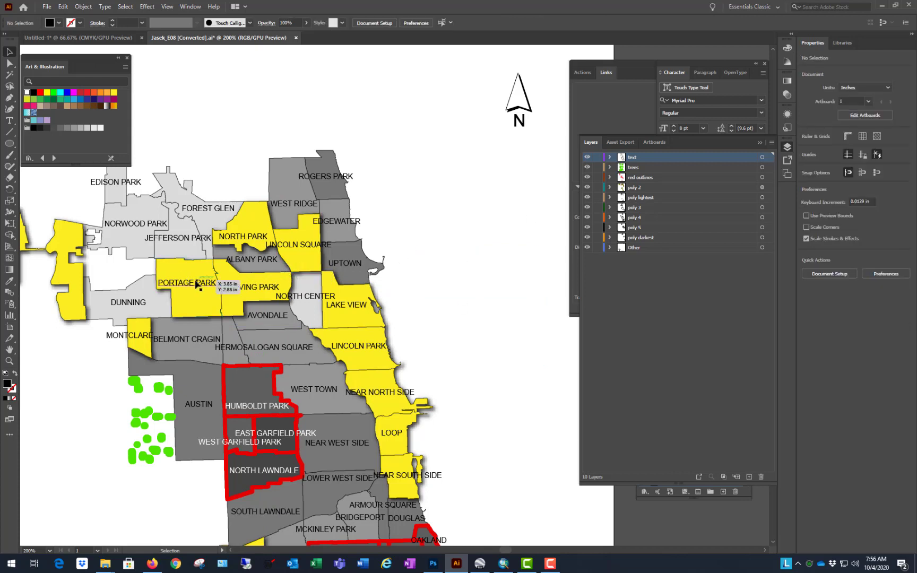
{"action": "left_click", "coordinate": [198, 284]}
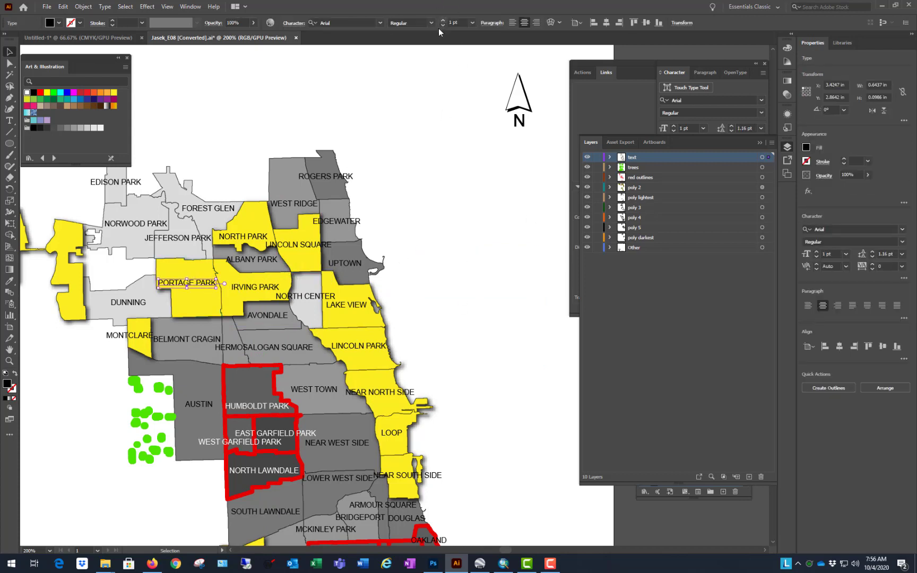
{"action": "left_click", "coordinate": [460, 224]}
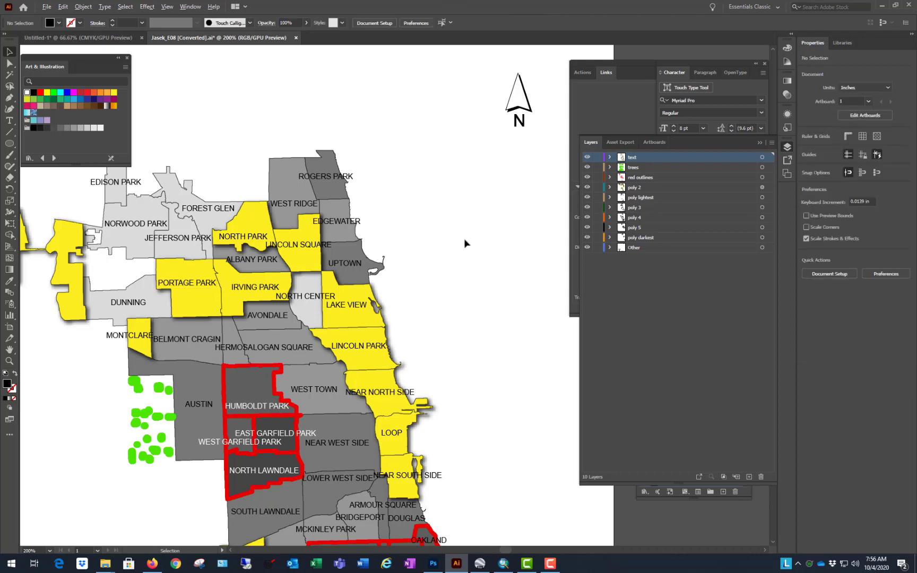
Step: Change the font of one green tree marker west of AUSTIN to Arial
{"action": "scroll", "coordinate": [463, 198], "scroll_direction": "down", "scroll_amount": 3}
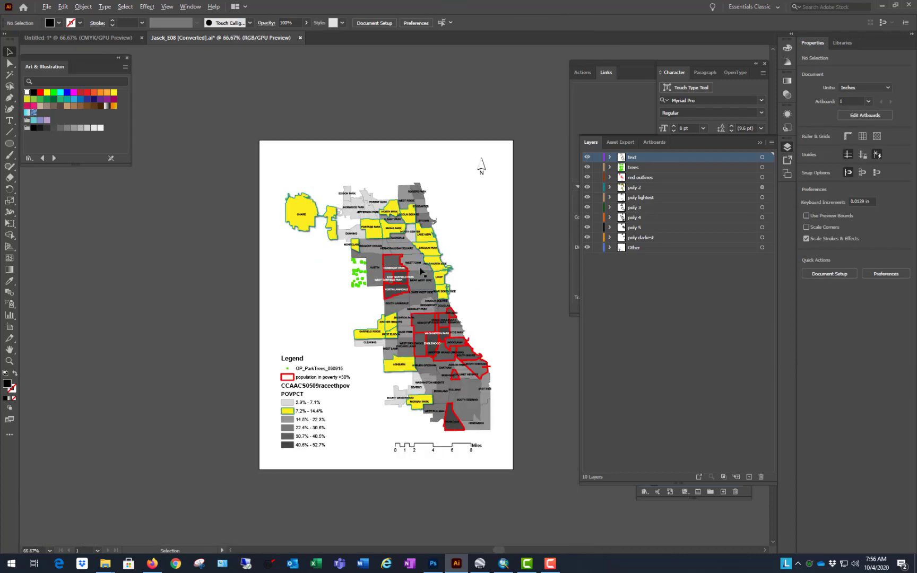
{"action": "scroll", "coordinate": [421, 272], "scroll_direction": "up", "scroll_amount": 3}
{"action": "left_click", "coordinate": [261, 252]}
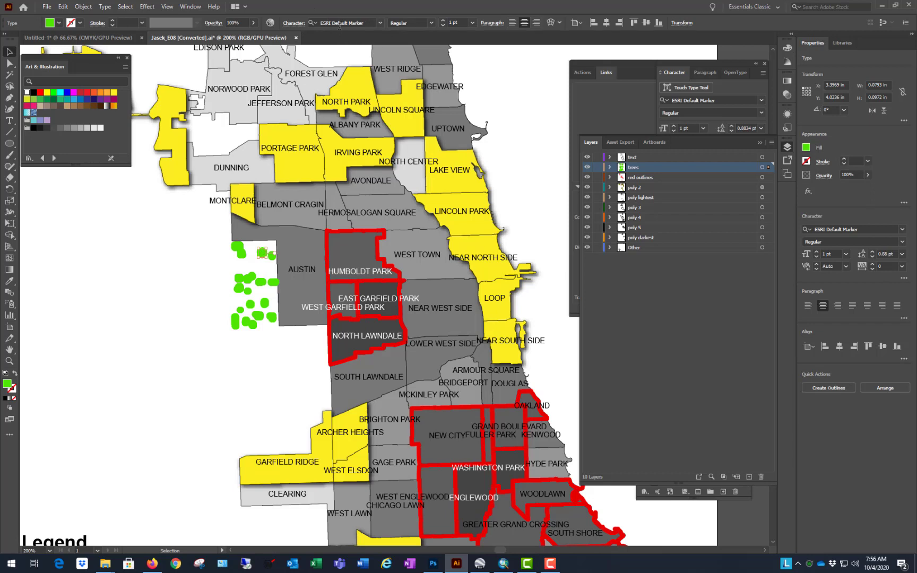
{"action": "left_click", "coordinate": [380, 22]}
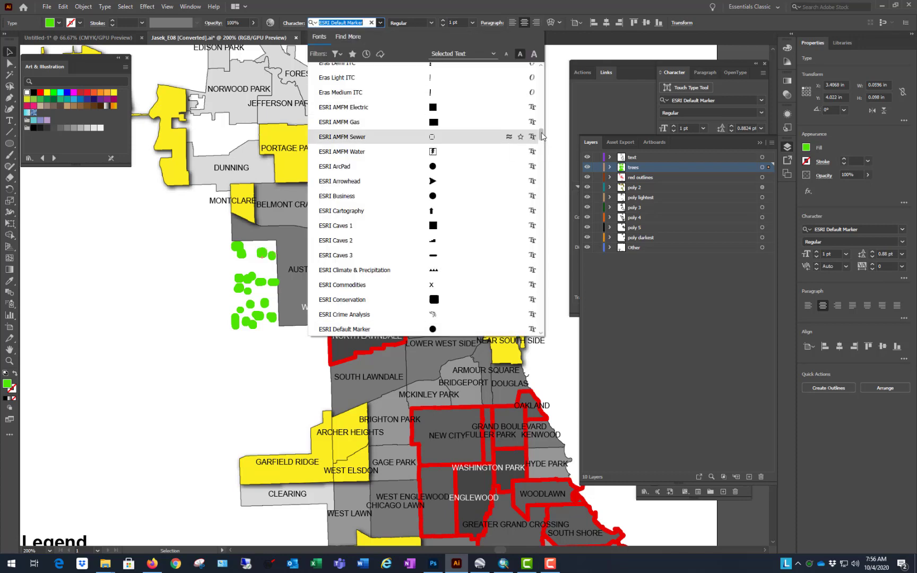
{"action": "mouse_move", "coordinate": [541, 135]}
{"action": "left_mouse_down"}
{"action": "mouse_move", "coordinate": [544, 80]}
{"action": "mouse_move", "coordinate": [543, 314]}
{"action": "mouse_move", "coordinate": [542, 90]}
{"action": "left_mouse_up"}
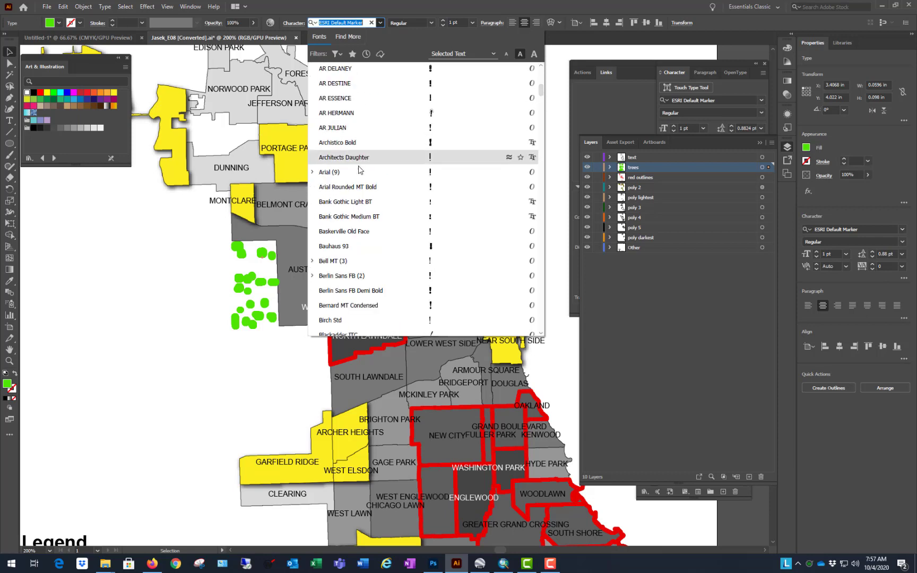
{"action": "left_click", "coordinate": [329, 173]}
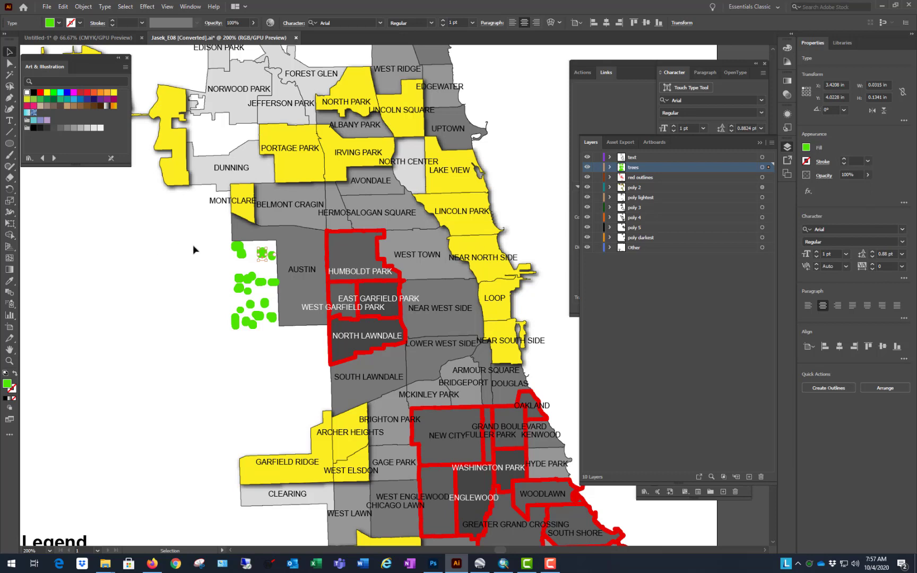
Step: Move the converted tree marker to the blank area west of the trees and enlarge it to 23 pt
{"action": "left_click_drag", "start_coordinate": [263, 254], "coordinate": [154, 293]}
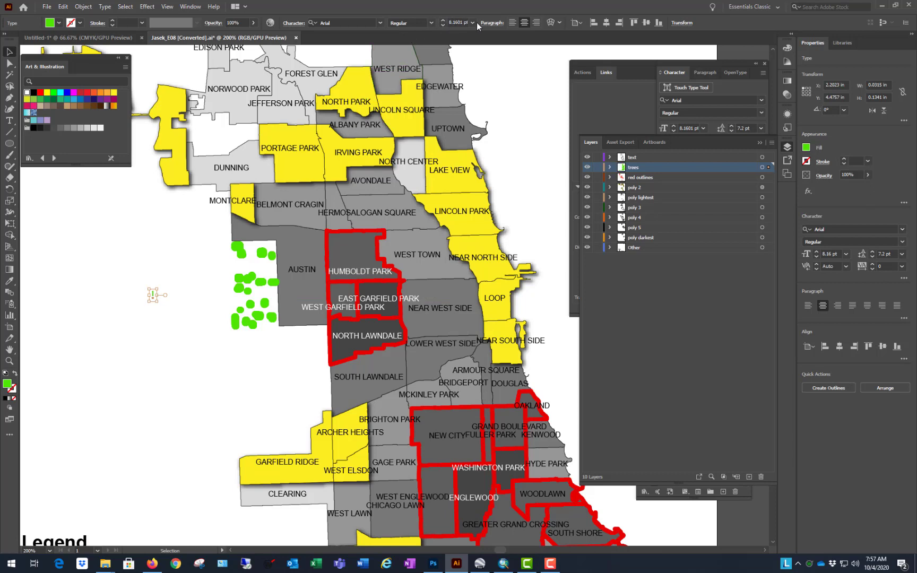
{"action": "left_click", "coordinate": [444, 21]}
{"action": "left_click", "coordinate": [443, 21]}
{"action": "left_click", "coordinate": [443, 21]}
{"action": "left_click", "coordinate": [443, 22]}
{"action": "left_click", "coordinate": [444, 21]}
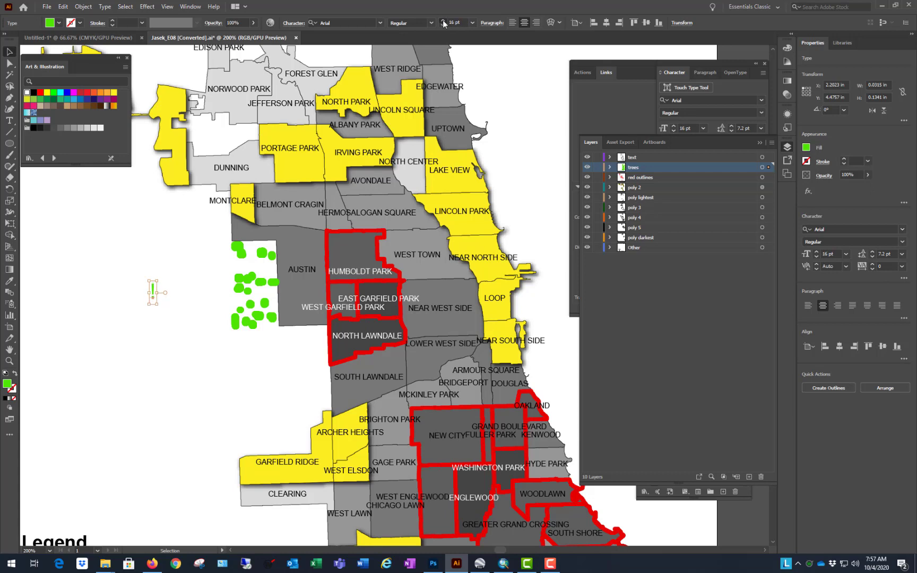
{"action": "left_click", "coordinate": [443, 22]}
{"action": "left_click", "coordinate": [443, 21]}
{"action": "left_click", "coordinate": [443, 21]}
{"action": "left_click", "coordinate": [172, 347]}
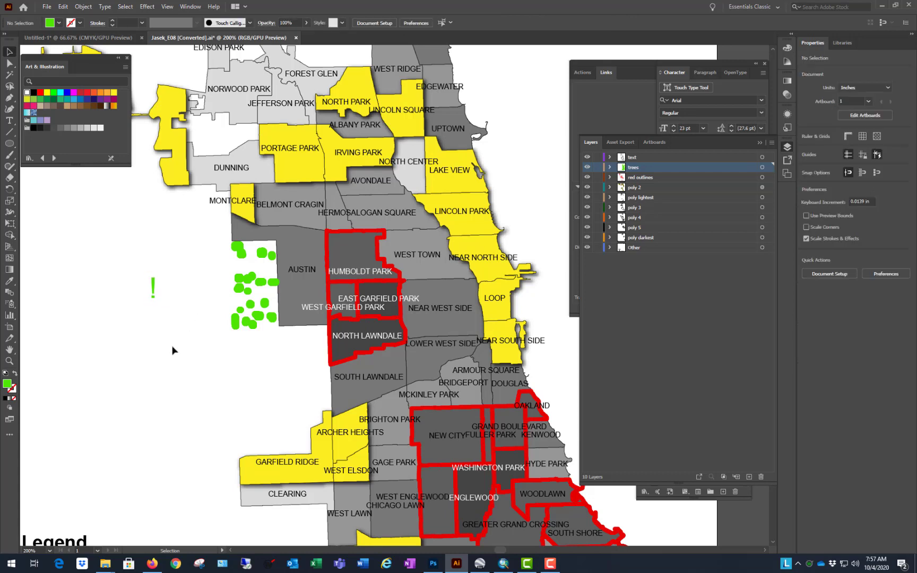
Step: Compare the enlarged character with the font of an unchanged tree marker, and review the whole map
{"action": "scroll", "coordinate": [155, 303], "scroll_direction": "up", "scroll_amount": 2}
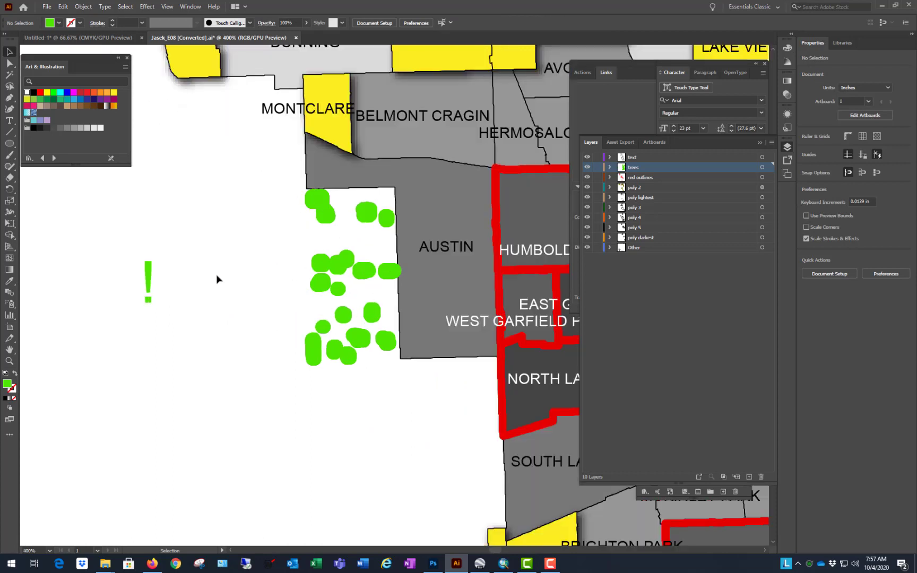
{"action": "left_click", "coordinate": [339, 268]}
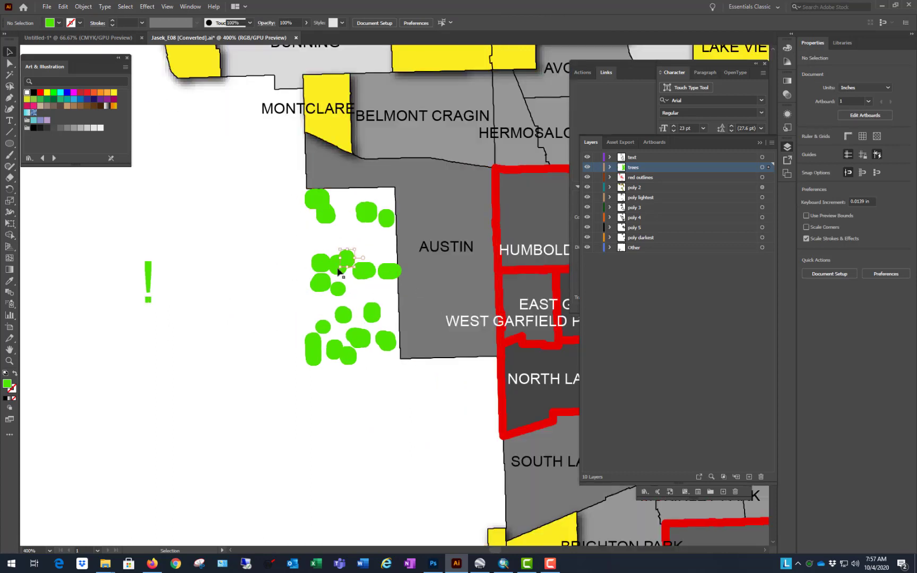
{"action": "left_click", "coordinate": [204, 261]}
{"action": "scroll", "coordinate": [178, 323], "scroll_direction": "down", "scroll_amount": 2}
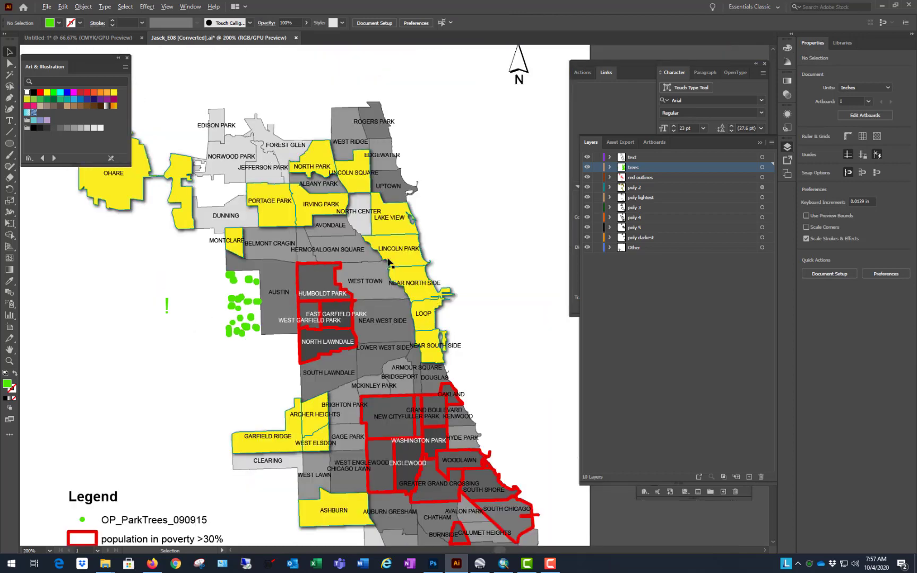
{"action": "scroll", "coordinate": [358, 289], "scroll_direction": "down", "scroll_amount": 2}
{"action": "scroll", "coordinate": [358, 289], "scroll_direction": "up", "scroll_amount": 1}
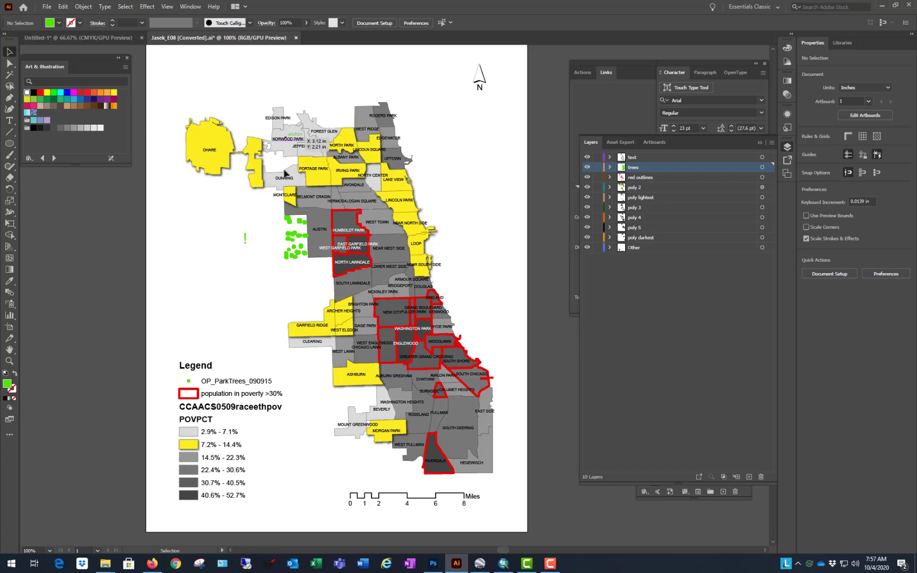
{"action": "left_click", "coordinate": [404, 211]}
{"action": "left_click", "coordinate": [519, 222]}
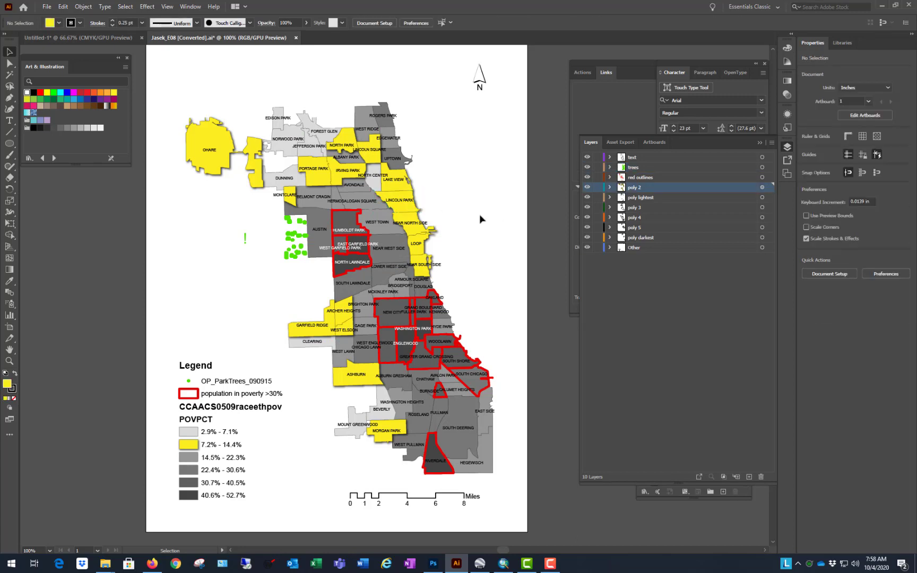
{"action": "left_click", "coordinate": [410, 208]}
{"action": "left_click", "coordinate": [482, 198]}
{"action": "scroll", "coordinate": [542, 91], "scroll_direction": "up", "scroll_amount": 1}
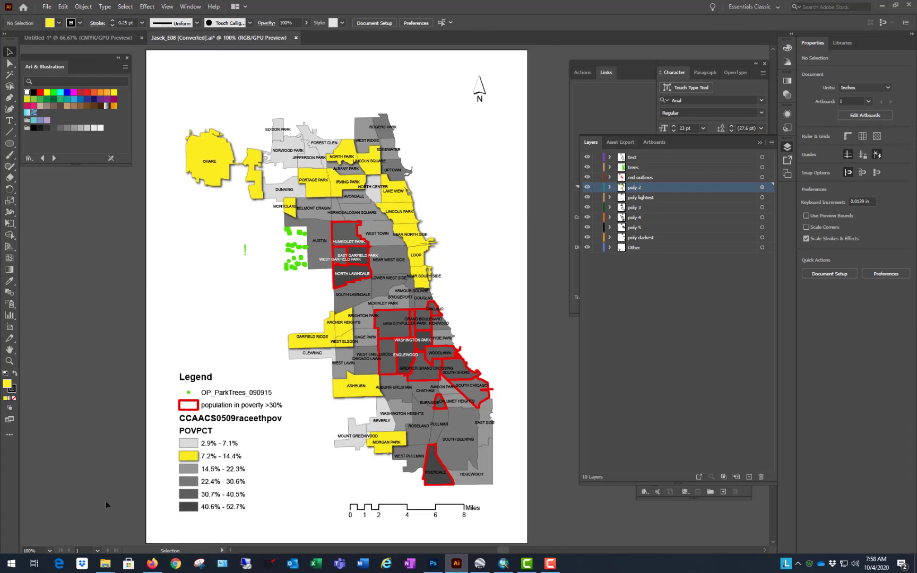
Step: Switch to ArcMap and add the Imagery basemap beneath the existing map layers, dismissing the coordinate system warning
{"action": "left_click", "coordinate": [503, 564]}
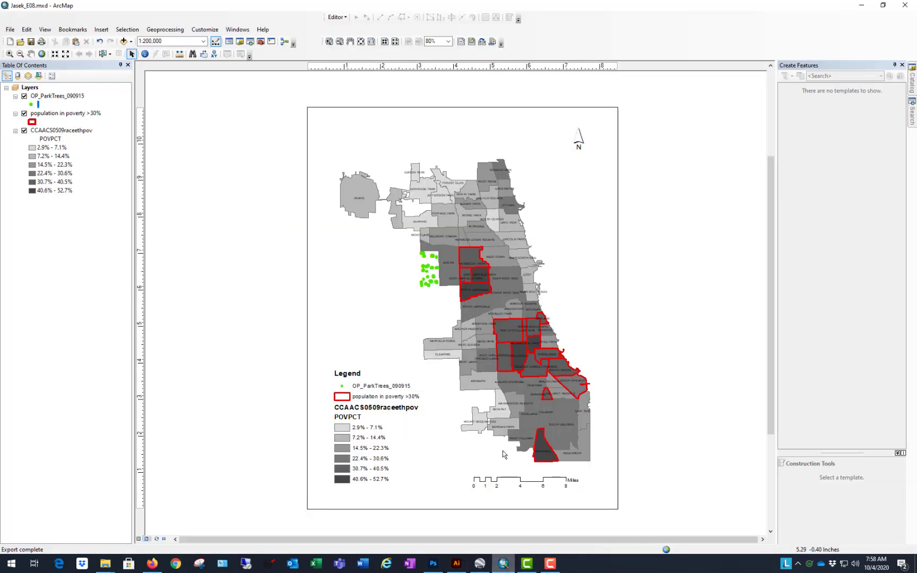
{"action": "left_click", "coordinate": [124, 41]}
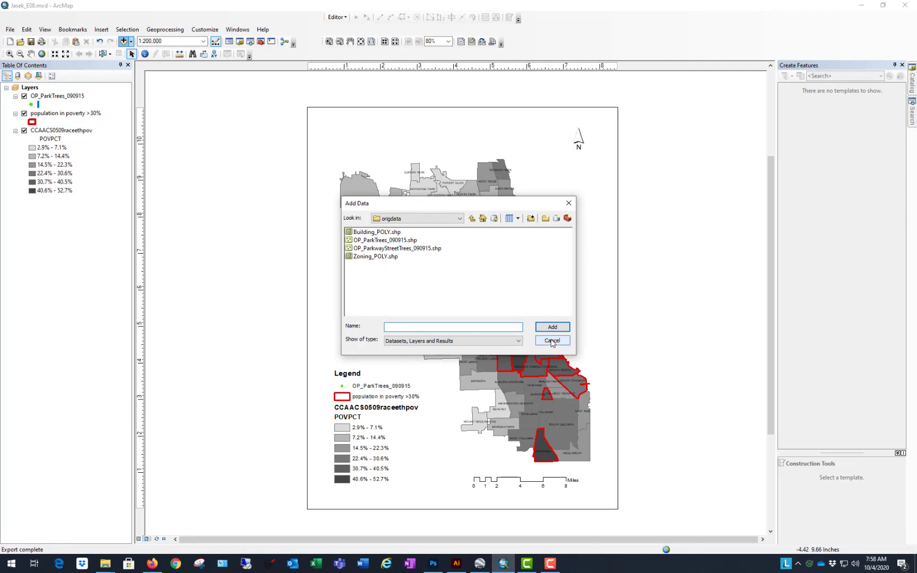
{"action": "left_click", "coordinate": [552, 340]}
{"action": "left_click", "coordinate": [131, 42]}
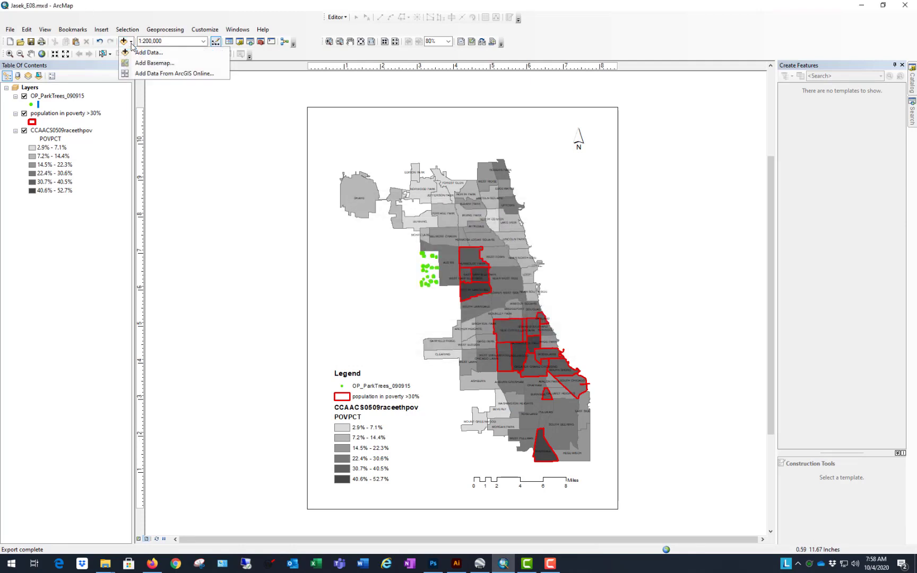
{"action": "left_click", "coordinate": [148, 63]}
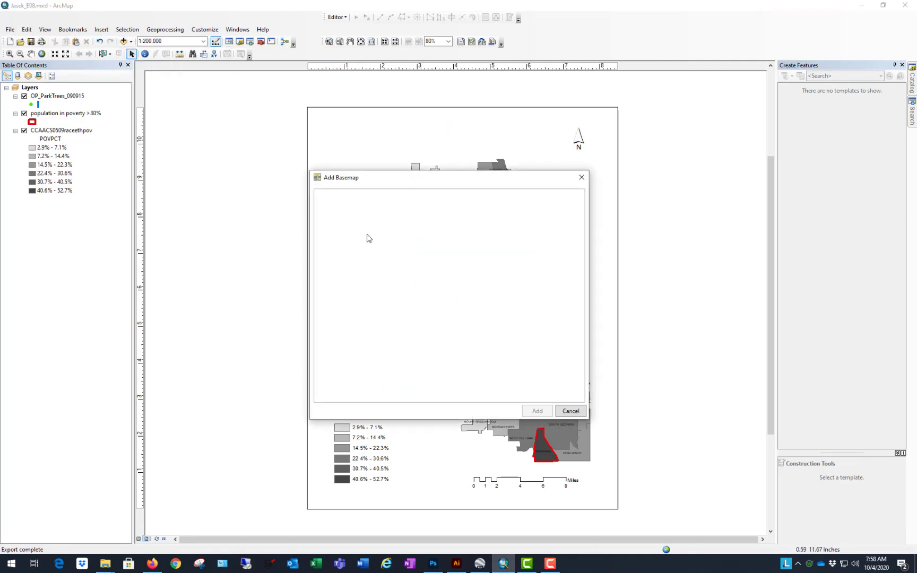
{"action": "left_click", "coordinate": [409, 220]}
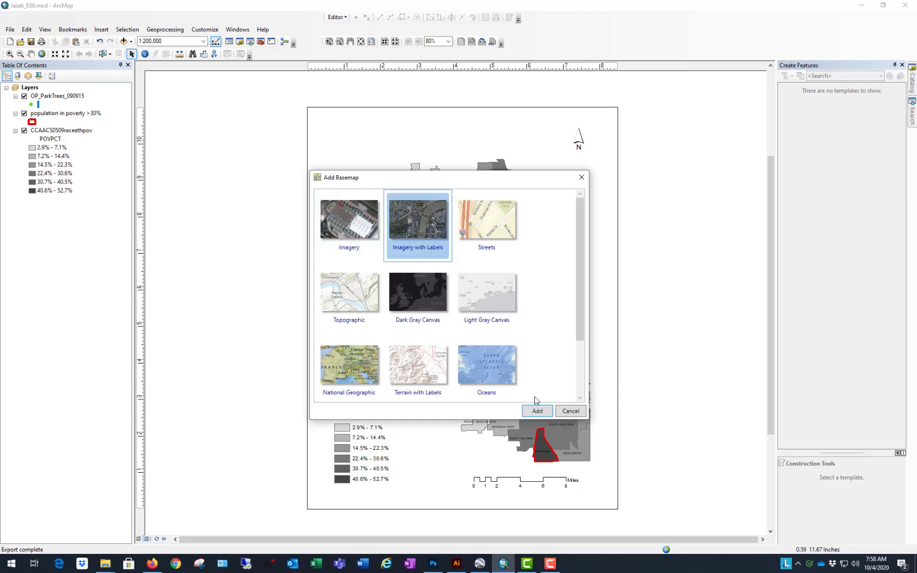
{"action": "left_click", "coordinate": [364, 251]}
{"action": "left_click", "coordinate": [544, 413]}
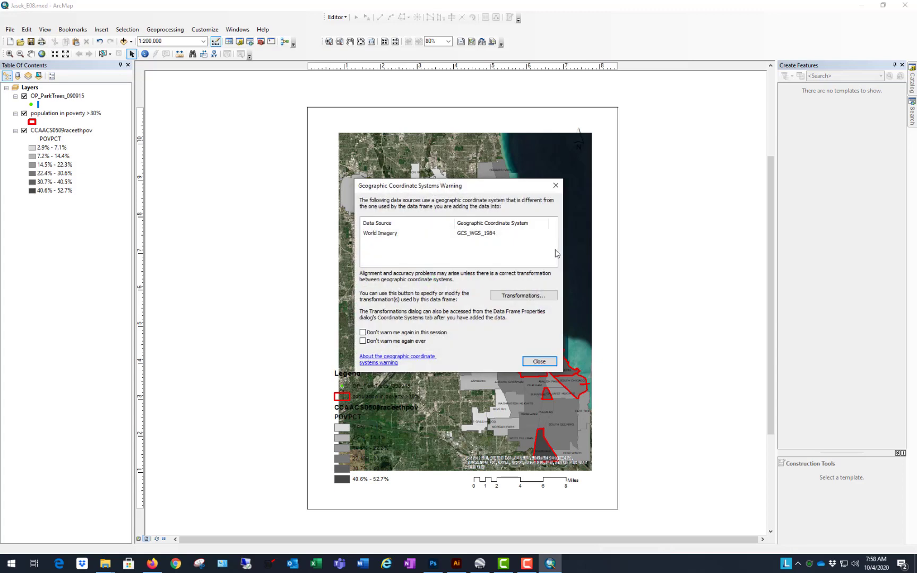
{"action": "left_click", "coordinate": [539, 362]}
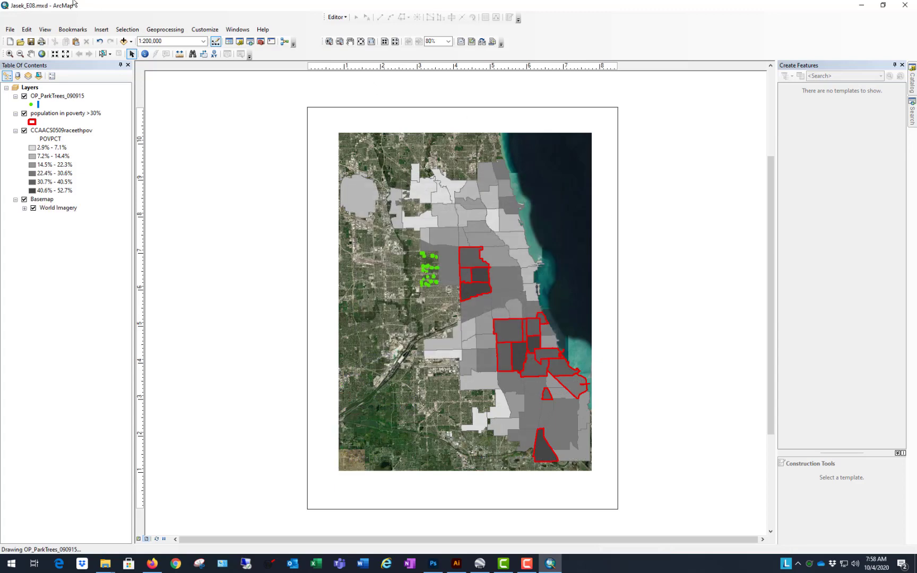
Step: Export the layout with the aerial imagery as an AI file, appending "W AERIAL" to the existing file name
{"action": "left_click", "coordinate": [10, 30]}
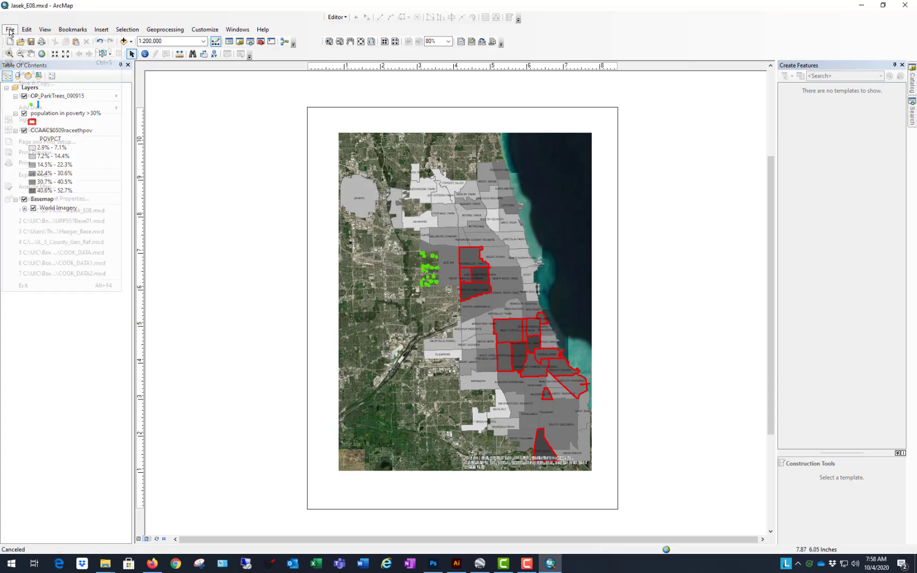
{"action": "left_click", "coordinate": [347, 186]}
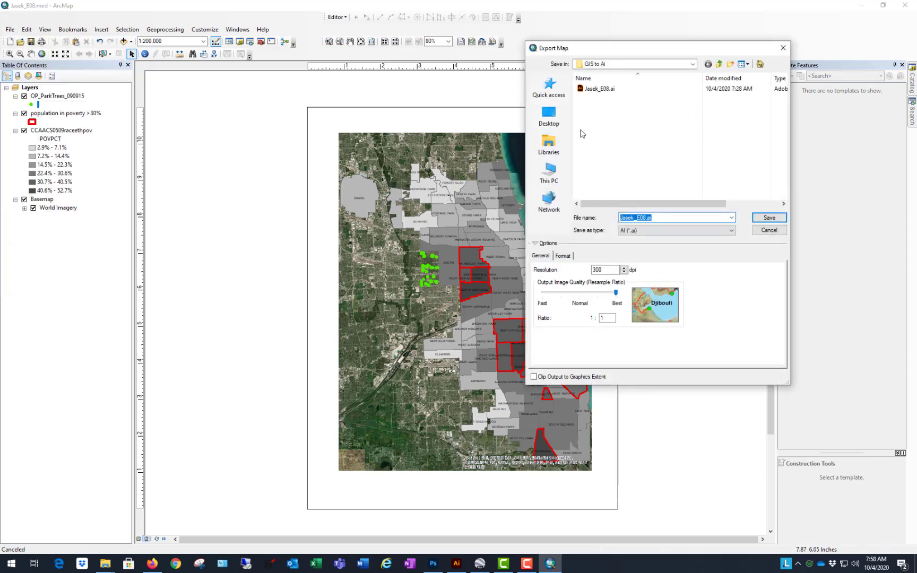
{"action": "left_click", "coordinate": [645, 217]}
{"action": "type", "text": "W "}
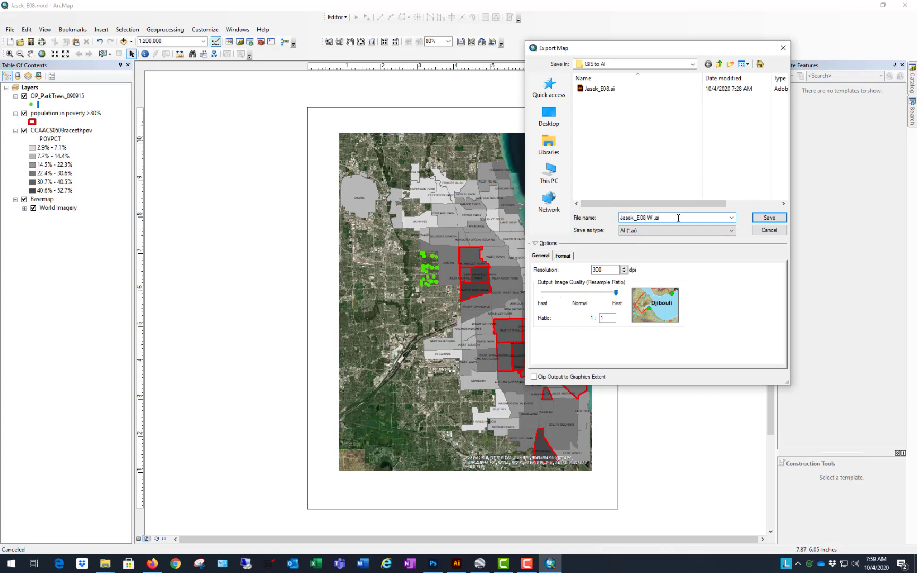
{"action": "type", "text": "AERIAL"}
{"action": "left_click", "coordinate": [769, 218]}
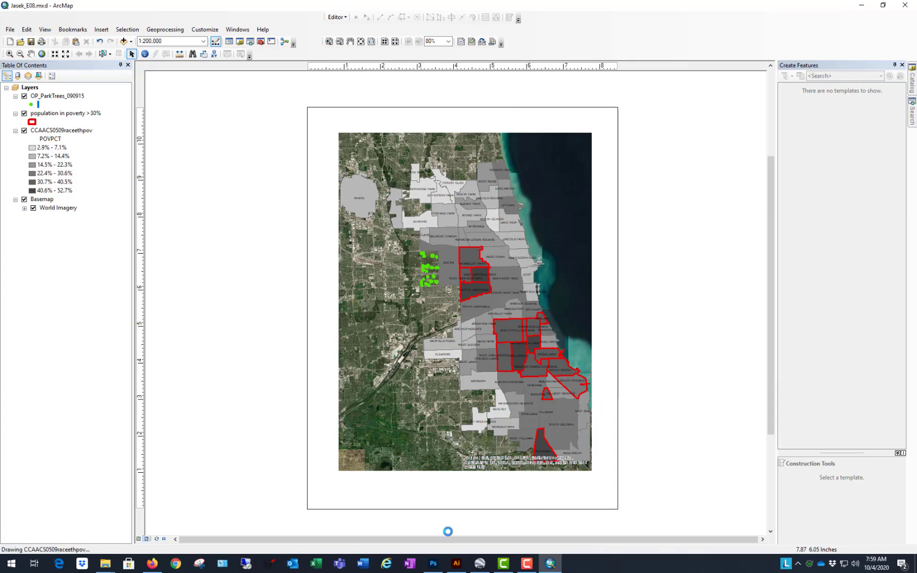
{"action": "left_click", "coordinate": [457, 567]}
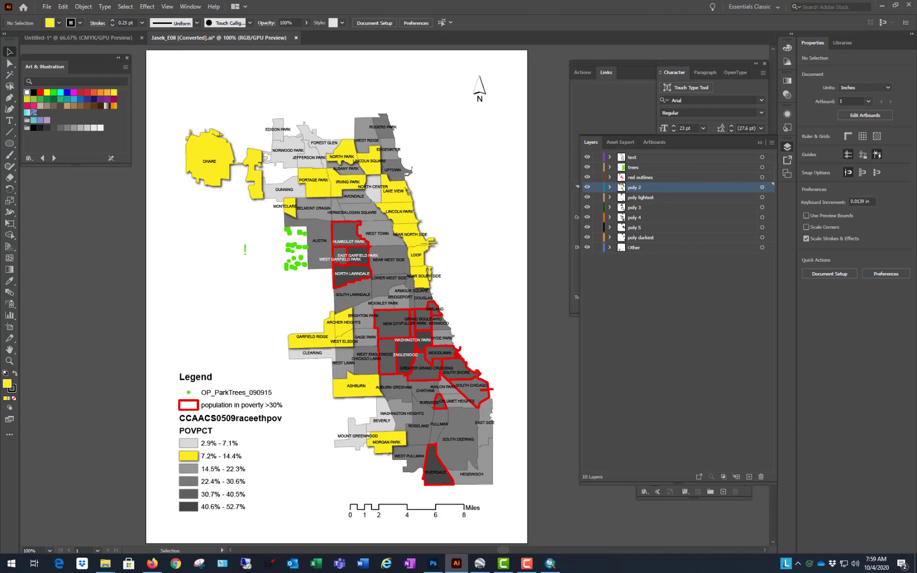
{"action": "left_click", "coordinate": [552, 566]}
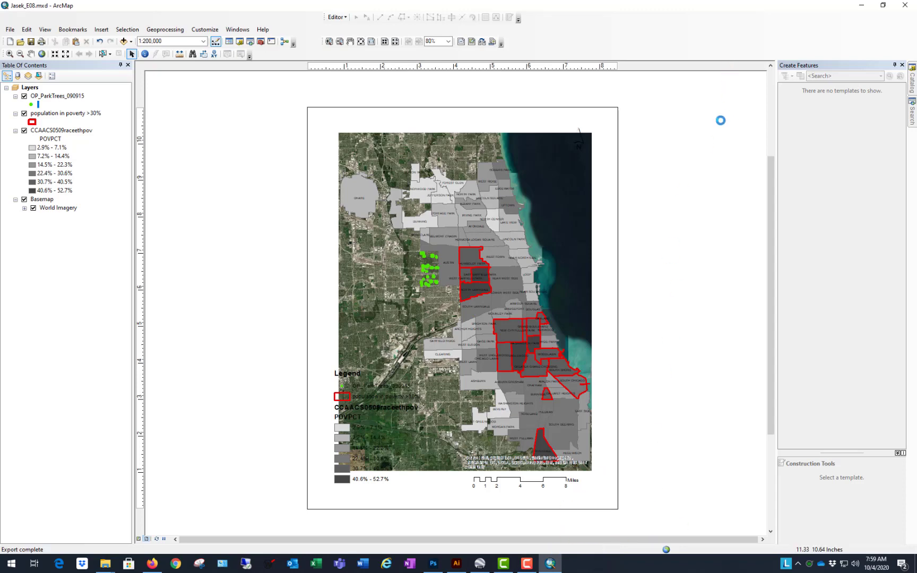
Step: Switch to Illustrator and open the exported "W AERIAL" AI file from the GIS to Ai folder
{"action": "left_click", "coordinate": [862, 7]}
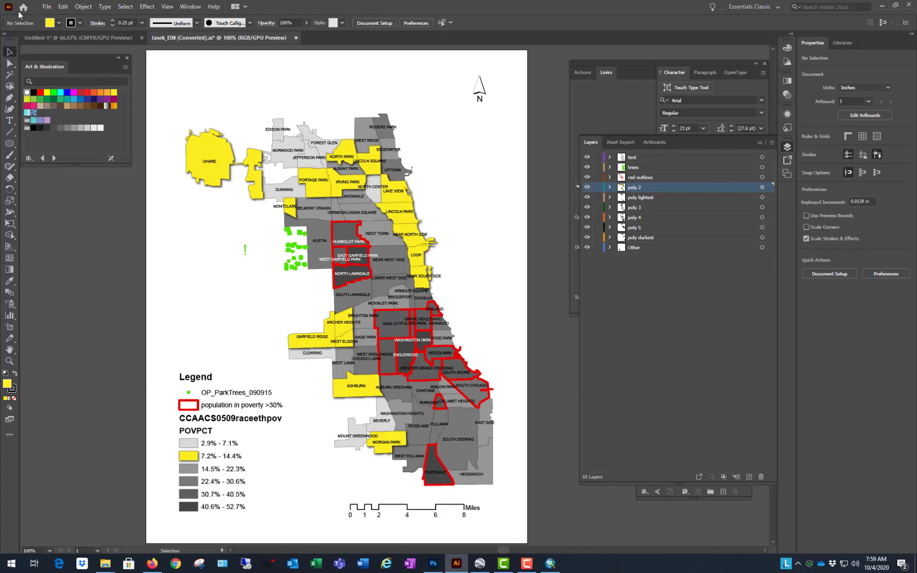
{"action": "left_click", "coordinate": [45, 7]}
{"action": "left_click", "coordinate": [61, 36]}
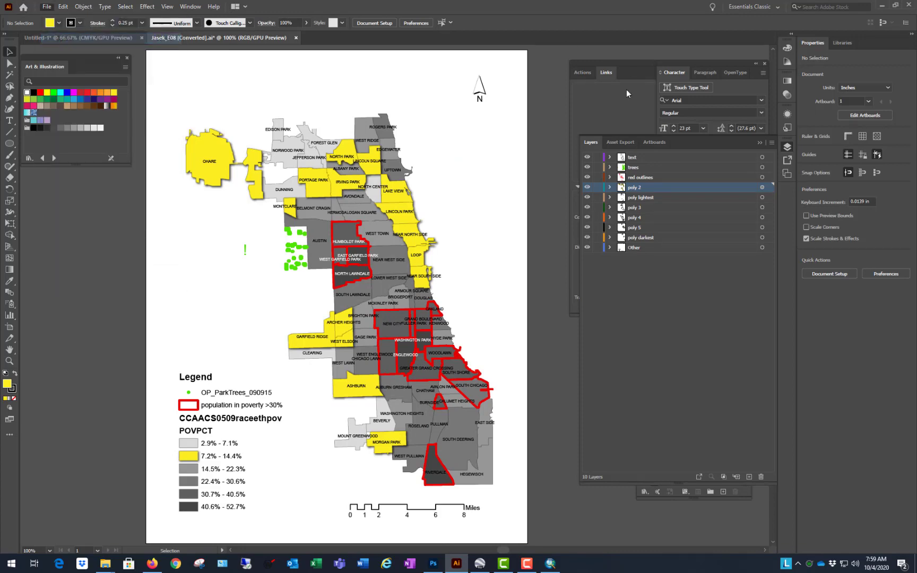
{"action": "left_click", "coordinate": [393, 168]}
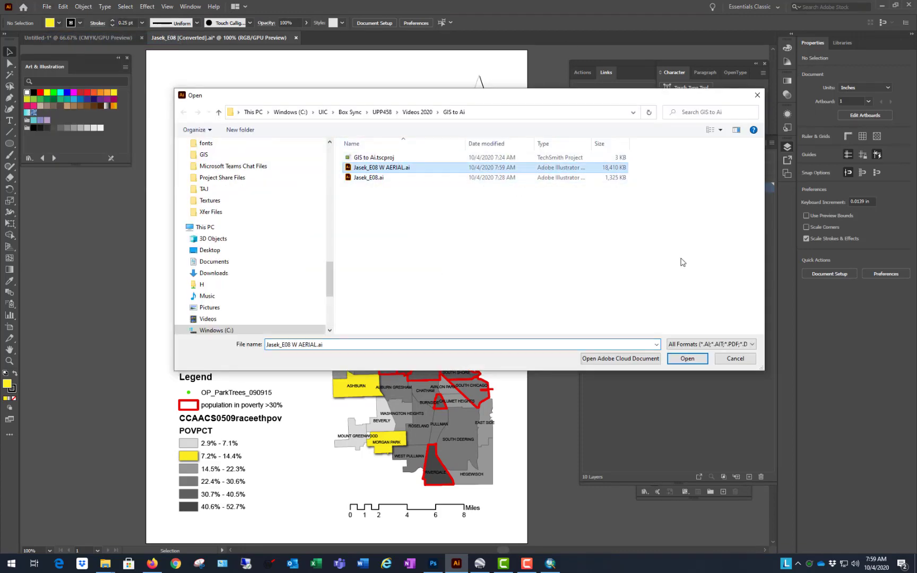
{"action": "left_click", "coordinate": [699, 363]}
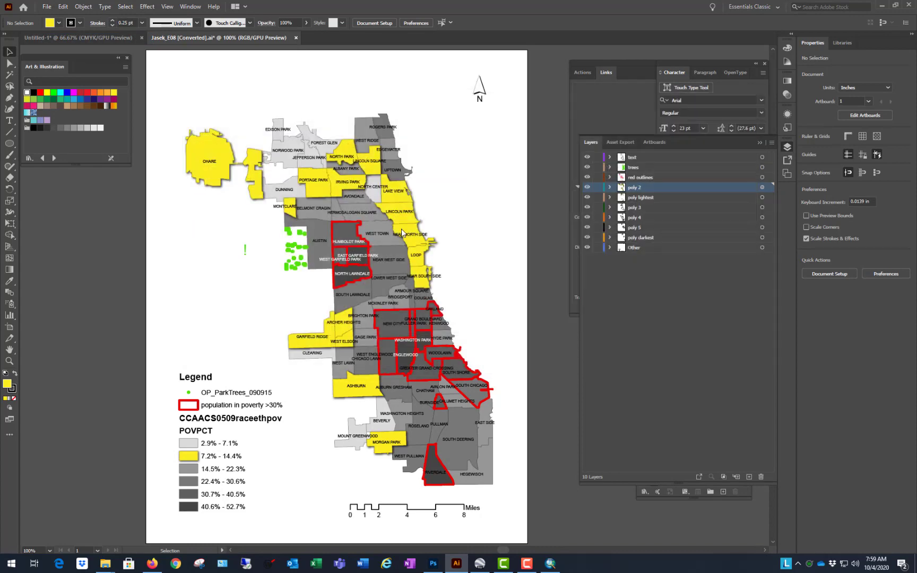
{"action": "left_click", "coordinate": [504, 308]}
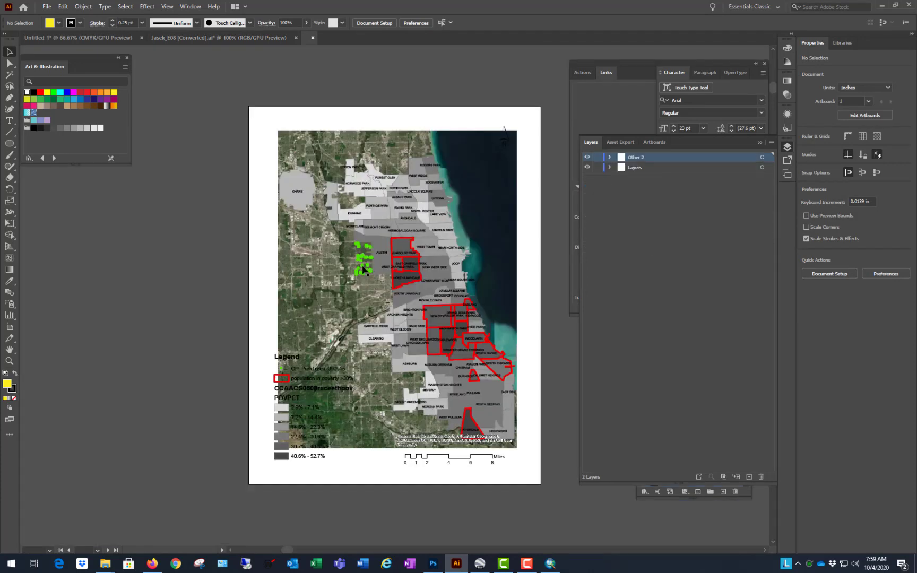
Step: Move all the aerial image strips out of their clip group directly into the Image layer, and hide that layer
{"action": "left_click", "coordinate": [451, 176]}
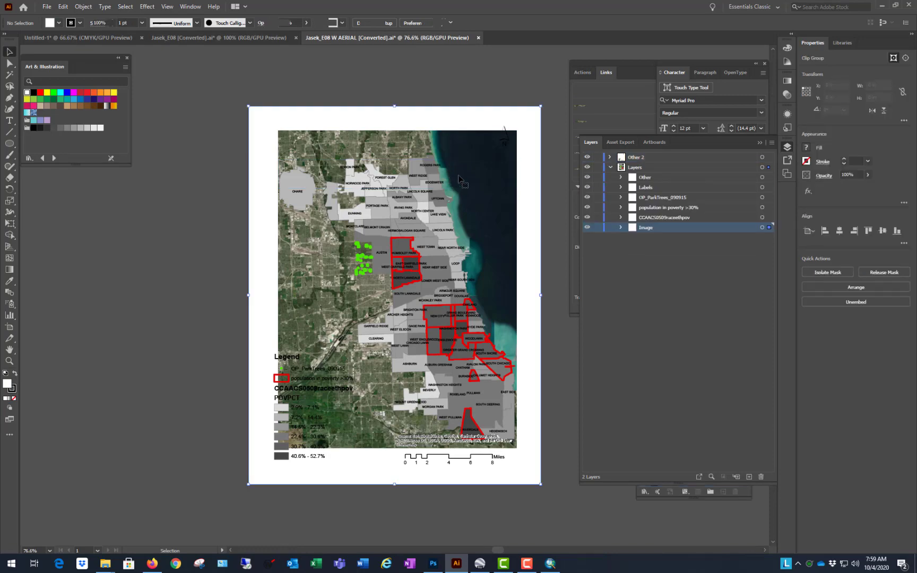
{"action": "left_click", "coordinate": [621, 227]}
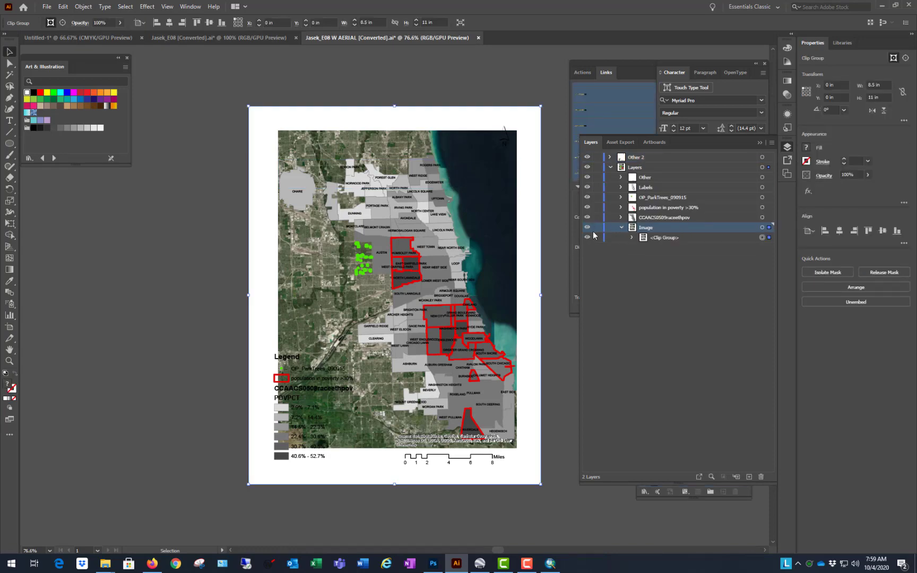
{"action": "left_click", "coordinate": [633, 237]}
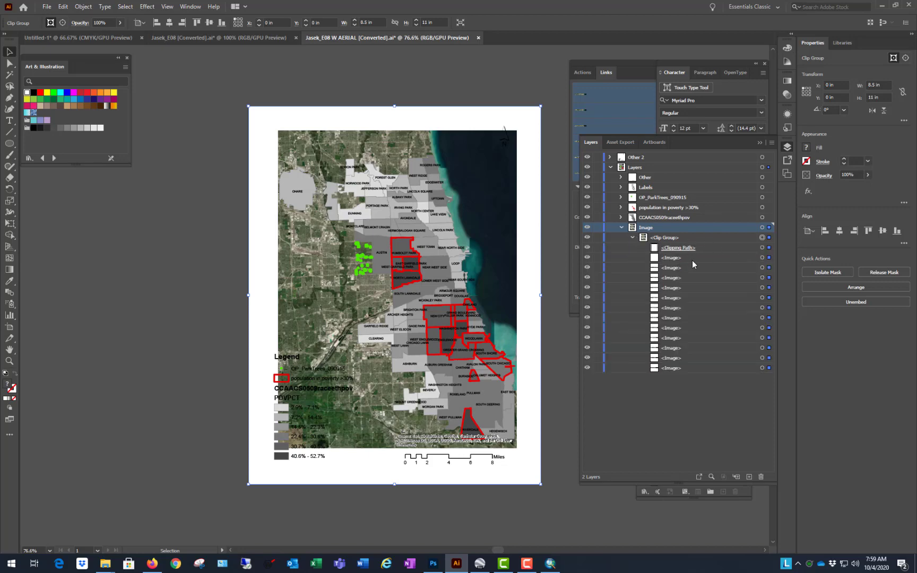
{"action": "left_click", "coordinate": [709, 259]}
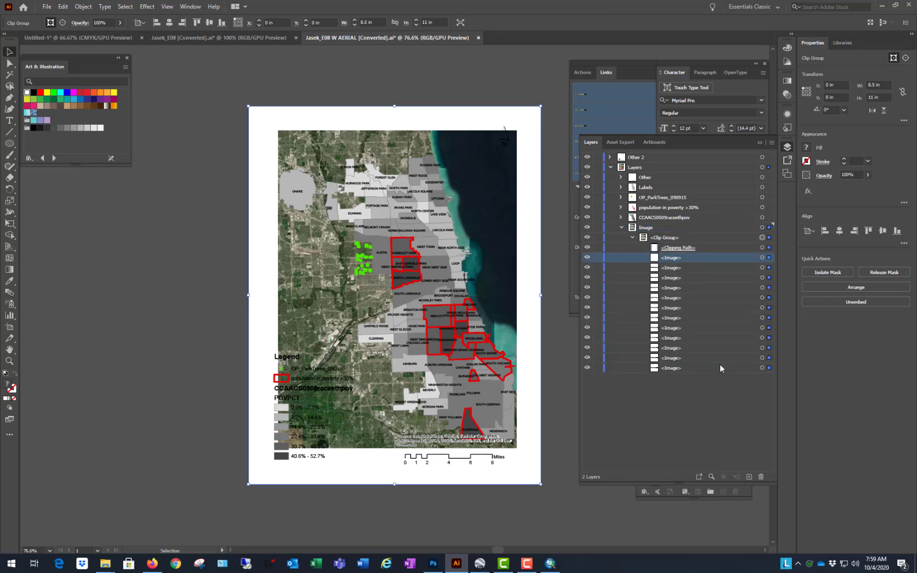
{"action": "left_click", "coordinate": [718, 364], "text": "shift"}
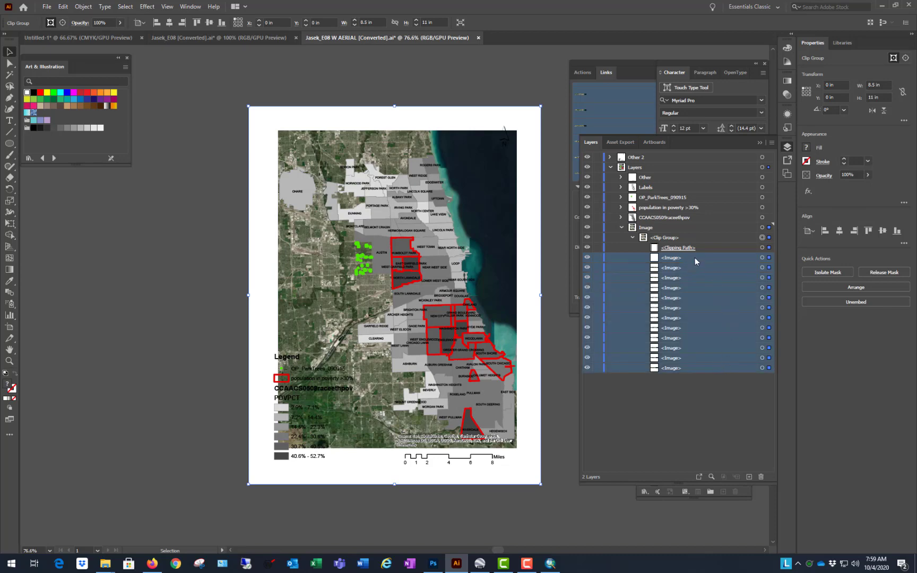
{"action": "left_click_drag", "start_coordinate": [695, 257], "coordinate": [701, 232]}
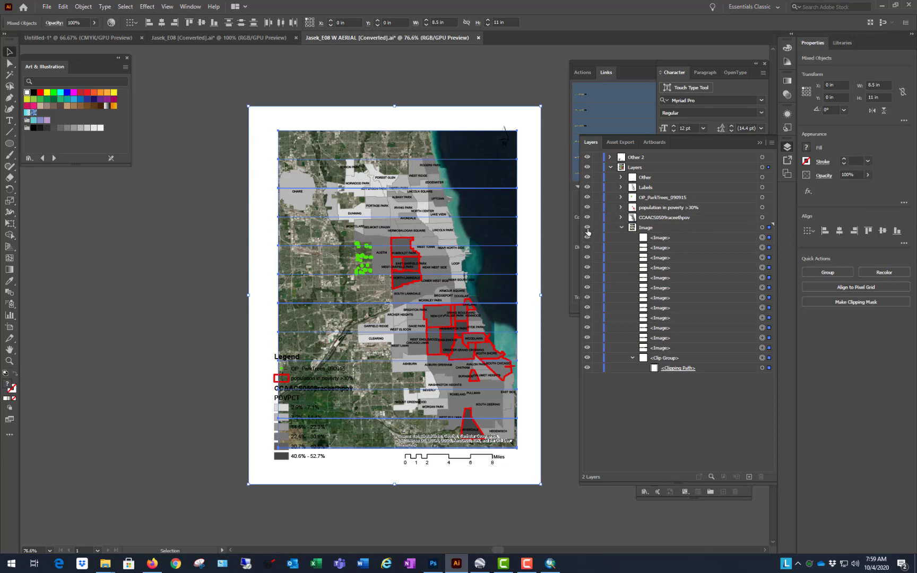
{"action": "left_click", "coordinate": [587, 228]}
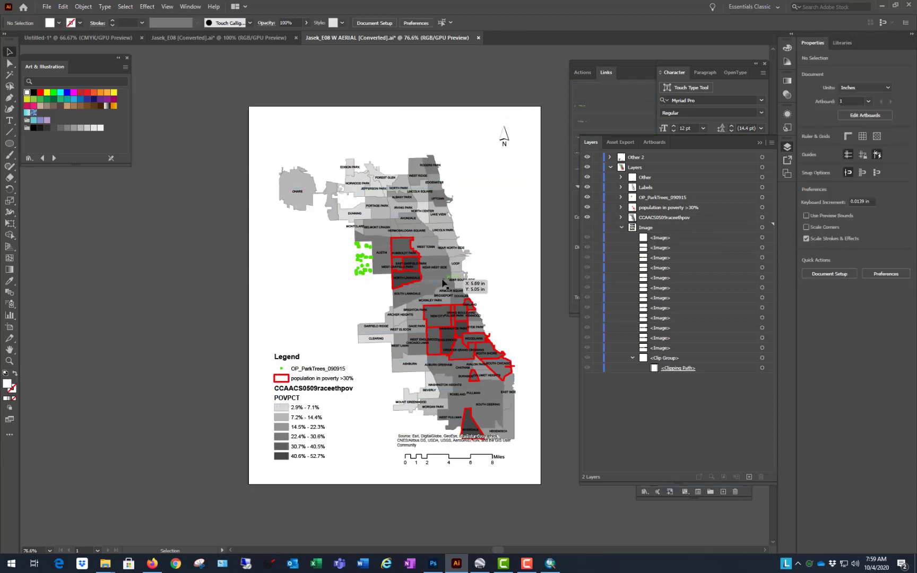
Step: Isolate the Lower West Side polygon, move it to the blank area west of the map, and exit isolation mode
{"action": "left_click", "coordinate": [426, 291]}
{"action": "double_click", "coordinate": [426, 290]}
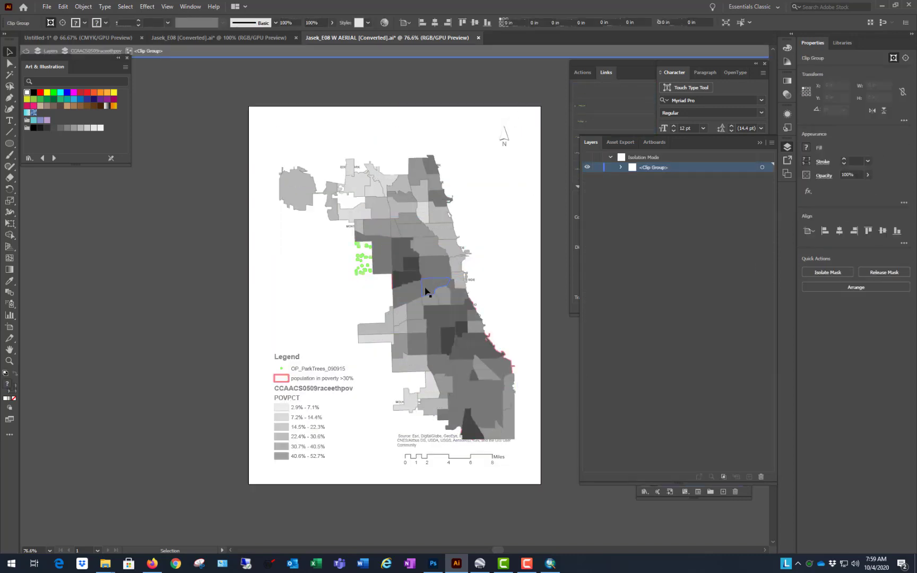
{"action": "double_click", "coordinate": [430, 290]}
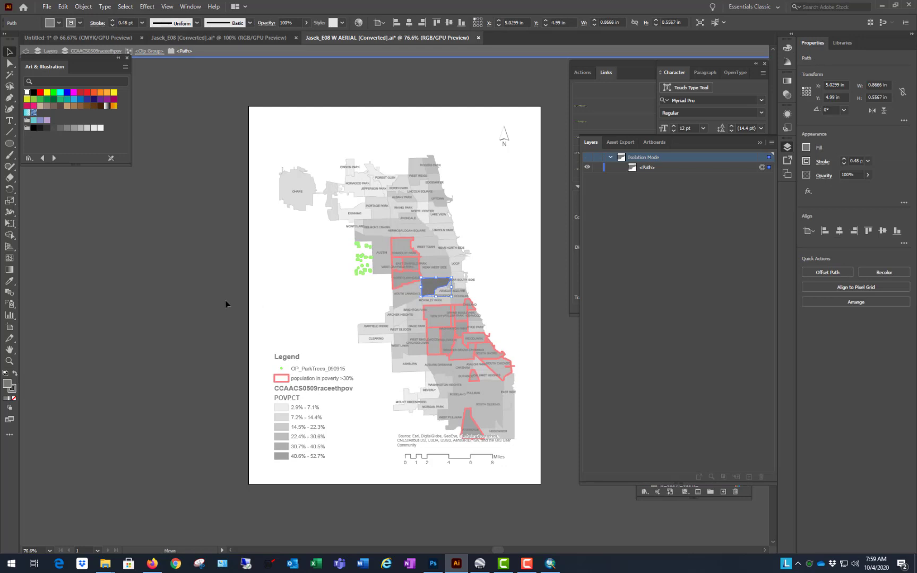
{"action": "left_click_drag", "start_coordinate": [225, 300], "coordinate": [344, 301]}
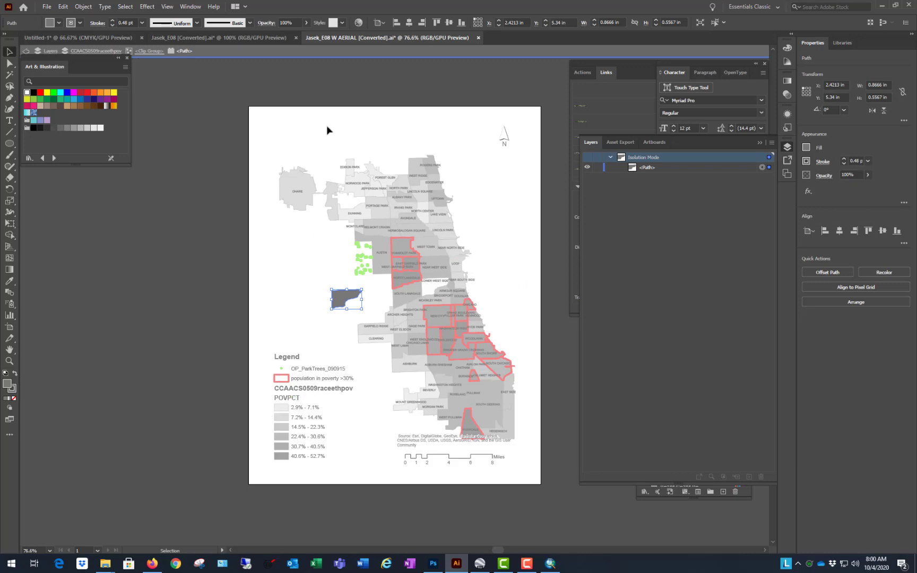
{"action": "left_click", "coordinate": [200, 253]}
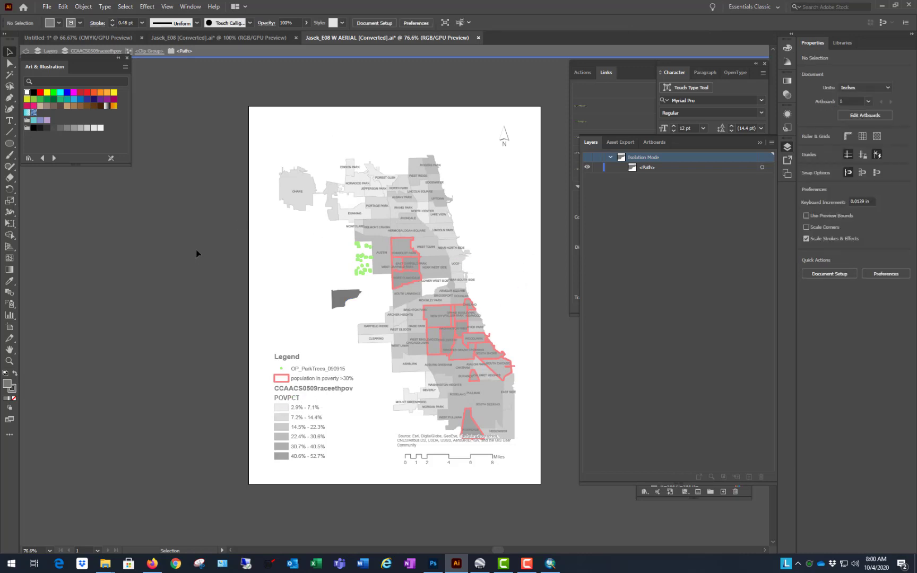
{"action": "double_click", "coordinate": [196, 249]}
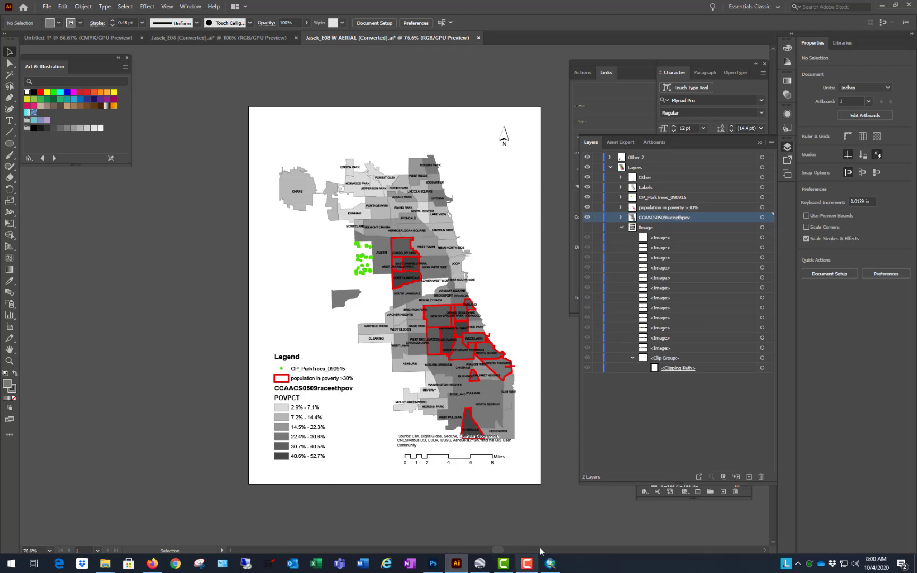
Step: Switch to ArcMap and set the CCAACS0509raceethpov layer's transparency to 50%
{"action": "key", "text": "alt+Tab"}
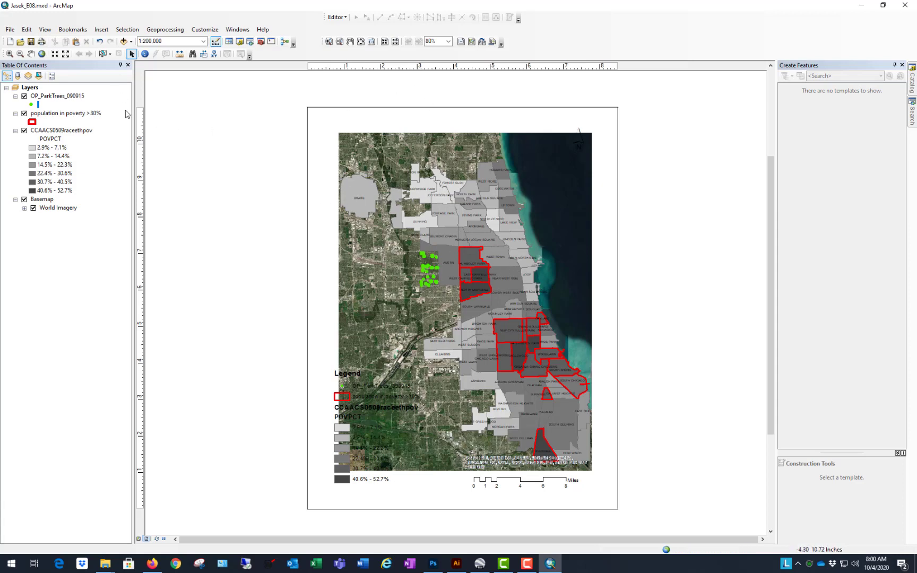
{"action": "left_click", "coordinate": [57, 132]}
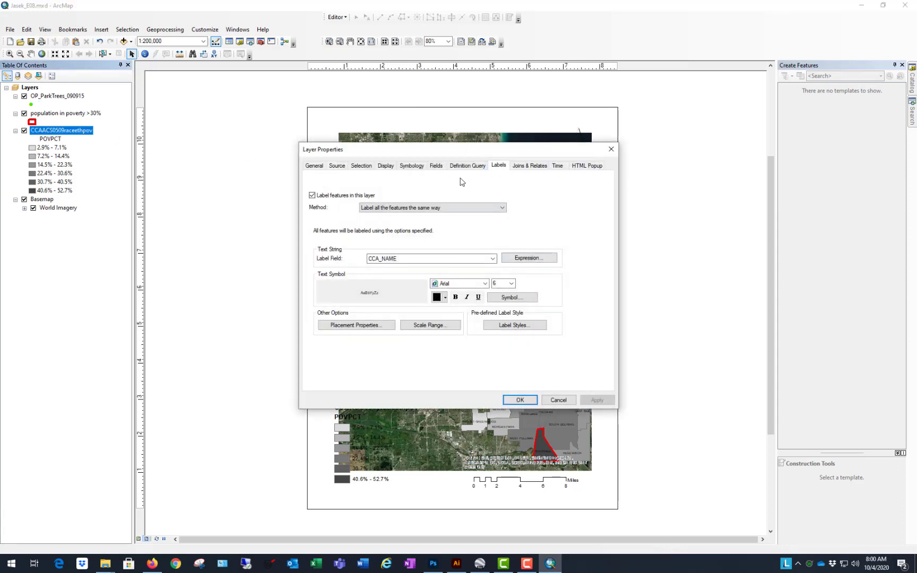
{"action": "left_click", "coordinate": [387, 165]}
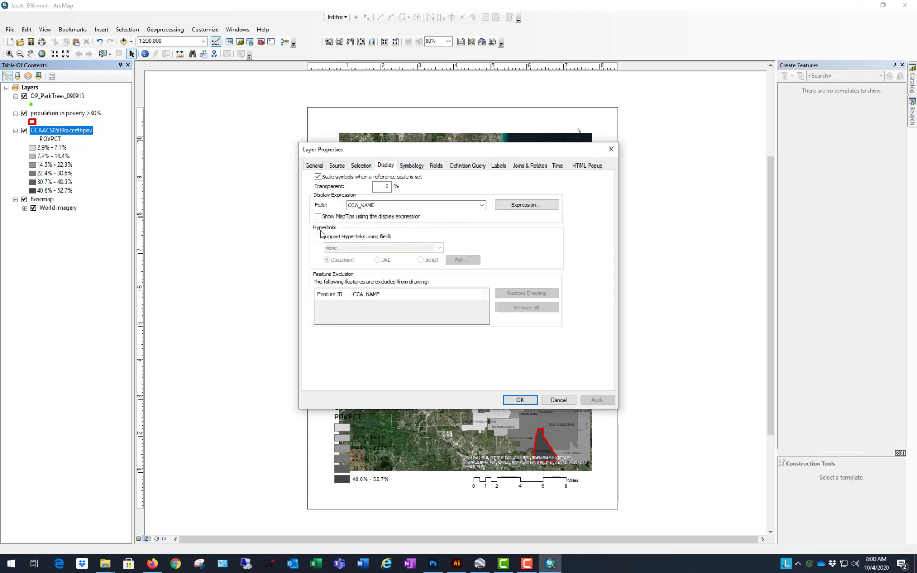
{"action": "double_click", "coordinate": [386, 186]}
{"action": "left_click", "coordinate": [597, 401]}
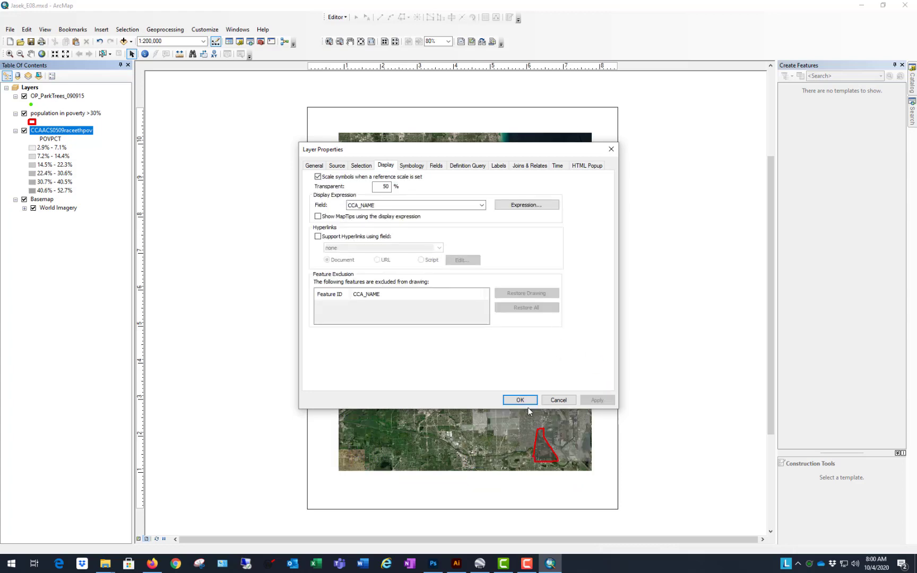
{"action": "key", "text": "Return"}
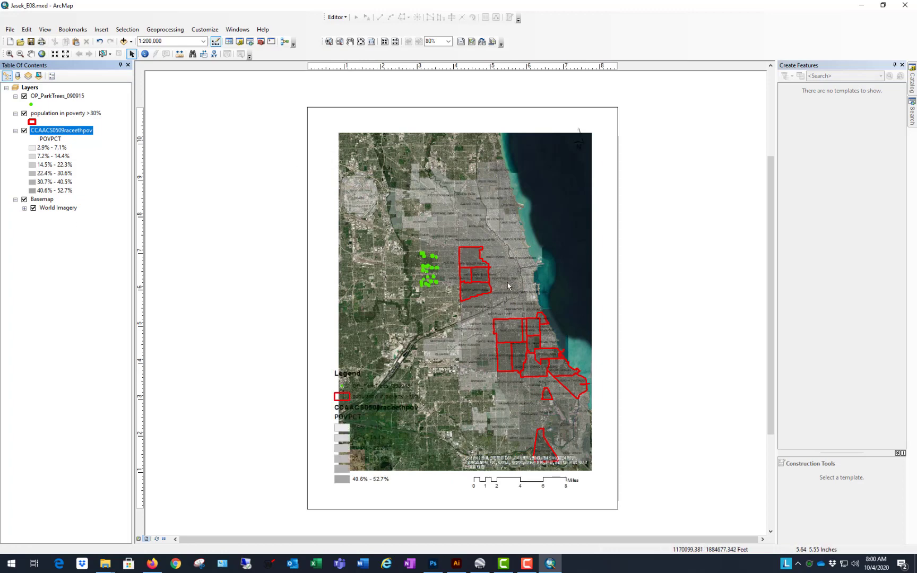
Step: Export the layout with the semi-transparent layer as an AI file in the GIS to Ai folder, appending "w transparency" to the file name
{"action": "left_click", "coordinate": [10, 29]}
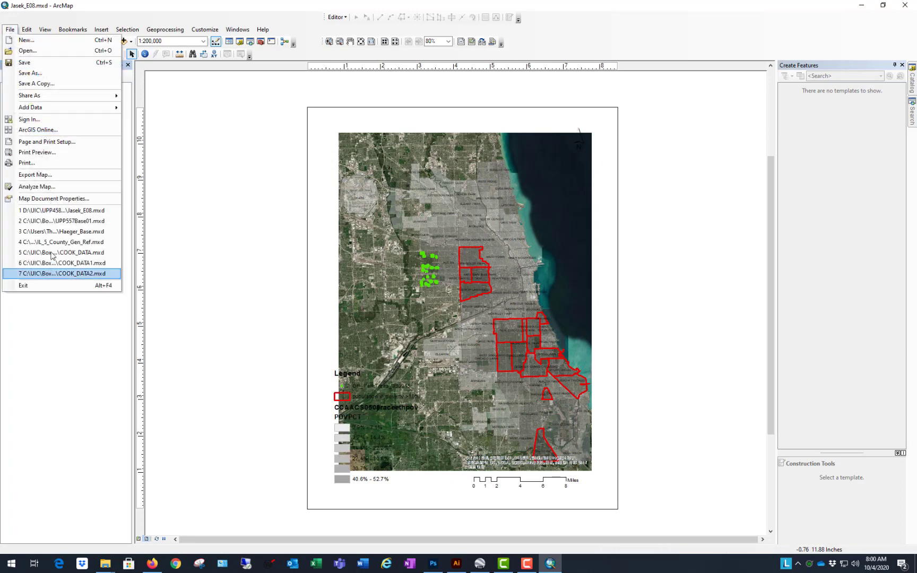
{"action": "left_click", "coordinate": [35, 174]}
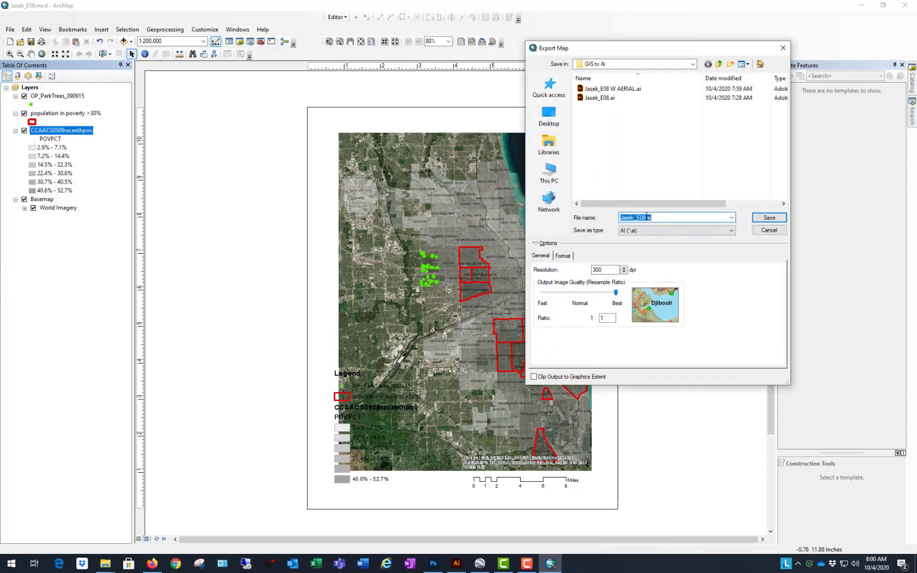
{"action": "left_click", "coordinate": [646, 218]}
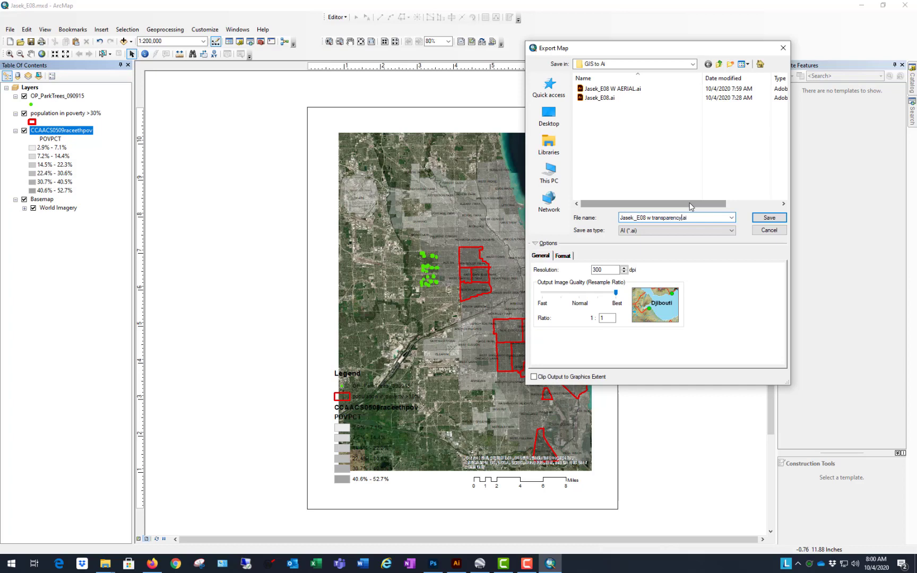
{"action": "left_click", "coordinate": [768, 223]}
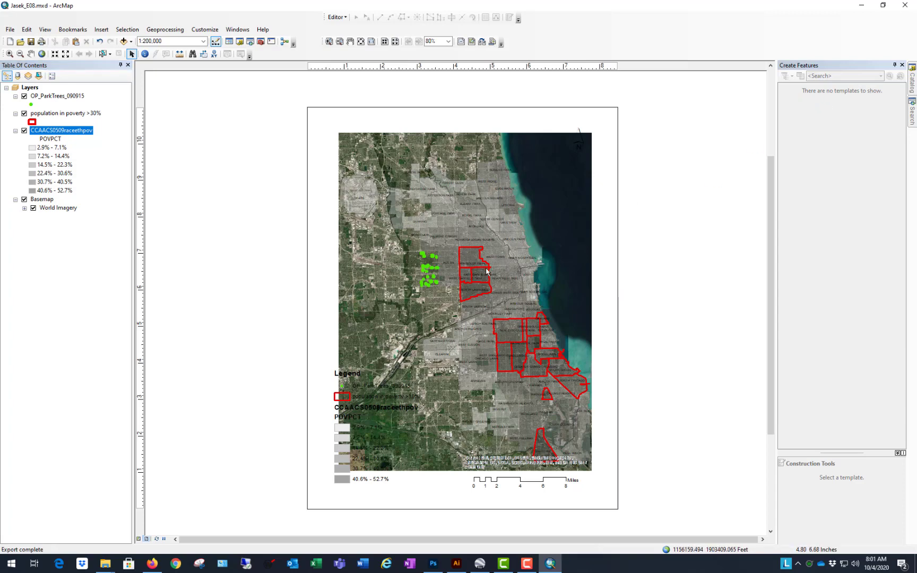
Step: Switch to Illustrator and open the exported "w transparency" AI file, updating all of its legacy text
{"action": "left_click", "coordinate": [861, 6]}
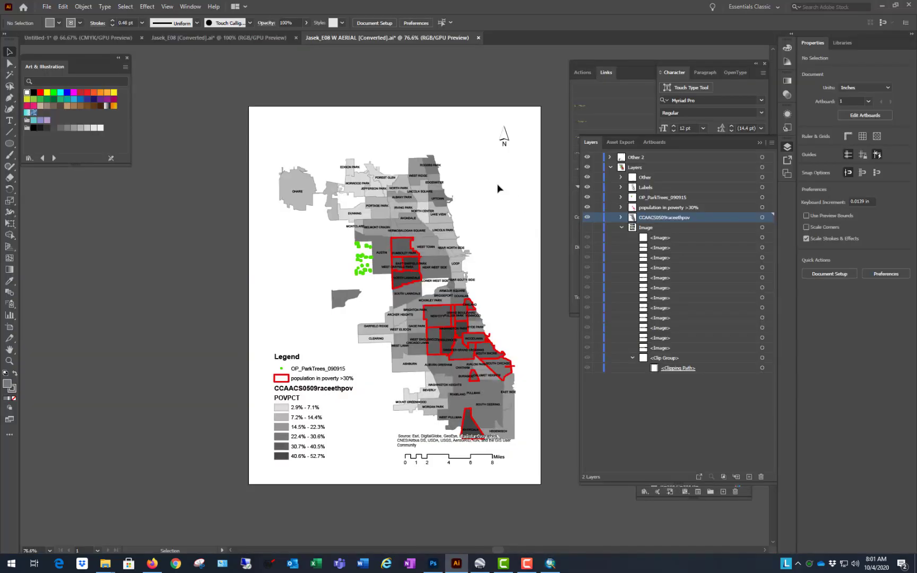
{"action": "left_click", "coordinate": [48, 7]}
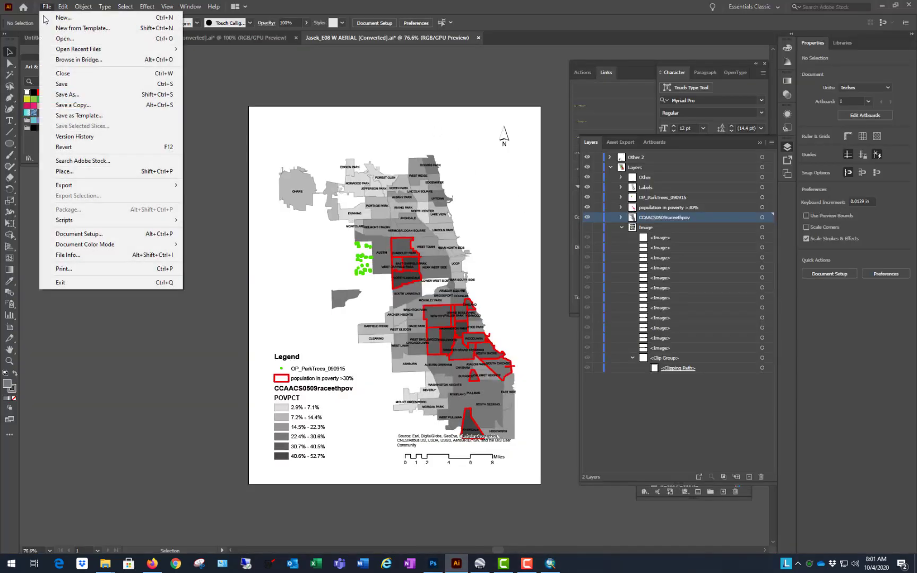
{"action": "left_click", "coordinate": [64, 39]}
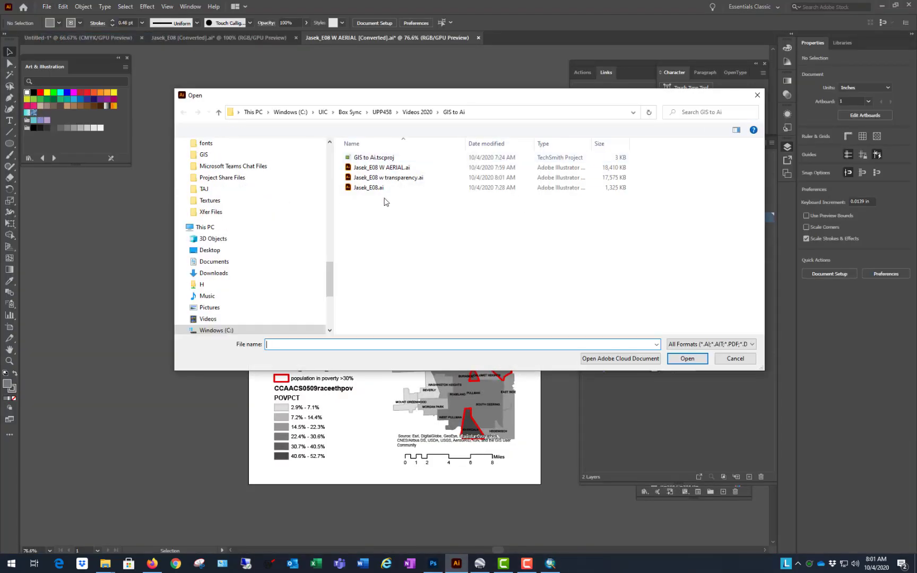
{"action": "left_click", "coordinate": [388, 178]}
{"action": "left_click", "coordinate": [687, 358]}
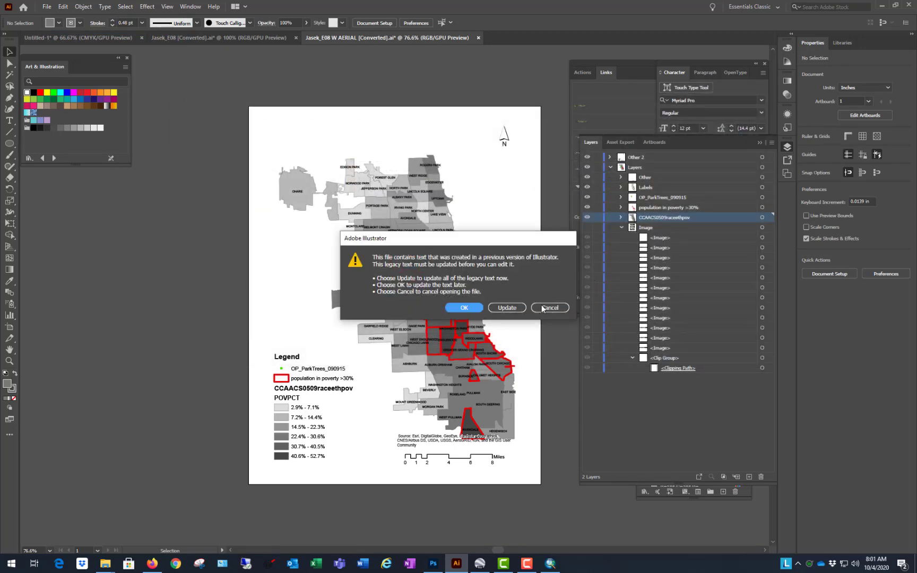
{"action": "left_click", "coordinate": [505, 308]}
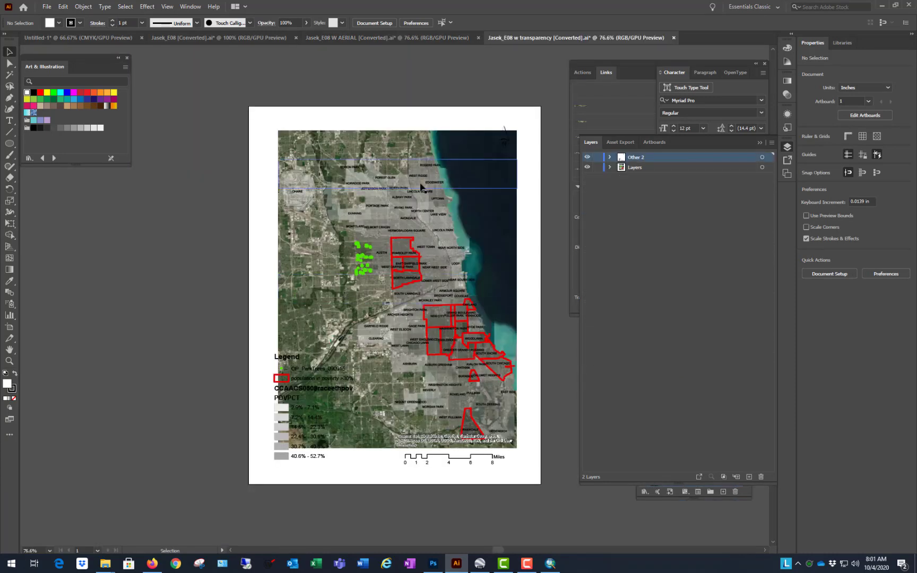
Step: Isolate the second aerial image strip from the north, move it west beyond the artboard edge, and exit isolation mode
{"action": "left_click", "coordinate": [421, 183]}
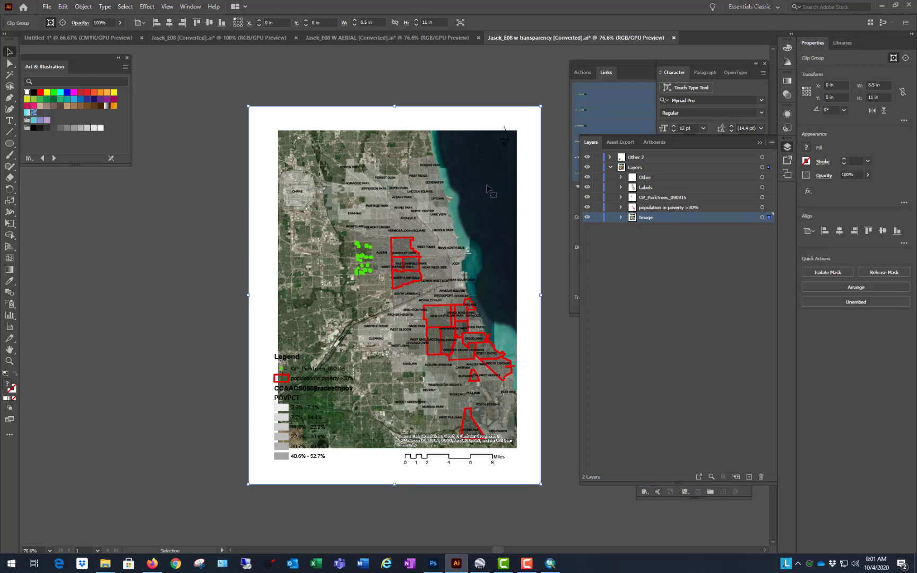
{"action": "double_click", "coordinate": [424, 202]}
{"action": "double_click", "coordinate": [477, 177]}
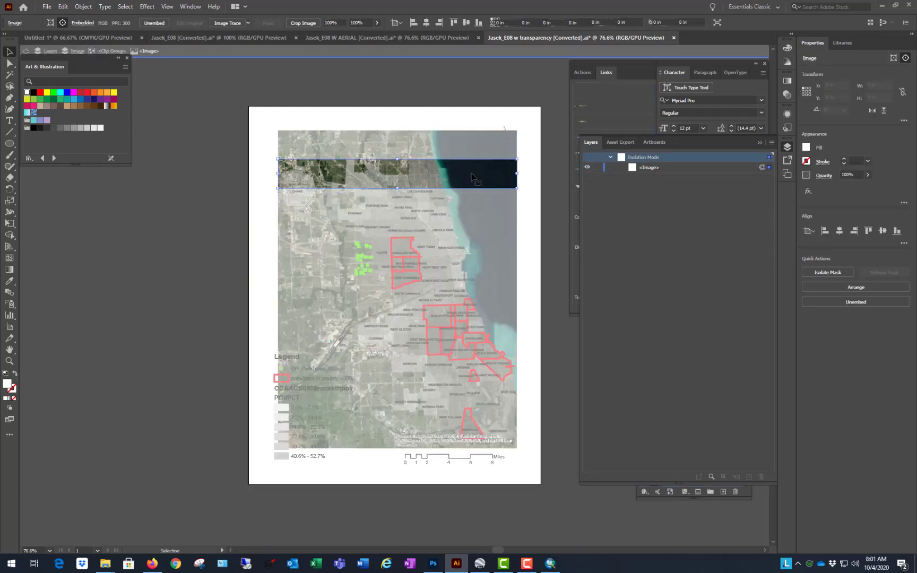
{"action": "left_click_drag", "start_coordinate": [484, 178], "coordinate": [304, 247]}
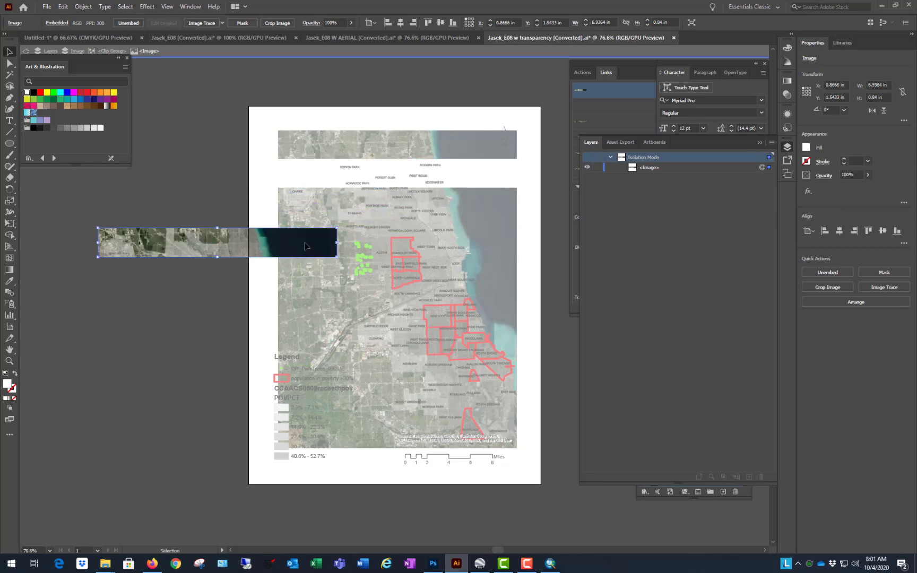
{"action": "left_click_drag", "start_coordinate": [207, 242], "coordinate": [155, 219]}
{"action": "double_click", "coordinate": [198, 159]}
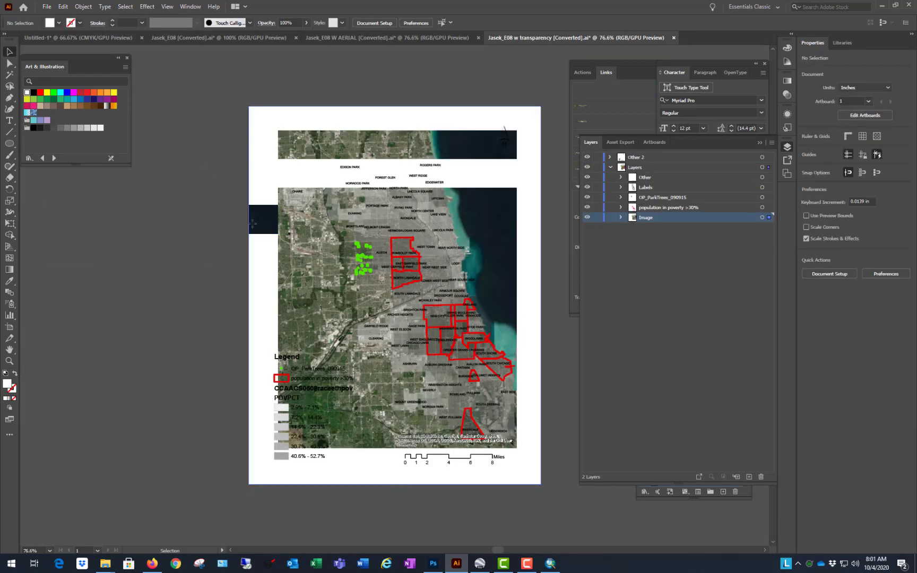
{"action": "left_click_drag", "start_coordinate": [258, 231], "coordinate": [266, 262]}
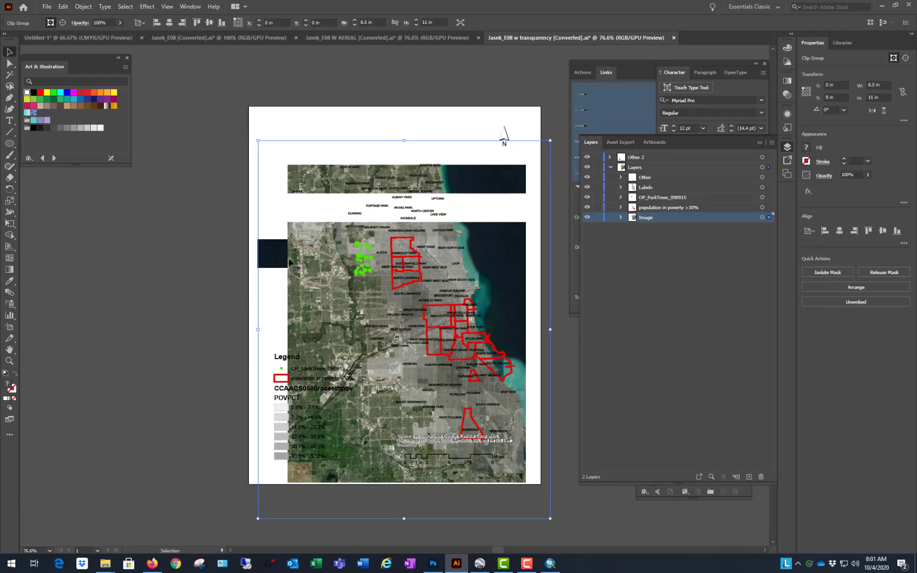
{"action": "key", "text": "ctrl+z"}
{"action": "key", "text": "ctrl+z"}
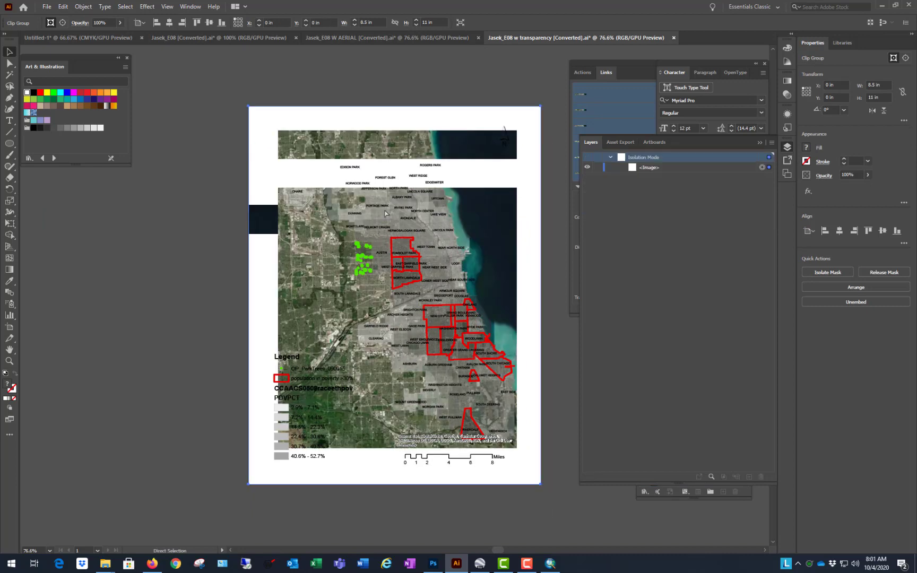
{"action": "key", "text": "ctrl+z"}
Step: Switch to the "W AERIAL" document and make its Image layer visible
{"action": "scroll", "coordinate": [356, 158], "scroll_direction": "up", "scroll_amount": 3}
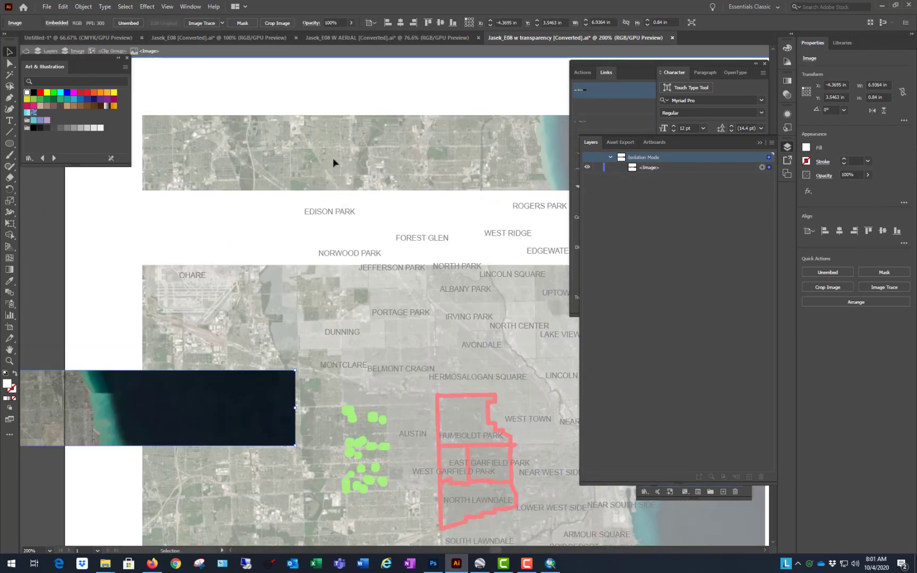
{"action": "left_click", "coordinate": [426, 38]}
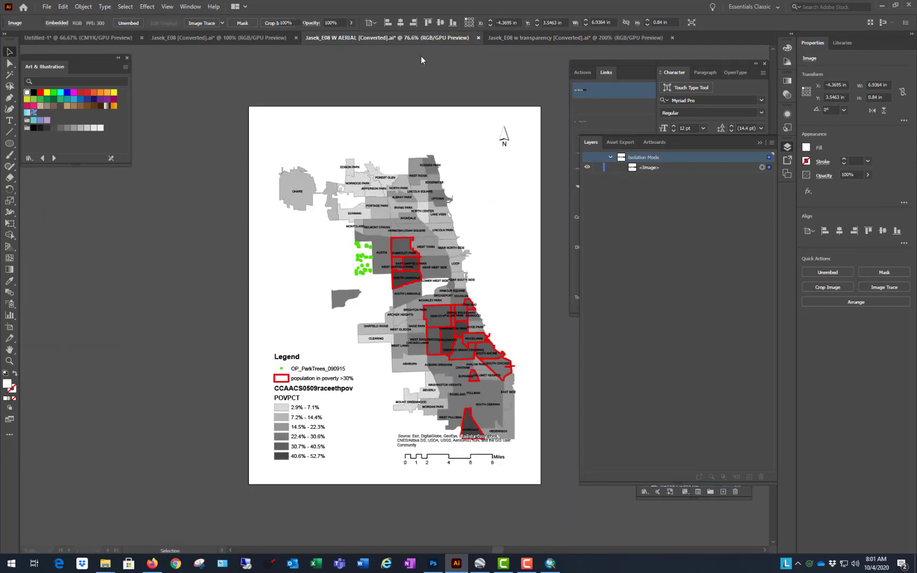
{"action": "left_click", "coordinate": [241, 38]}
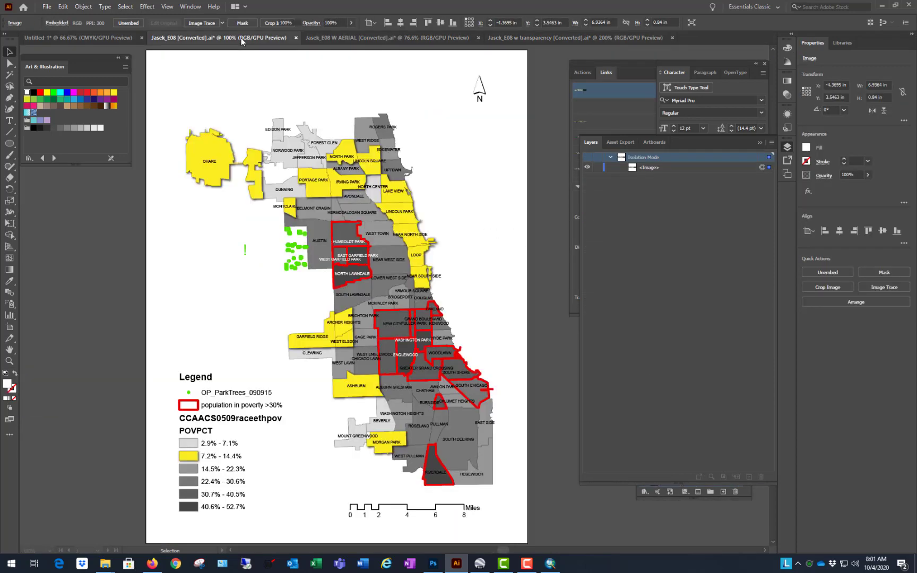
{"action": "left_click", "coordinate": [93, 40]}
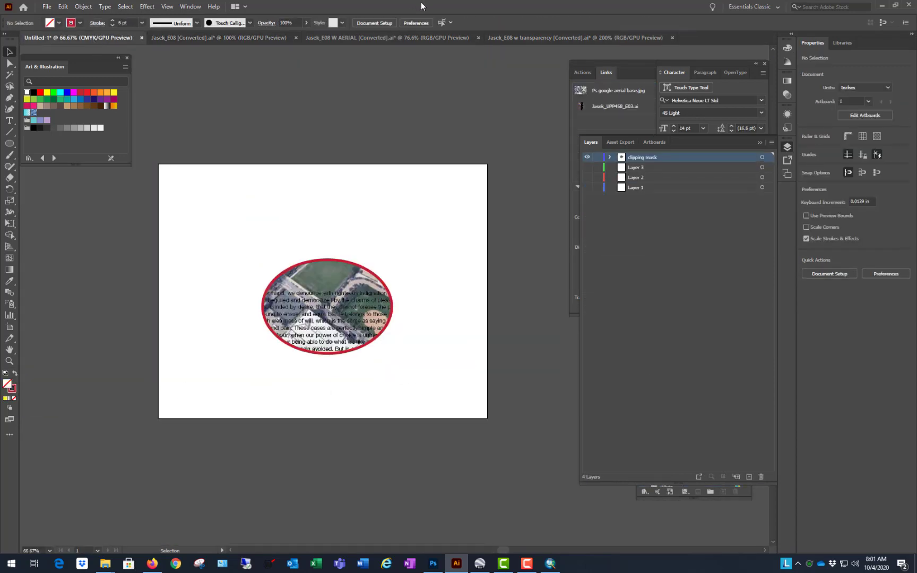
{"action": "left_click", "coordinate": [547, 40]}
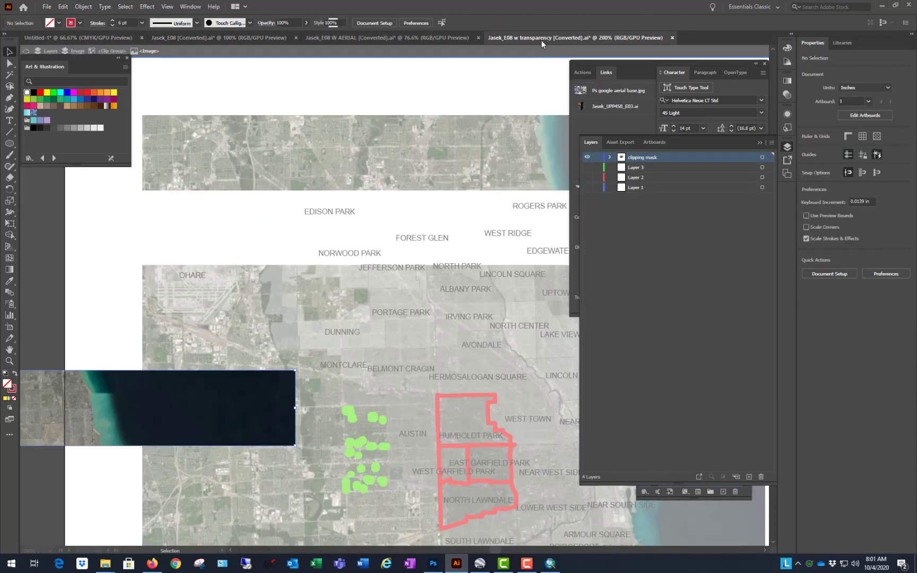
{"action": "left_click", "coordinate": [418, 40]}
{"action": "left_click", "coordinate": [480, 273]}
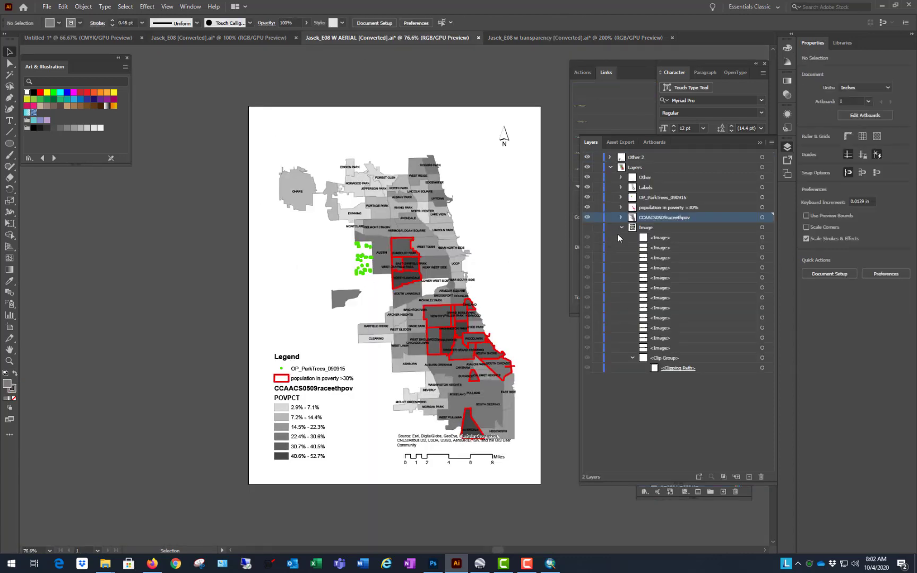
{"action": "left_click", "coordinate": [587, 227]}
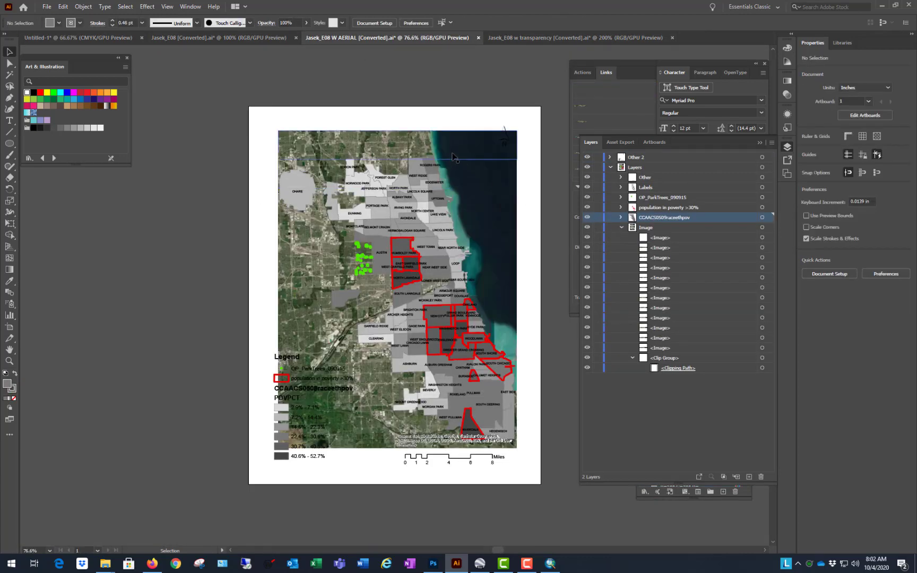
Step: Move the three northernmost aerial strips individually out of place, uncovering the separate community area polygons over the northern part of the map
{"action": "left_click", "coordinate": [452, 149]}
{"action": "left_click_drag", "start_coordinate": [461, 148], "coordinate": [417, 124]}
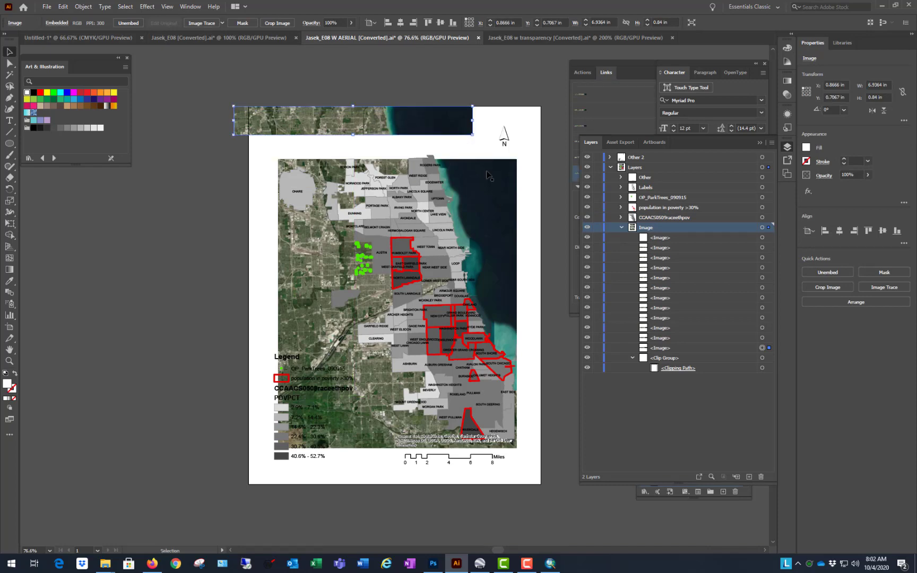
{"action": "left_click", "coordinate": [480, 174]}
{"action": "left_click_drag", "start_coordinate": [480, 173], "coordinate": [494, 145]}
{"action": "left_click", "coordinate": [482, 199]}
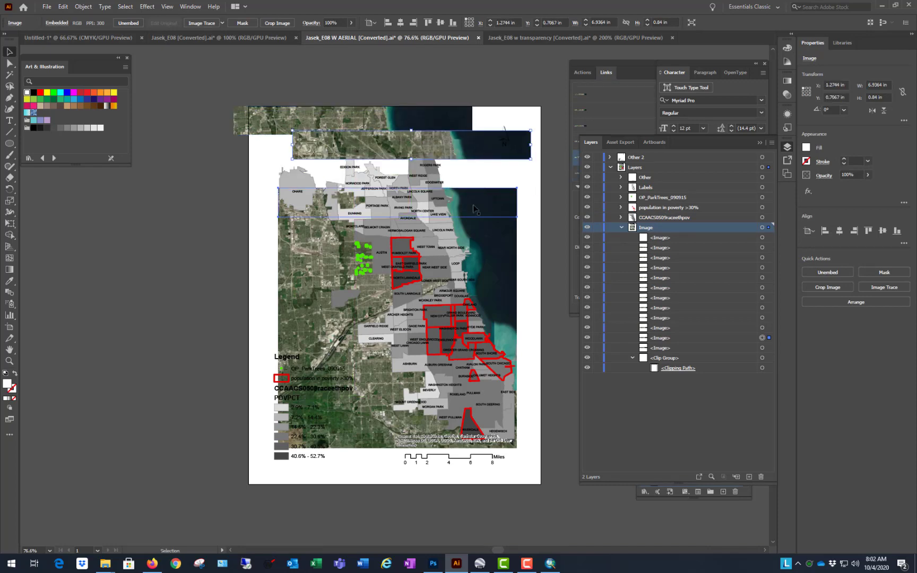
{"action": "left_click_drag", "start_coordinate": [483, 199], "coordinate": [466, 103]}
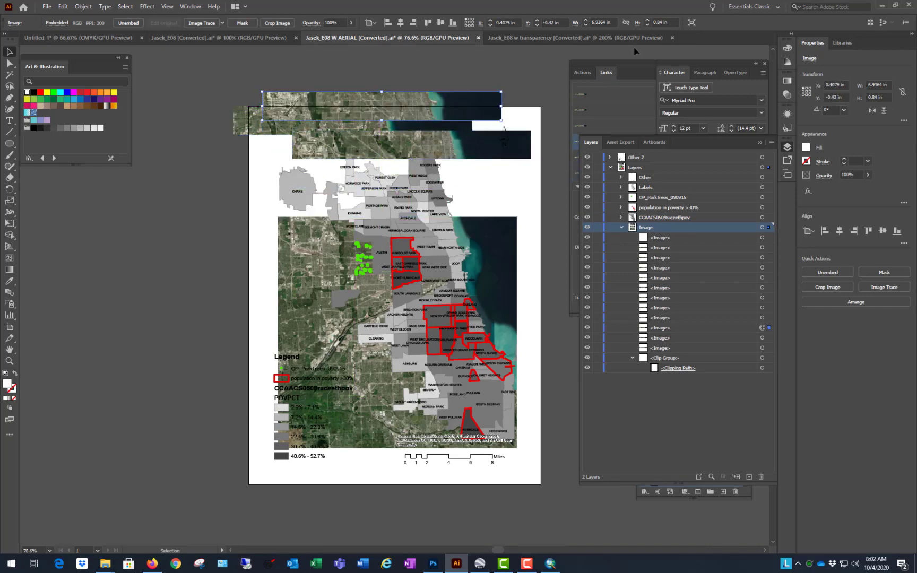
Step: Return to the "w transparency" document, move the isolated aerial strip farther west and slightly north, and exit isolation mode
{"action": "left_click", "coordinate": [592, 37]}
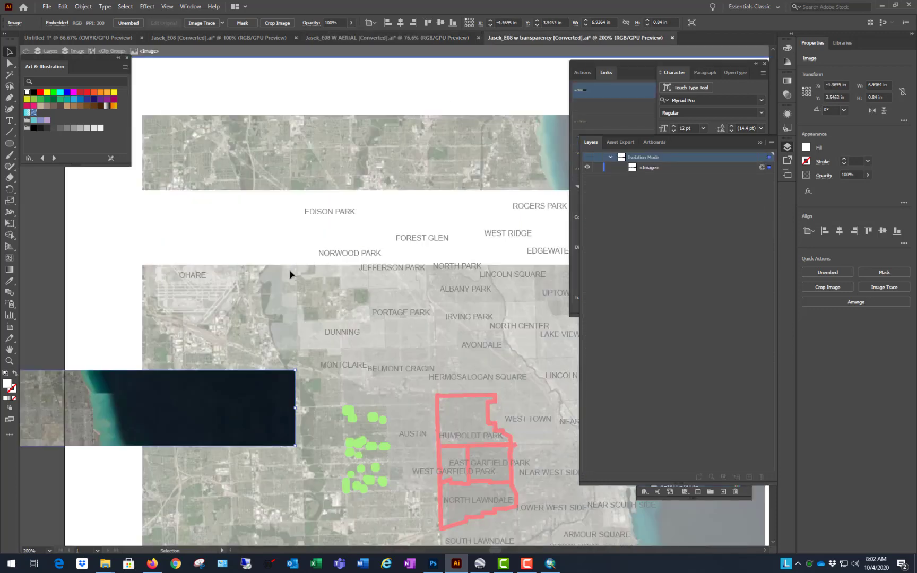
{"action": "scroll", "coordinate": [266, 279], "scroll_direction": "down", "scroll_amount": 1}
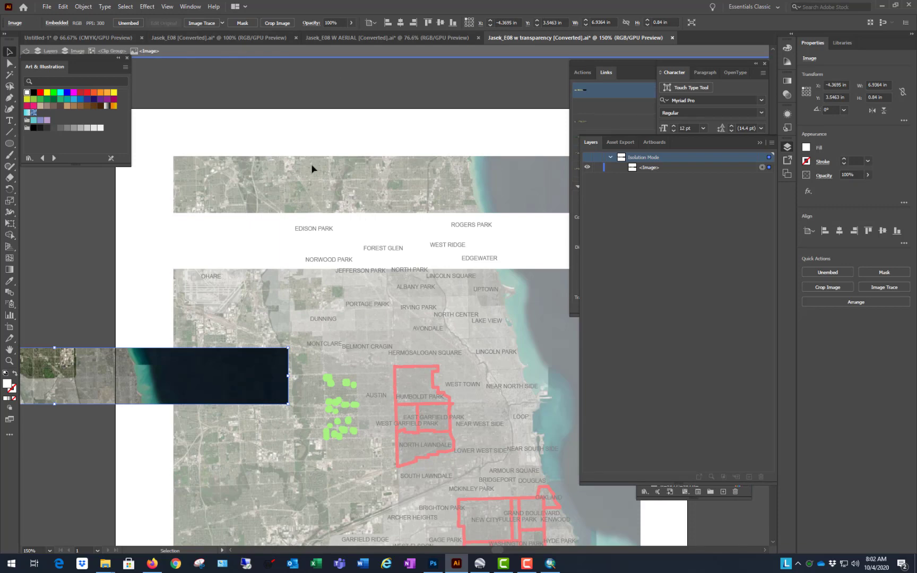
{"action": "scroll", "coordinate": [354, 150], "scroll_direction": "down", "scroll_amount": 2}
{"action": "scroll", "coordinate": [228, 208], "scroll_direction": "up", "scroll_amount": 2}
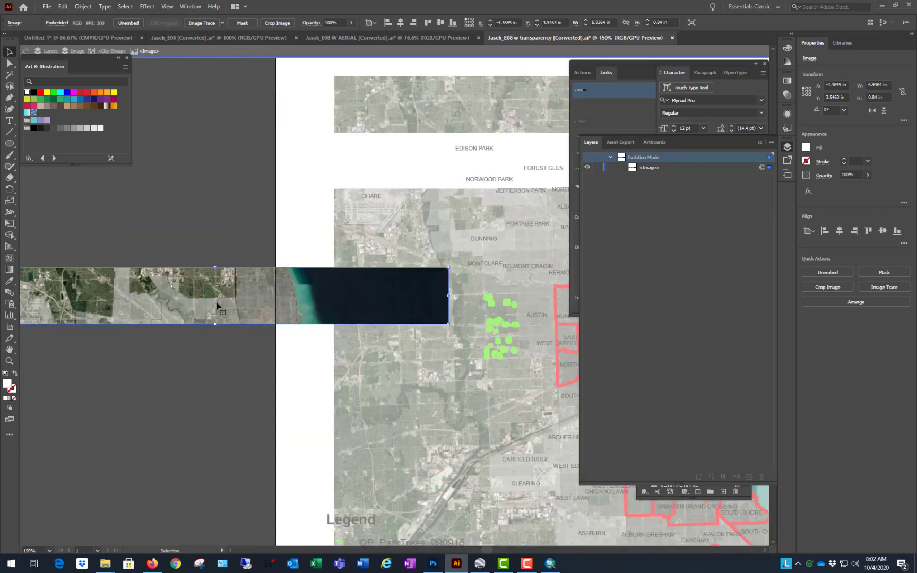
{"action": "left_click_drag", "start_coordinate": [215, 303], "coordinate": [131, 286]}
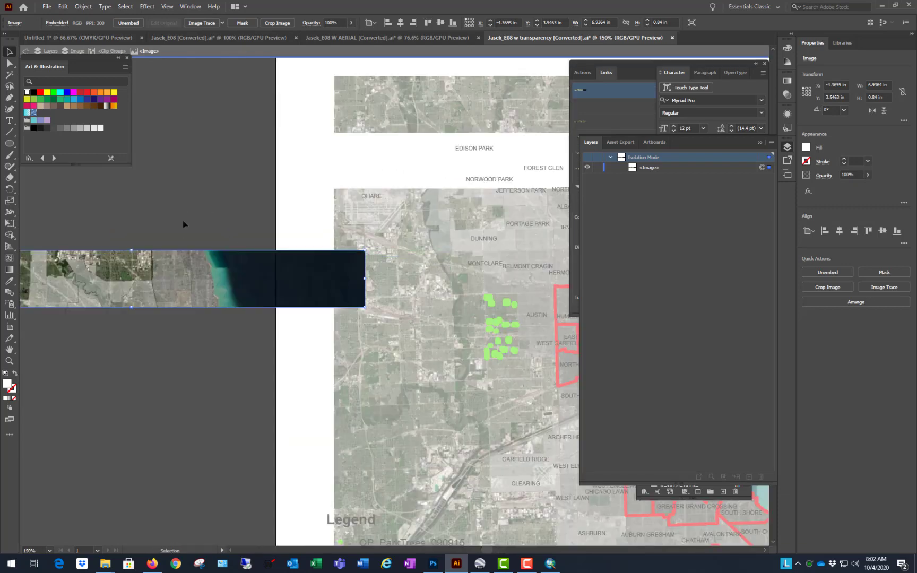
{"action": "double_click", "coordinate": [191, 183]}
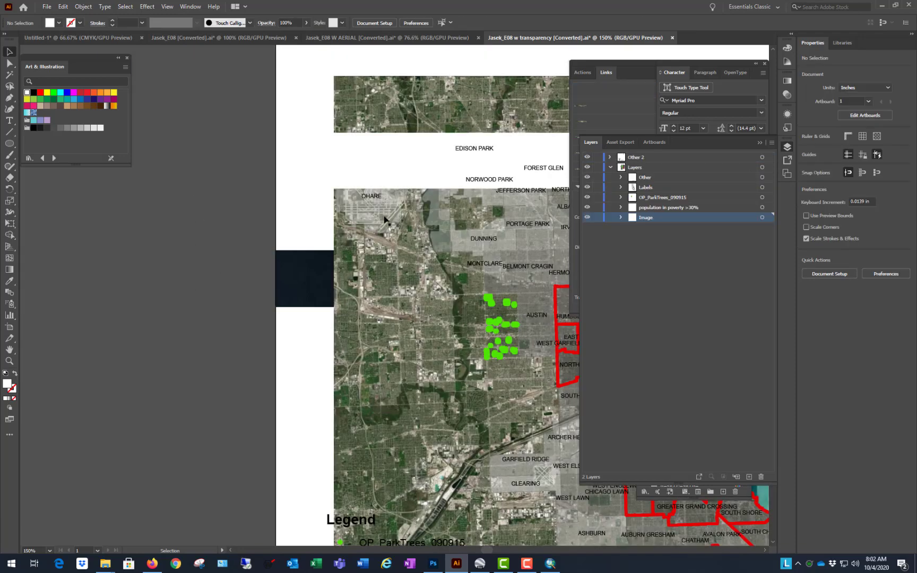
Step: Move the clipped aerial image group north so its northernmost strip lies above the artboard, and deselect it
{"action": "left_click_drag", "start_coordinate": [310, 290], "coordinate": [337, 162]}
{"action": "scroll", "coordinate": [214, 338], "scroll_direction": "down", "scroll_amount": 3}
{"action": "scroll", "coordinate": [309, 252], "scroll_direction": "up", "scroll_amount": 1}
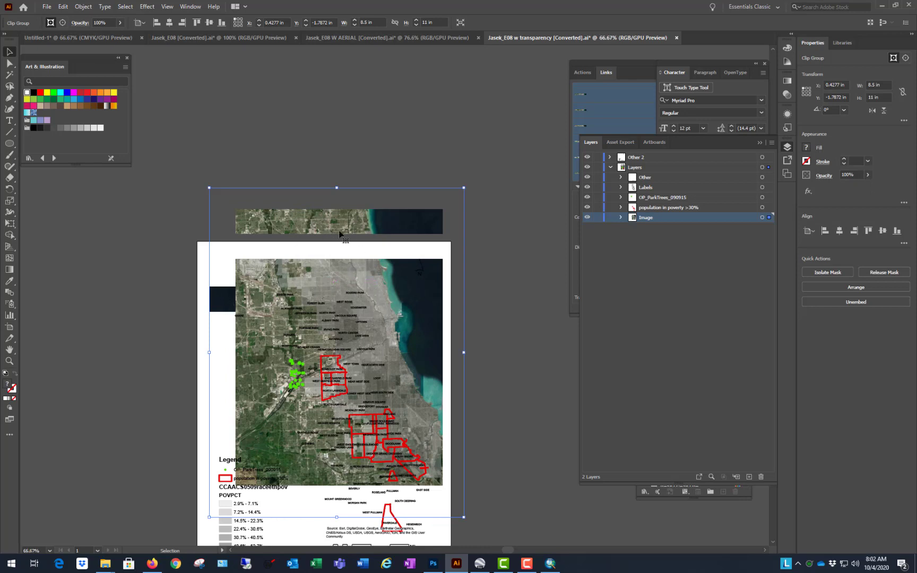
{"action": "scroll", "coordinate": [492, 162], "scroll_direction": "down", "scroll_amount": 3}
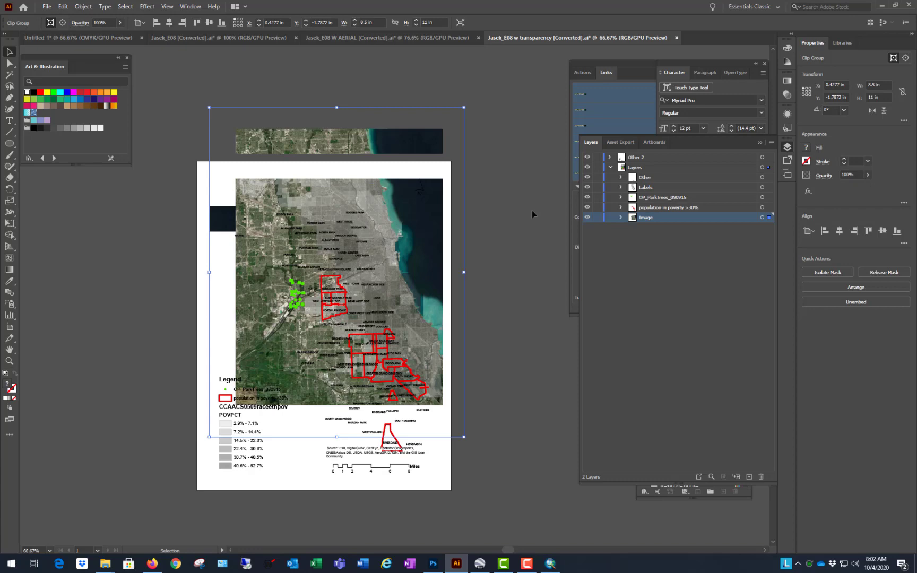
{"action": "left_click", "coordinate": [512, 174]}
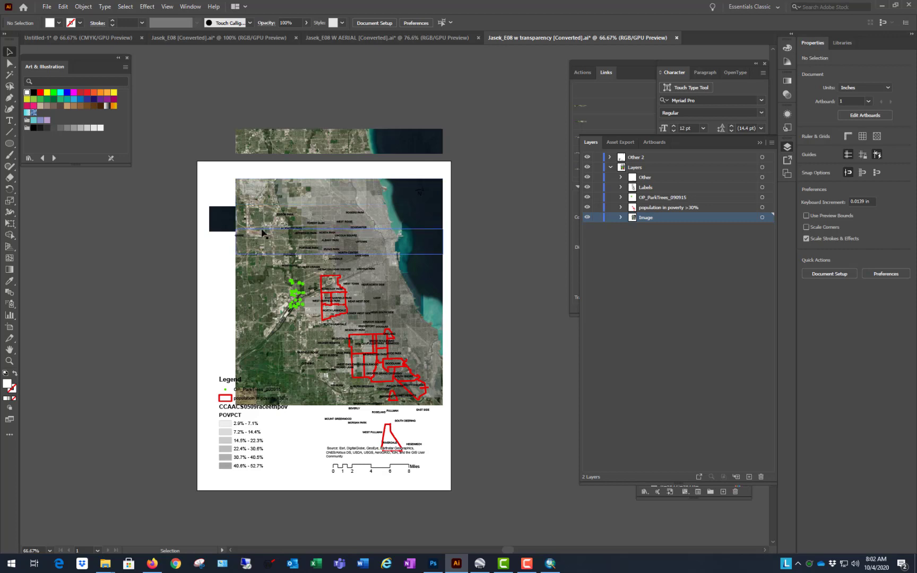
Step: Move all the aerial image strips out of the clip group directly into the Image layer, leaving only the clipping path in the group
{"action": "left_click", "coordinate": [227, 225]}
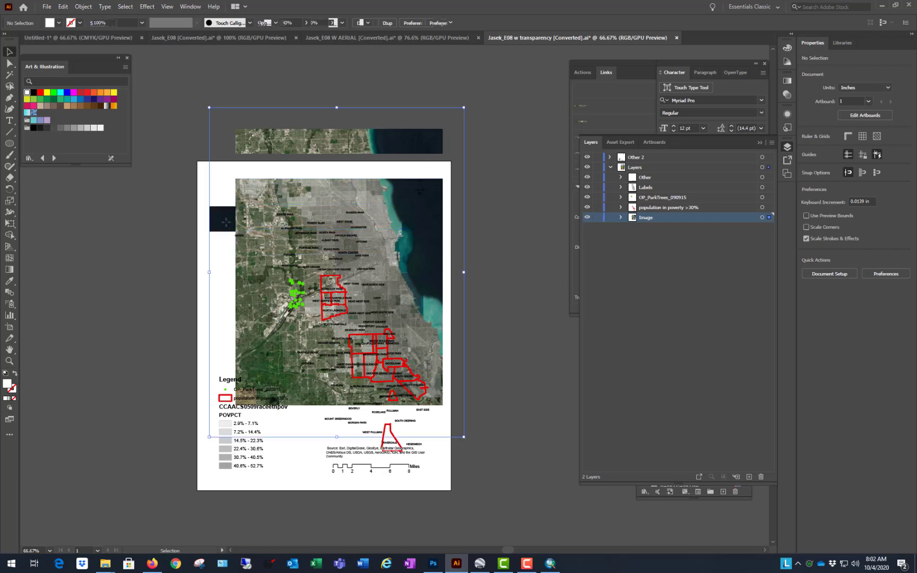
{"action": "right_click", "coordinate": [227, 226]}
{"action": "mouse_move", "coordinate": [277, 374]}
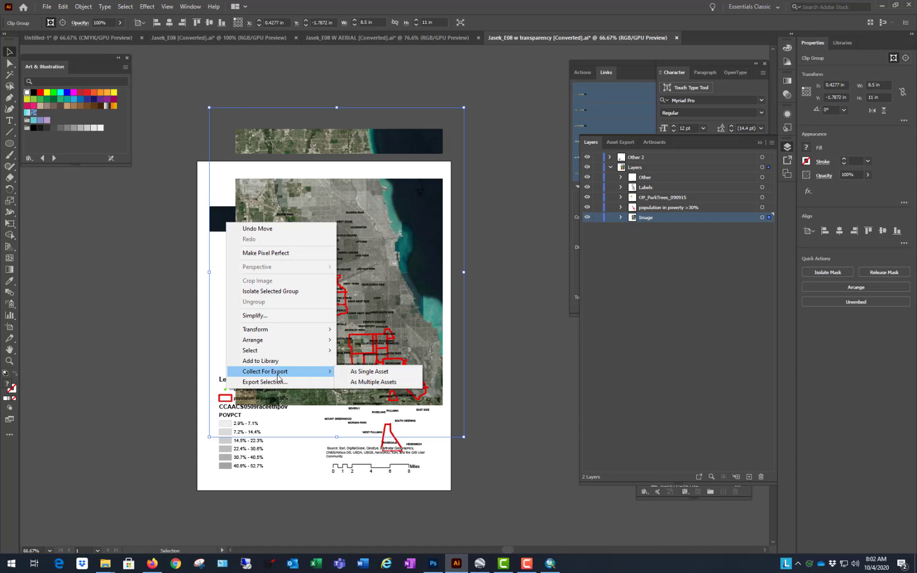
{"action": "left_click", "coordinate": [620, 217]}
{"action": "left_click", "coordinate": [621, 217]}
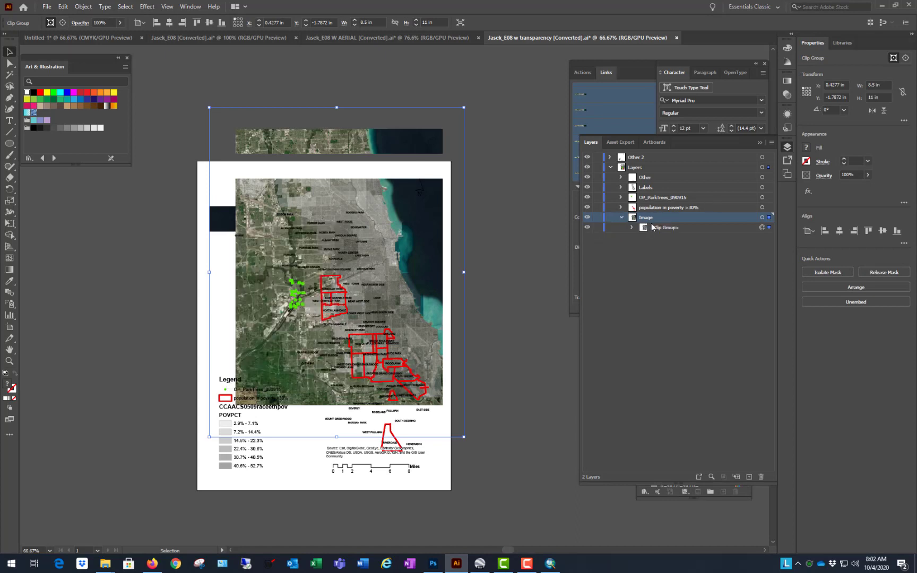
{"action": "left_click", "coordinate": [632, 227]}
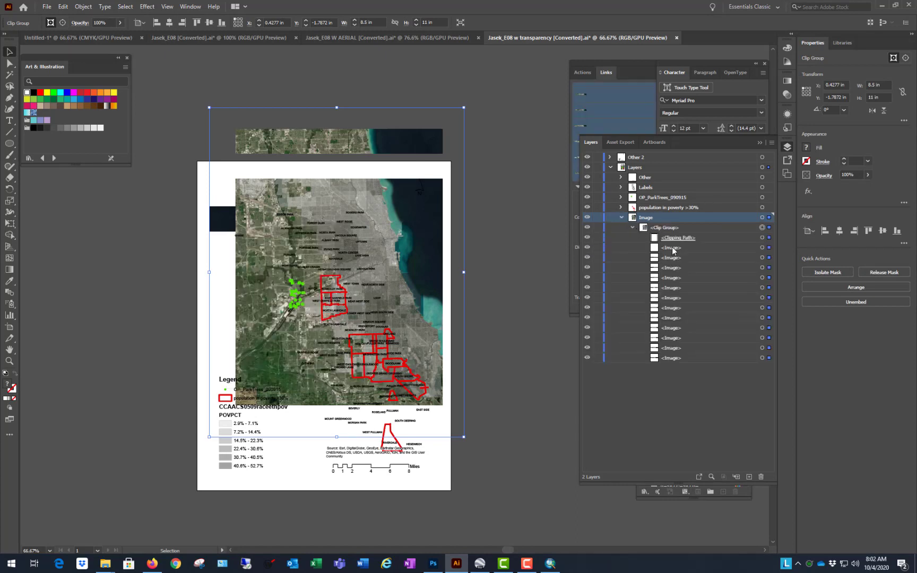
{"action": "left_click", "coordinate": [672, 248]}
{"action": "left_click", "coordinate": [682, 357], "text": "shift"}
{"action": "left_click_drag", "start_coordinate": [686, 246], "coordinate": [652, 217]}
Step: Move the community area labels group southwest across the map and deselect it
{"action": "left_click_drag", "start_coordinate": [345, 225], "coordinate": [325, 260]}
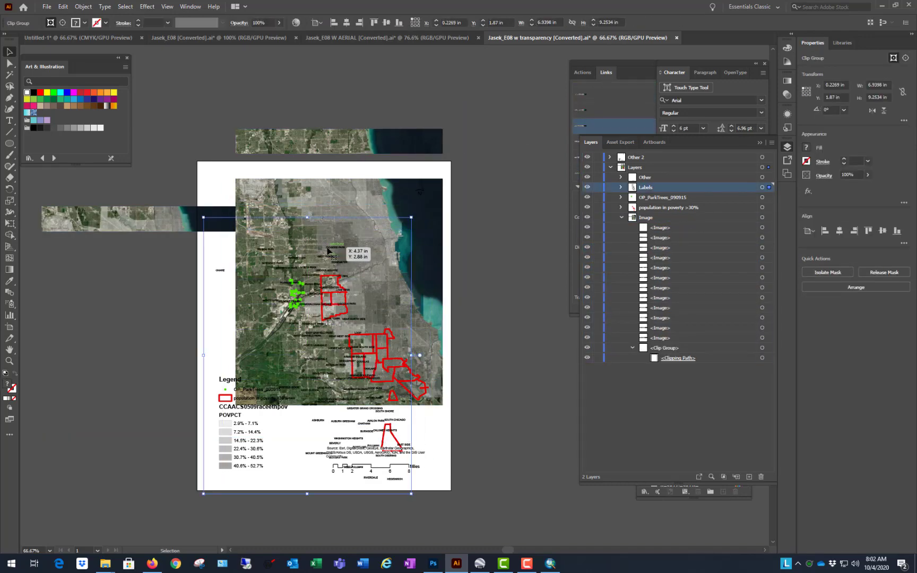
{"action": "right_click", "coordinate": [328, 248]}
{"action": "left_click", "coordinate": [565, 217]}
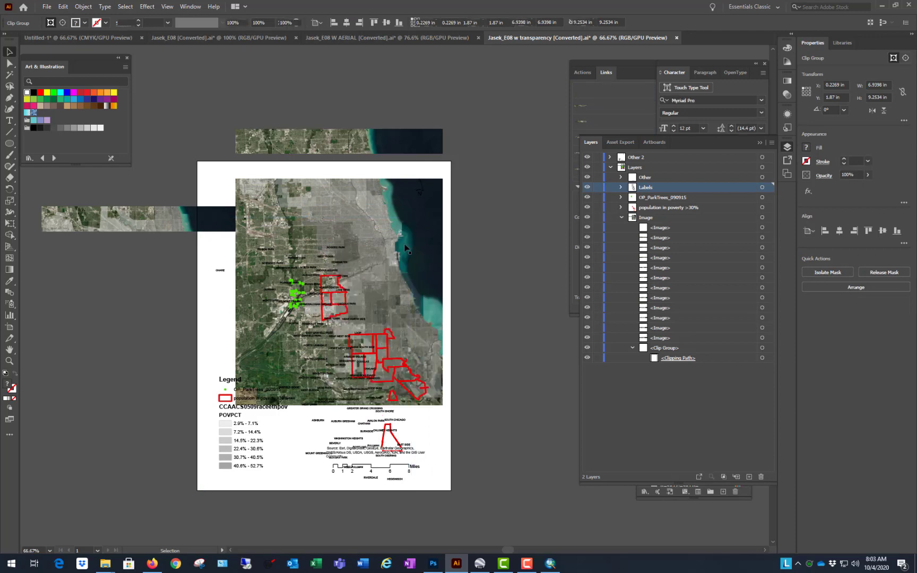
Step: Isolate two neighbouring aerial strips over the northern part of the map in turn, move each southwest, and exit isolation mode
{"action": "double_click", "coordinate": [382, 242]}
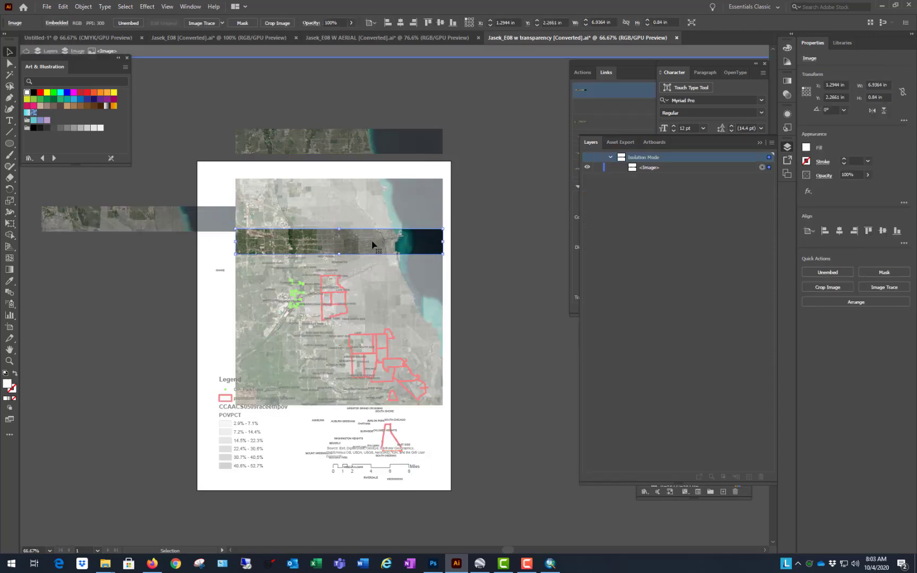
{"action": "left_click_drag", "start_coordinate": [371, 245], "coordinate": [360, 258]}
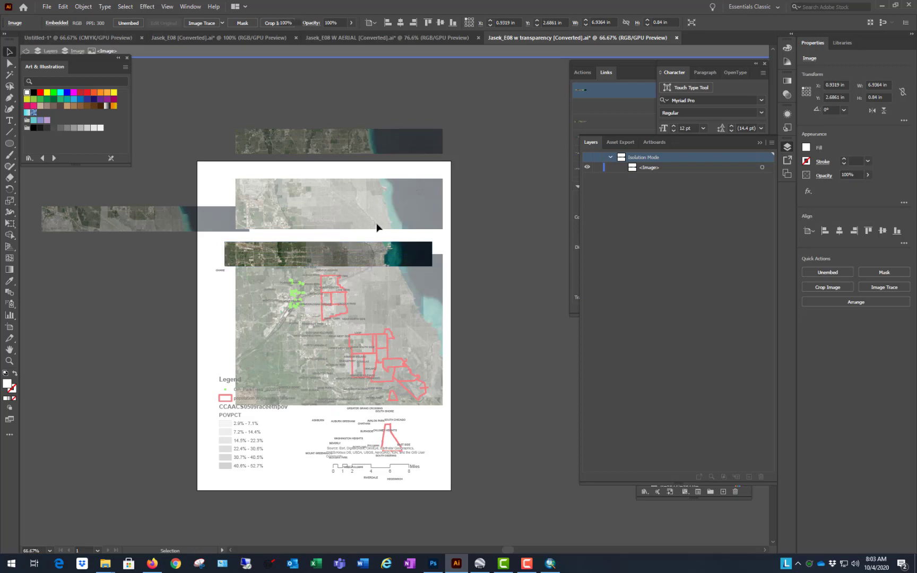
{"action": "double_click", "coordinate": [380, 227]}
{"action": "double_click", "coordinate": [387, 220]}
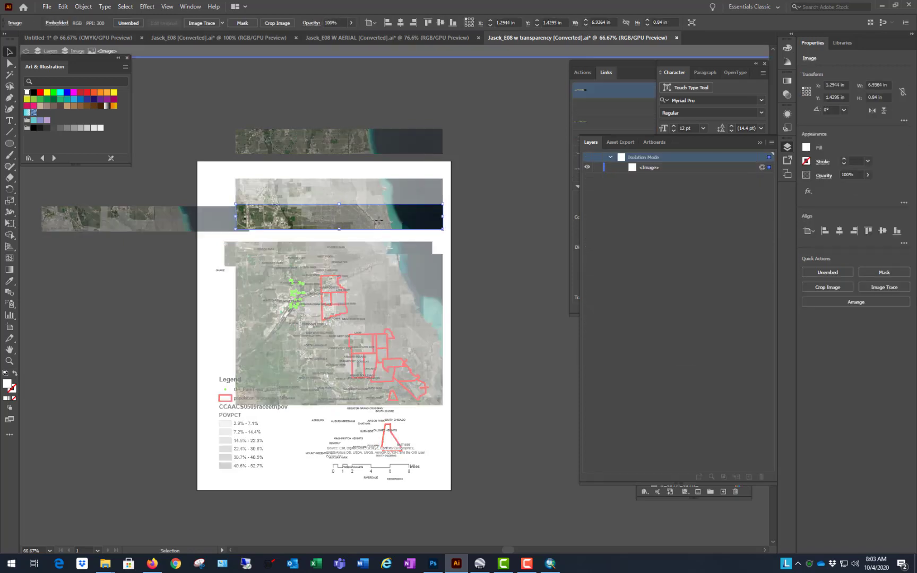
{"action": "mouse_move", "coordinate": [388, 219]}
{"action": "left_mouse_down"}
{"action": "mouse_move", "coordinate": [446, 240]}
{"action": "mouse_move", "coordinate": [385, 231]}
{"action": "left_mouse_up"}
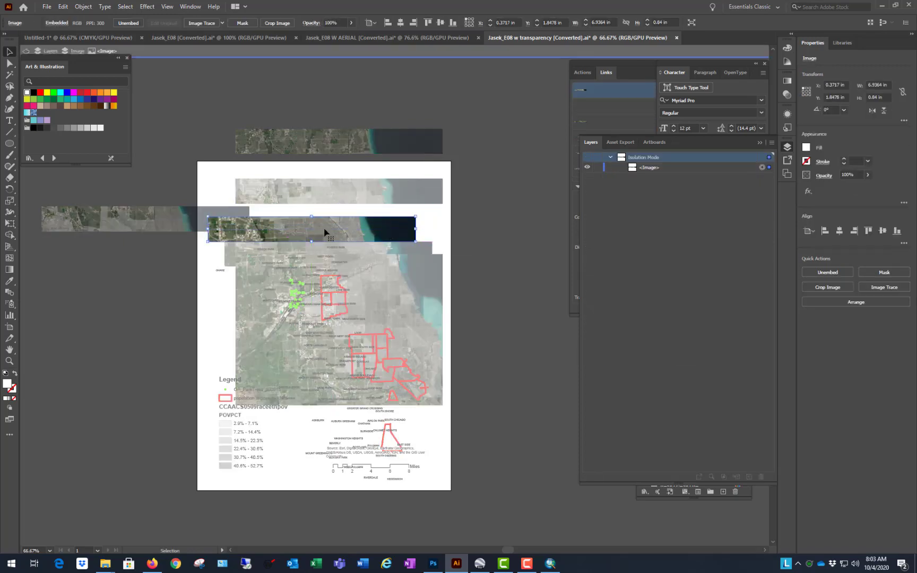
{"action": "scroll", "coordinate": [324, 232], "scroll_direction": "up", "scroll_amount": 8}
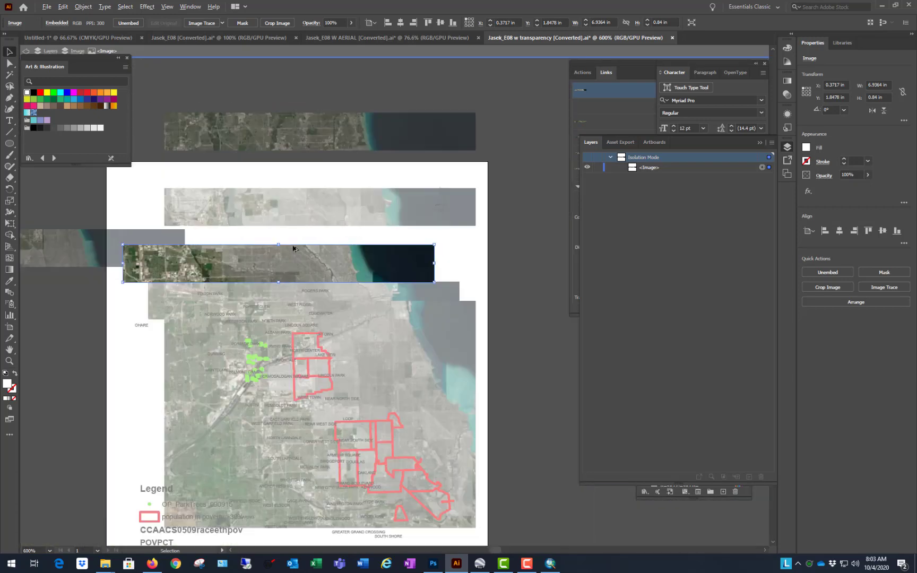
{"action": "scroll", "coordinate": [293, 248], "scroll_direction": "down", "scroll_amount": 9}
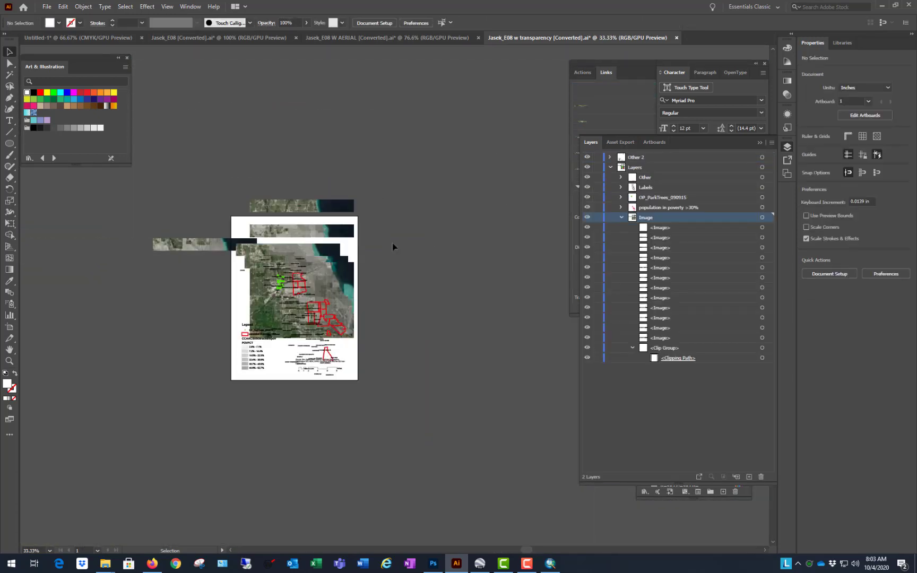
{"action": "scroll", "coordinate": [205, 289], "scroll_direction": "up", "scroll_amount": 2}
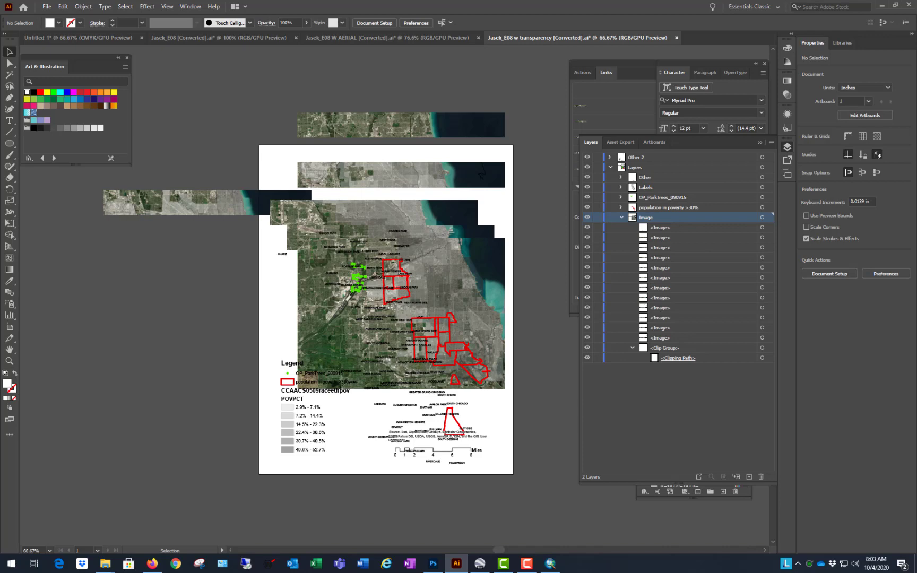
Step: Switch to the "Jasek_E08" document, select the Austin community area polygon, and clear the selection
{"action": "left_click", "coordinate": [250, 39]}
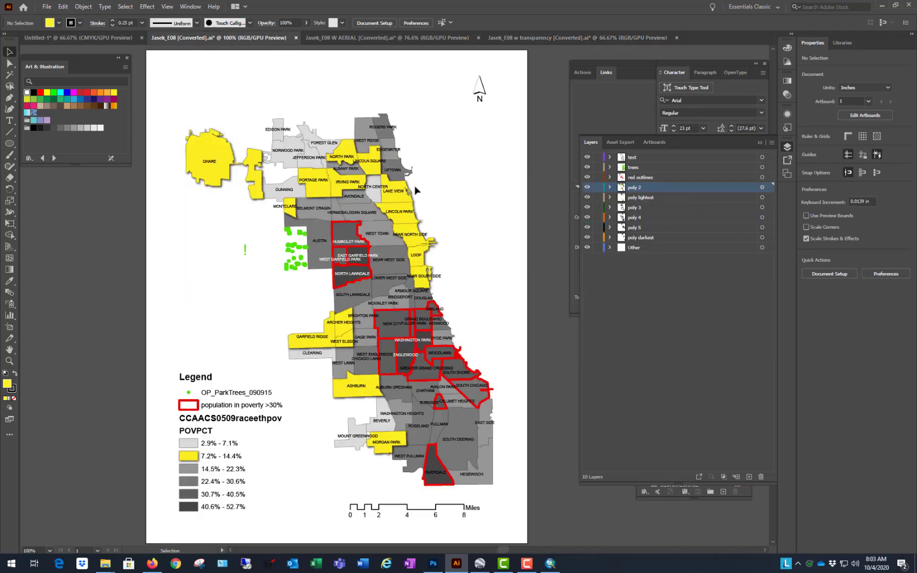
{"action": "left_click", "coordinate": [320, 254]}
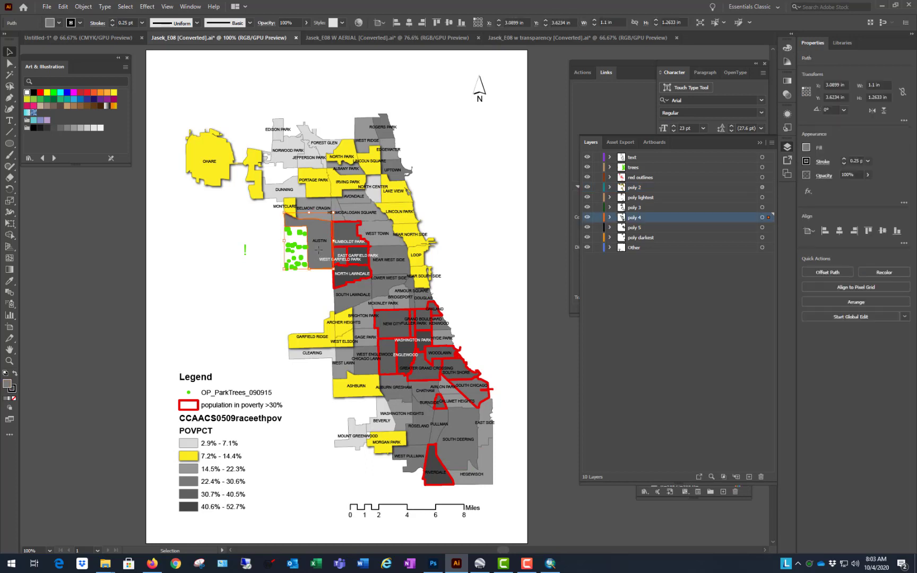
{"action": "left_click", "coordinate": [87, 241]}
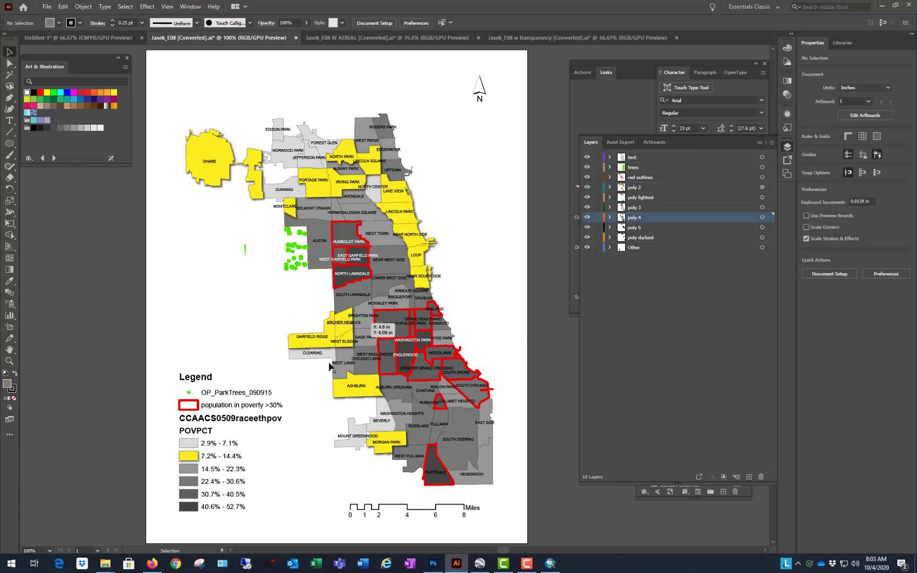